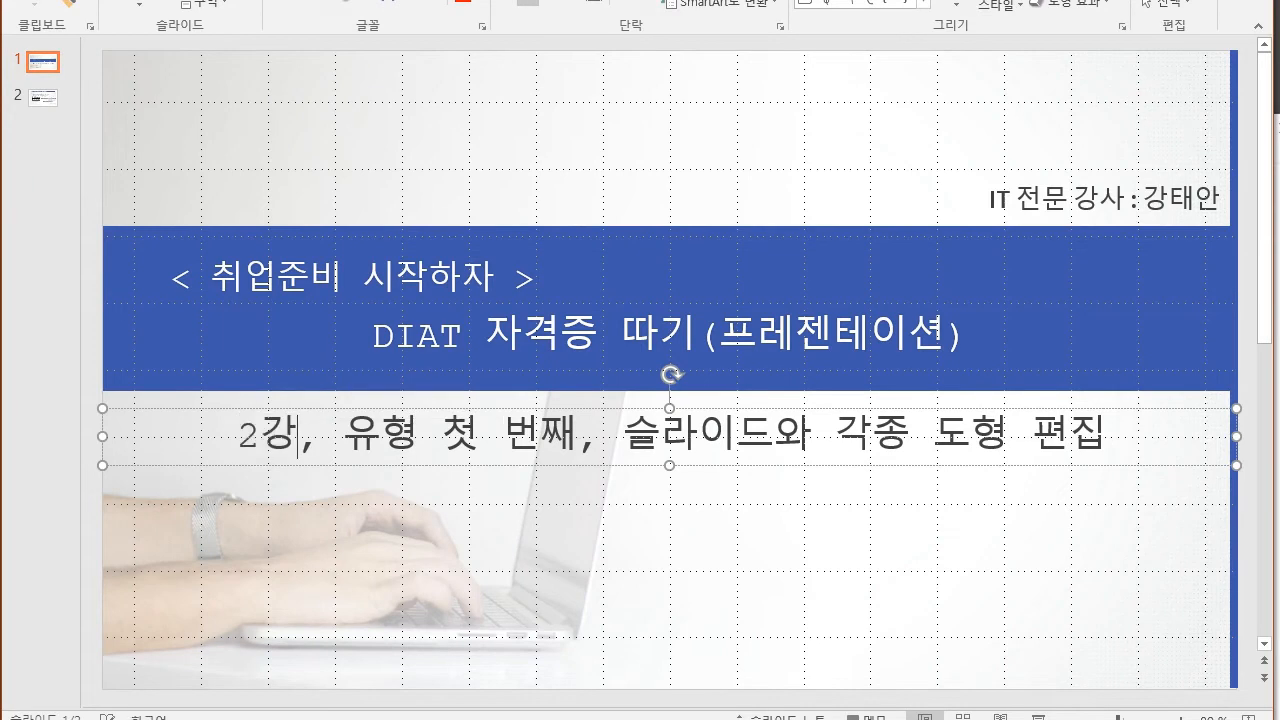
drag(342, 436, 502, 436)
click(441, 436)
click(479, 436)
- Switch to the Notepad lesson notes, title item 1 "2강 진도" and start a dash bullet beneath it
key(alt+Tab)
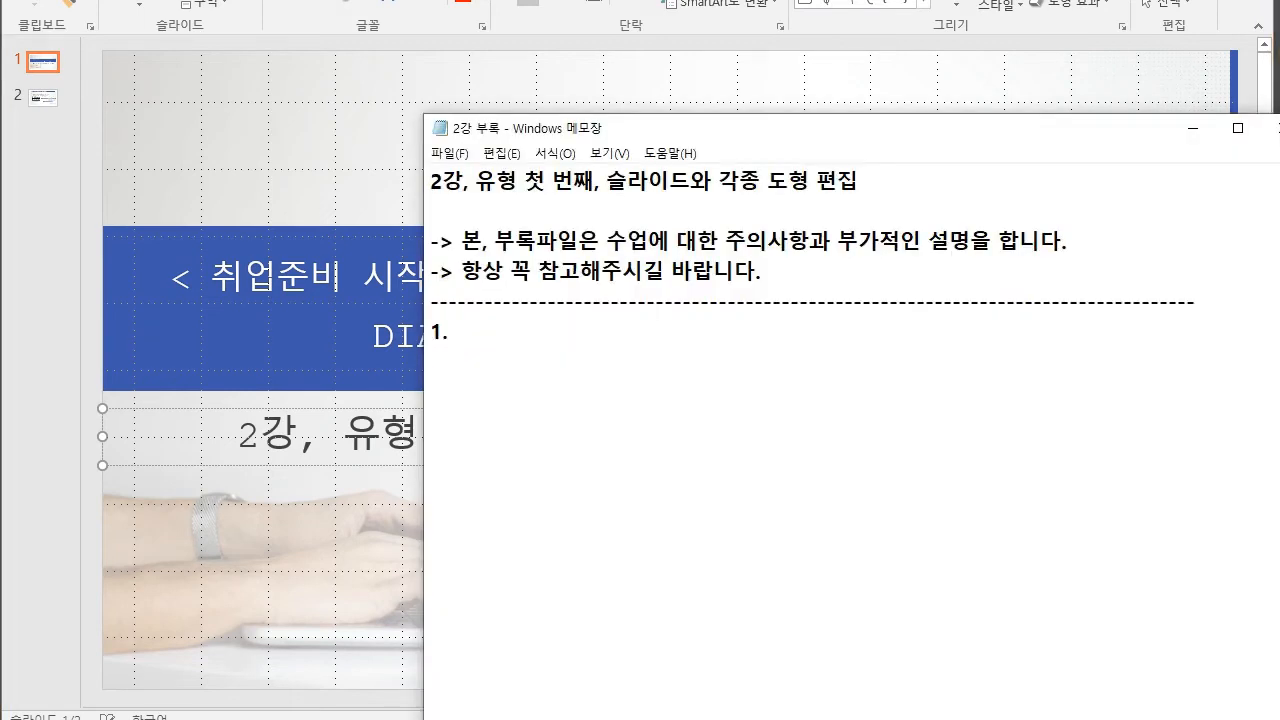
text(ㅇ)
key(BackSpace)
text(2강 진도)
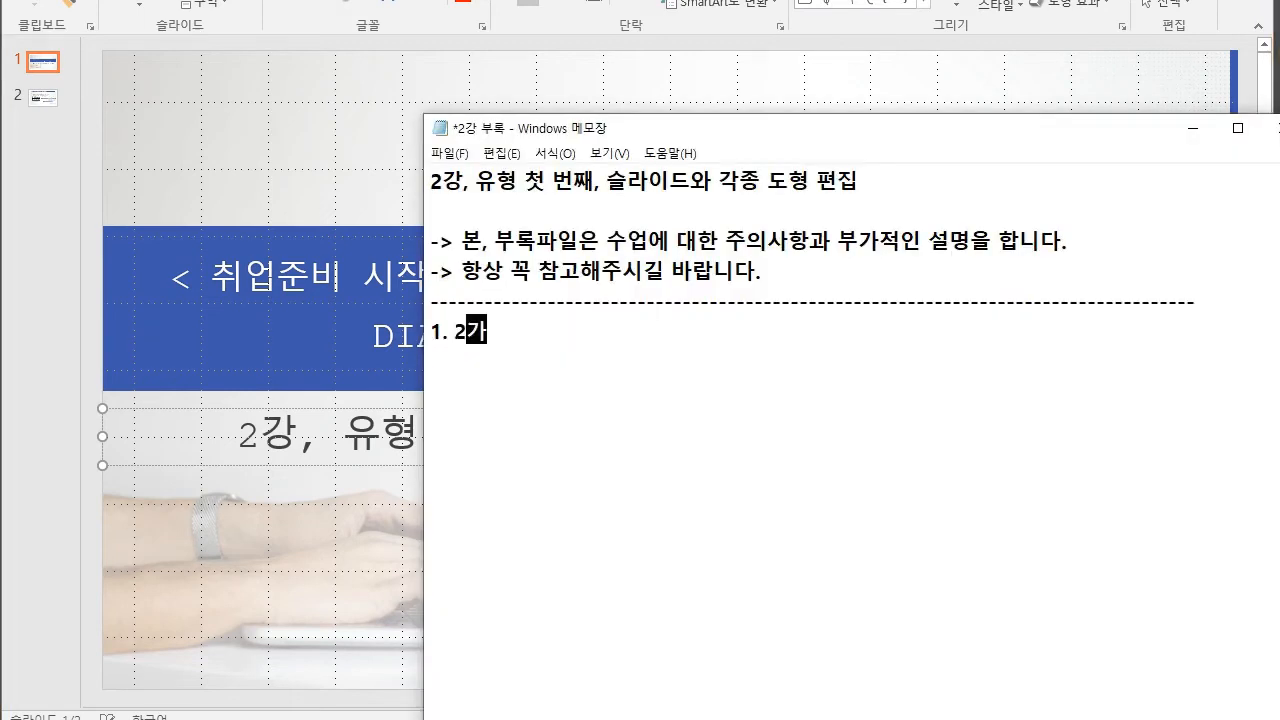
key(Return)
text(-)
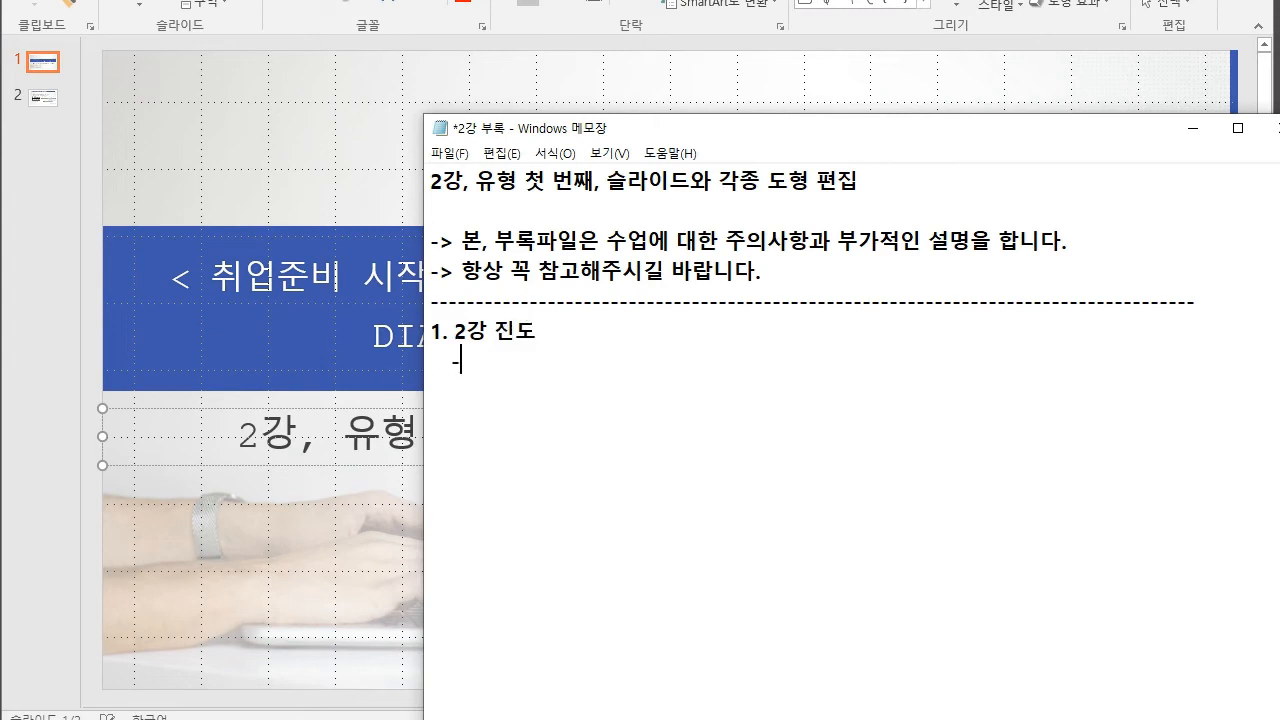
key(Up)
key(Down)
- Switch back to the PowerPoint lesson deck and examine the lesson topic on the title slide and the theory points on slide 2
key(alt+Tab)
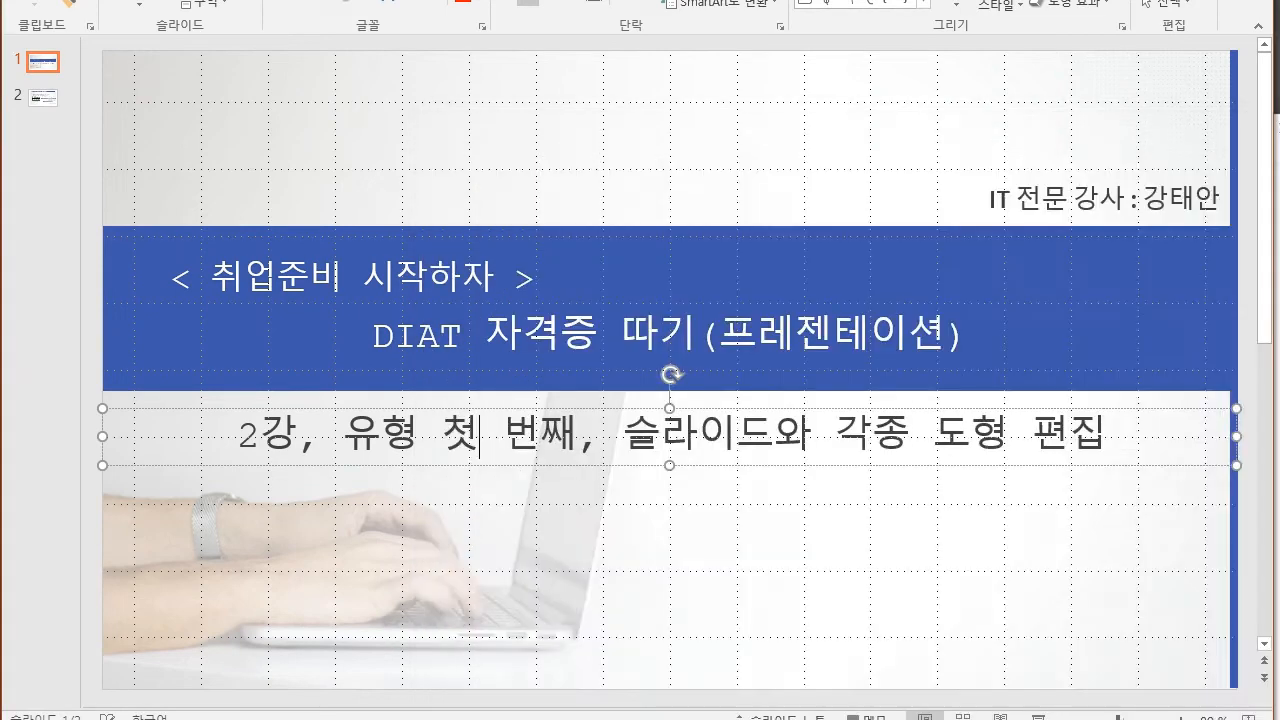
drag(624, 436, 1128, 438)
click(1130, 530)
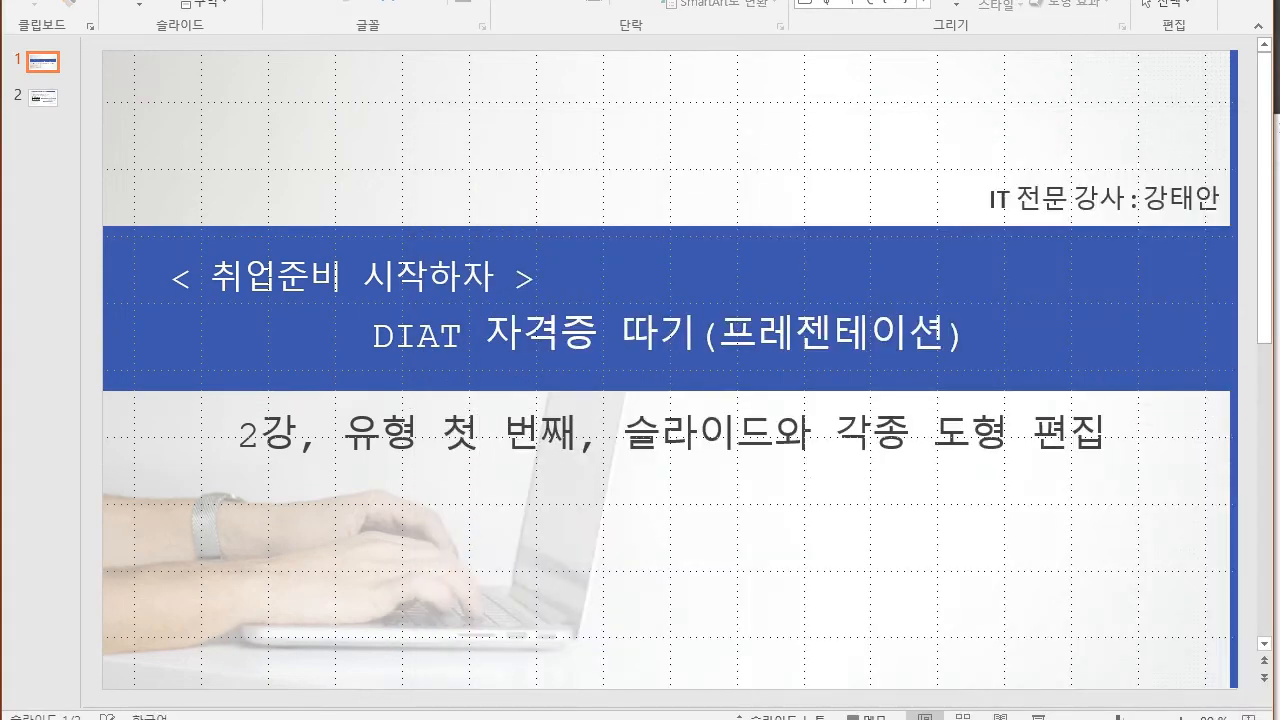
drag(624, 436, 1116, 438)
click(1140, 520)
drag(628, 434, 1015, 434)
click(760, 545)
click(43, 98)
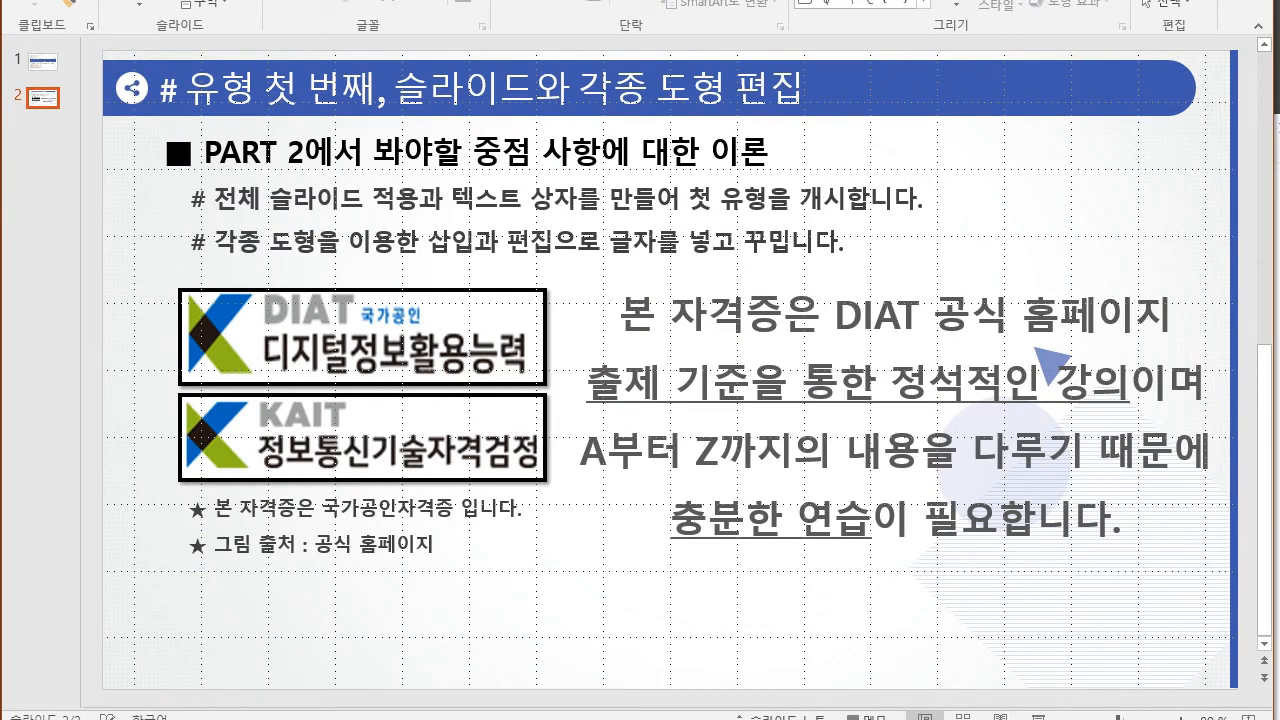
drag(270, 200, 362, 200)
click(42, 79)
click(43, 98)
- In the Notepad notes, fill in the first bullet as "전체 슬라이드 적용(레이아웃 설정, 페이지 설정, 새 슬라이드/저장)"
key(alt+Tab)
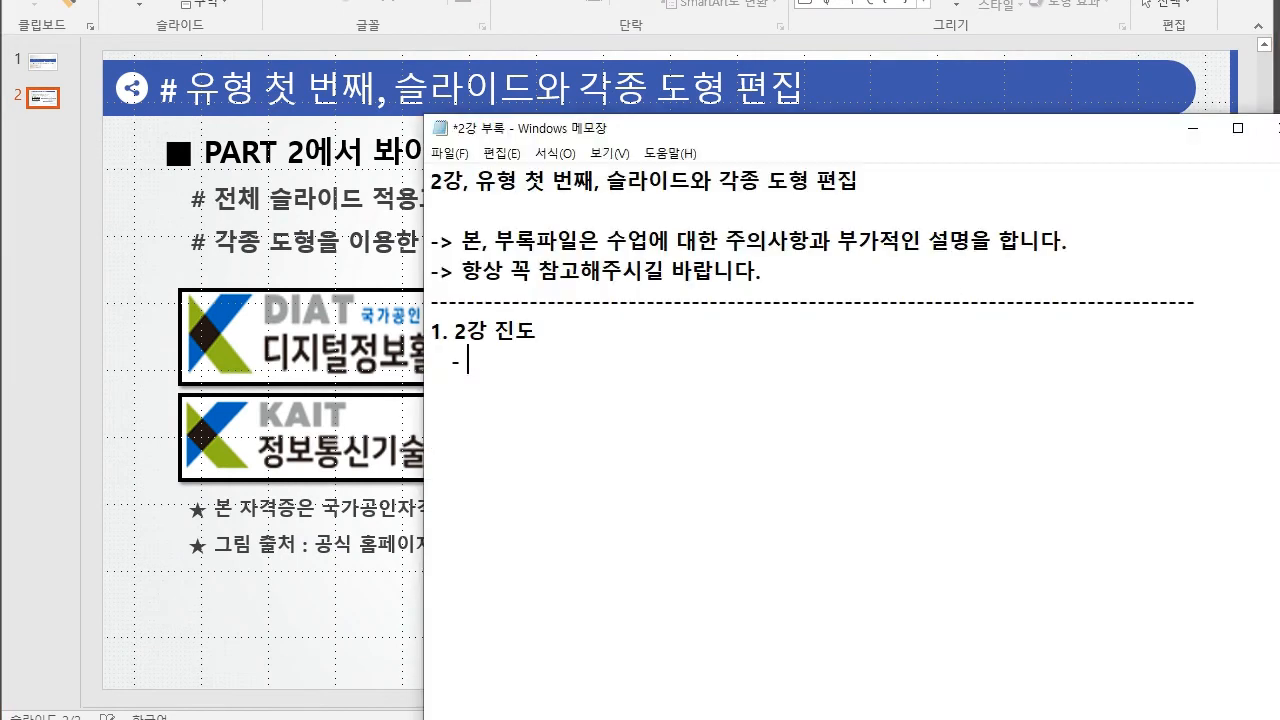
text(전체 슬라이드 적용()
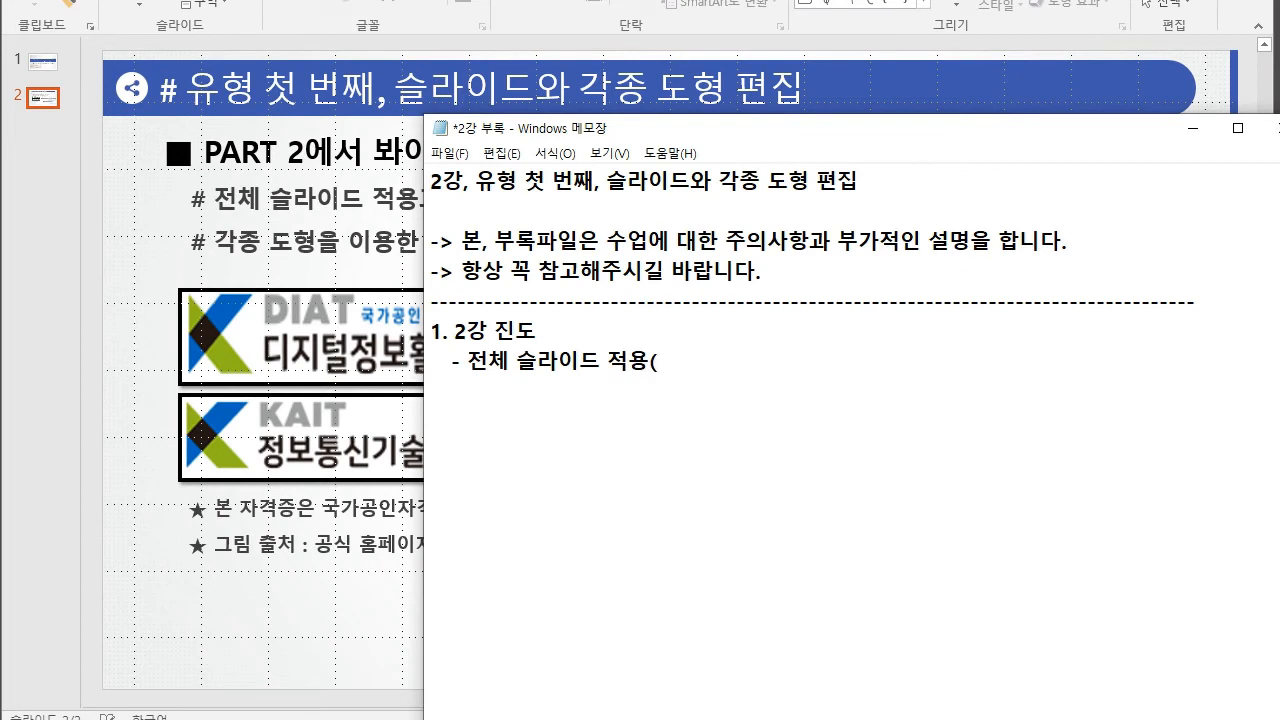
text(렝ㅇ)
key(BackSpace)
key(BackSpace)
text(ㄹㅔ이아웃)
text( 설정, 페이 ㅅ)
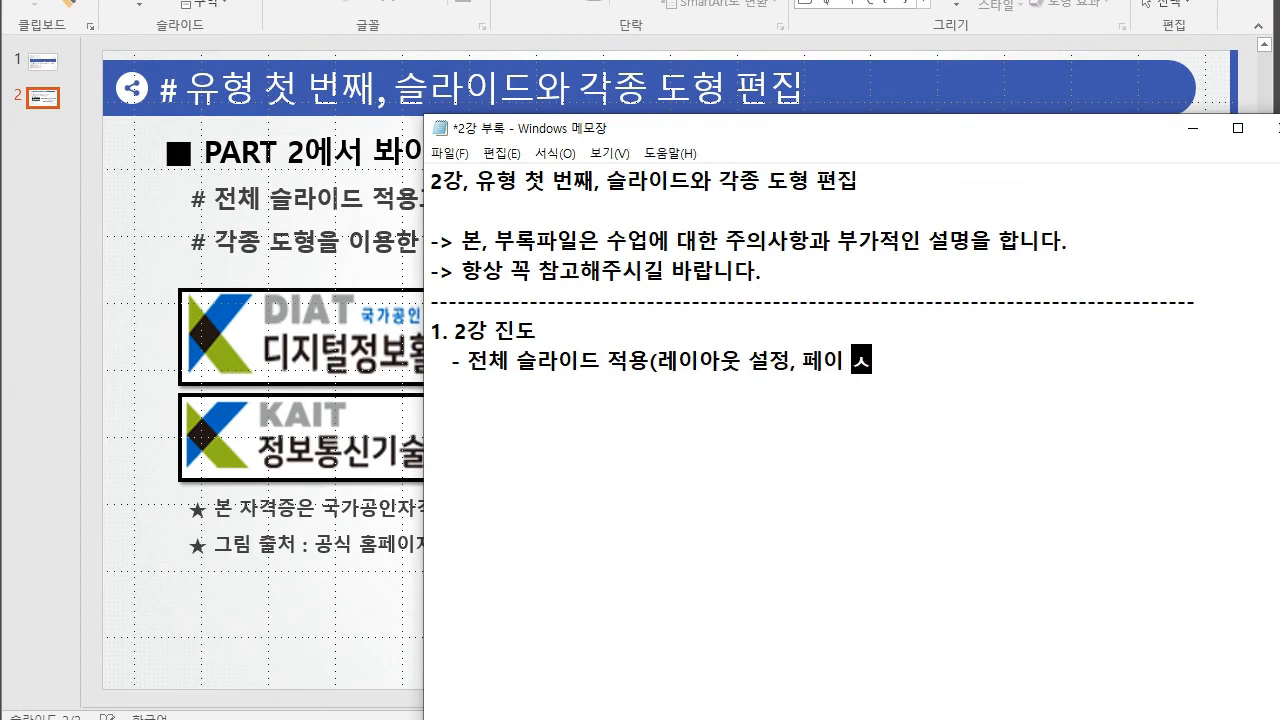
key(BackSpace)
text(지 설정, 새 ㅅ)
text(ㅡㄹ라이드/저장)
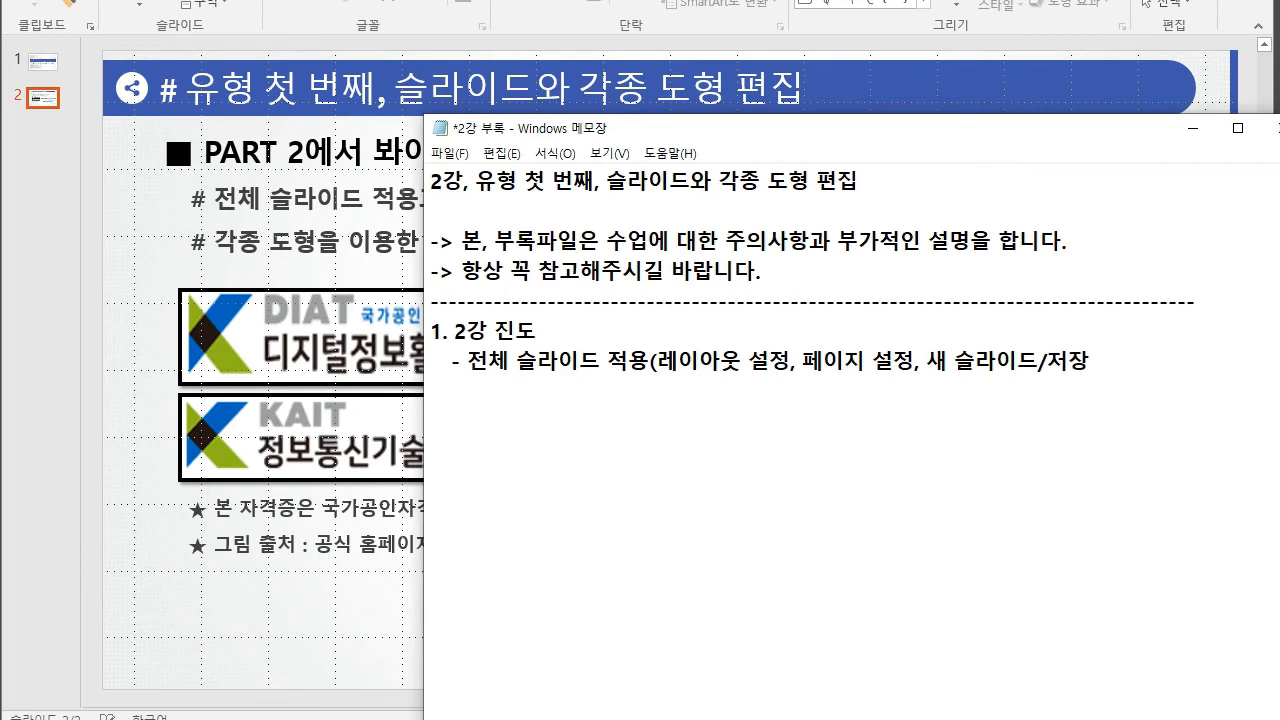
text())
- Add the bullet "텍스트 상자 만들기(텍스트 상자, 글꼴, 서식)" to the notes, consulting the first theory point on slide 2
key(Return)
text(-)
key(alt+Tab)
drag(451, 199, 798, 199)
click(529, 198)
click(473, 198)
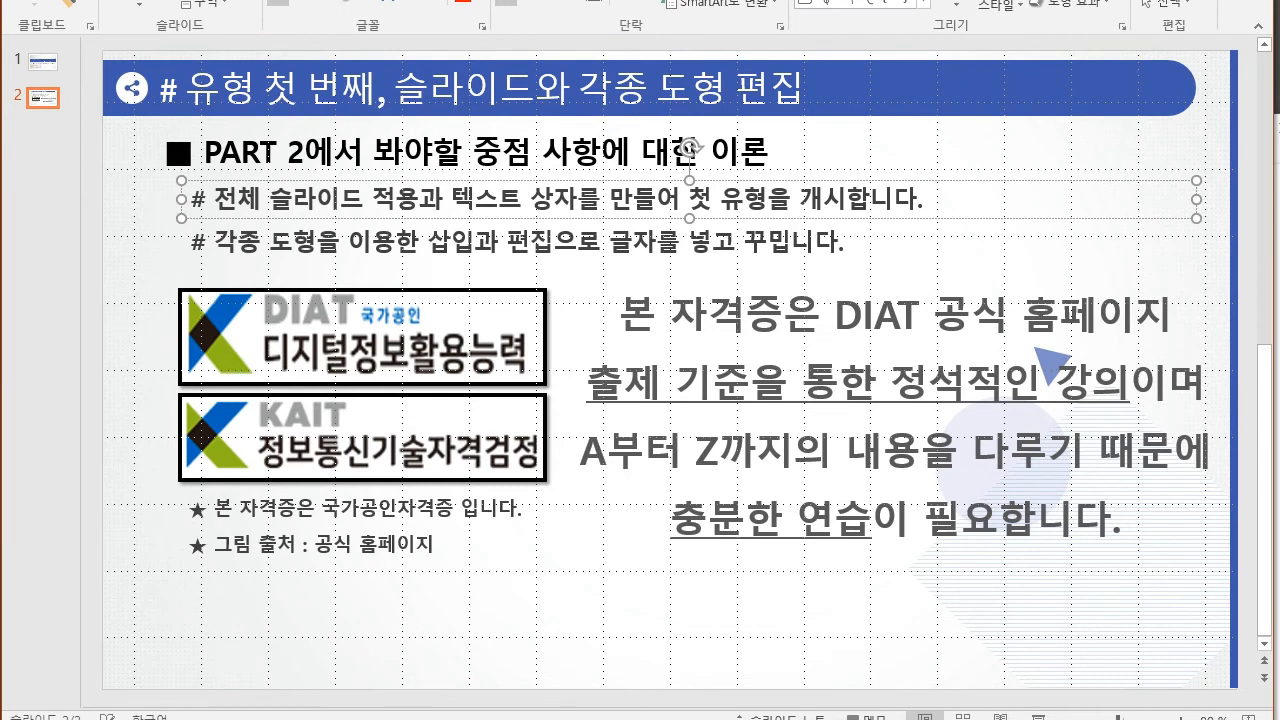
key(alt+Tab)
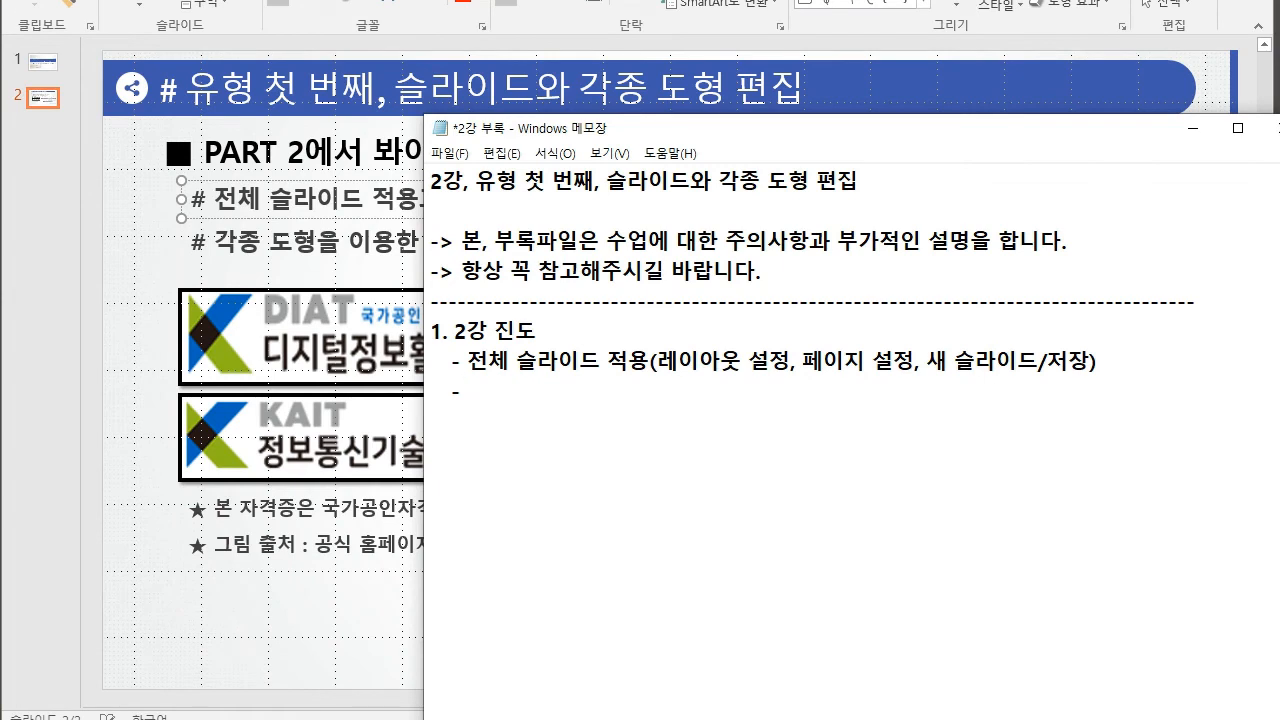
text(텍스트 상)
text(자 만들기()
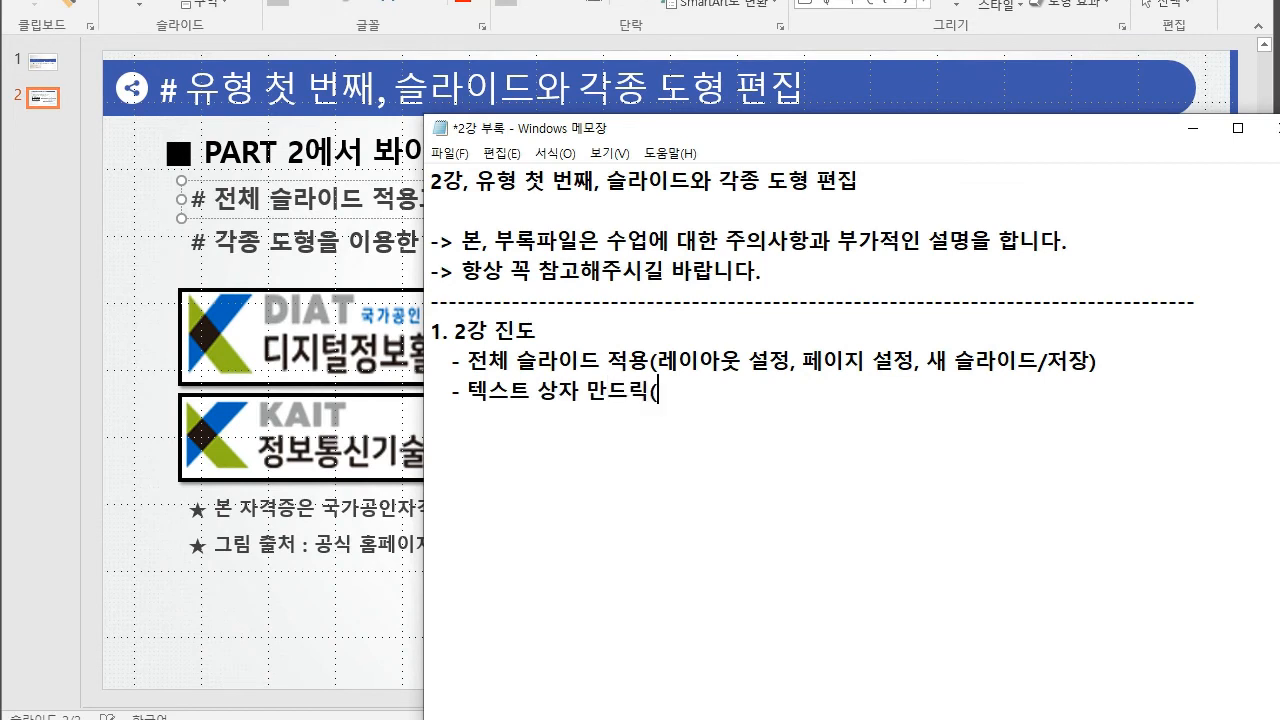
text(텍스트 ㅅ)
text(상자, 글꼴)
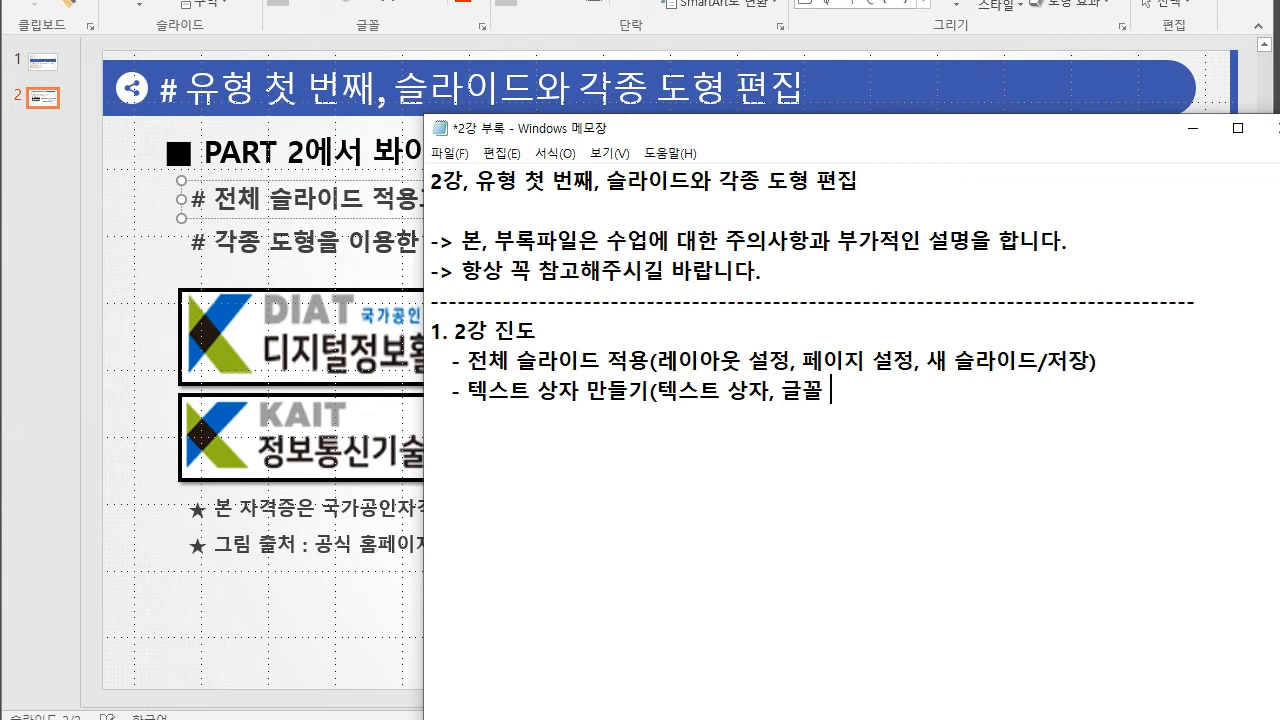
key(BackSpace)
text(, 서식))
- Add the bullet "도형 만들기(도형 작성, 단색 채우기, 서식(윤곽선))" to the notes, consulting the shape-related point on slide 2
key(Return)
text(-)
key(alt+Tab)
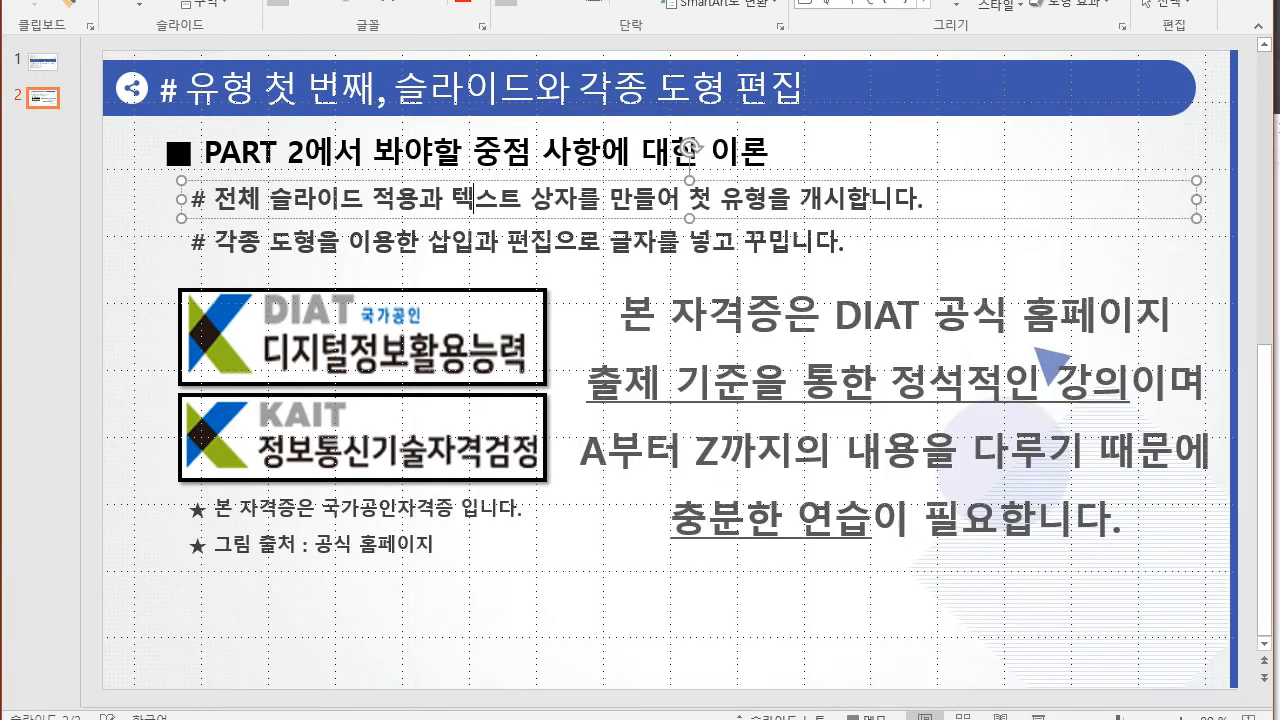
drag(272, 242, 602, 242)
click(506, 242)
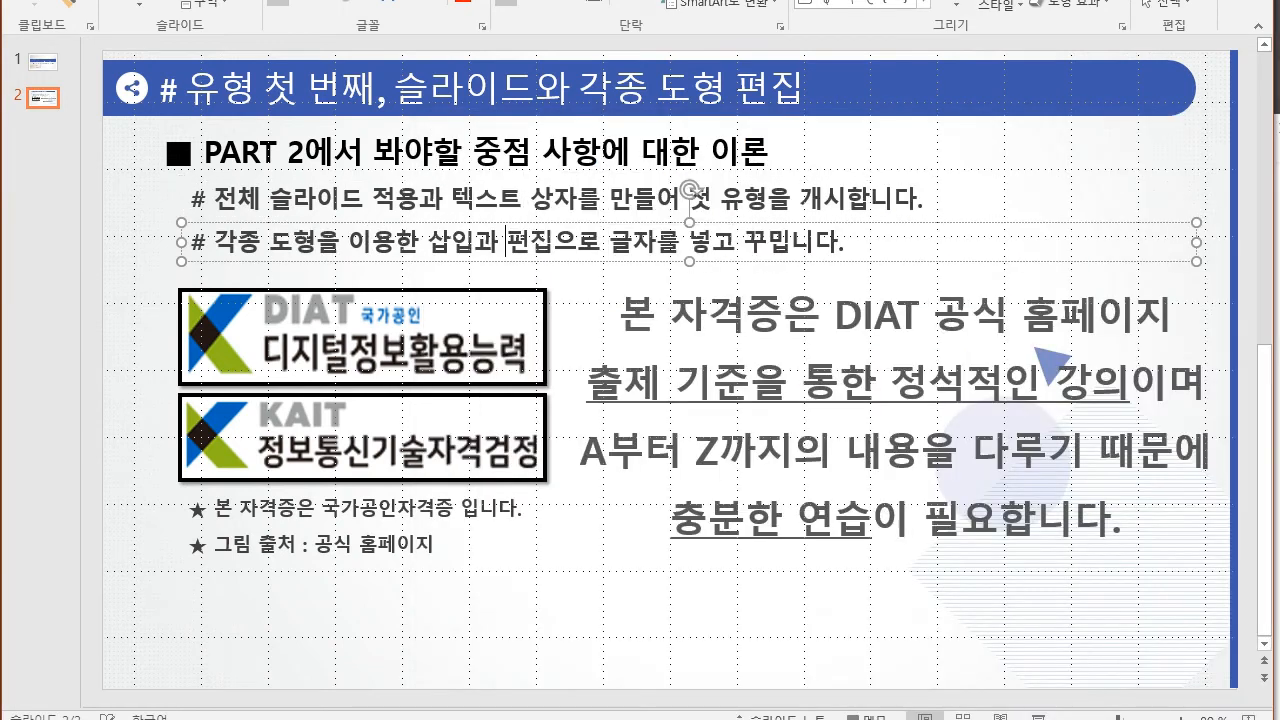
key(alt+Tab)
text(도형 만들기(도형 작성)
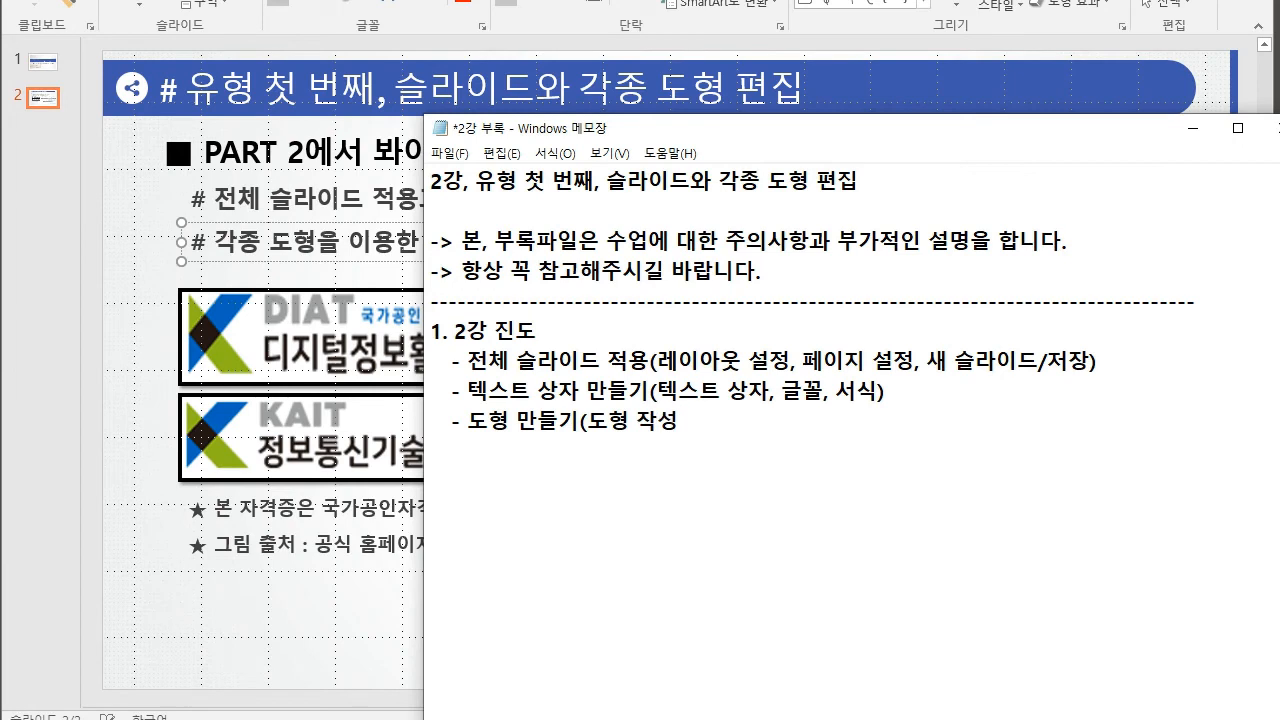
text(, 단)
text(색 채우기,)
text( 서식(윤곽서)
text(ㄴ)))
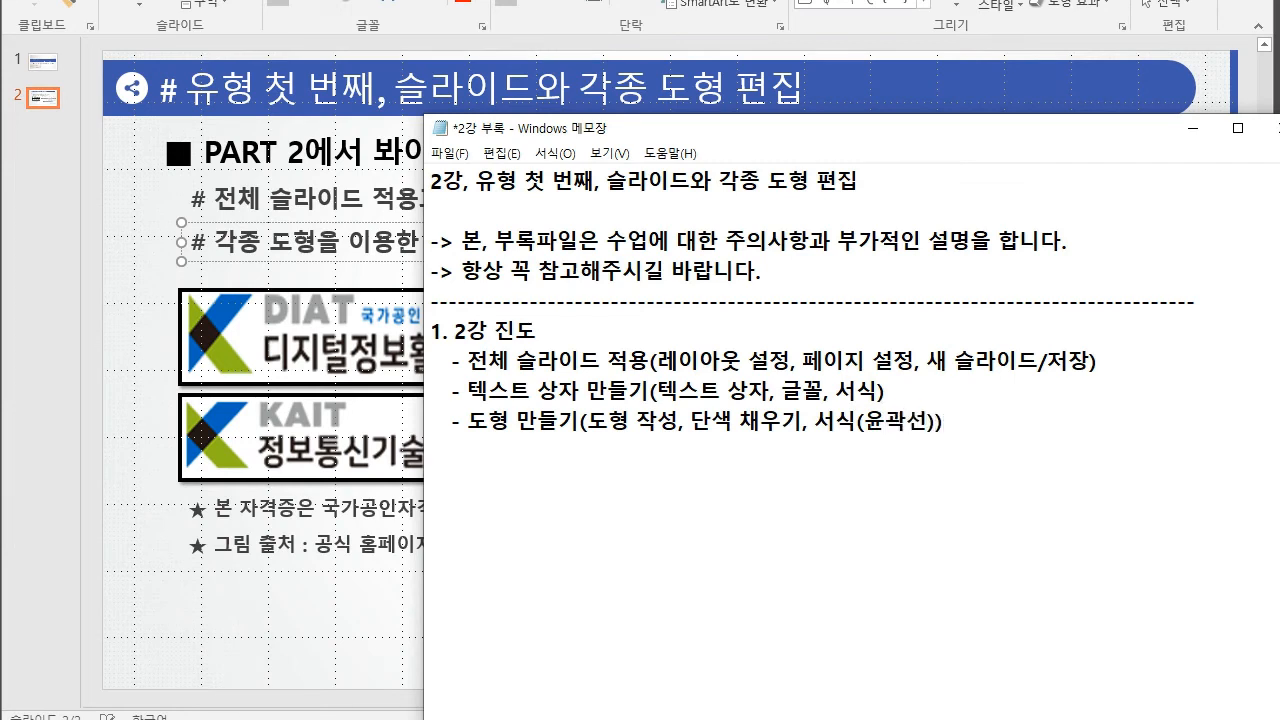
- Review the three outline bullets under "2강 진도" and the details in their parentheses
drag(467, 361, 651, 361)
drag(467, 391, 630, 391)
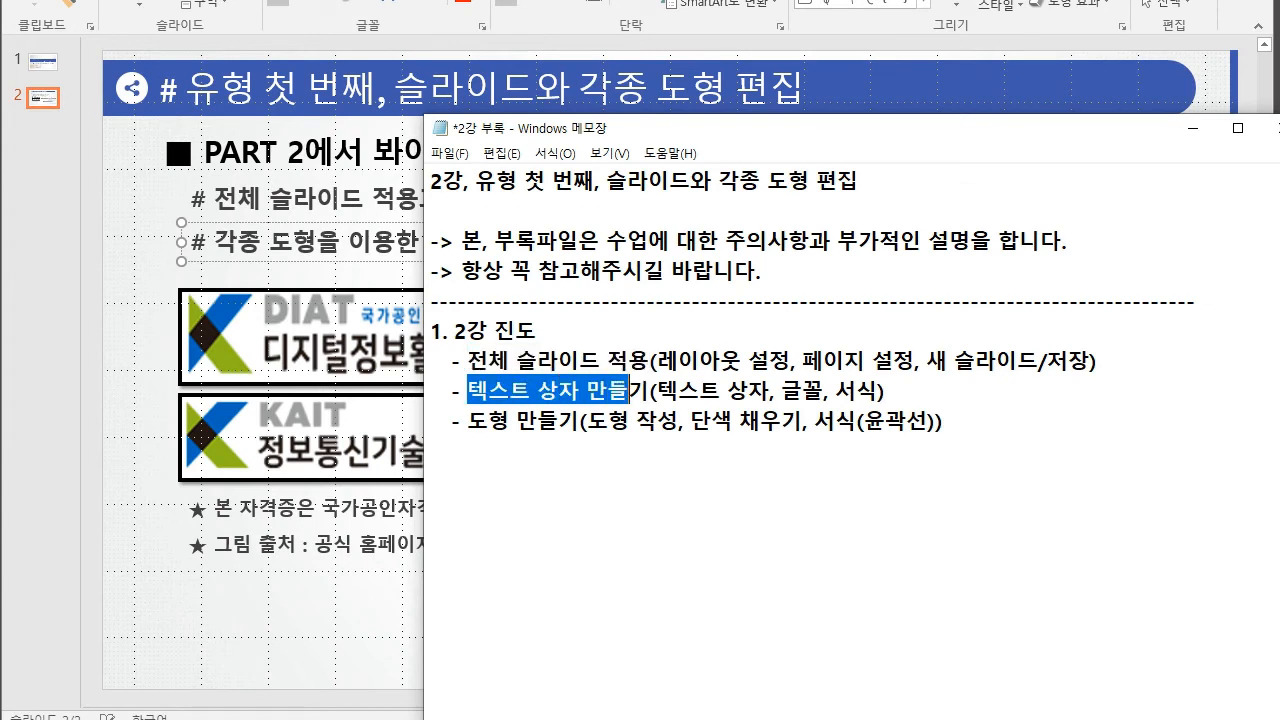
drag(467, 421, 560, 421)
click(567, 421)
right_click(567, 421)
click(580, 361)
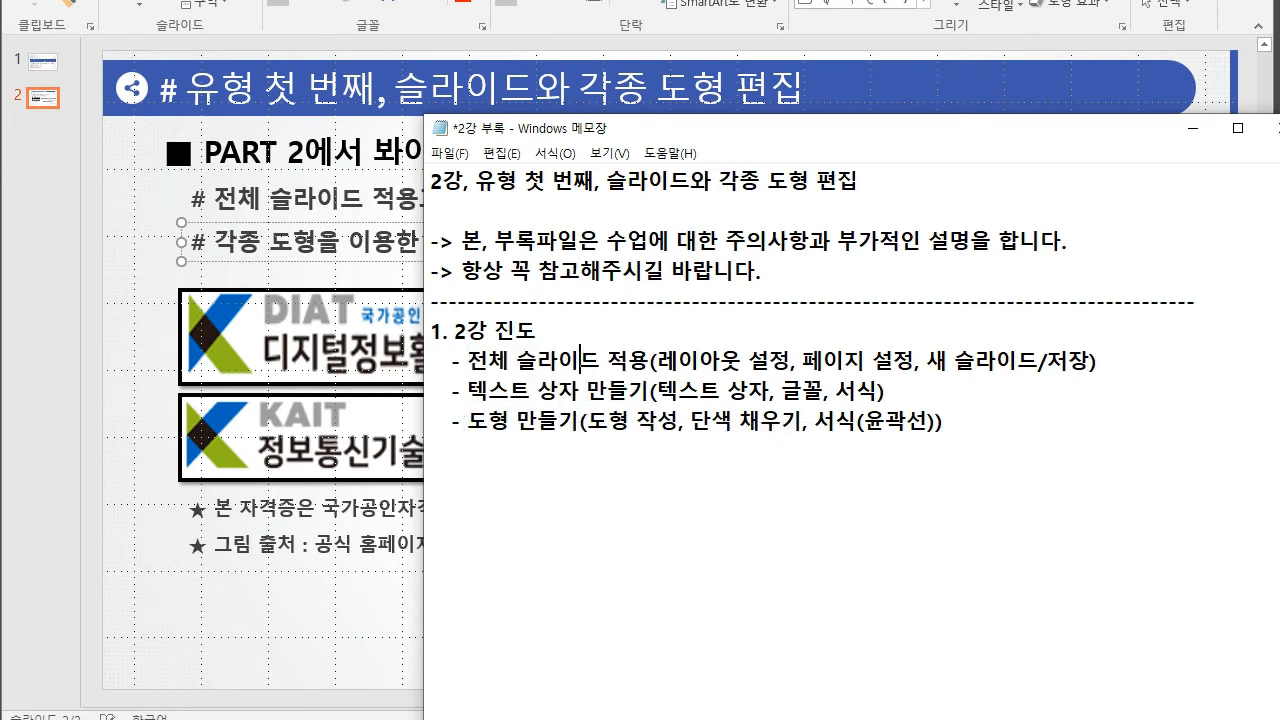
drag(656, 361, 998, 361)
drag(656, 391, 858, 391)
click(858, 391)
click(944, 421)
drag(468, 361, 650, 361)
click(650, 361)
- Minimize the notes and create a new blank PowerPoint presentation, checking its title and subtitle placeholders
click(1192, 128)
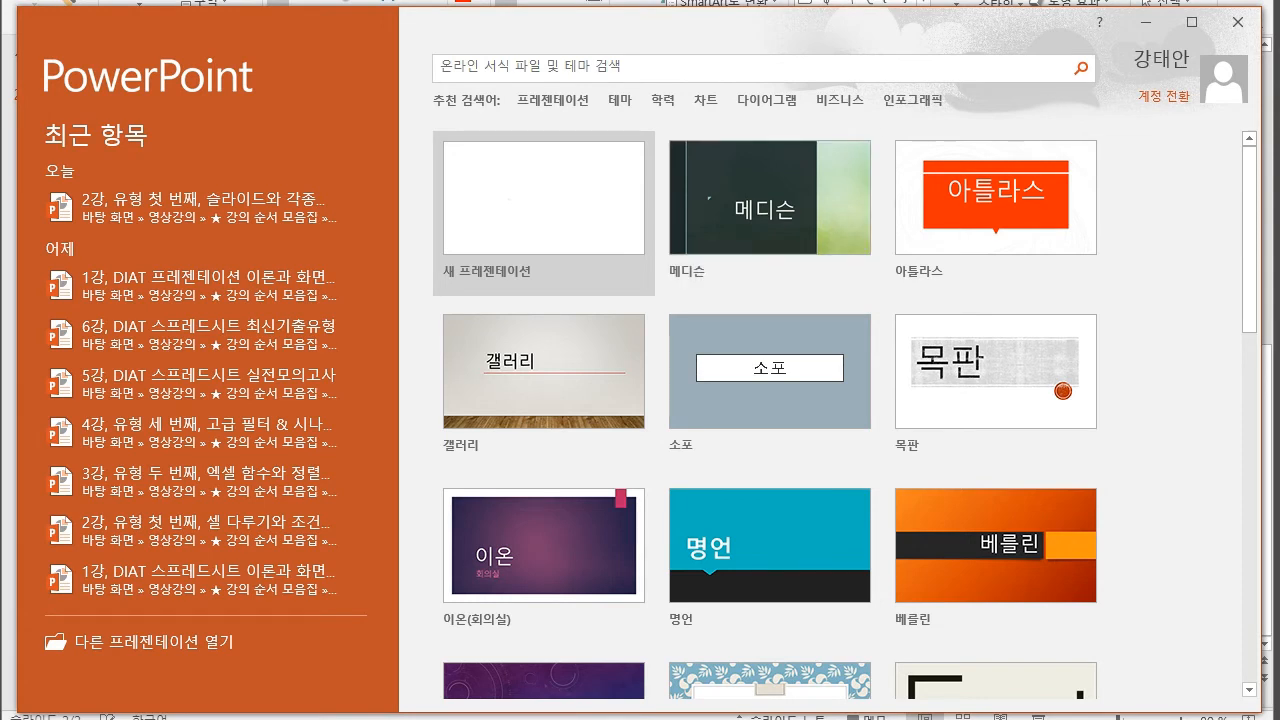
click(544, 199)
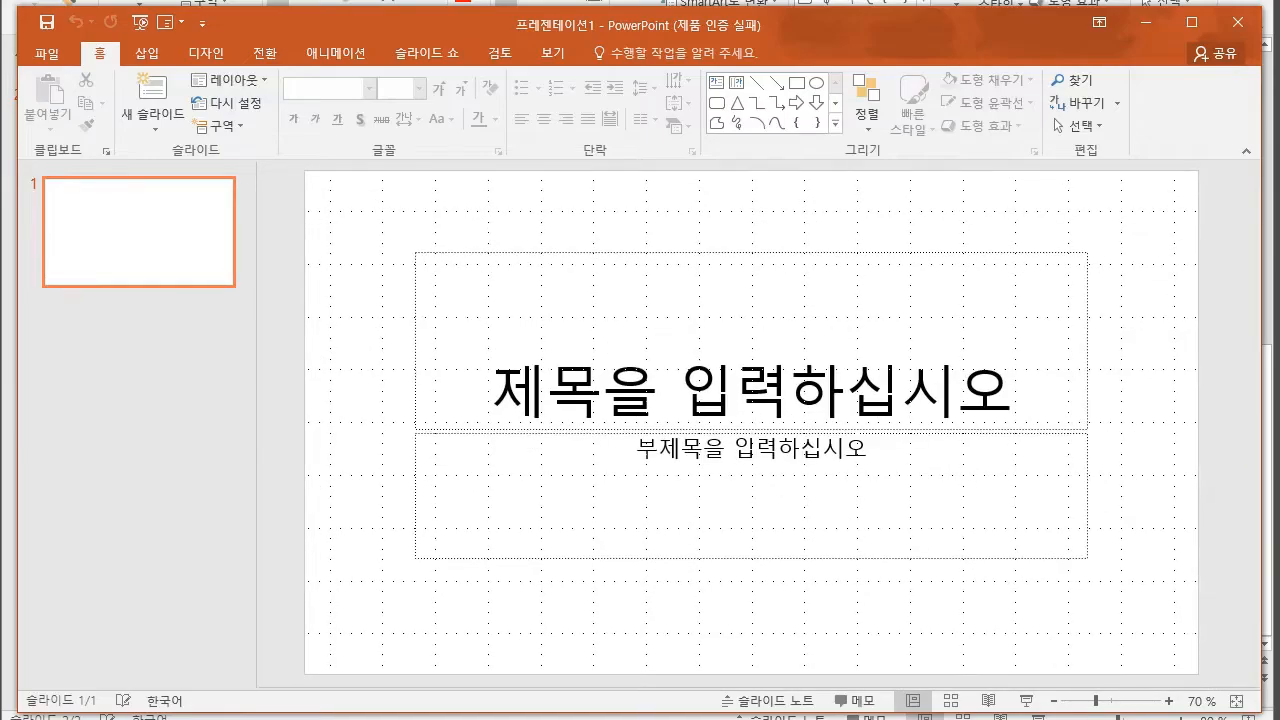
click(752, 390)
click(751, 448)
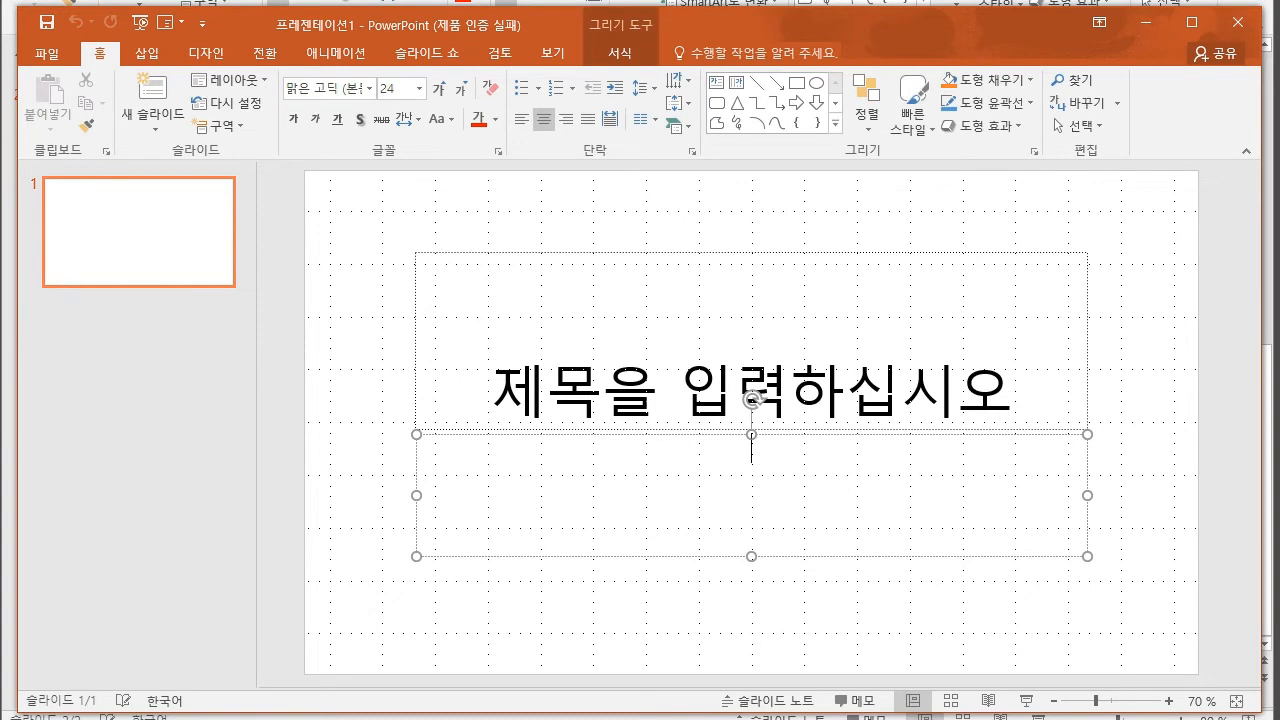
click(752, 612)
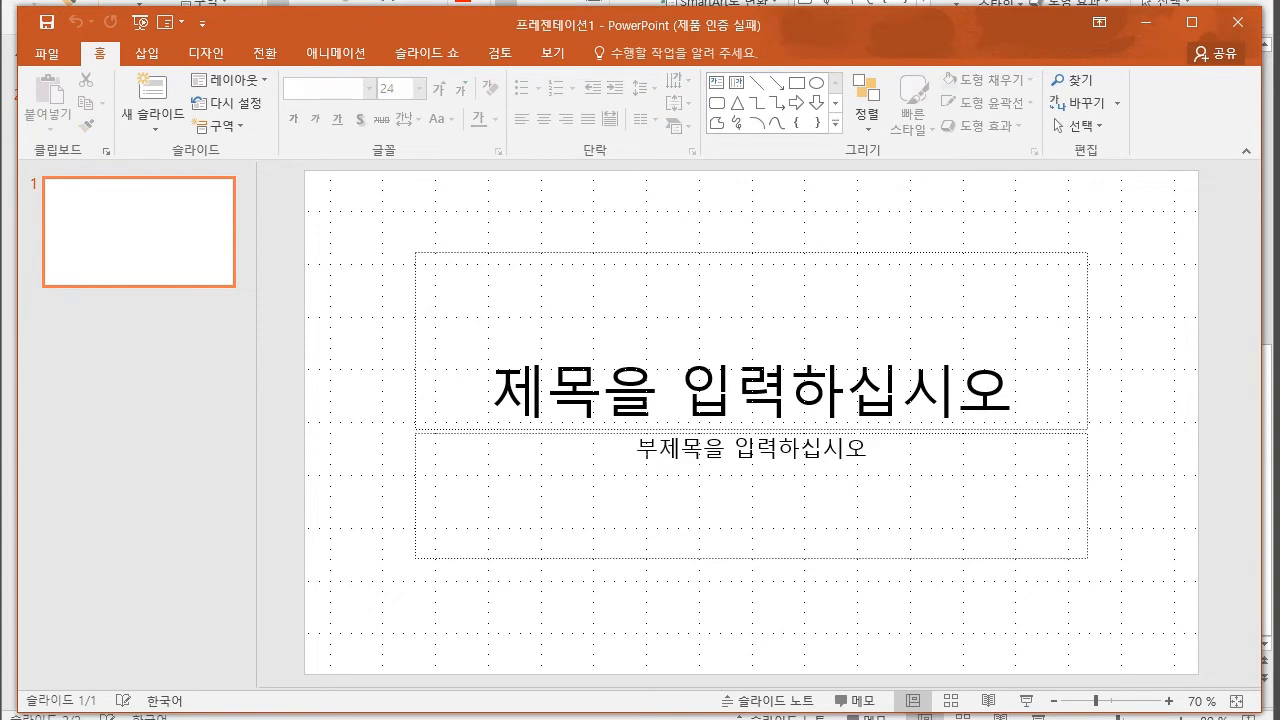
- Delete both the title and subtitle placeholders from the first slide and narrow the slide thumbnail pane
drag(362, 198, 1166, 635)
click(1164, 634)
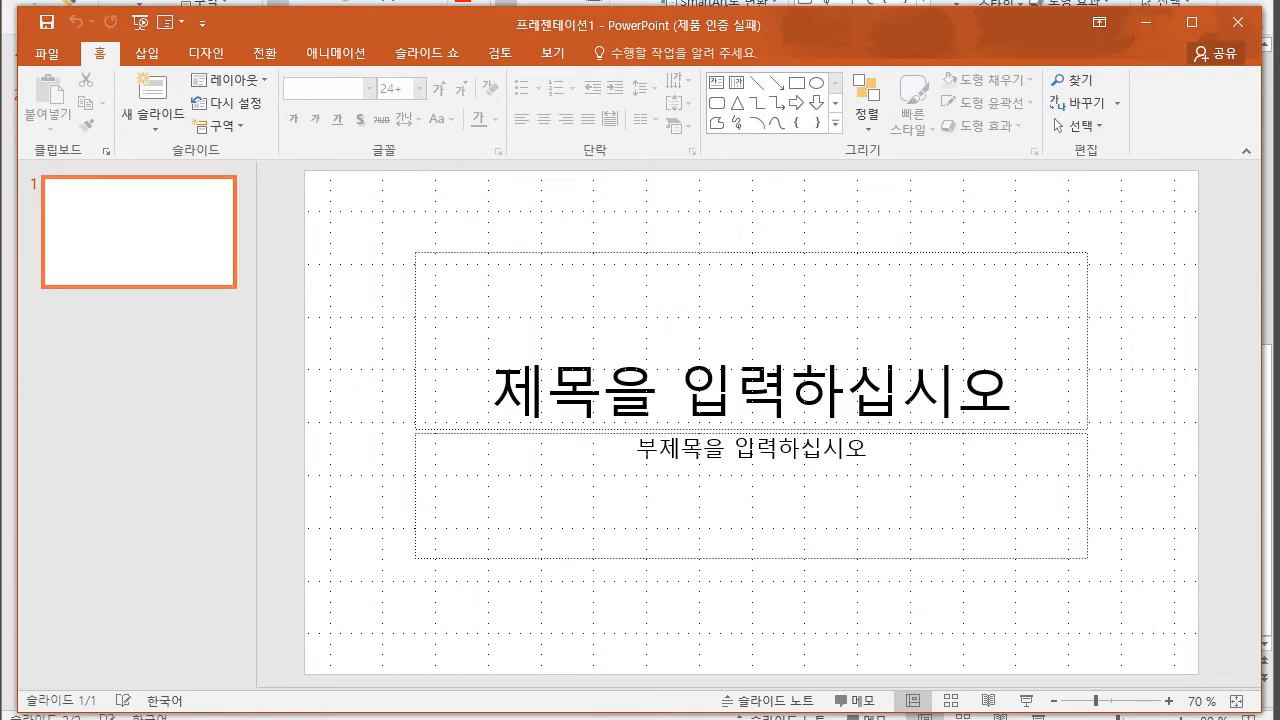
drag(374, 204, 343, 336)
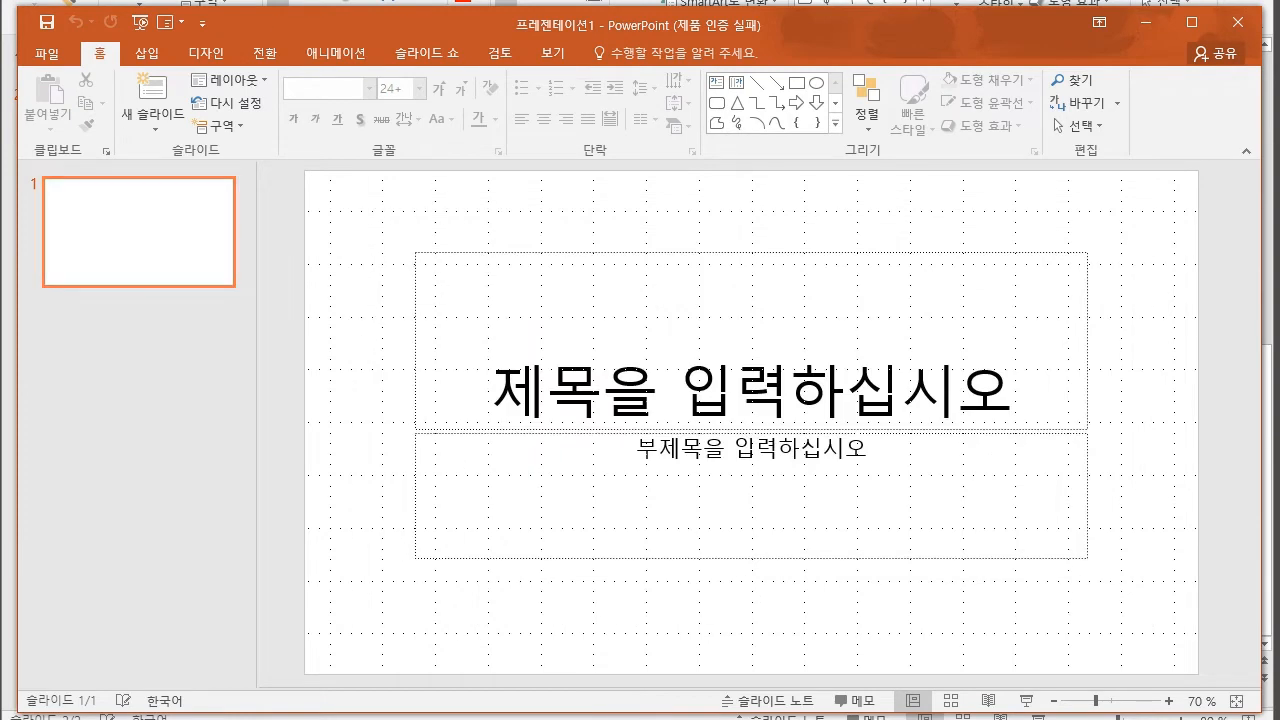
drag(366, 200, 1210, 592)
key(Delete)
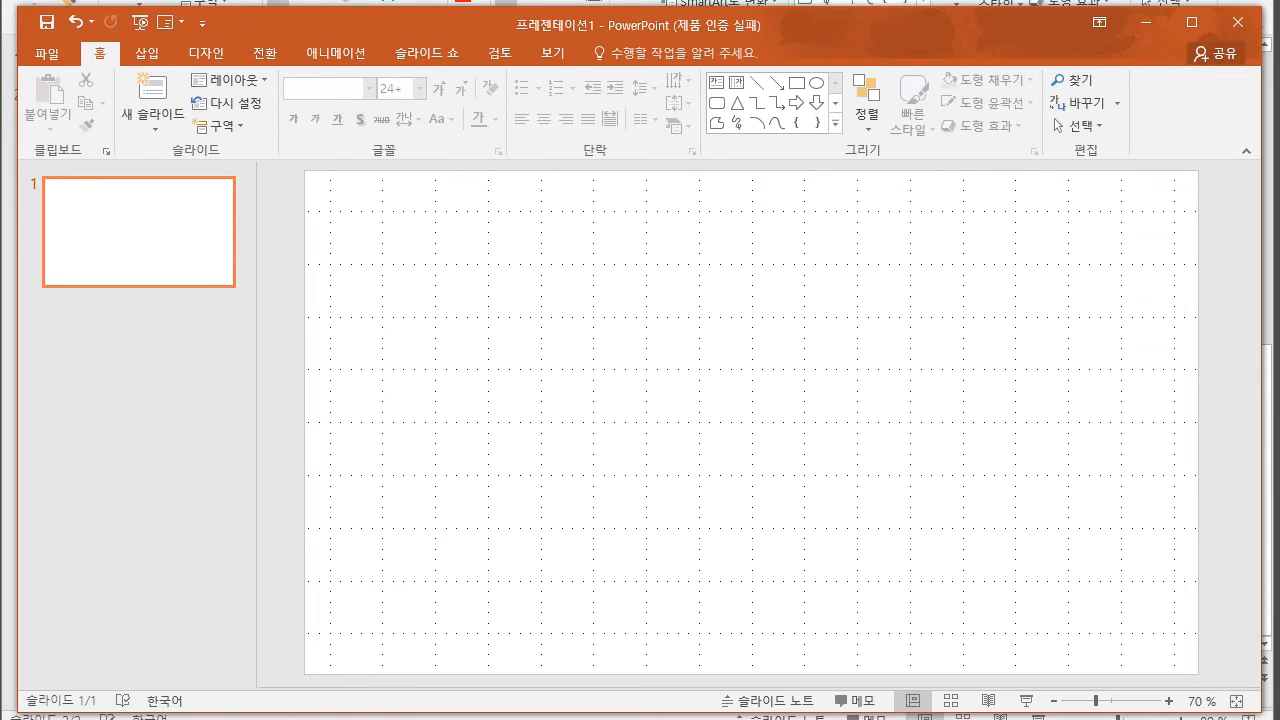
drag(124, 400, 138, 400)
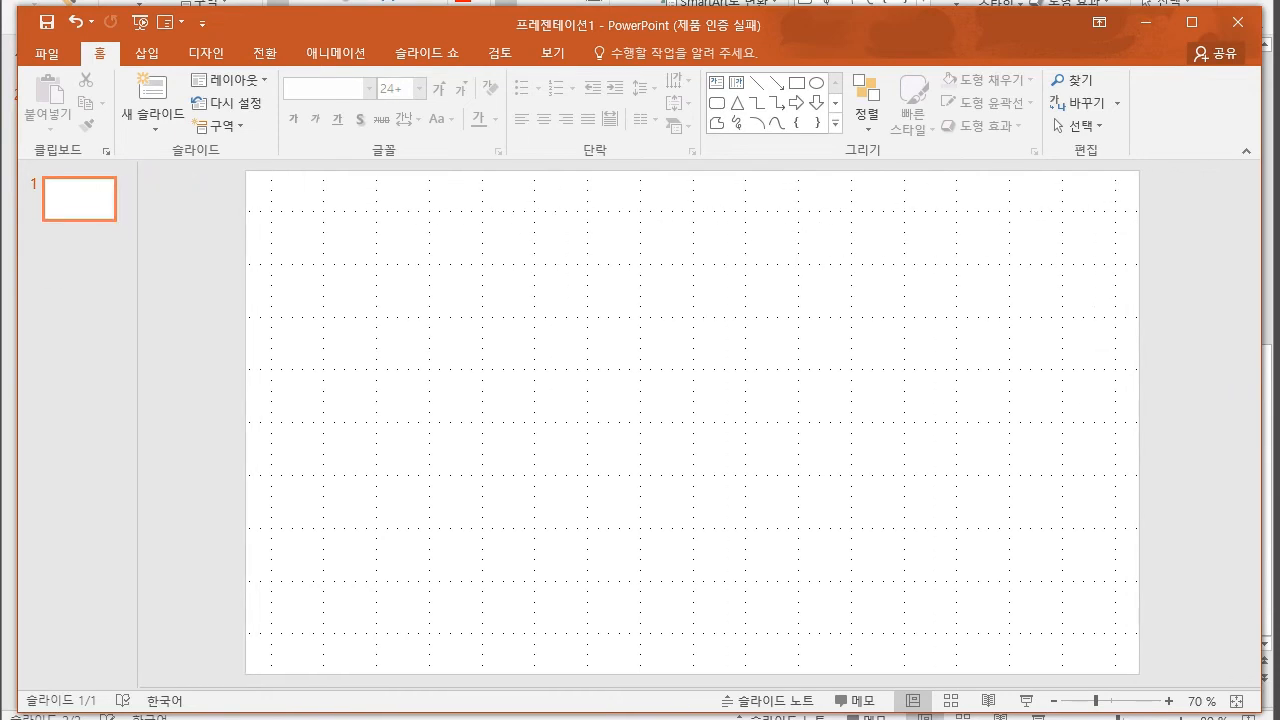
- Hide the slide gridlines and show them again
click(553, 53)
click(457, 103)
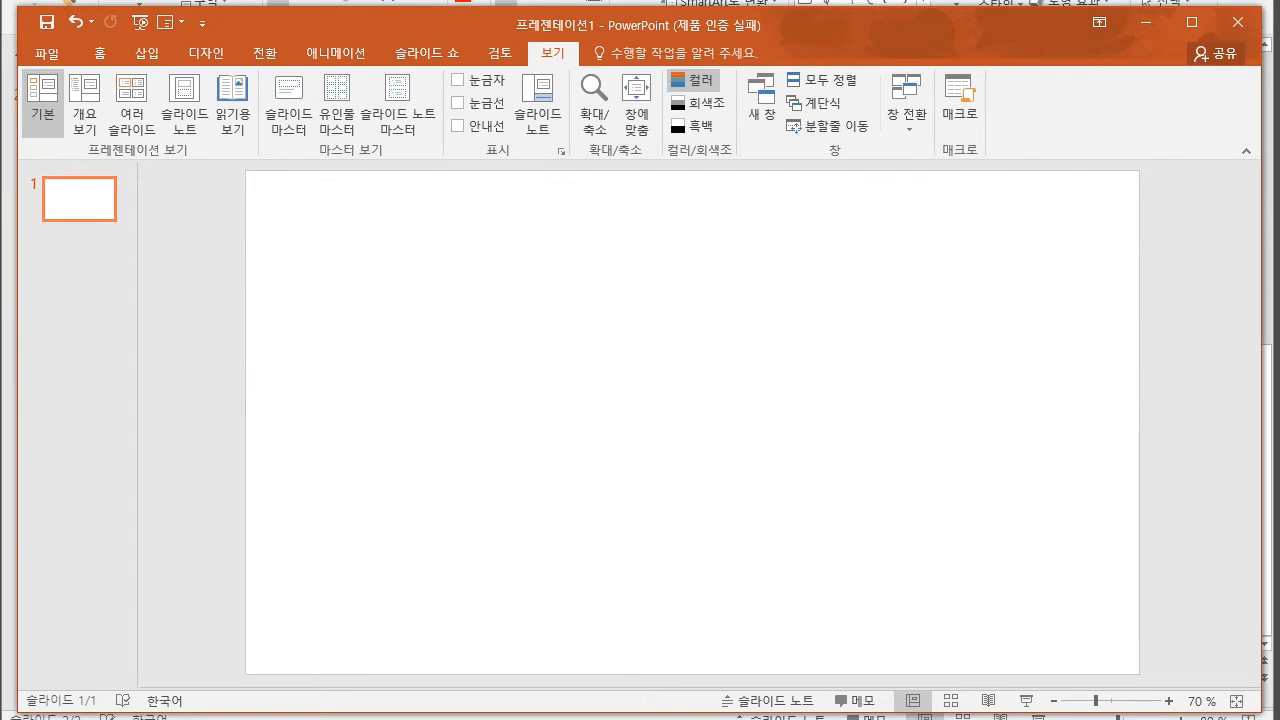
click(457, 103)
- Switch to the Notepad notes and add the heading "2. 용어 설명" below the lesson outline, separated by a blank line
key(alt+Tab)
drag(800, 127, 876, 123)
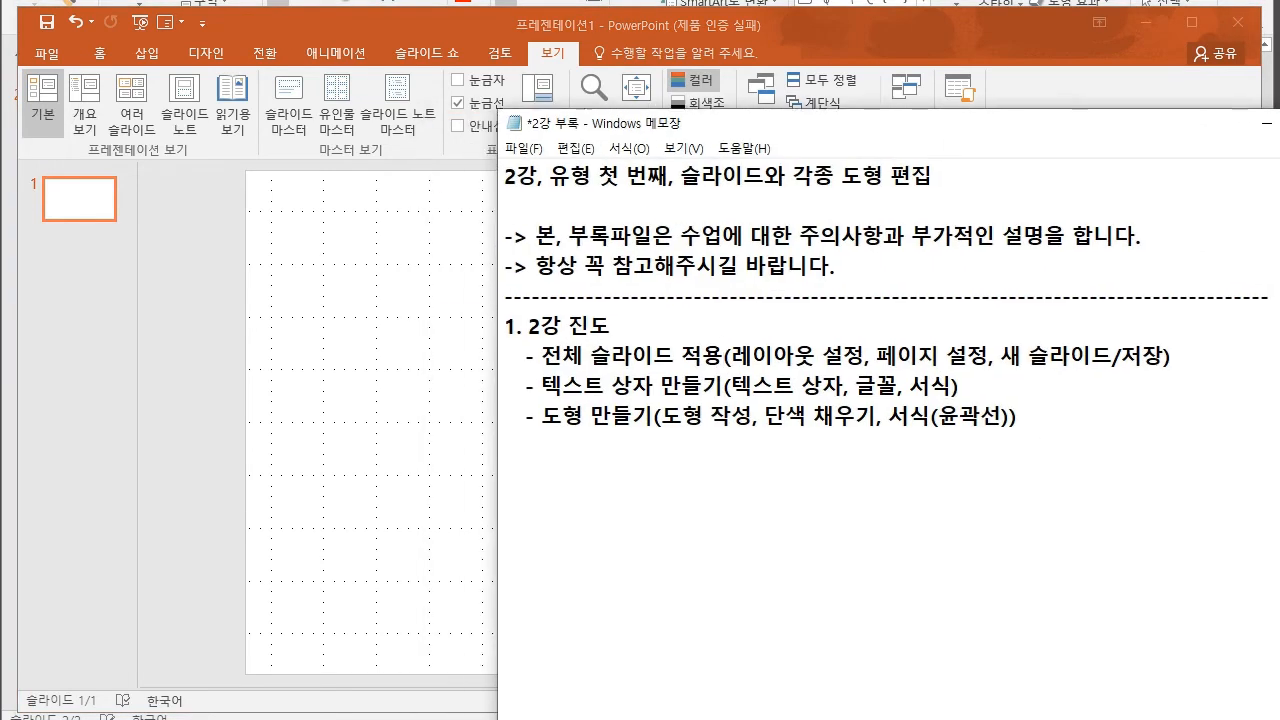
drag(541, 356, 817, 356)
click(703, 356)
click(1018, 416)
key(Return)
key(Return)
text(2. 용어 ㅅ설명)
- Add the definition bullet "레이아웃 : 균형있게 배치하다. / 도형, 표, 차트 등 개체를 배치시킨다." under the terminology heading
key(Return)
text(- 레이아웃 : 균형이있게 배치하다. /)
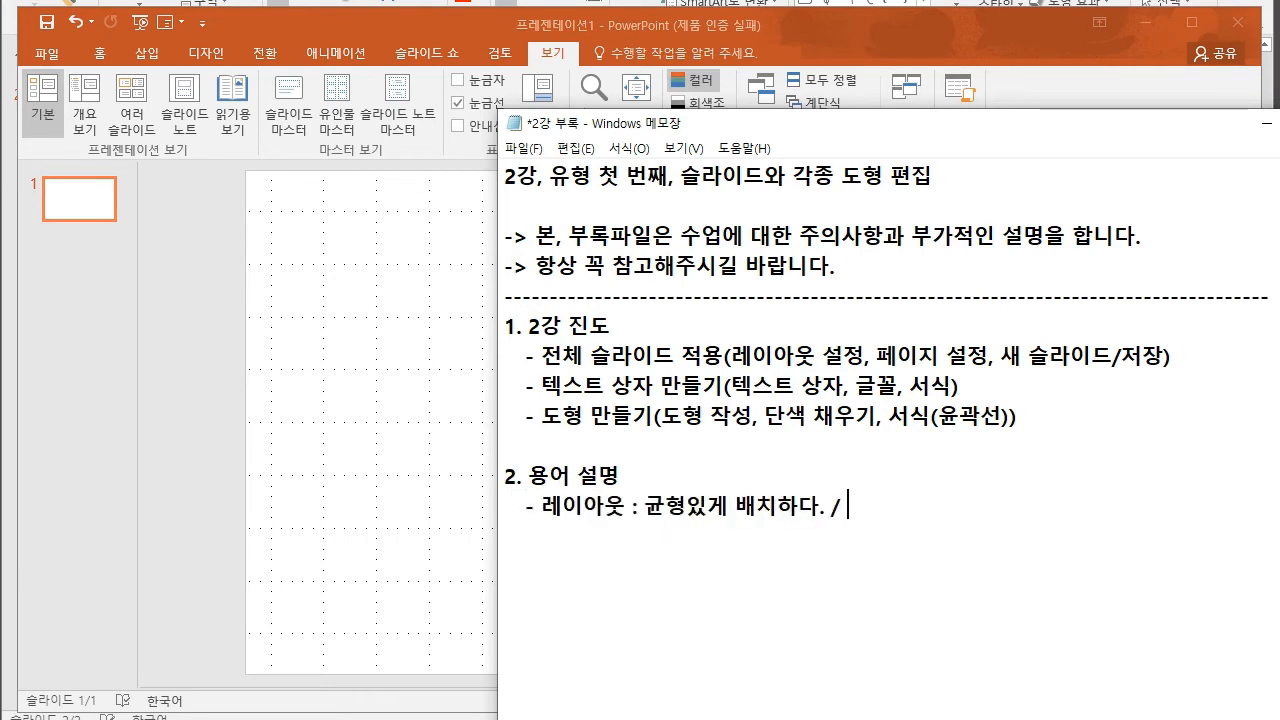
text( 도)
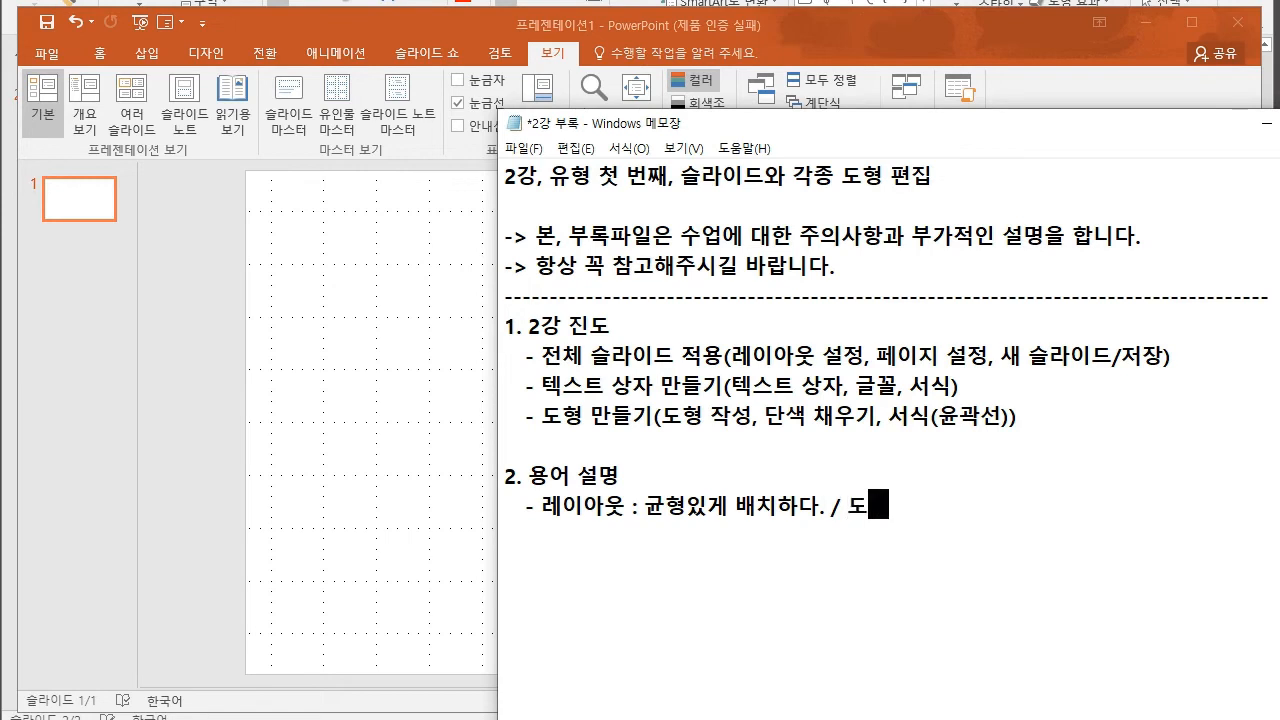
text(형, 표, 차트 등 개체를 배치)
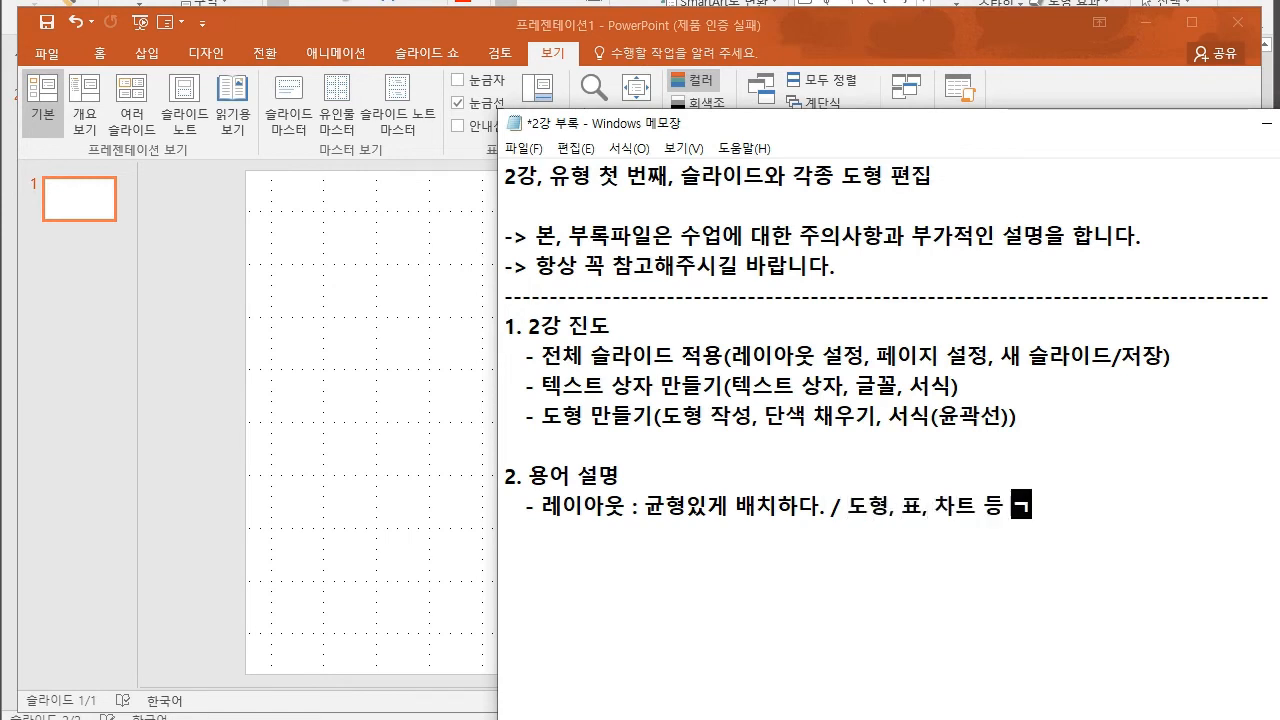
text(시킨다.)
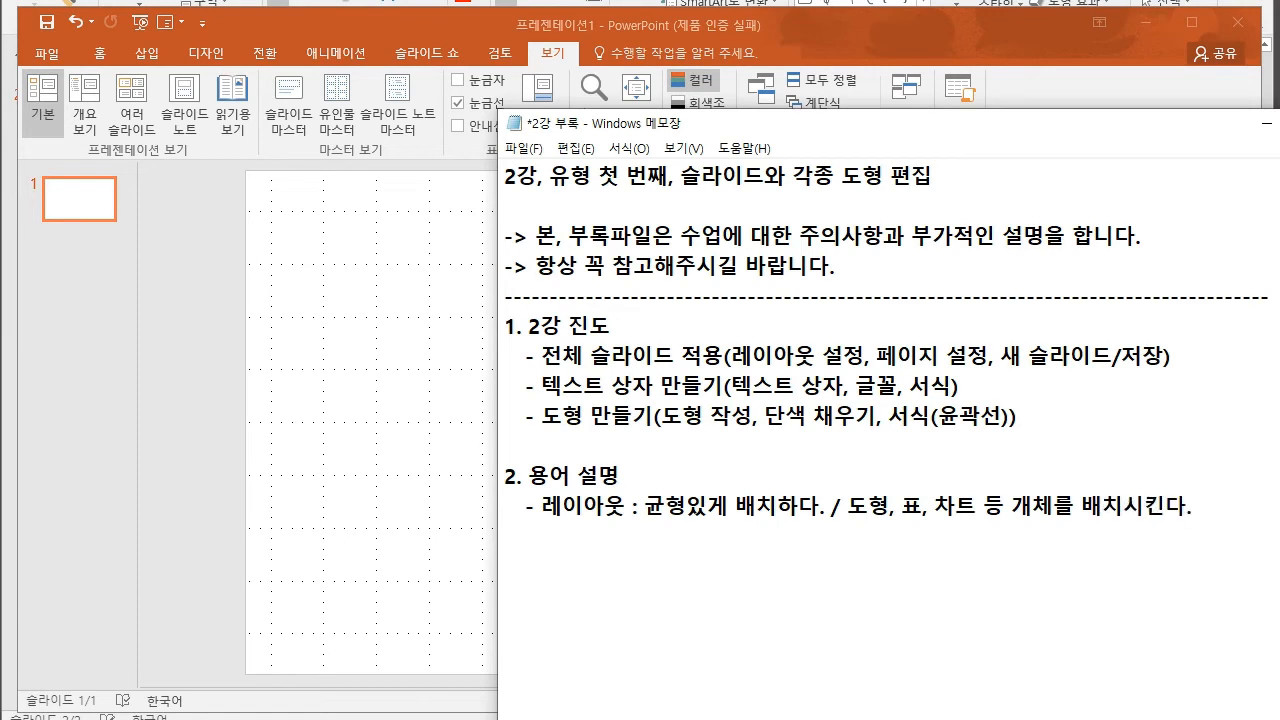
- Add the definition bullet "페이지 : 쪽, 종이 한 장" under the layout definition in the Notepad notes
key(Return)
text(- 페이지 : )
text(쪼ㄱ, 종이 한자)
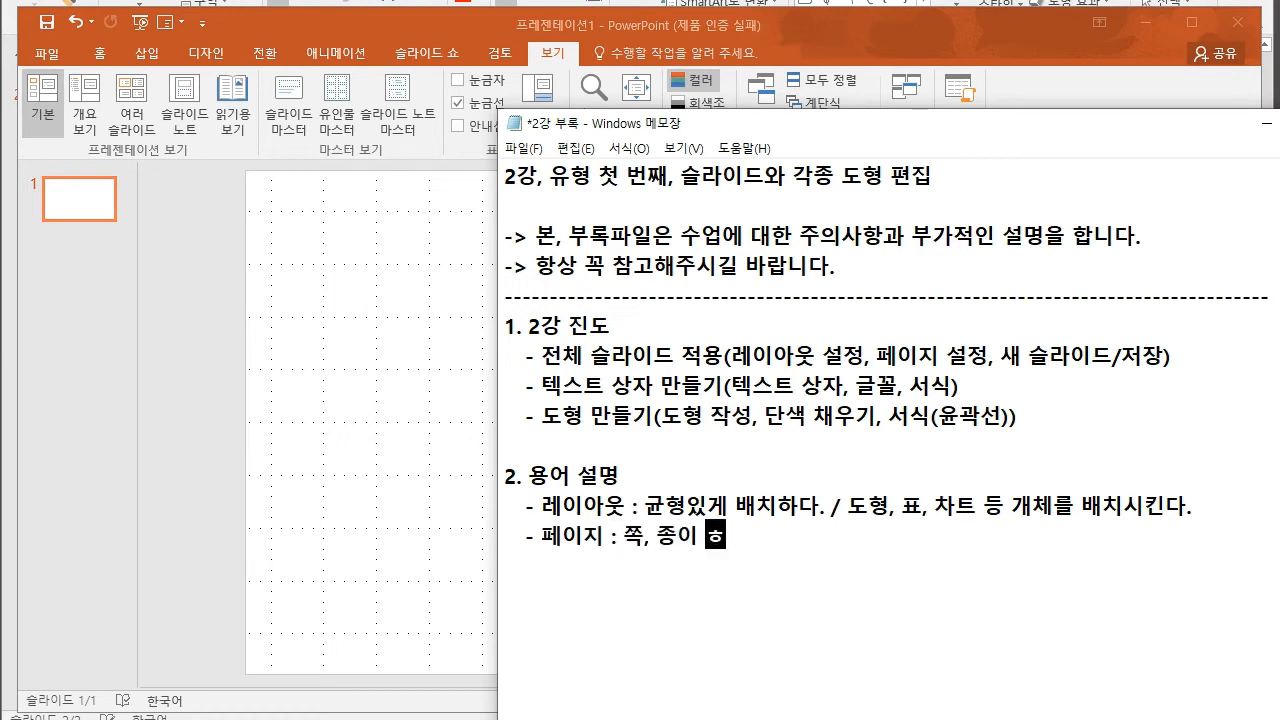
key(BackSpace)
key(BackSpace)
text(장)
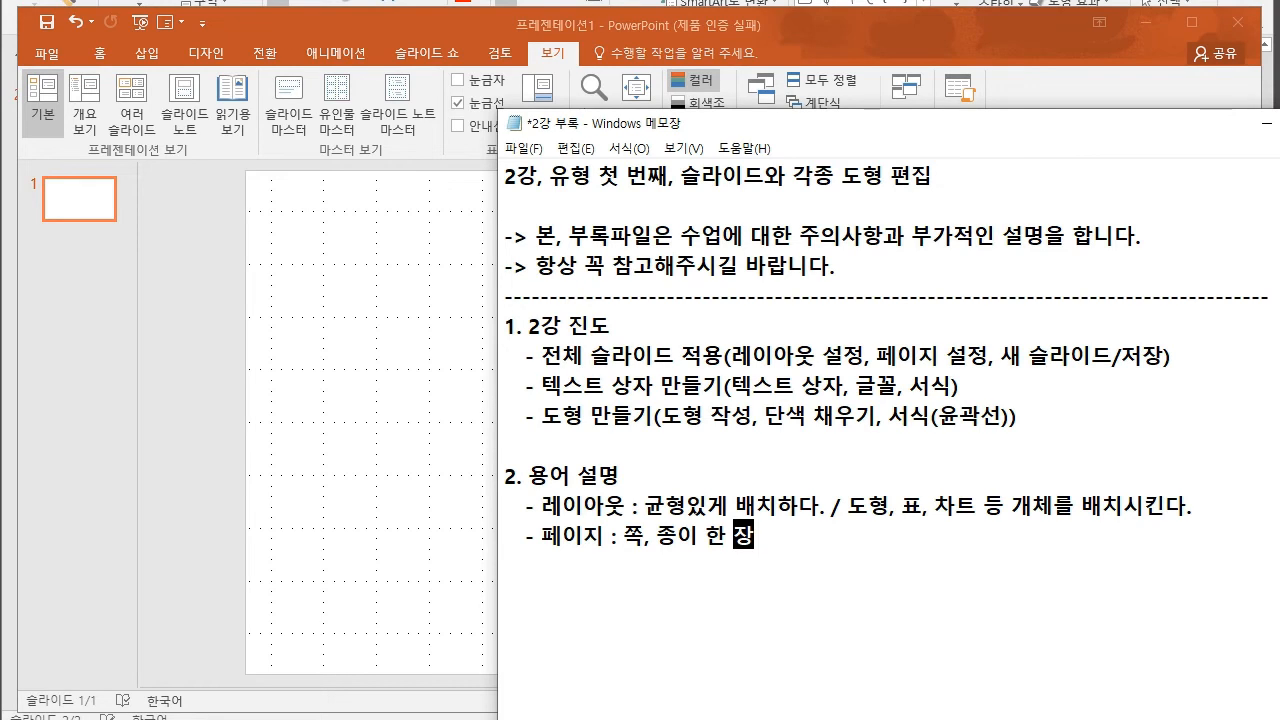
- Switch to PowerPoint, apply the 빈 화면 layout to the slide and undo back to the title and subtitle placeholders
key(alt+Tab)
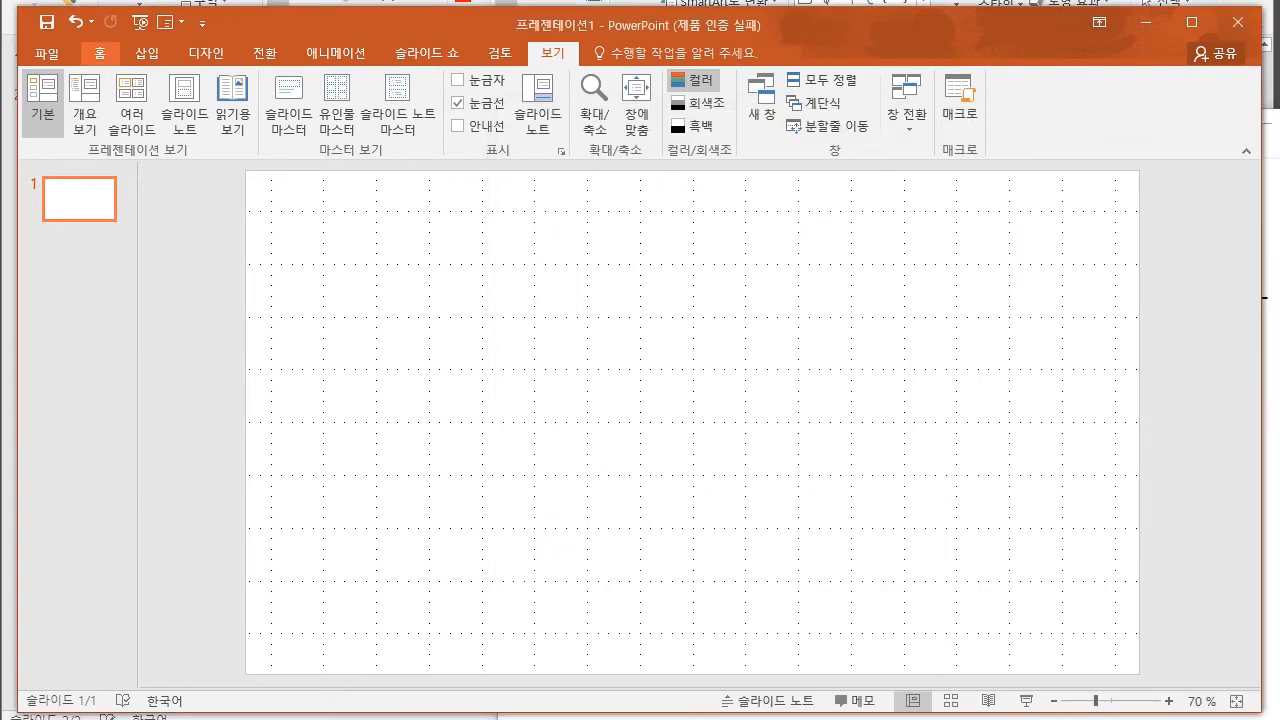
click(100, 53)
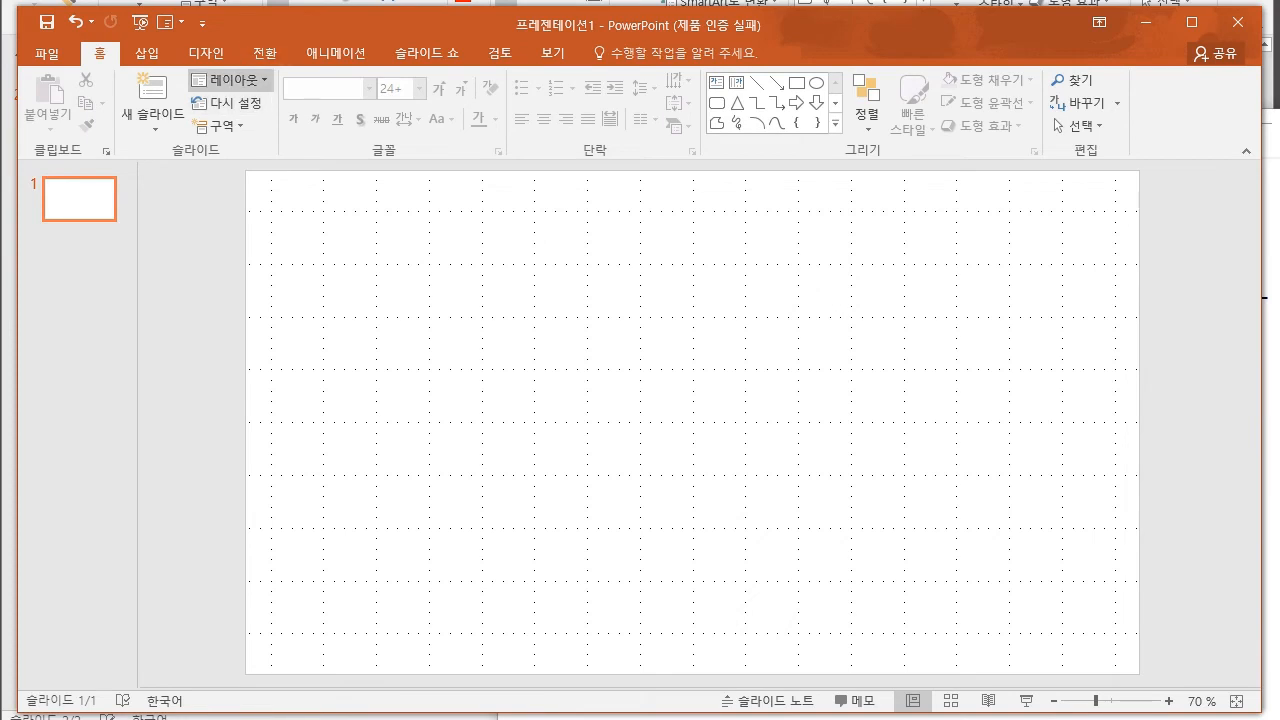
click(230, 80)
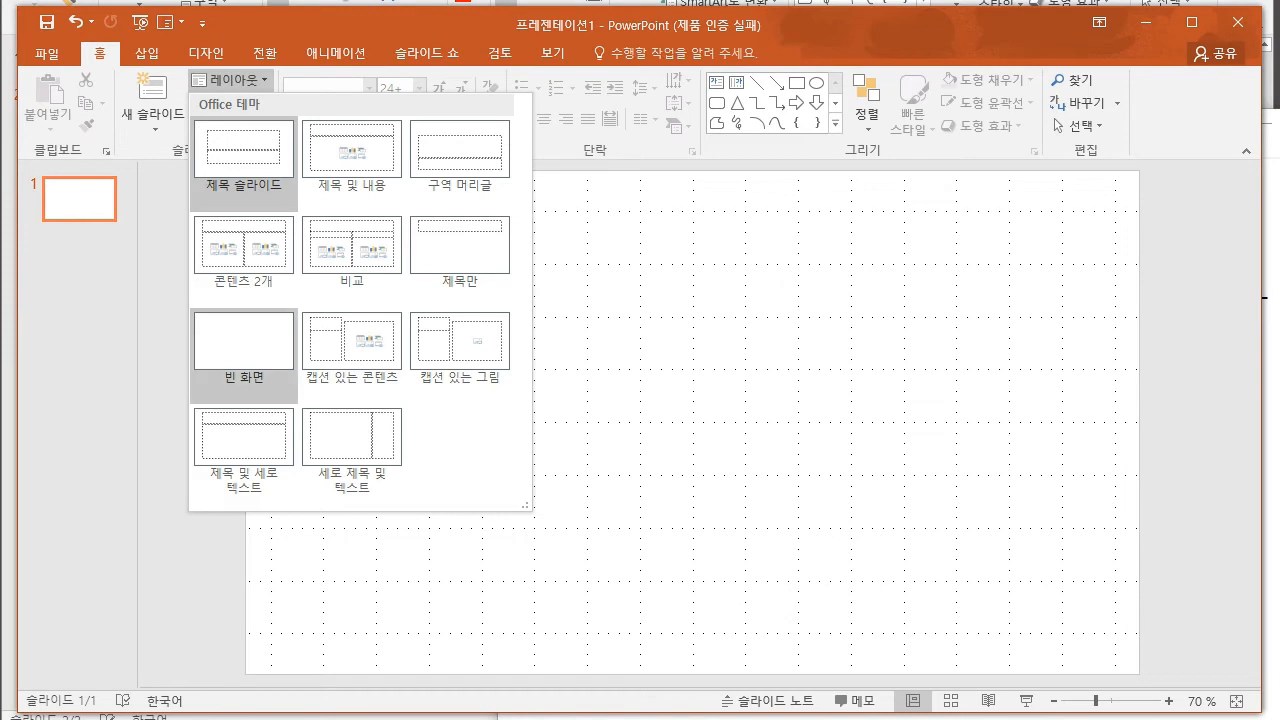
click(243, 342)
key(ctrl+z)
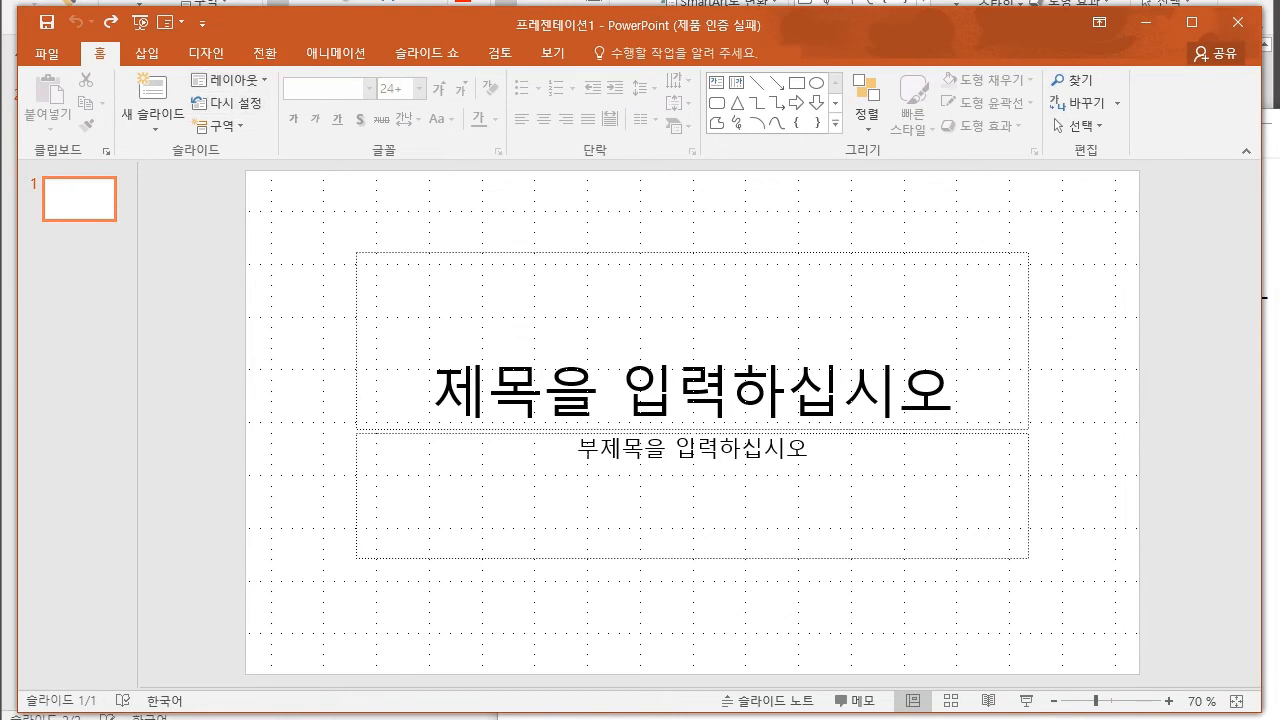
- Try the 제목 슬라이드 and 제목 및 내용 layouts on the slide, finishing with the 빈 화면 layout
click(229, 79)
click(243, 143)
click(229, 79)
click(500, 457)
click(229, 79)
click(361, 150)
click(229, 79)
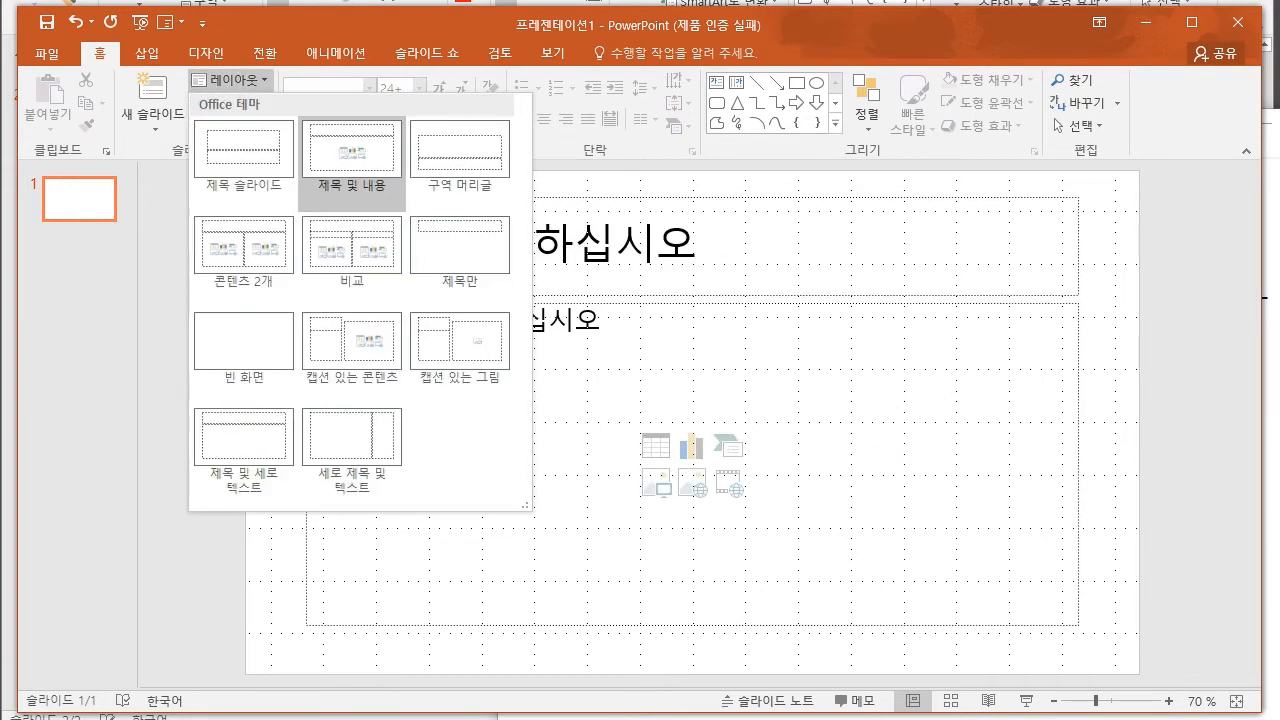
click(246, 345)
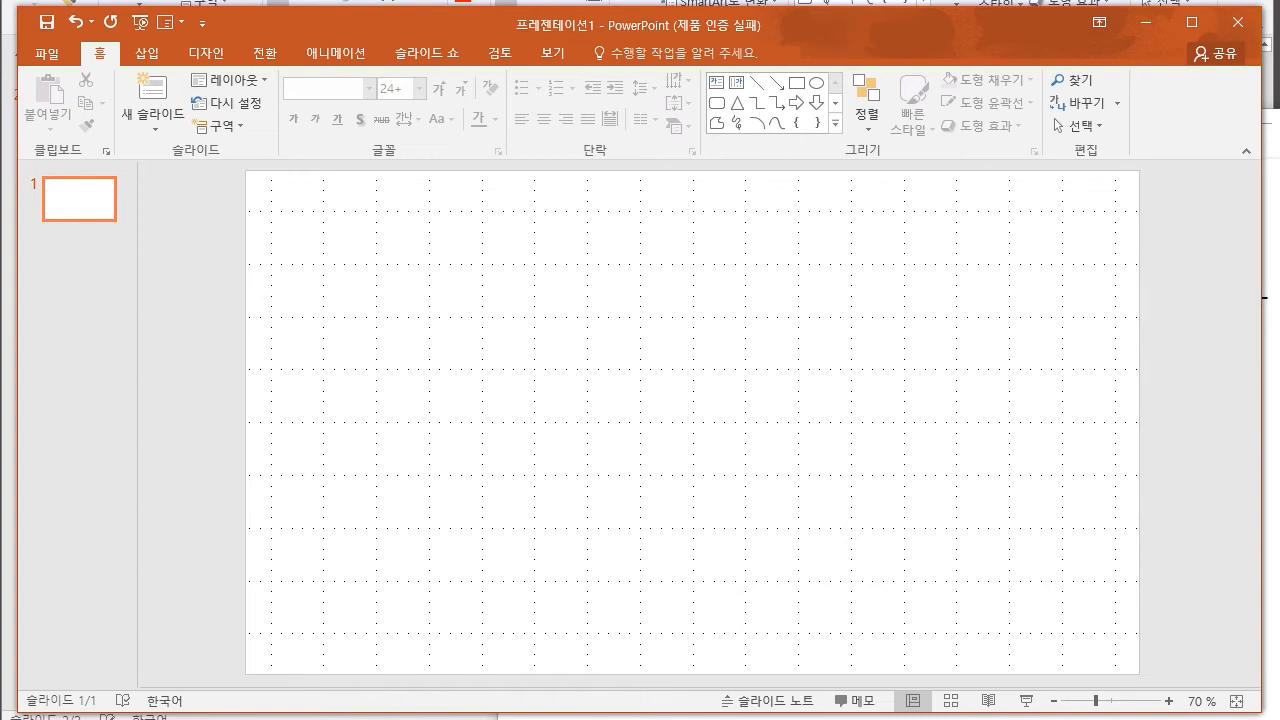
- Set the presentation's slide size to A4 용지(210x297mm) with 가로 slide orientation, scaling the content with 맞춤 확인
key(alt+Tab)
drag(731, 356, 996, 356)
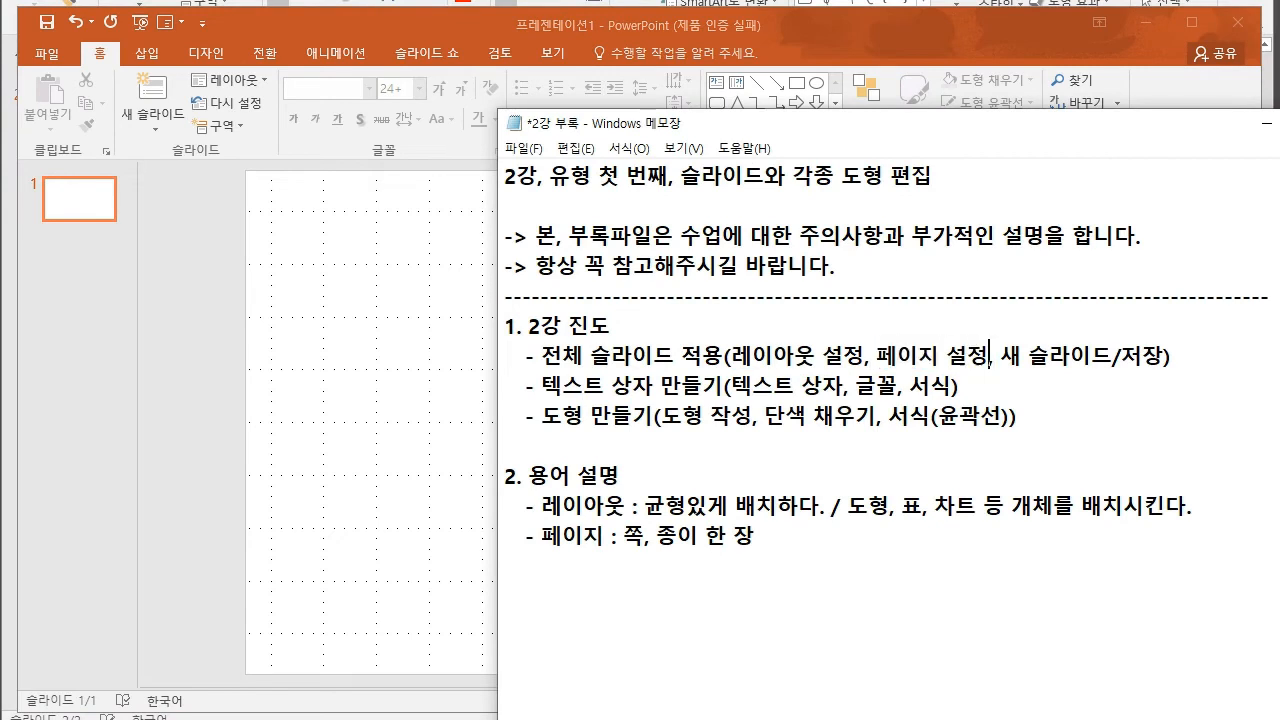
key(alt+Tab)
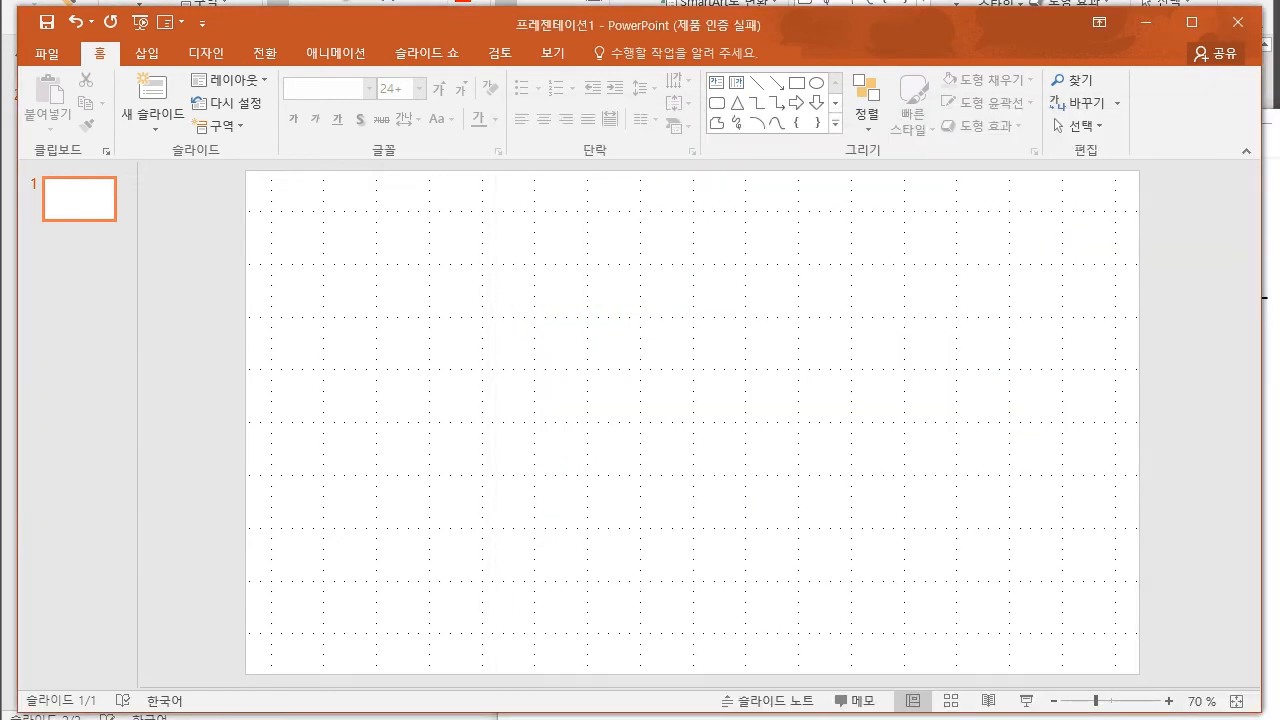
click(206, 53)
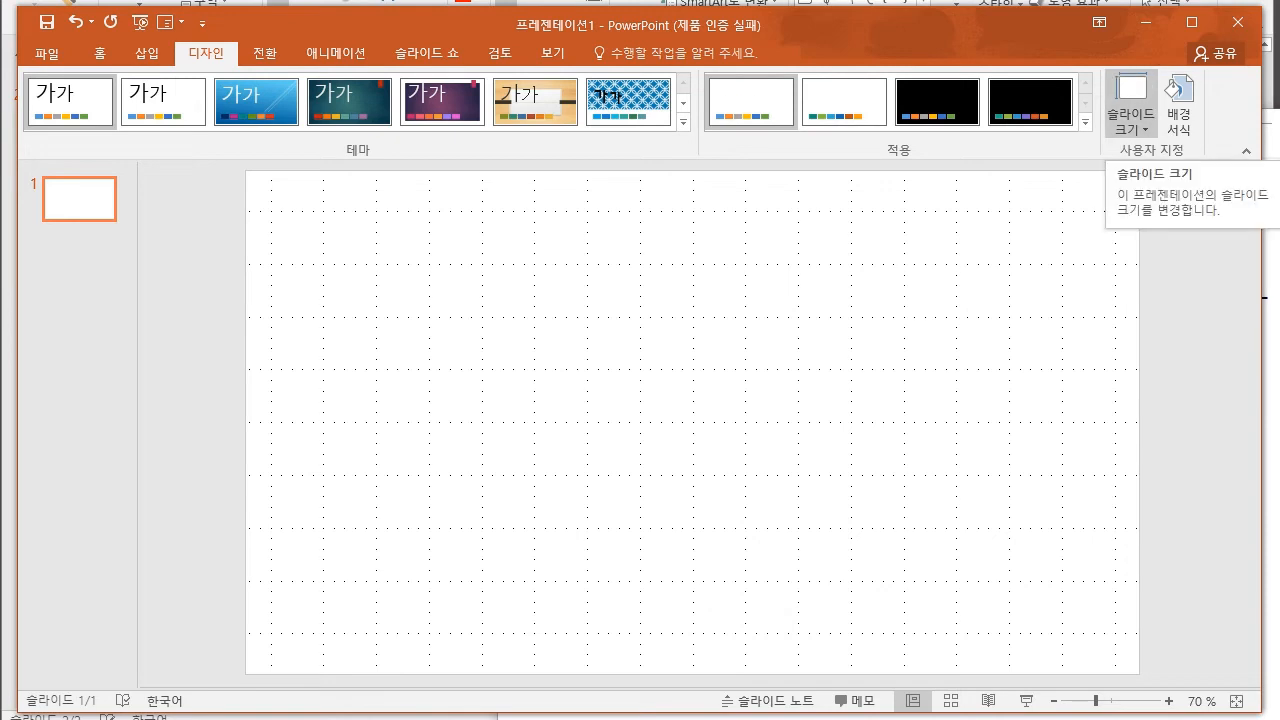
click(1130, 105)
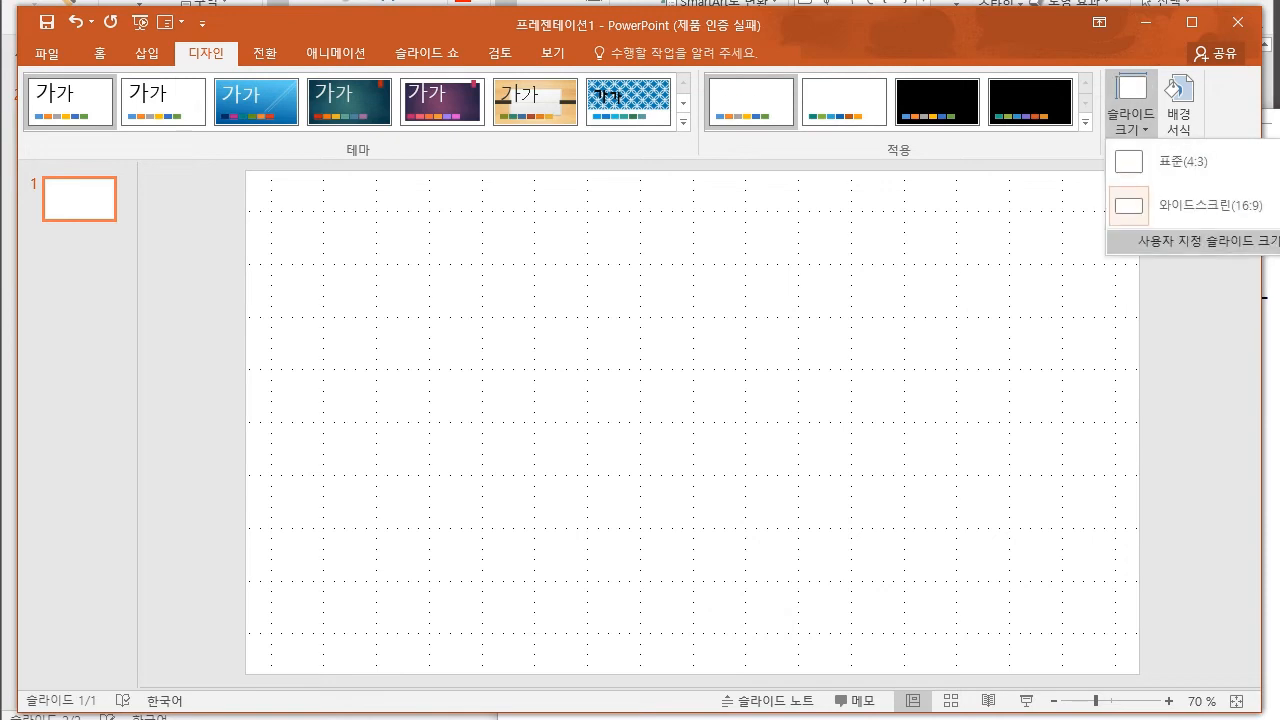
click(1195, 241)
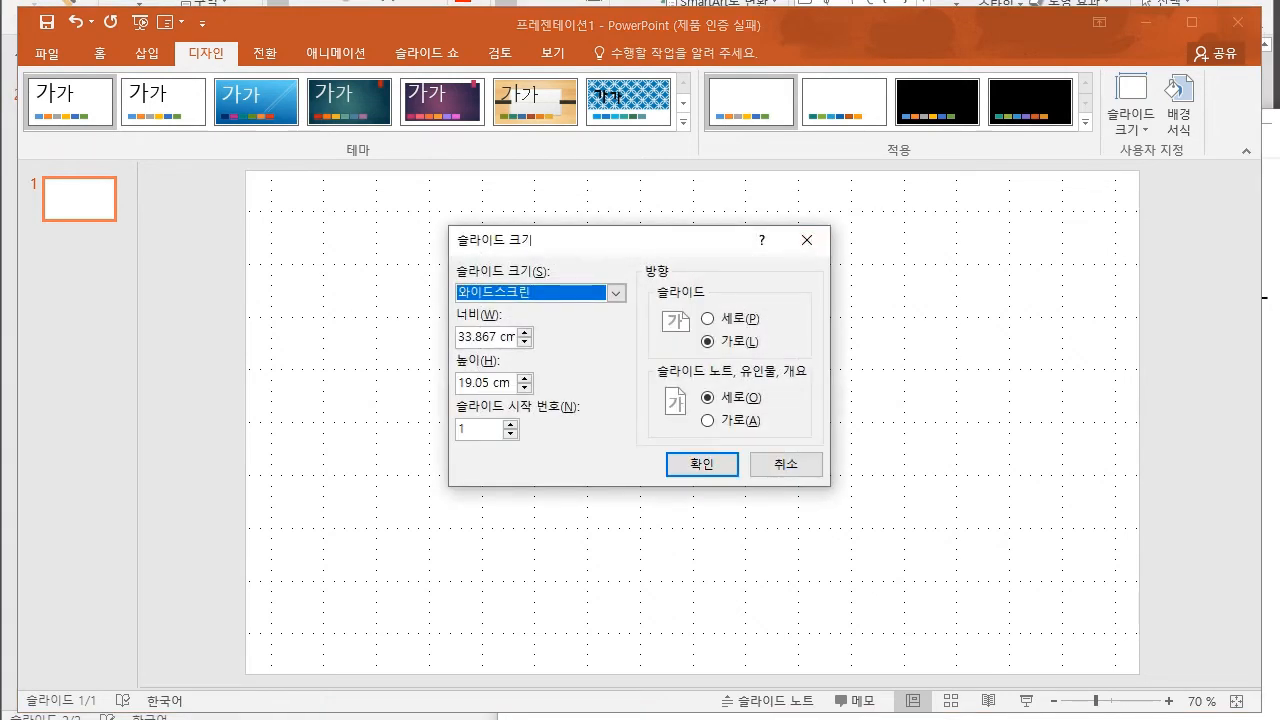
click(616, 293)
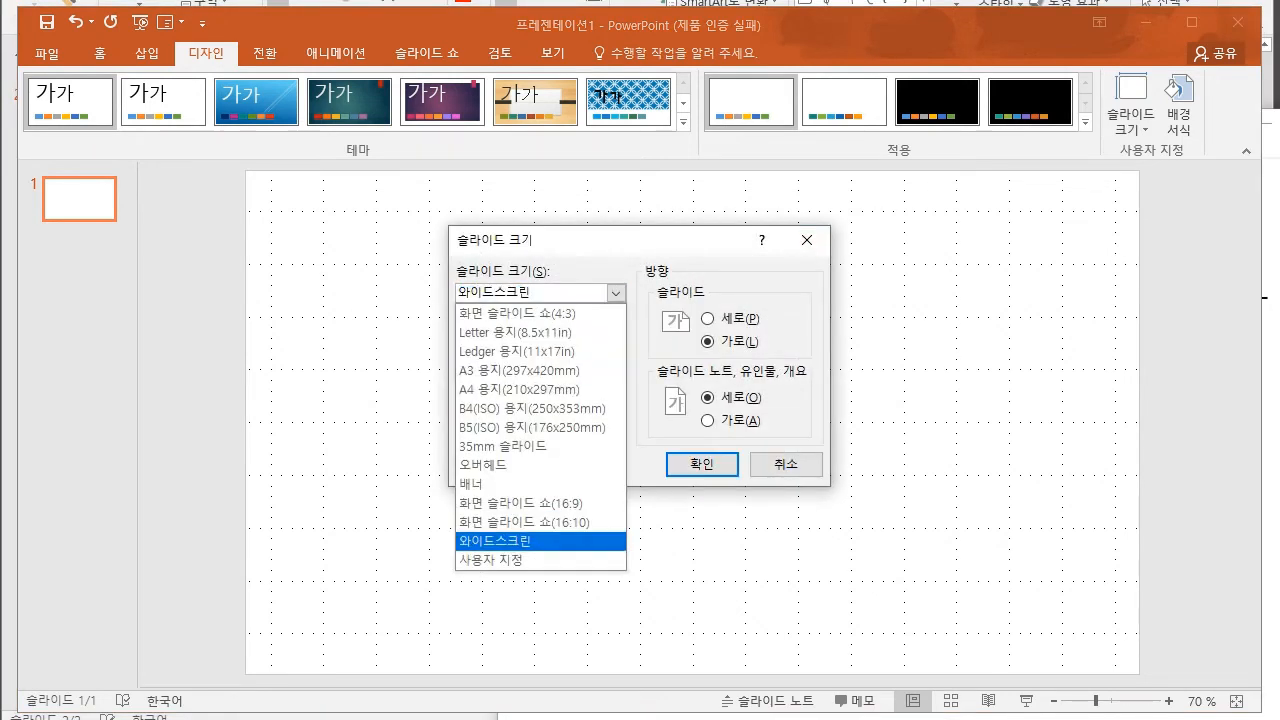
click(540, 390)
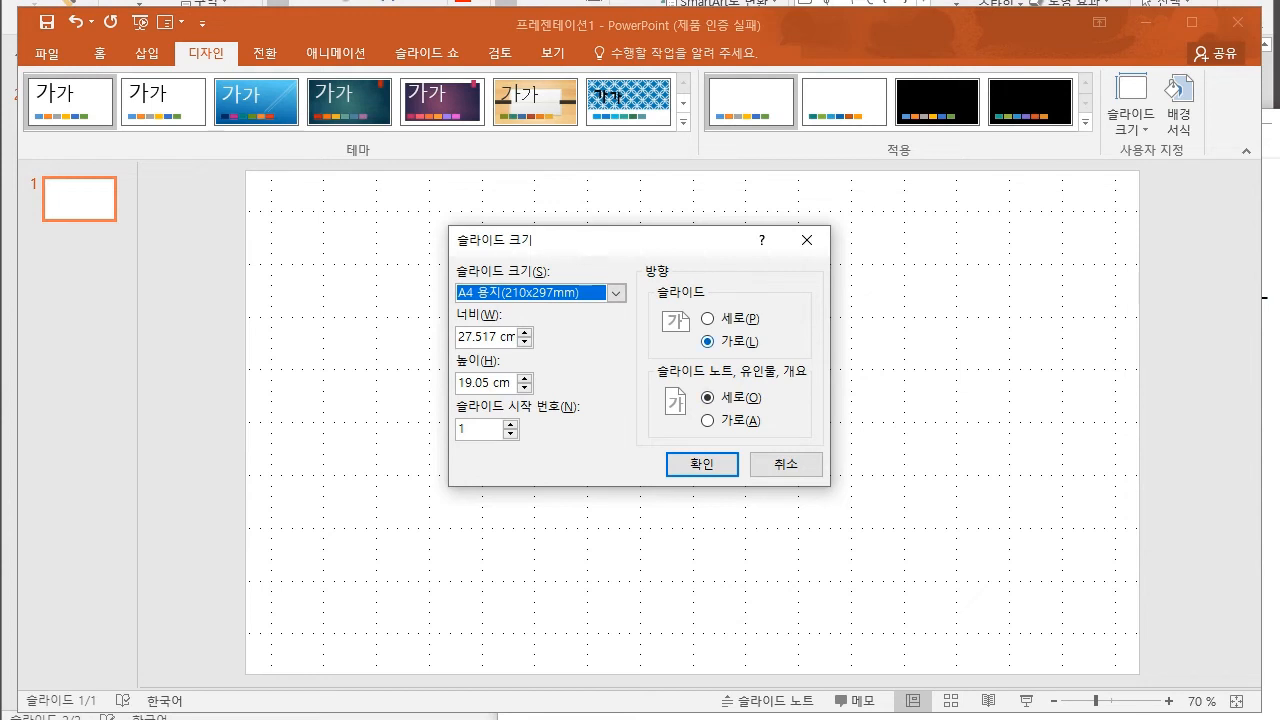
click(708, 342)
click(702, 465)
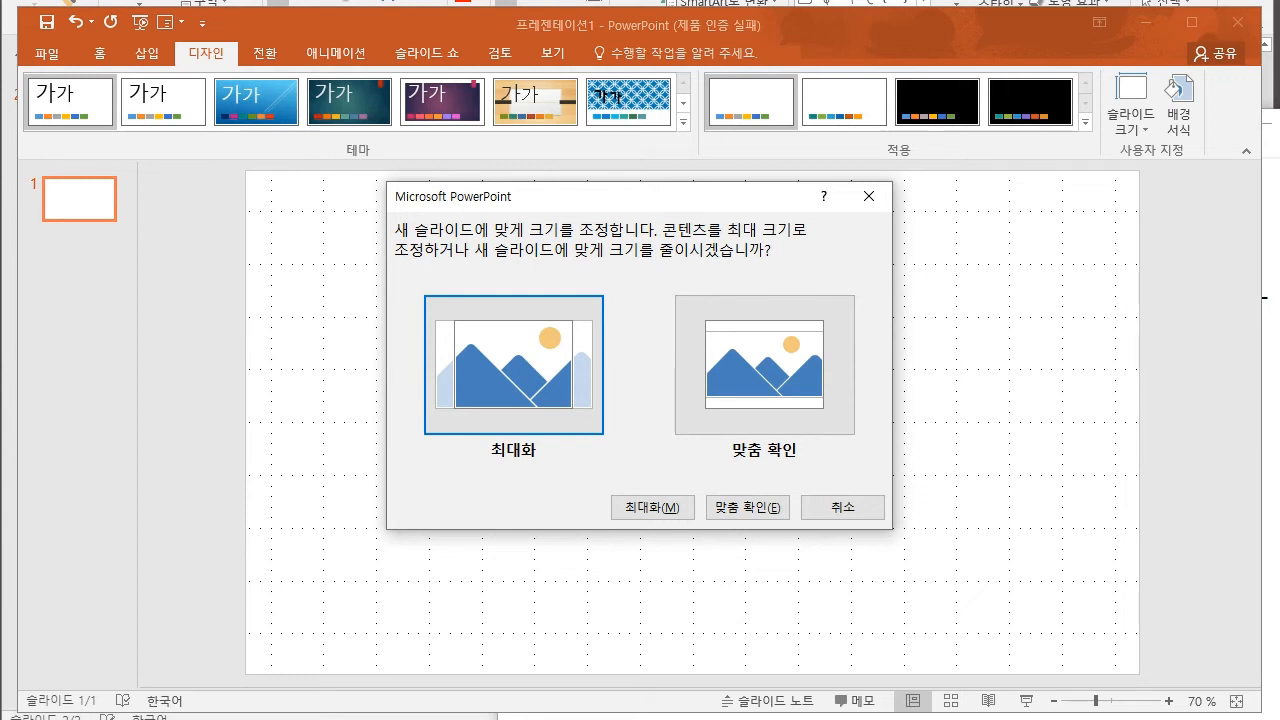
click(765, 365)
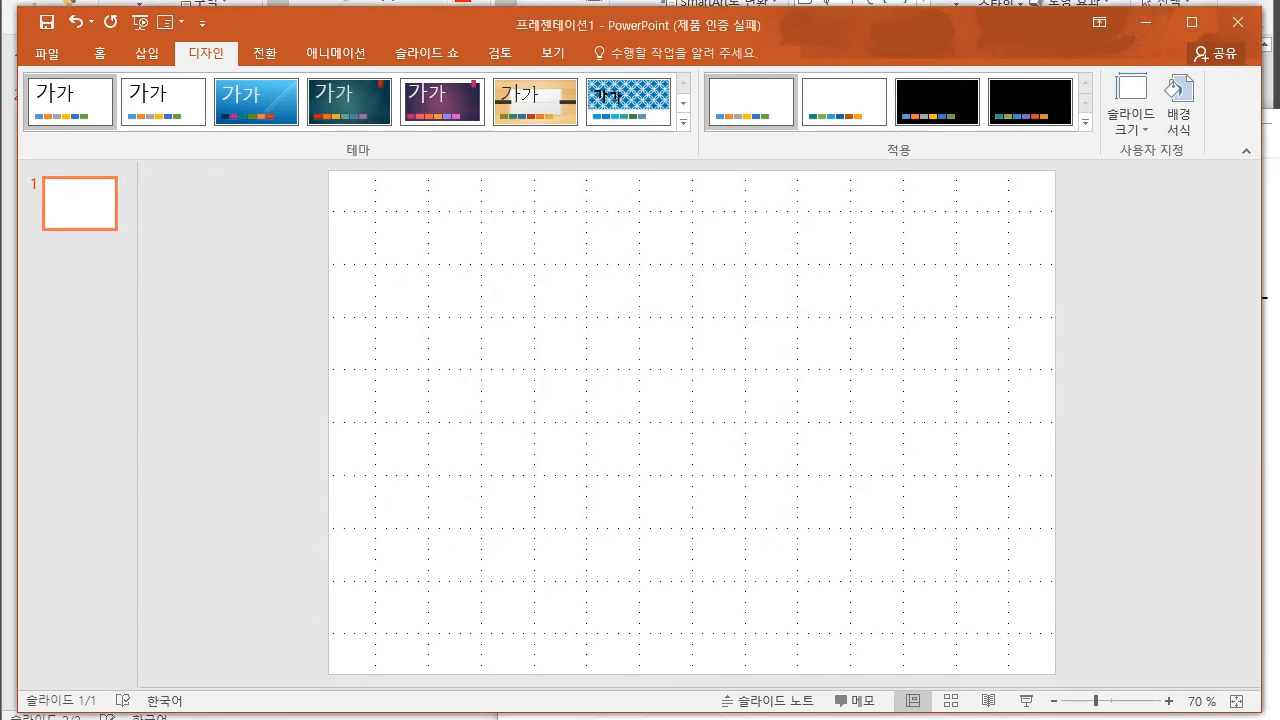
- Switch to the Notepad notes and review the 페이지 설정 and 새 슬라이드/저장 items in the first outline bullet
key(alt+Tab)
drag(876, 355, 1165, 356)
click(990, 356)
key(alt+Tab)
key(alt+Tab)
drag(994, 356, 1051, 356)
click(1091, 356)
- Return to PowerPoint, add a new slide with the 빈 화면 layout after the first one, and reselect the first slide
key(alt+Tab)
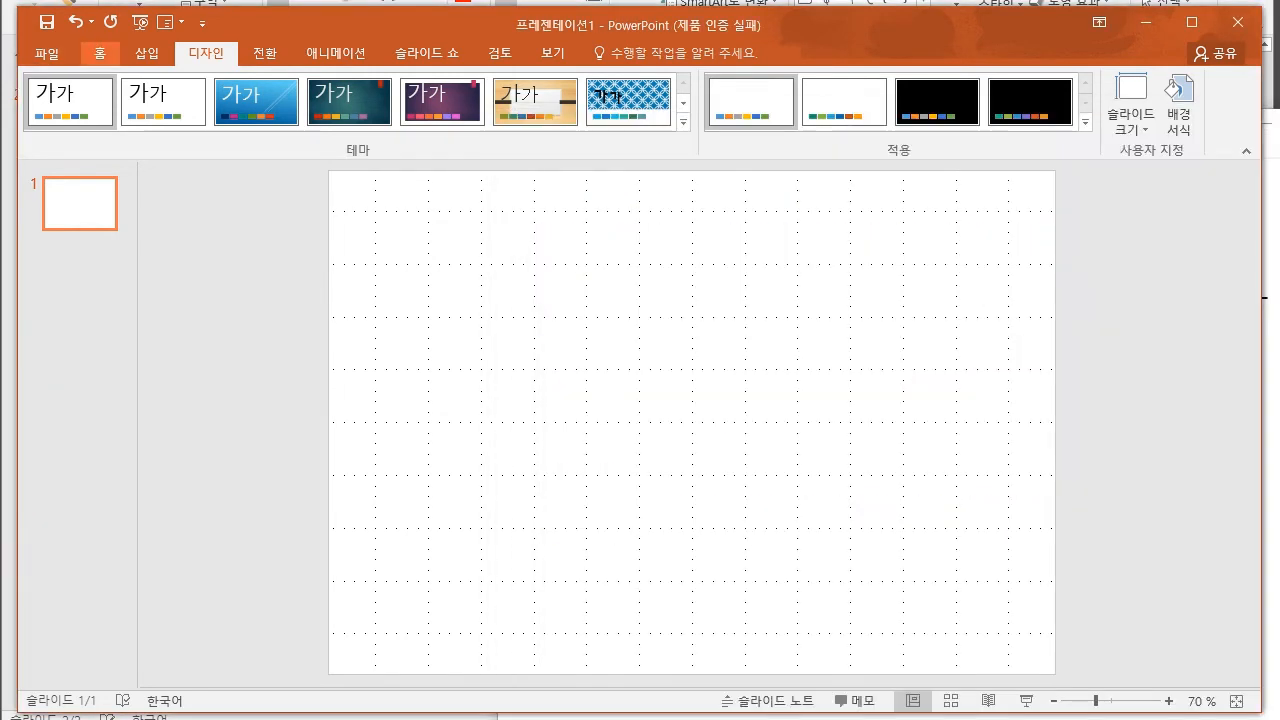
click(99, 53)
click(155, 114)
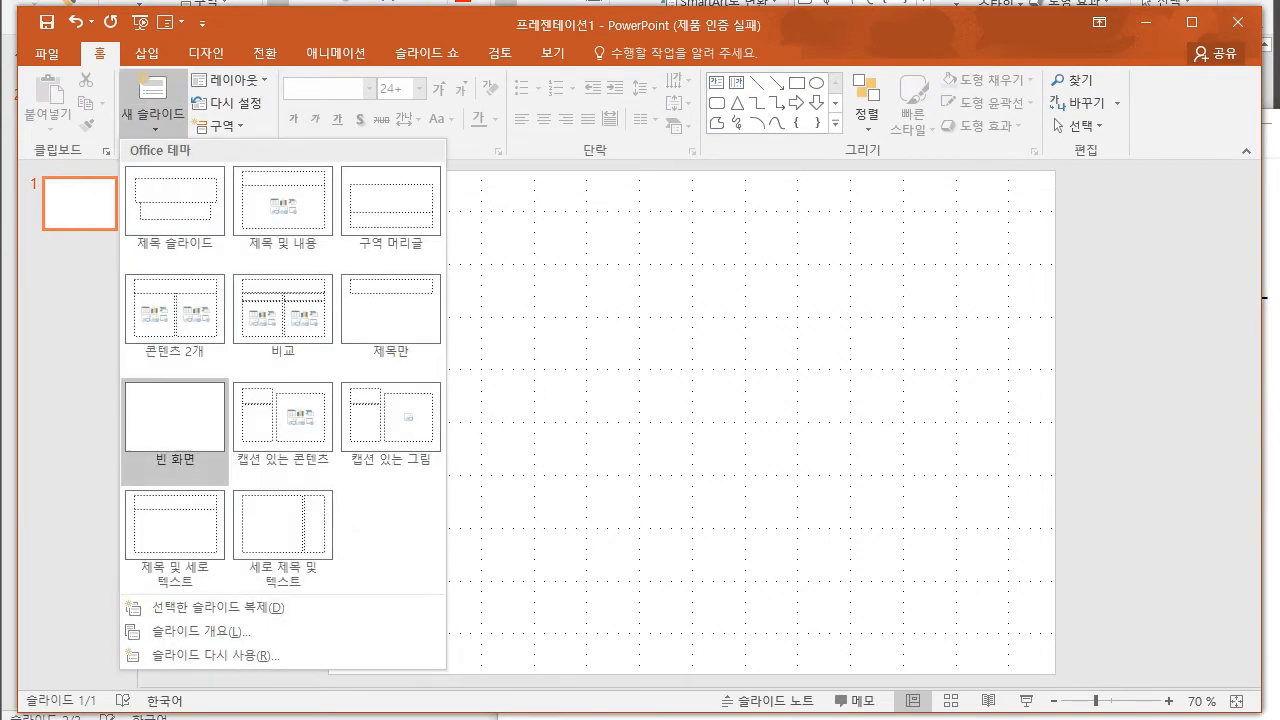
click(175, 425)
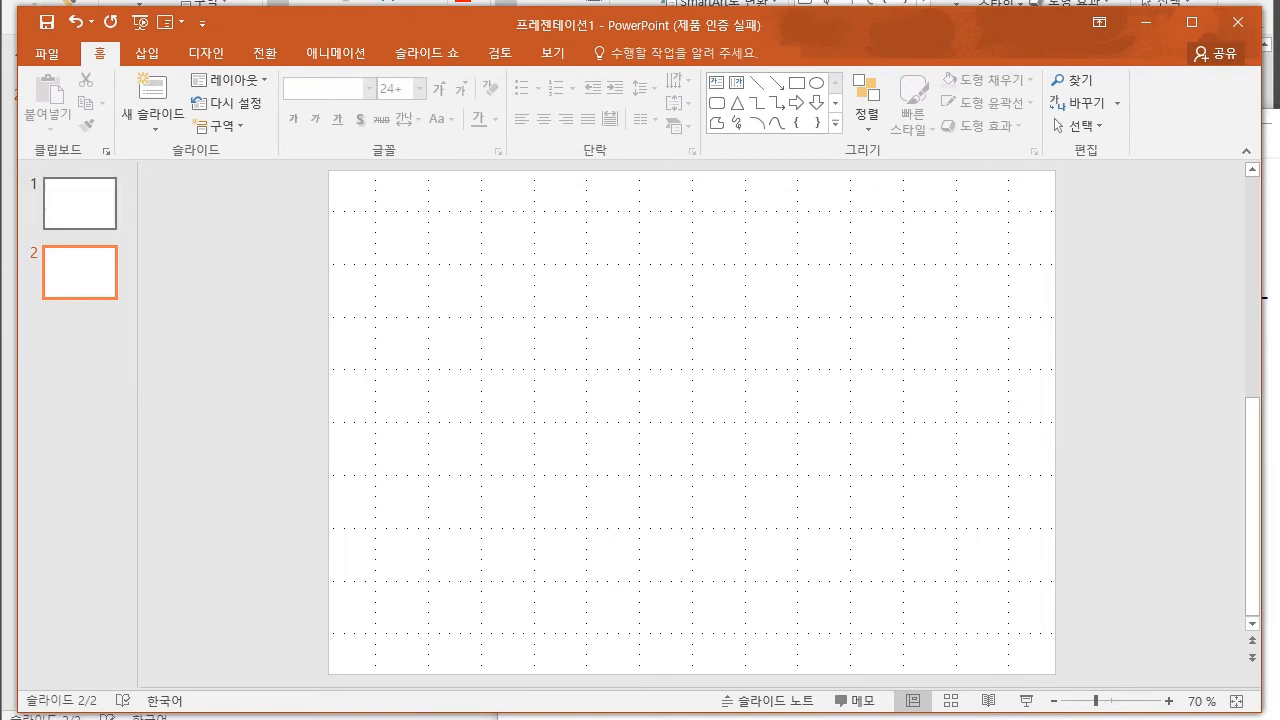
click(80, 204)
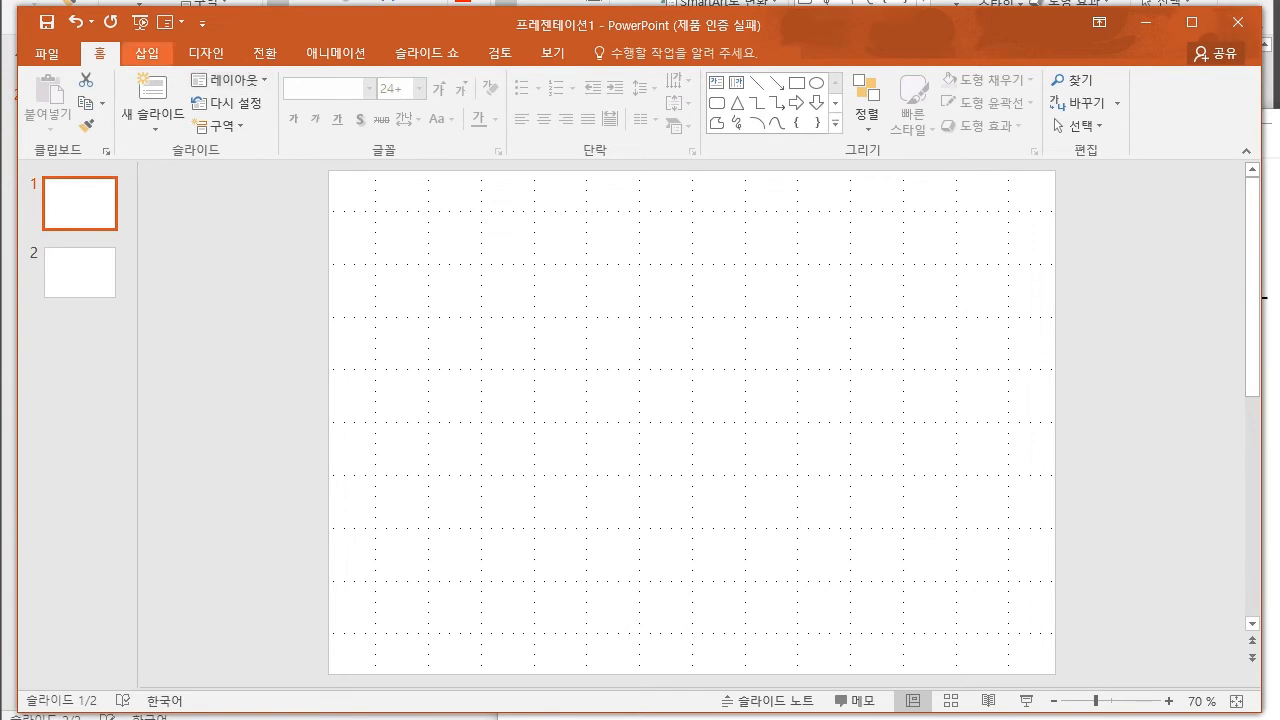
click(206, 53)
click(99, 53)
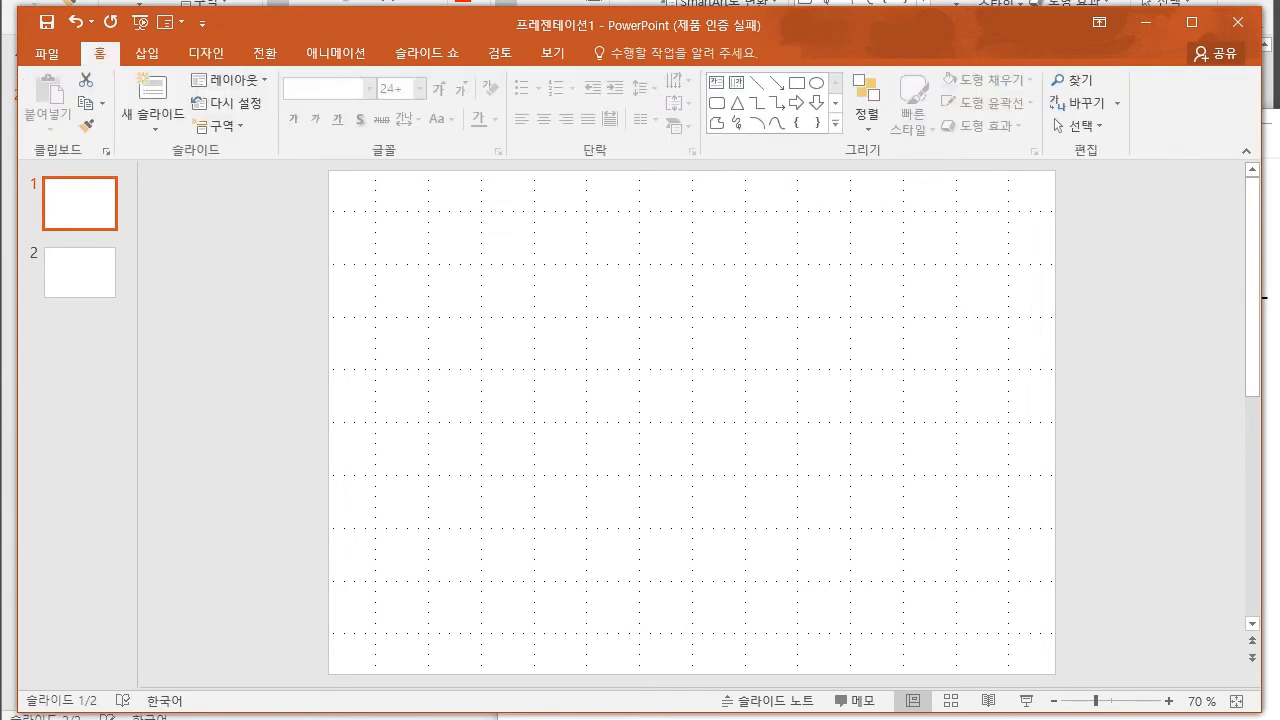
click(153, 118)
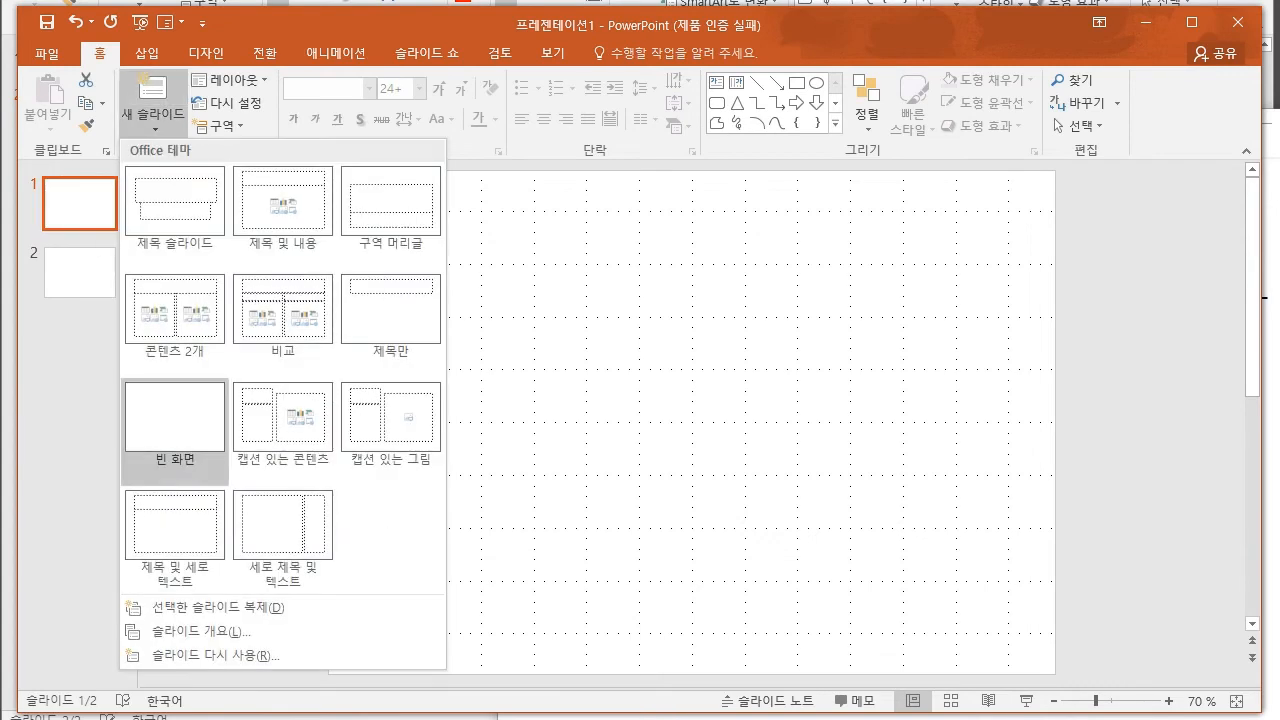
key(Escape)
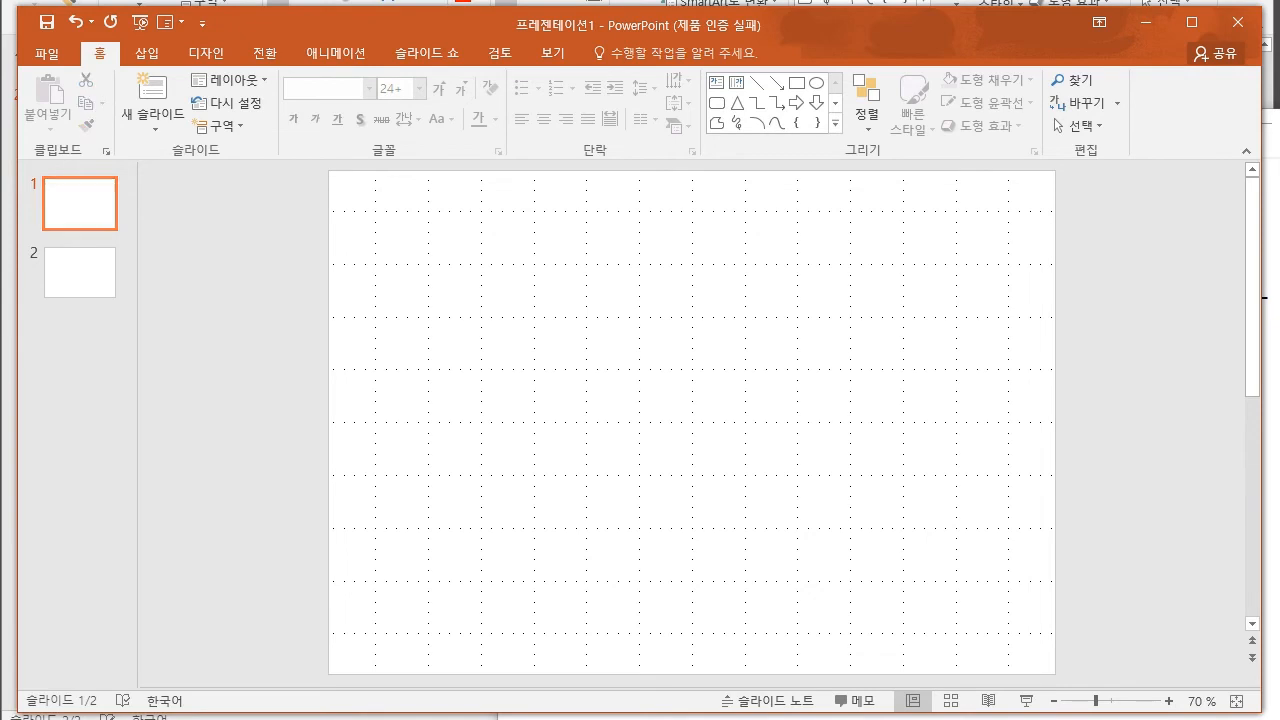
- Check the save item in the notes and start saving the presentation to 바탕 화면 with a person's full name as file name
key(alt+Tab)
drag(1122, 356, 1164, 356)
click(1165, 356)
key(alt+Tab)
key(ctrl+s)
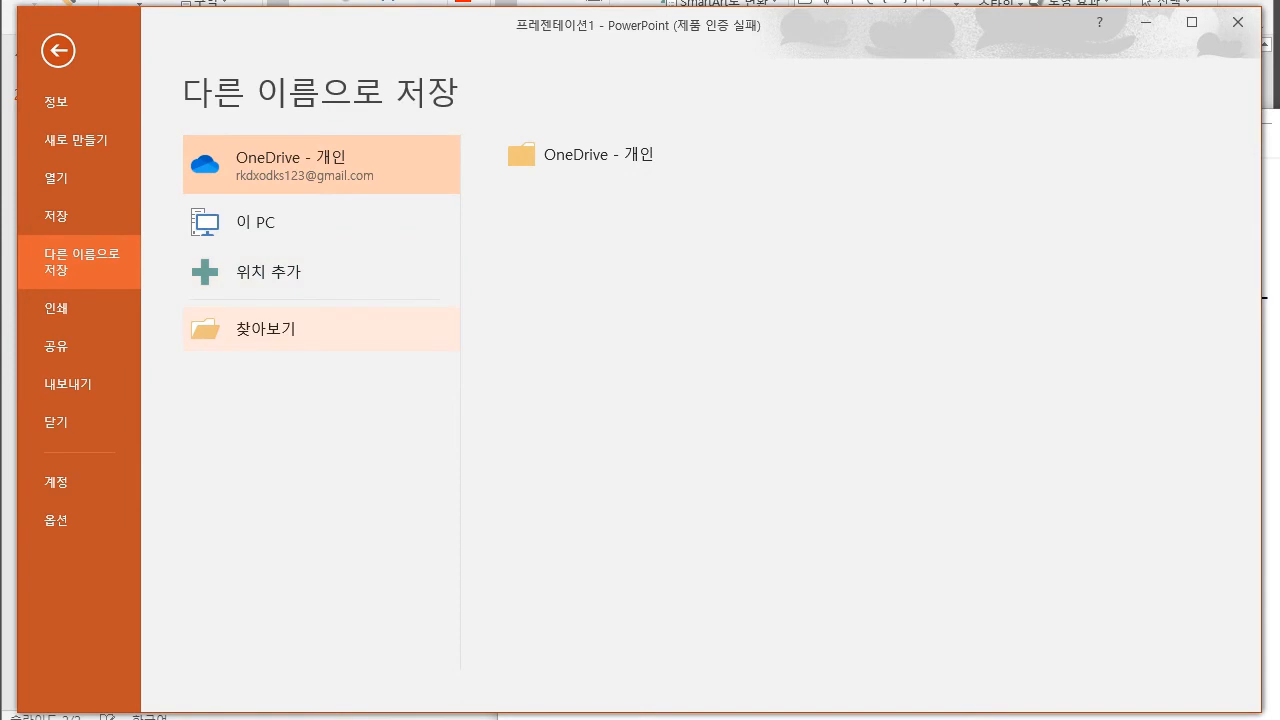
click(265, 328)
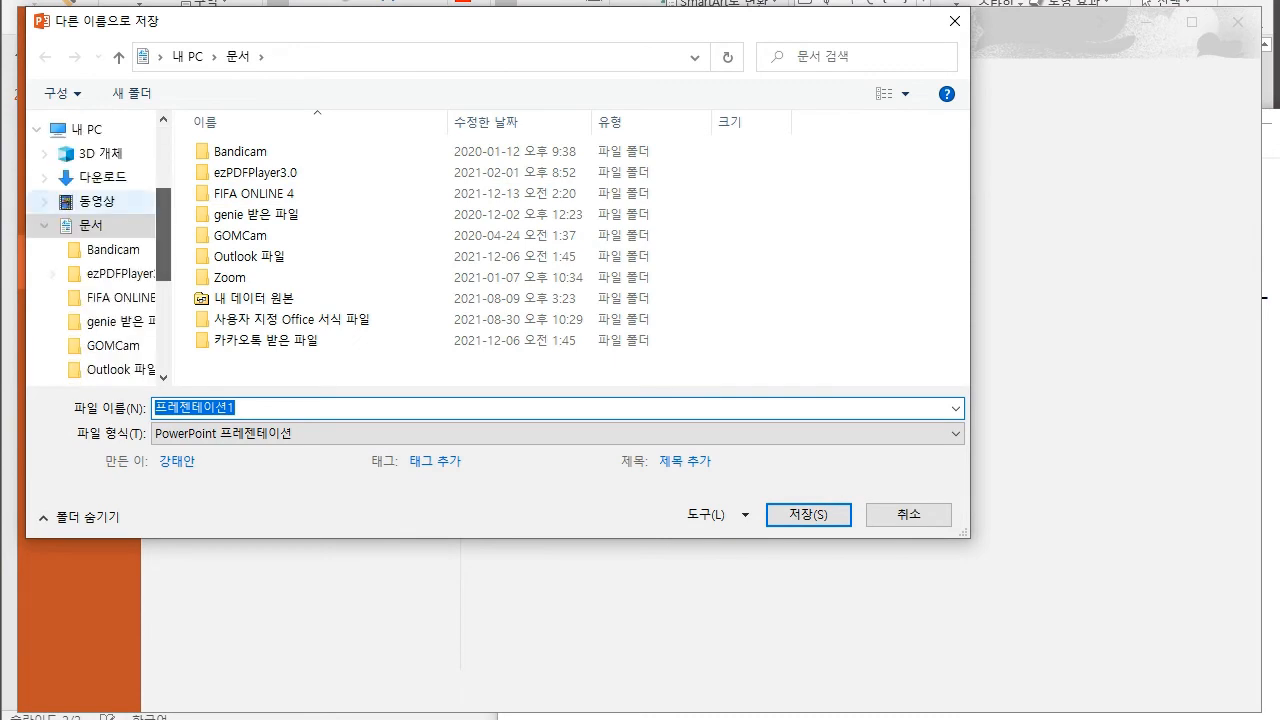
scroll(100, 241, down, 5)
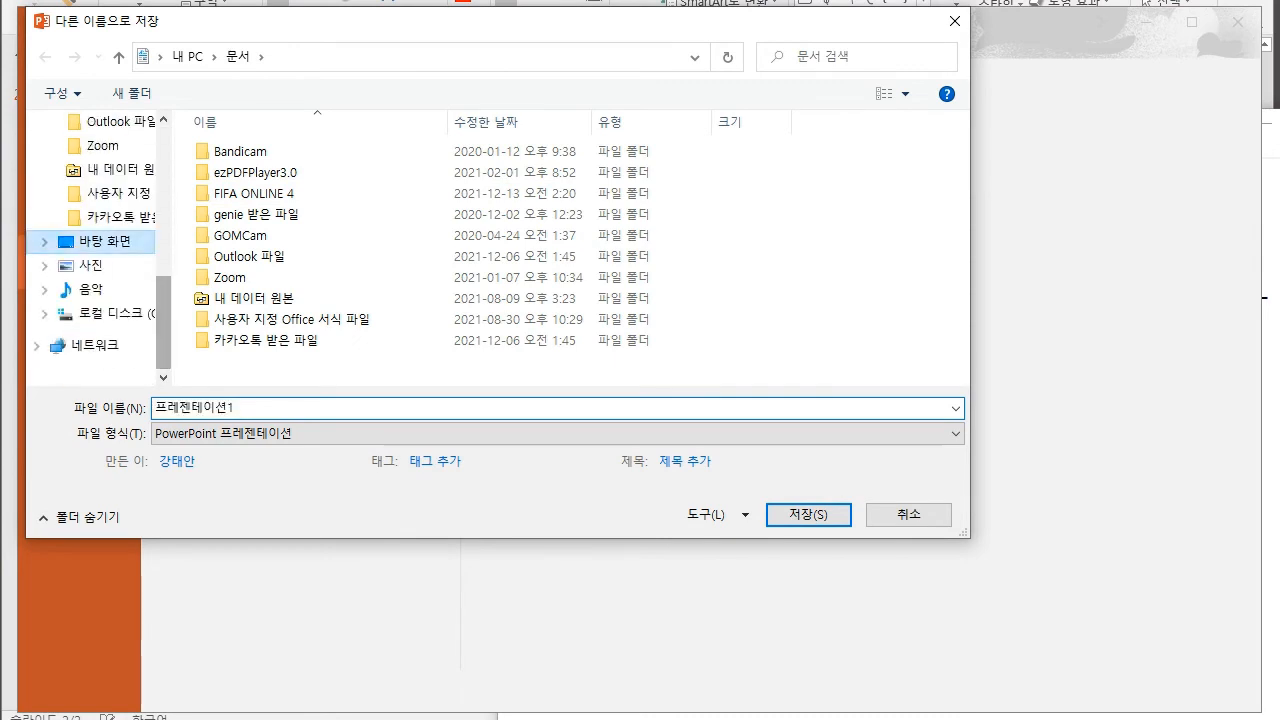
click(100, 241)
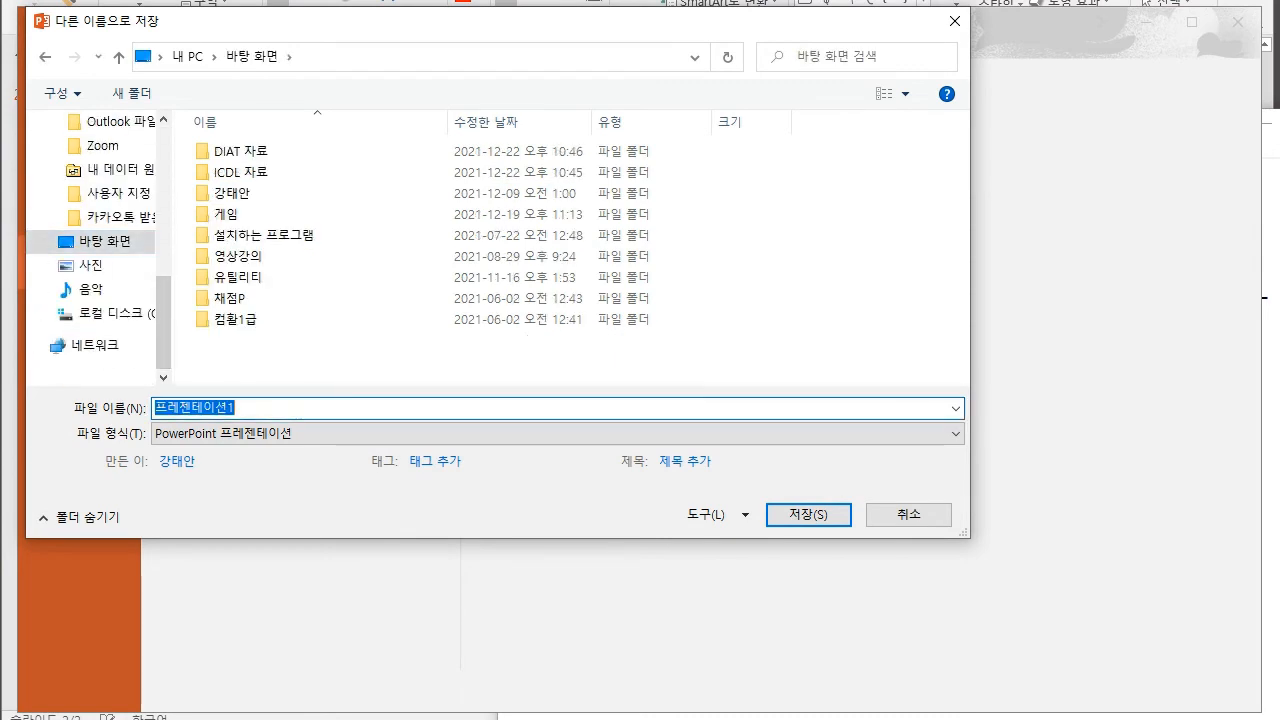
text(홍길동)
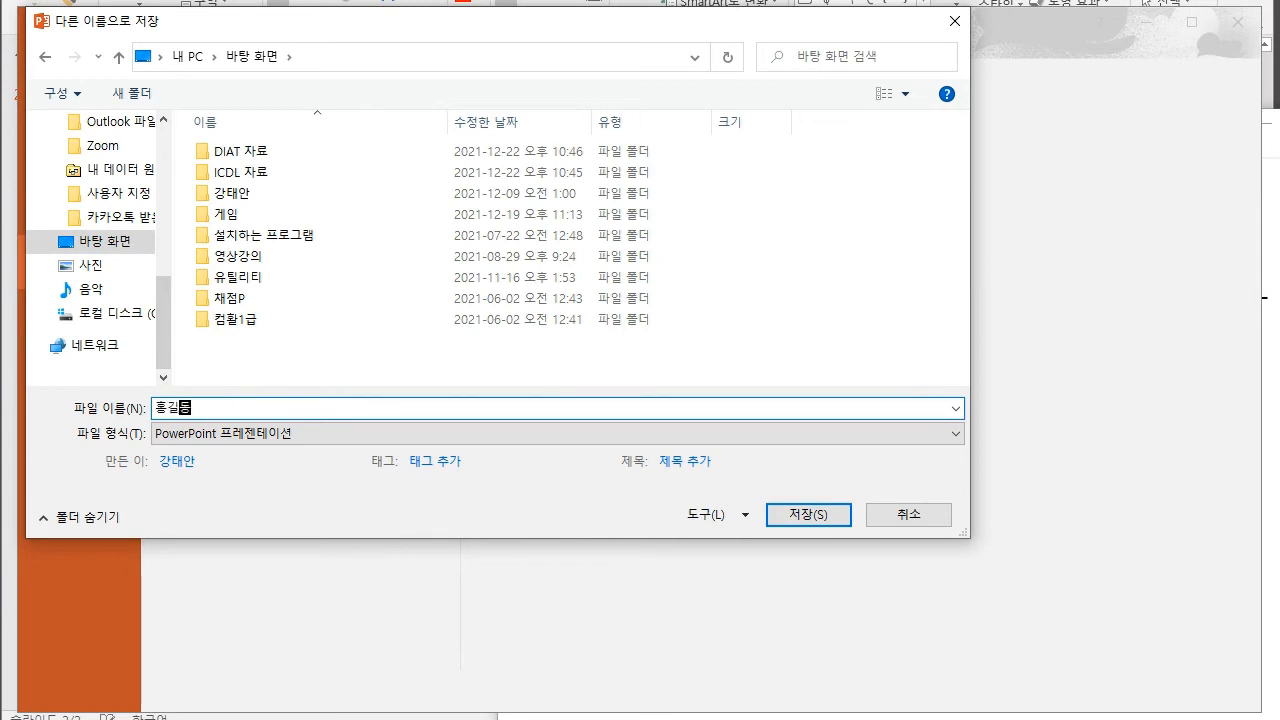
- Append a comma and a sample ID number to the file name and remove them again
text(, 12345678)
key(BackSpace)
key(BackSpace)
key(BackSpace)
key(BackSpace)
key(BackSpace)
key(BackSpace)
key(BackSpace)
key(BackSpace)
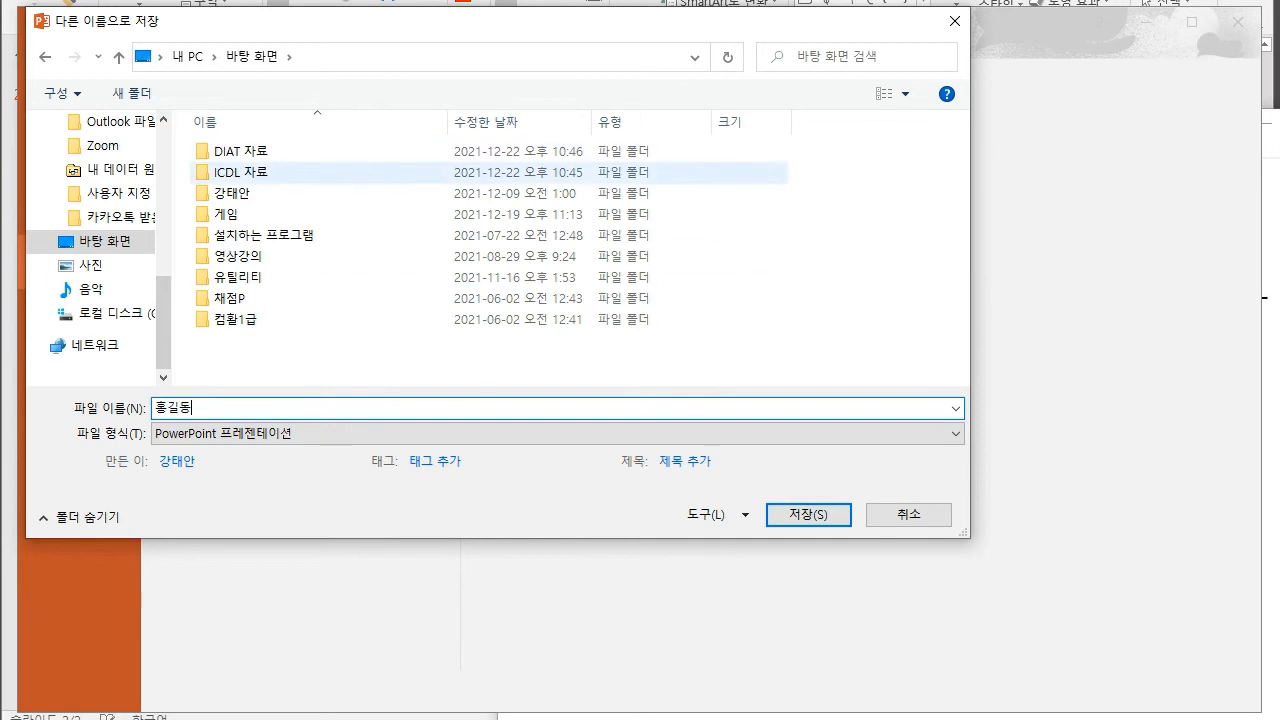
- Save the presentation to the desktop under the entered full name
double_click(174, 408)
click(194, 408)
click(808, 514)
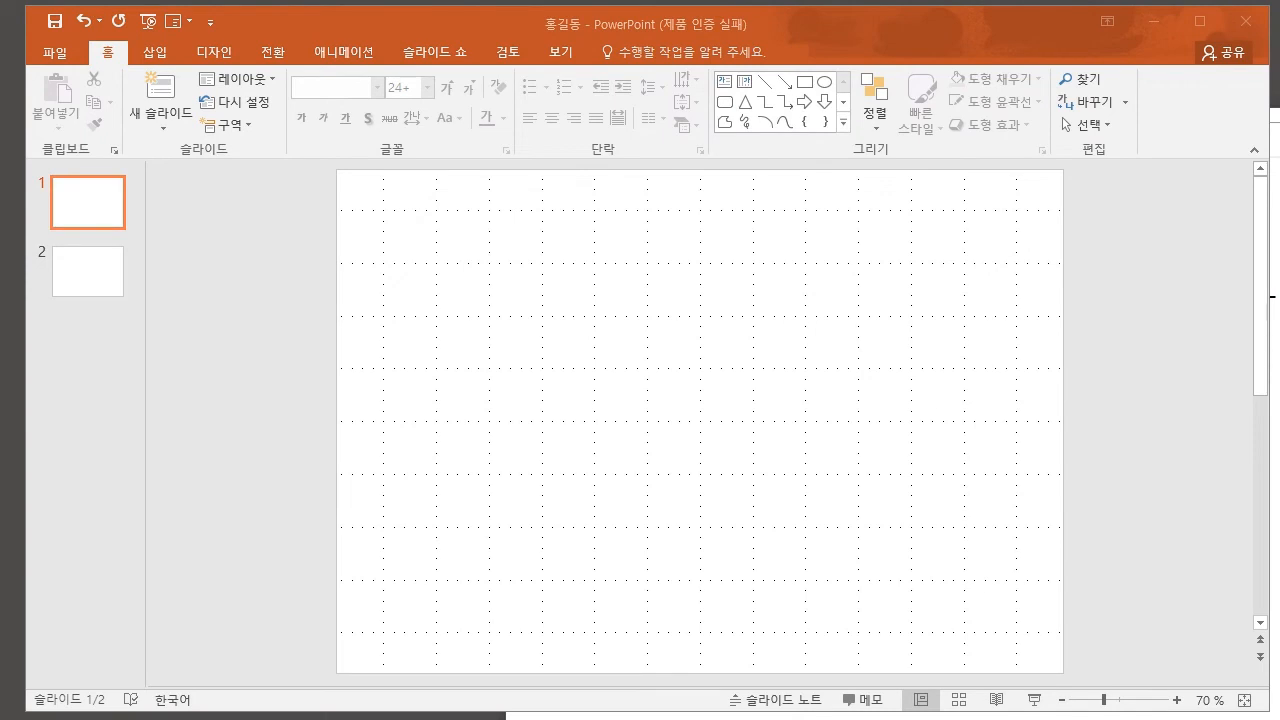
- Review the whole-slide setup bullet of the outline in the Notepad notes and return to PowerPoint
click(1275, 385)
drag(1180, 355, 533, 355)
click(440, 365)
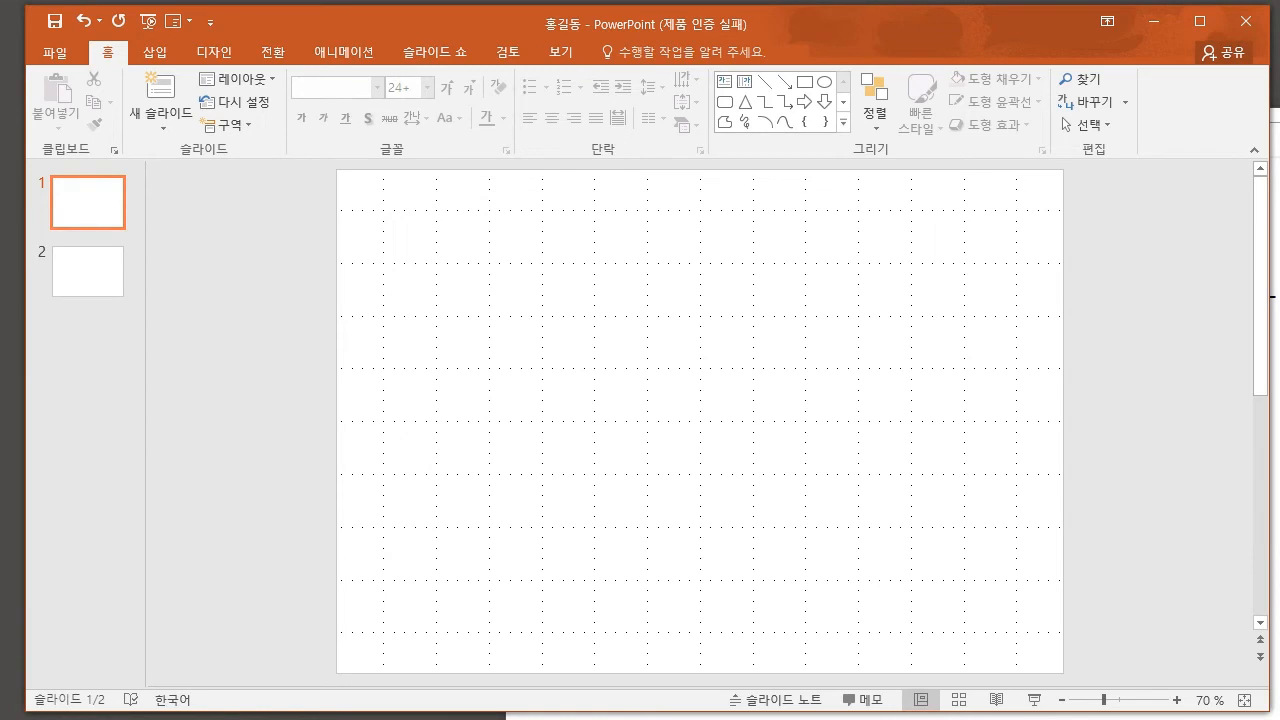
key(alt+Tab)
key(alt+Tab)
- Delete the second slide from the presentation and bring up the slide design options
click(88, 271)
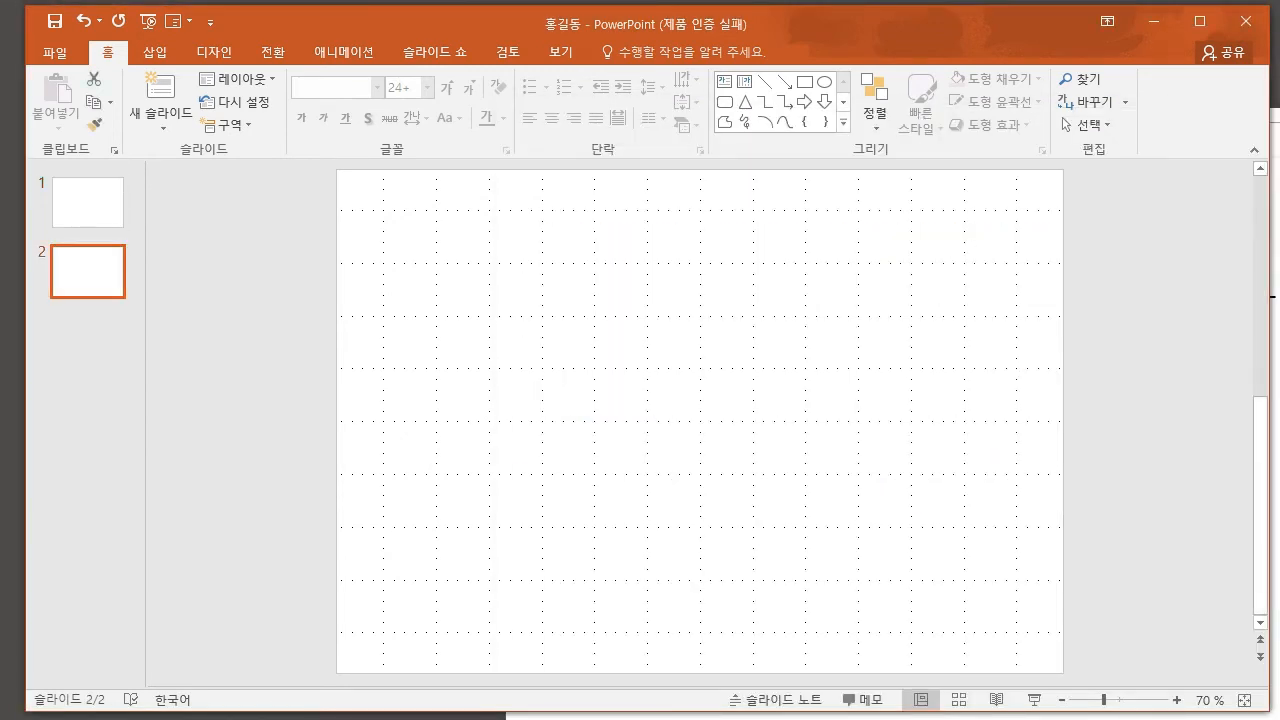
key(Delete)
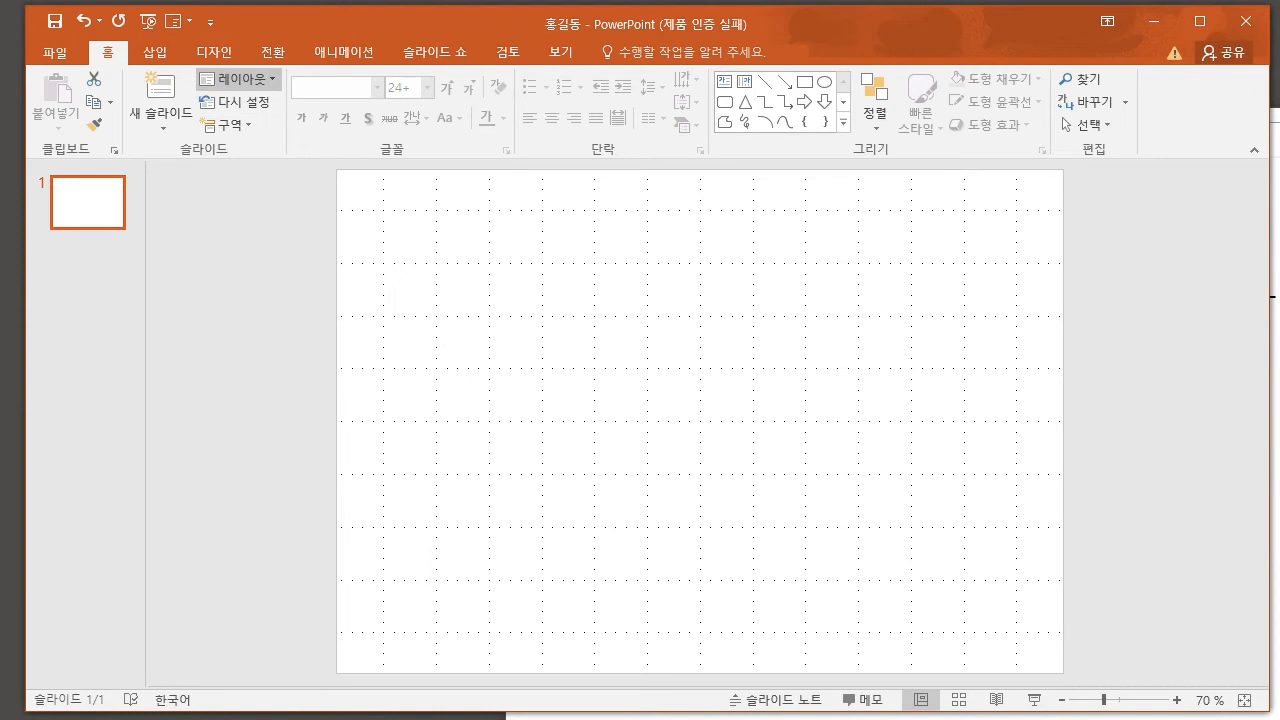
click(212, 52)
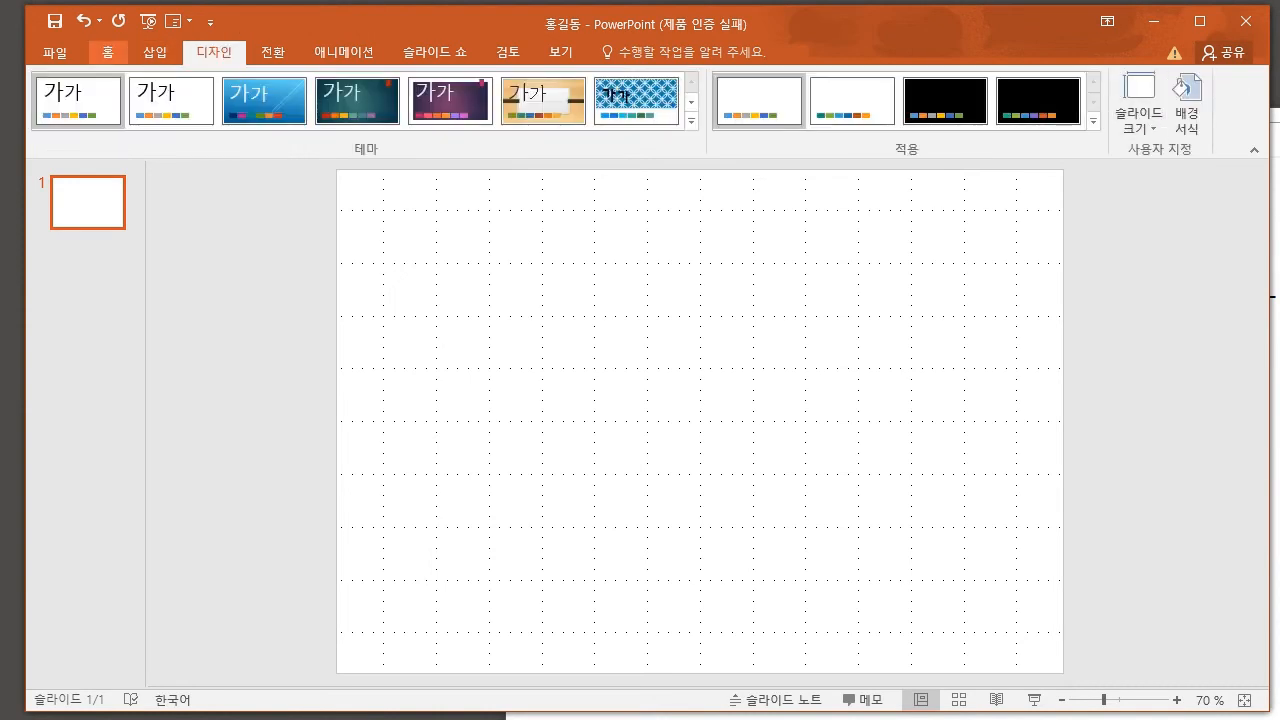
- Duplicate the first slide by copying and pasting it in the slide list
click(108, 52)
click(161, 114)
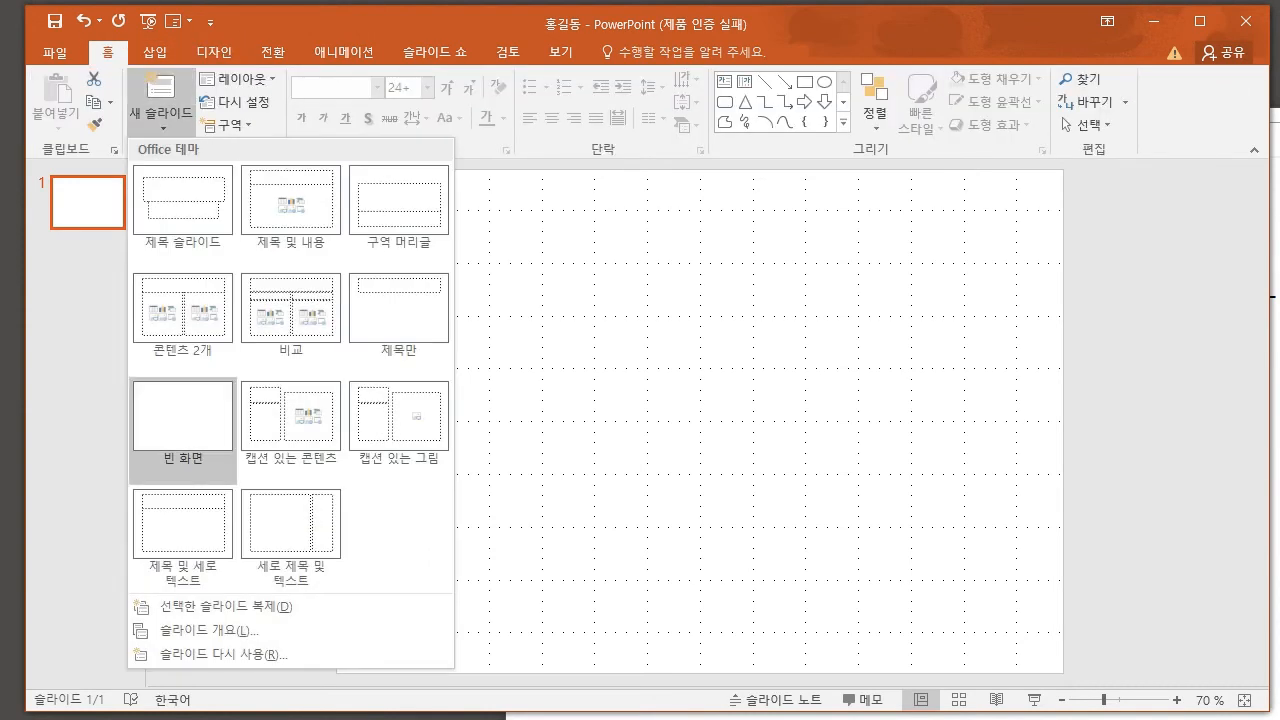
click(88, 203)
click(104, 206)
click(106, 204)
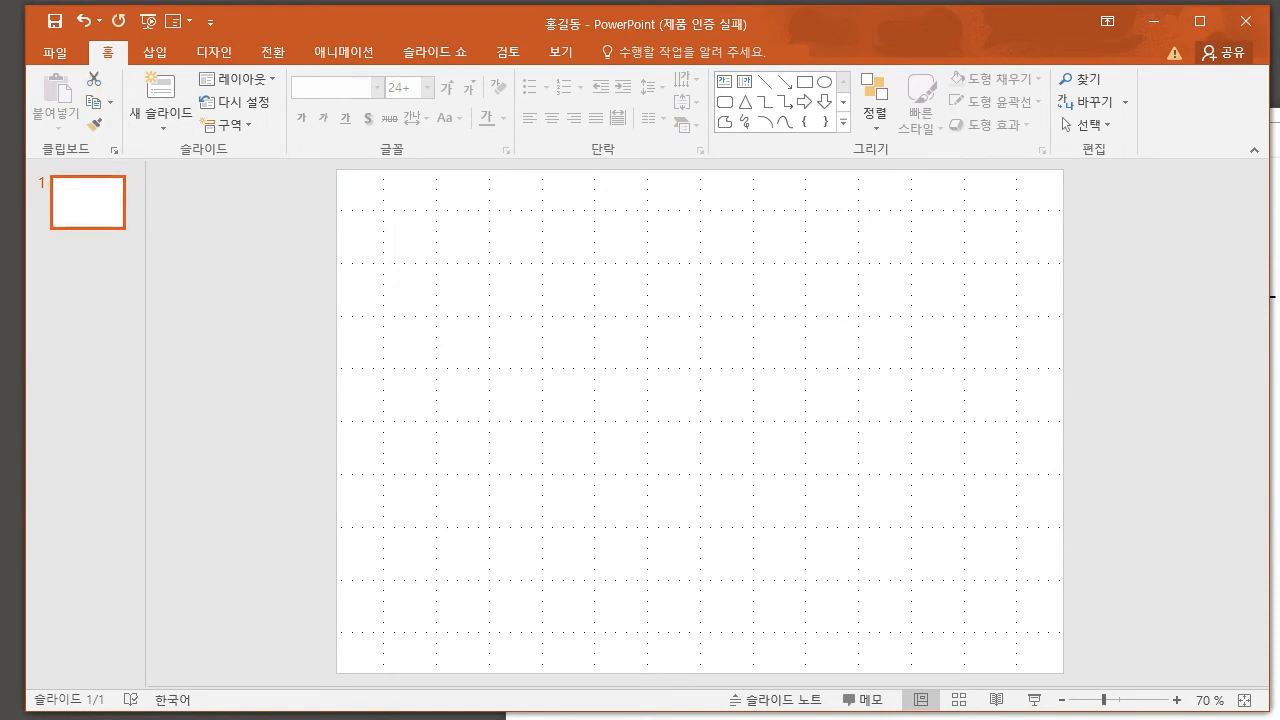
key(ctrl+c)
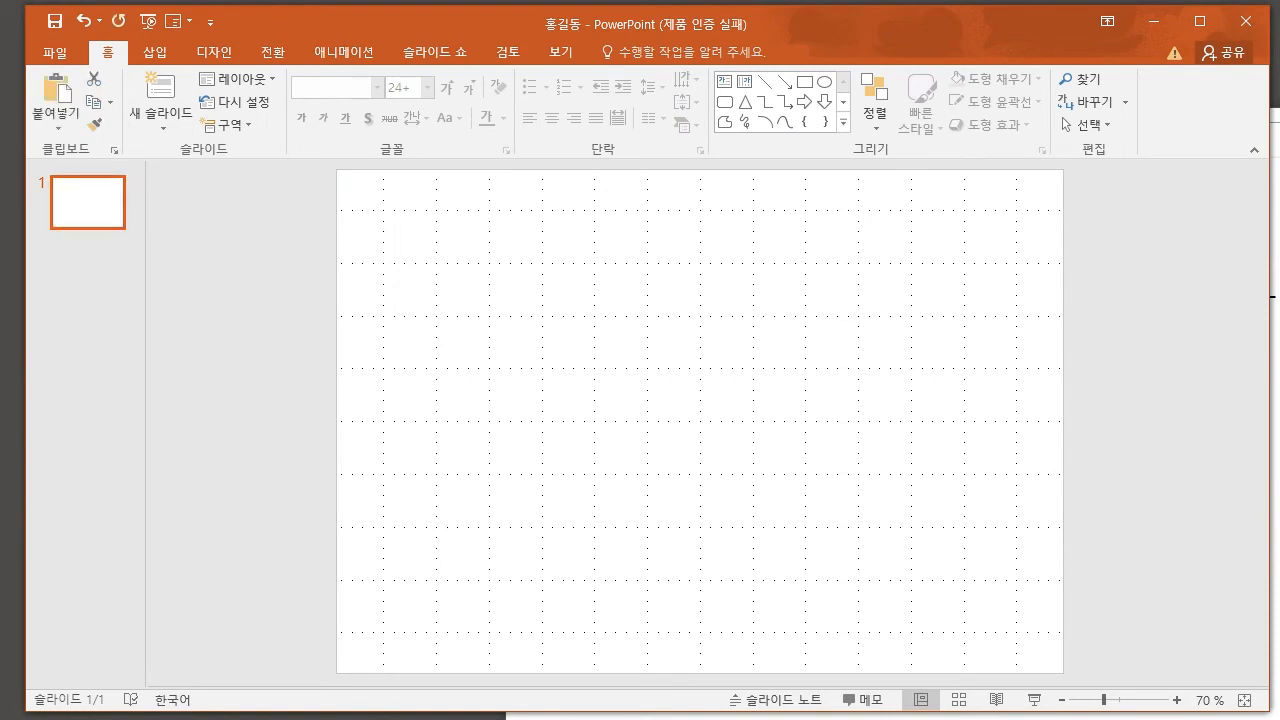
key(ctrl+v)
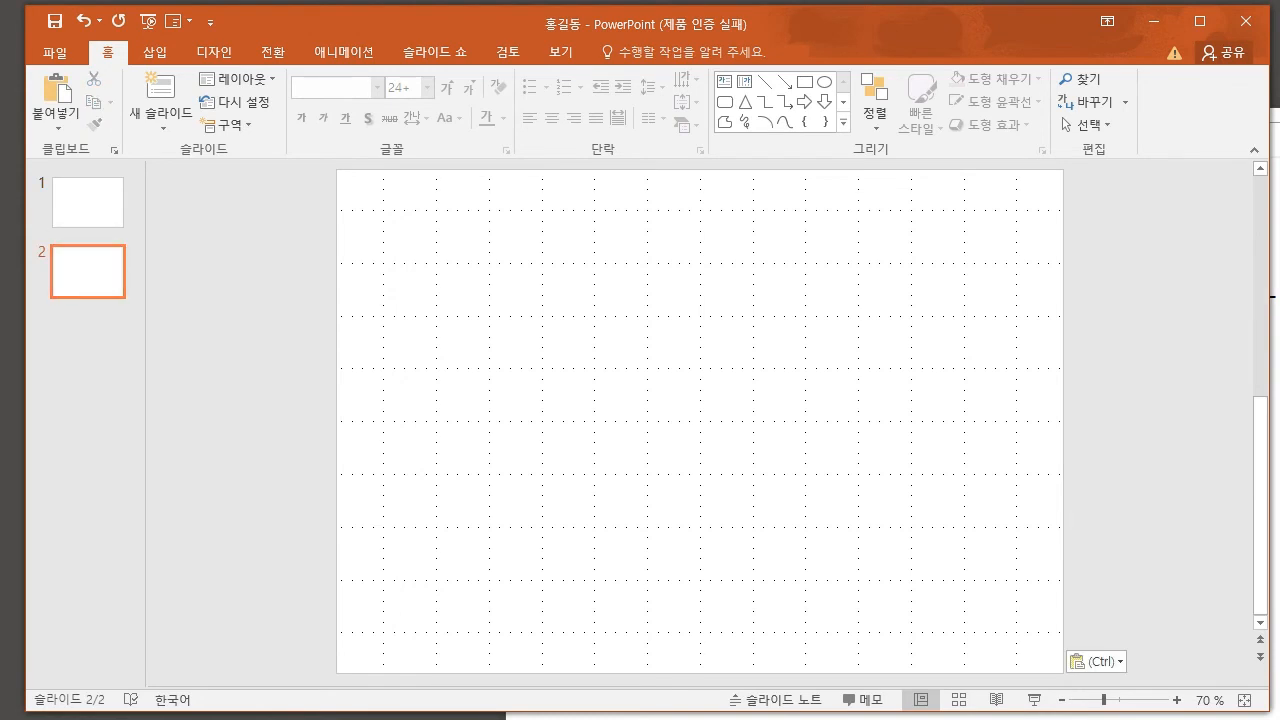
- Delete the pasted second slide
click(88, 203)
click(88, 272)
key(Delete)
- Add a second slide with the blank layout (빈 화면) and go back to the first slide
click(161, 120)
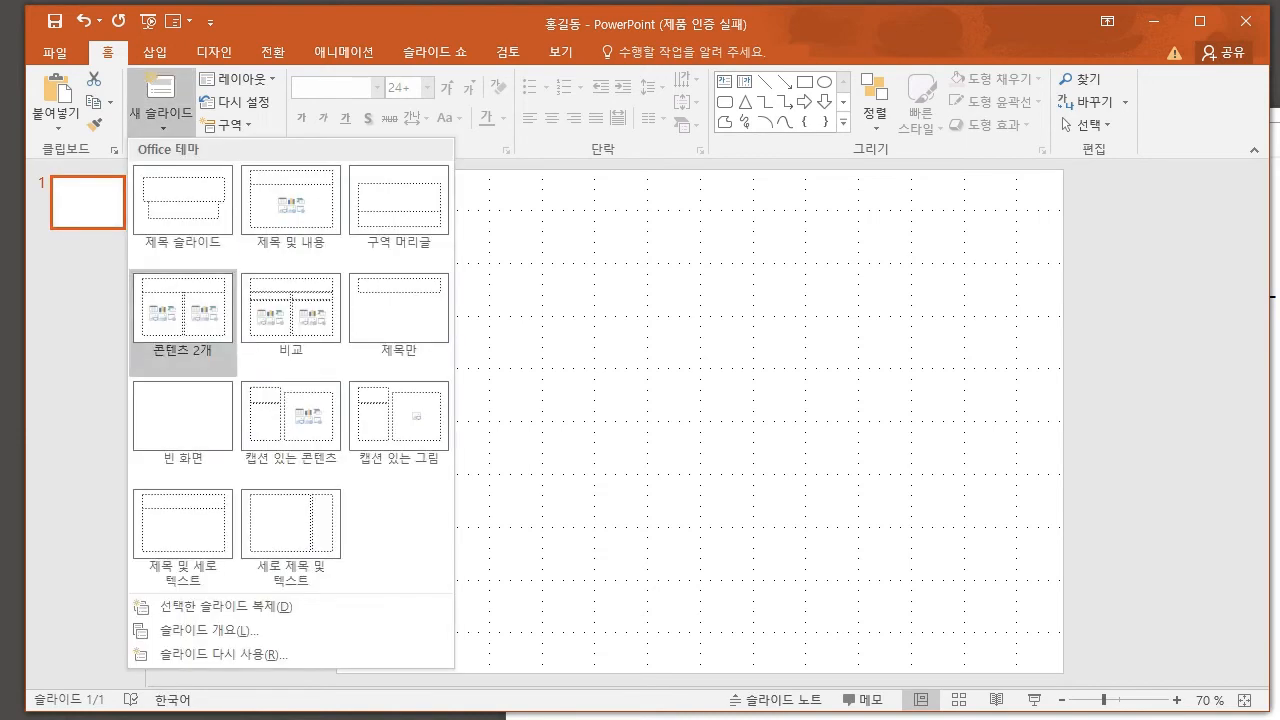
click(183, 425)
click(88, 203)
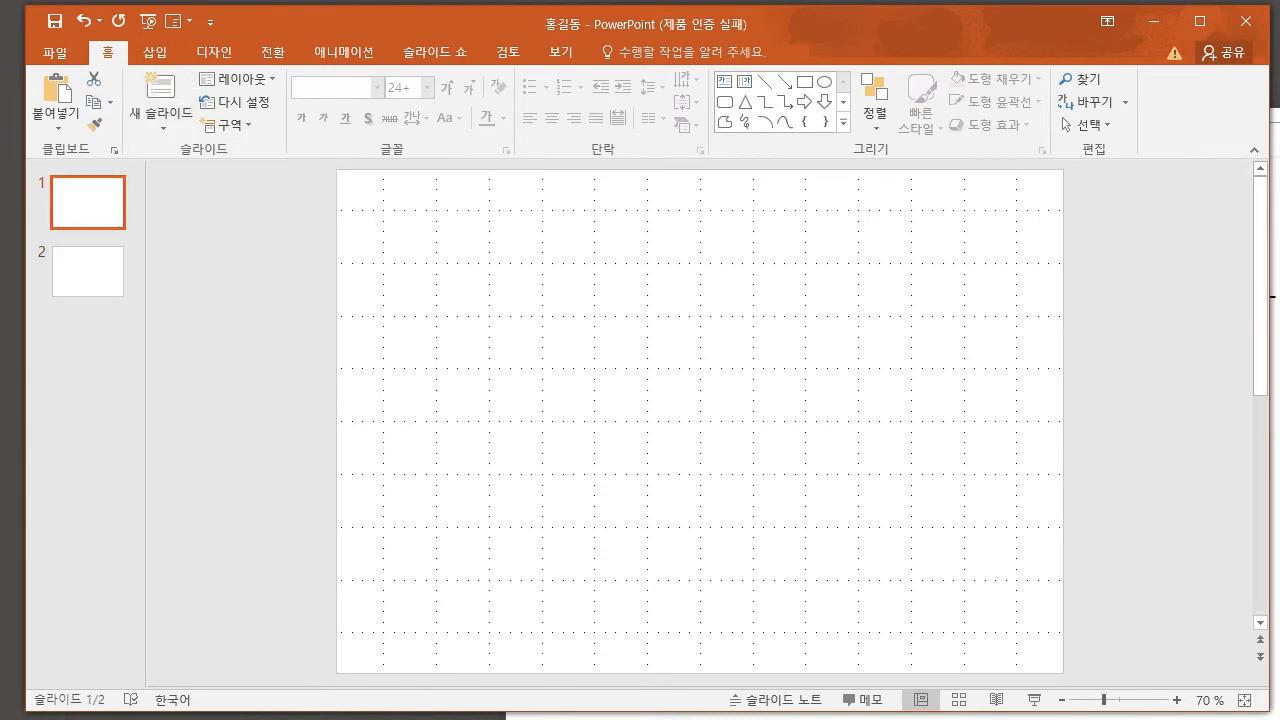
scroll(700, 421, down, 1)
scroll(700, 421, up, 1)
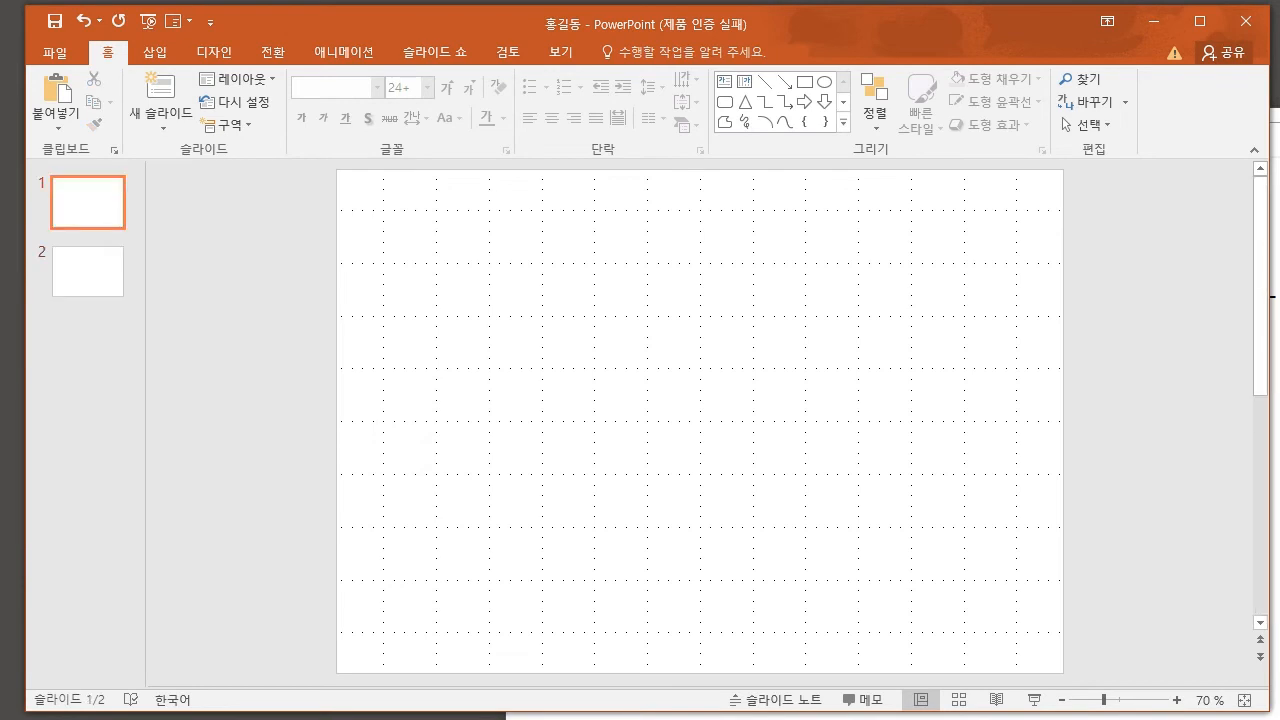
- Review the text box bullet (텍스트 상자 만들기) of the lesson outline in the Notepad notes and return to PowerPoint
key(alt+Tab)
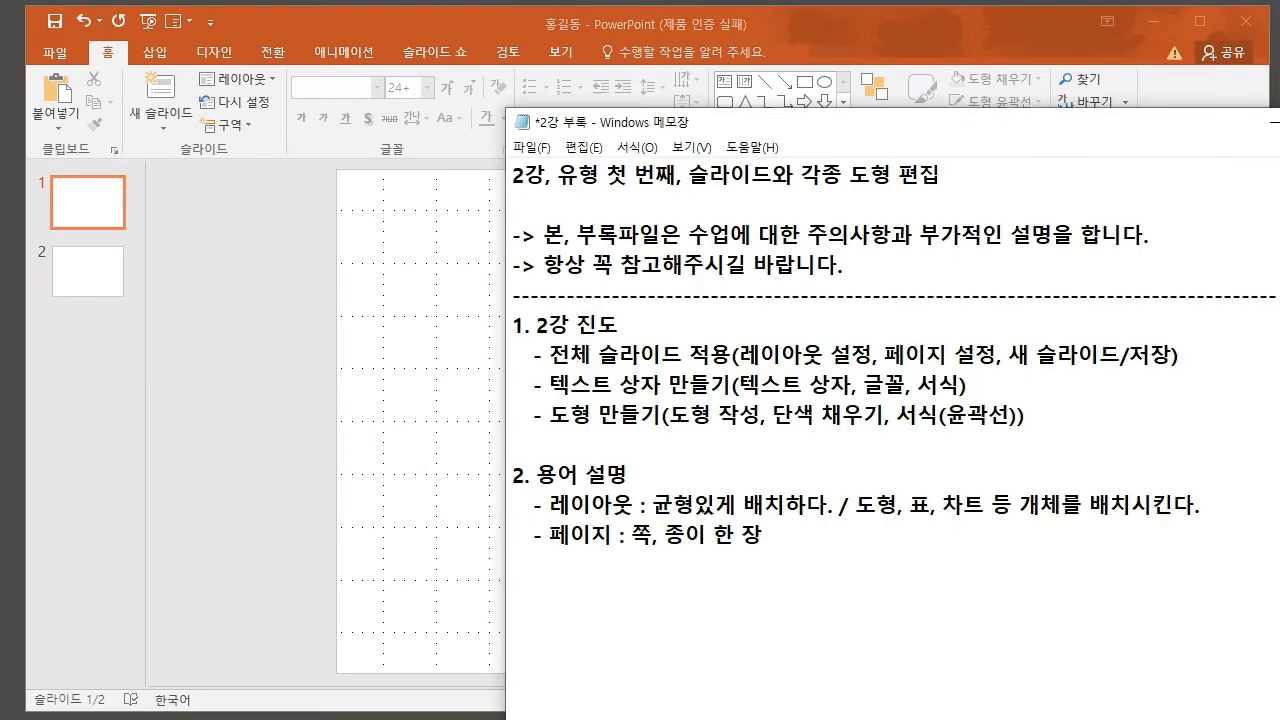
key(shift+Down)
key(shift+Left)
key(shift+Left)
key(shift+Left)
key(shift+Left)
key(shift+Left)
key(shift+Left)
key(shift+Left)
key(shift+Left)
key(shift+Left)
key(shift+Left)
key(shift+Left)
key(shift+Left)
key(shift+Left)
key(shift+Left)
key(shift+Left)
key(shift+Left)
key(shift+Left)
key(shift+Left)
key(shift+Left)
key(shift+Left)
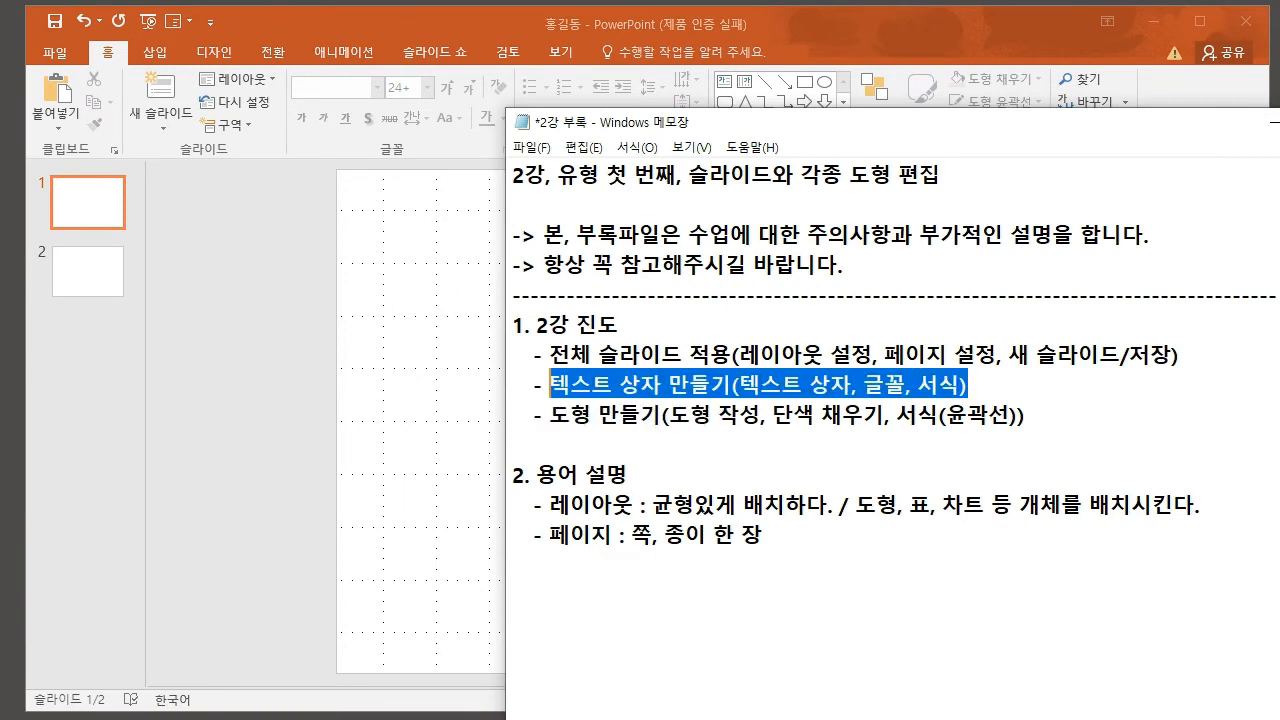
key(Left)
key(shift+Down)
key(shift+Right)
key(shift+Right)
key(shift+Right)
key(shift+Right)
key(shift+Right)
key(shift+Right)
key(shift+Right)
key(shift+Right)
key(shift+Right)
key(shift+Up)
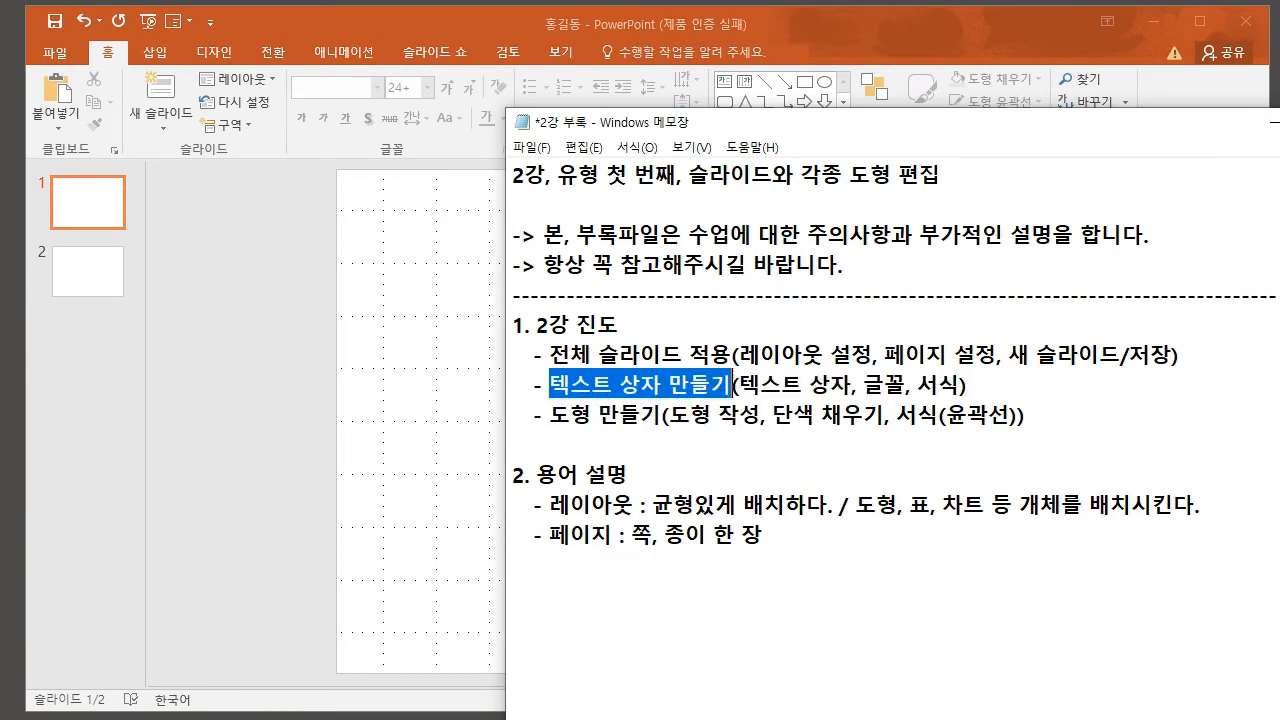
key(shift+Right)
key(Right)
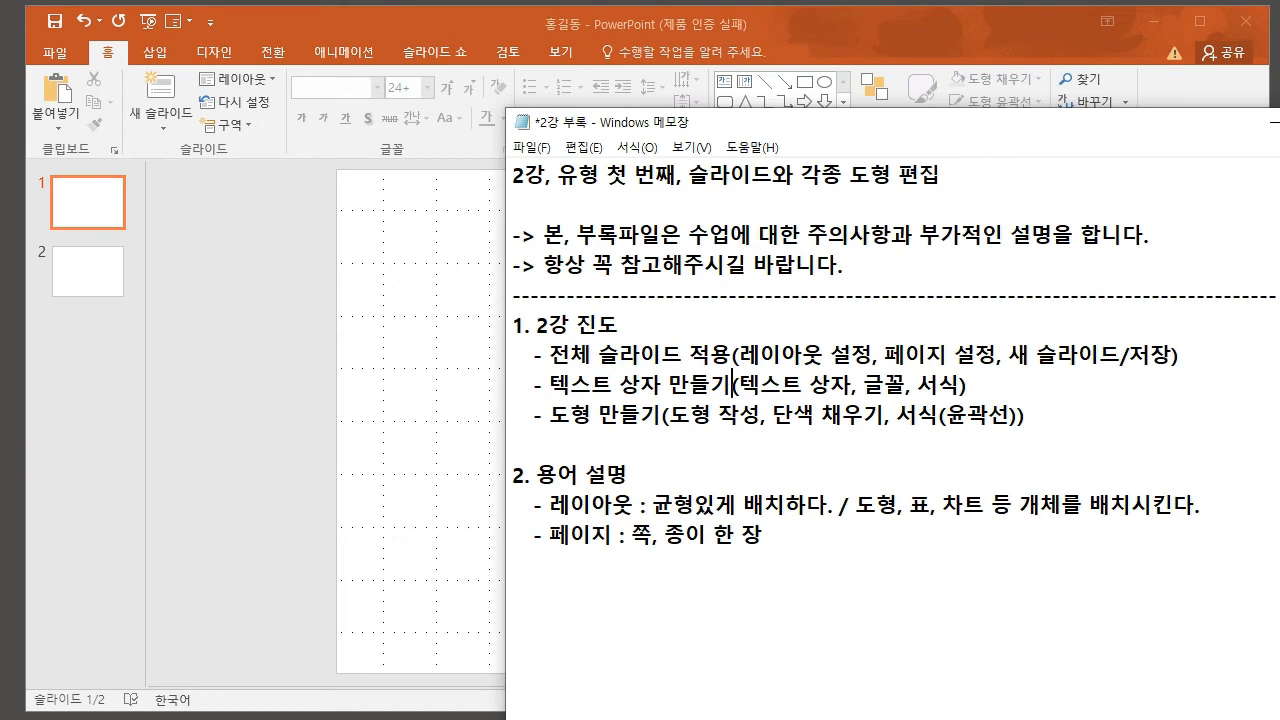
key(Right)
key(ctrl+shift+Right)
key(Right)
key(alt+Tab)
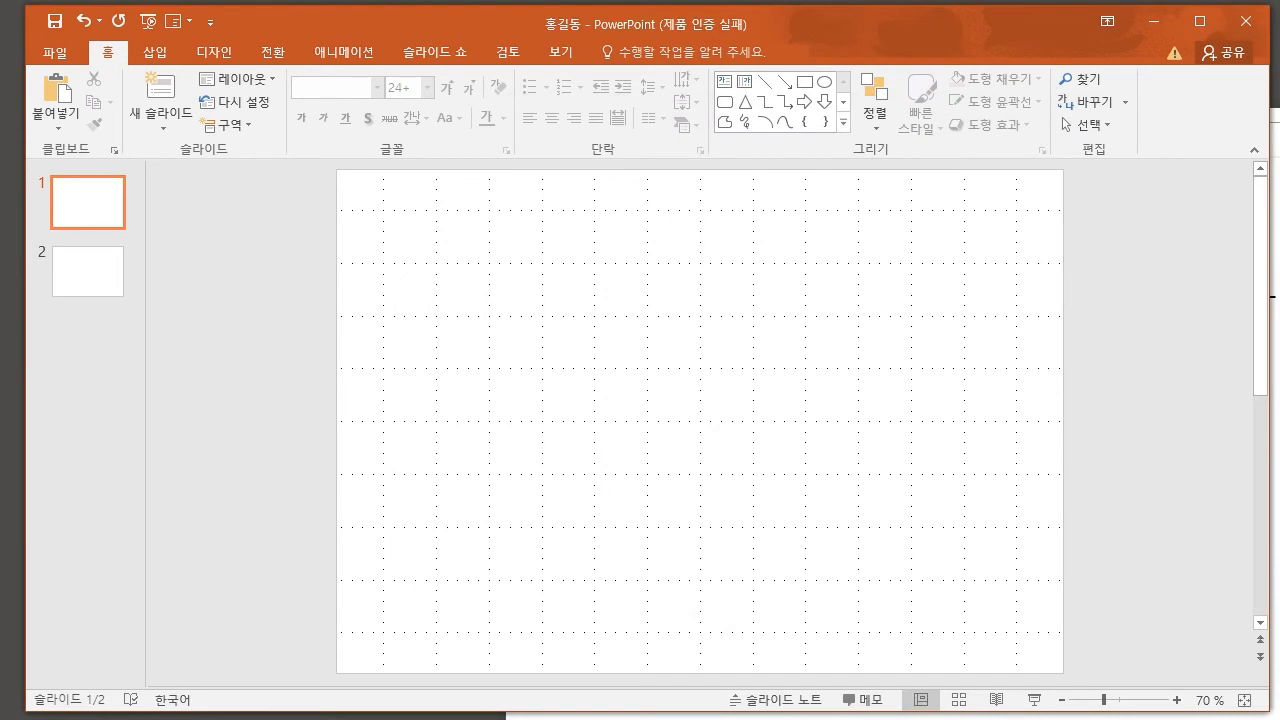
- Insert a text box near the upper part of the first slide containing "DIAT 프레젠테이션 2016"
click(725, 82)
click(724, 81)
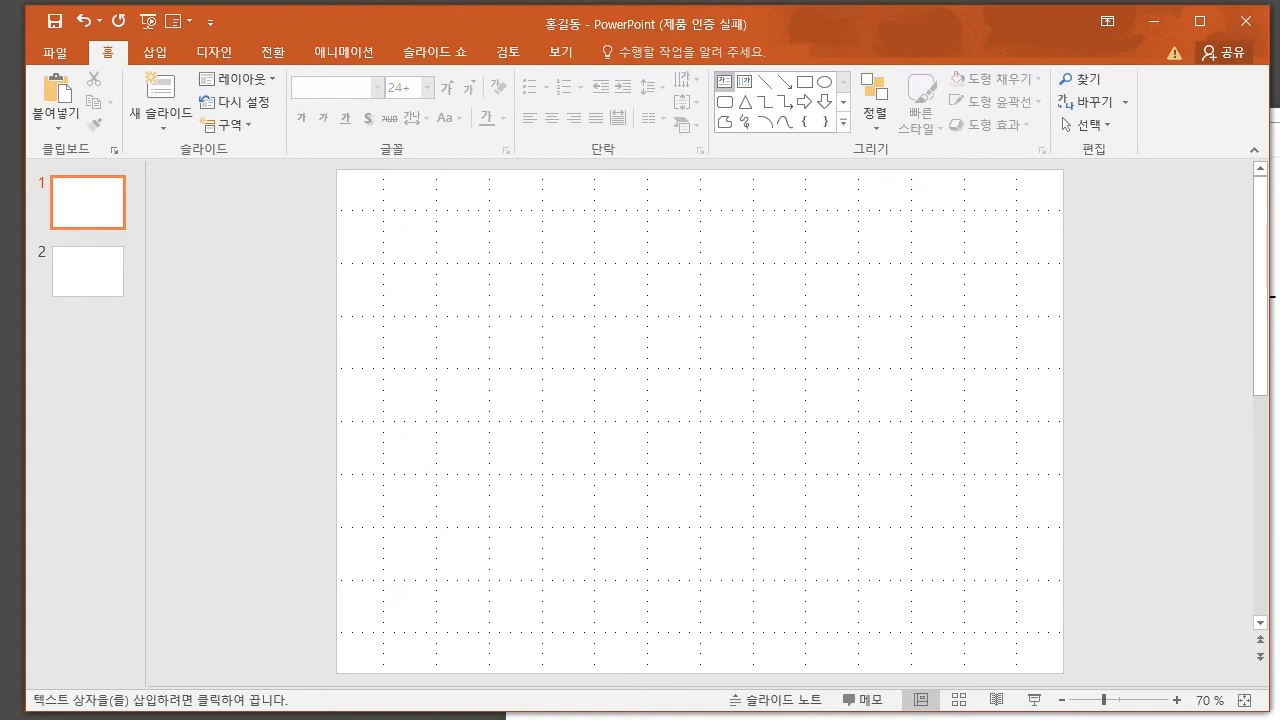
click(424, 225)
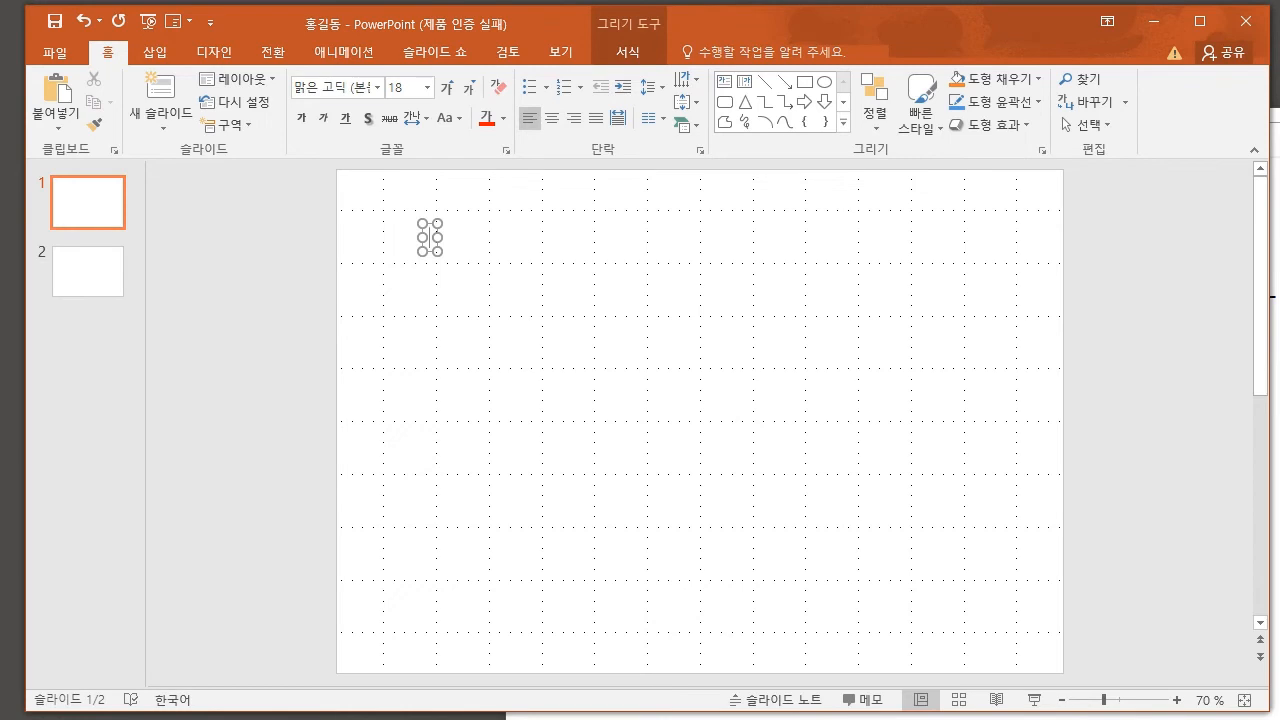
text(D)
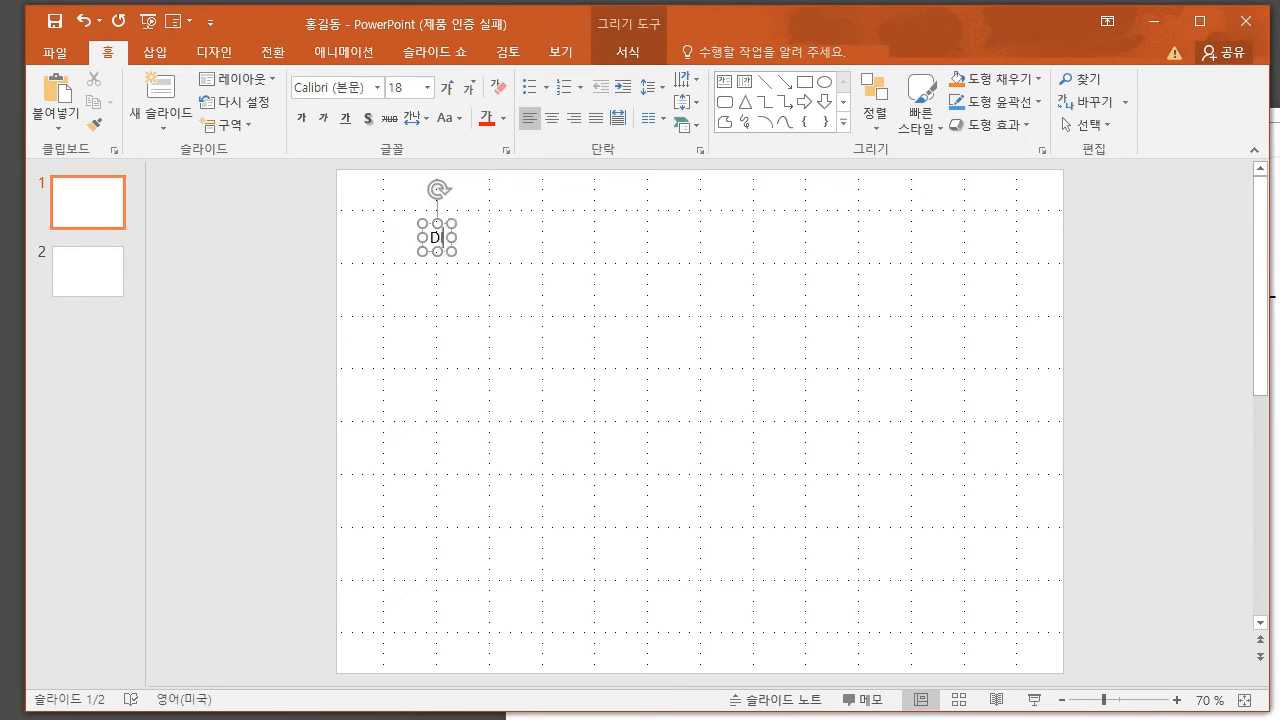
text(IAT 프레젠테이션 2016)
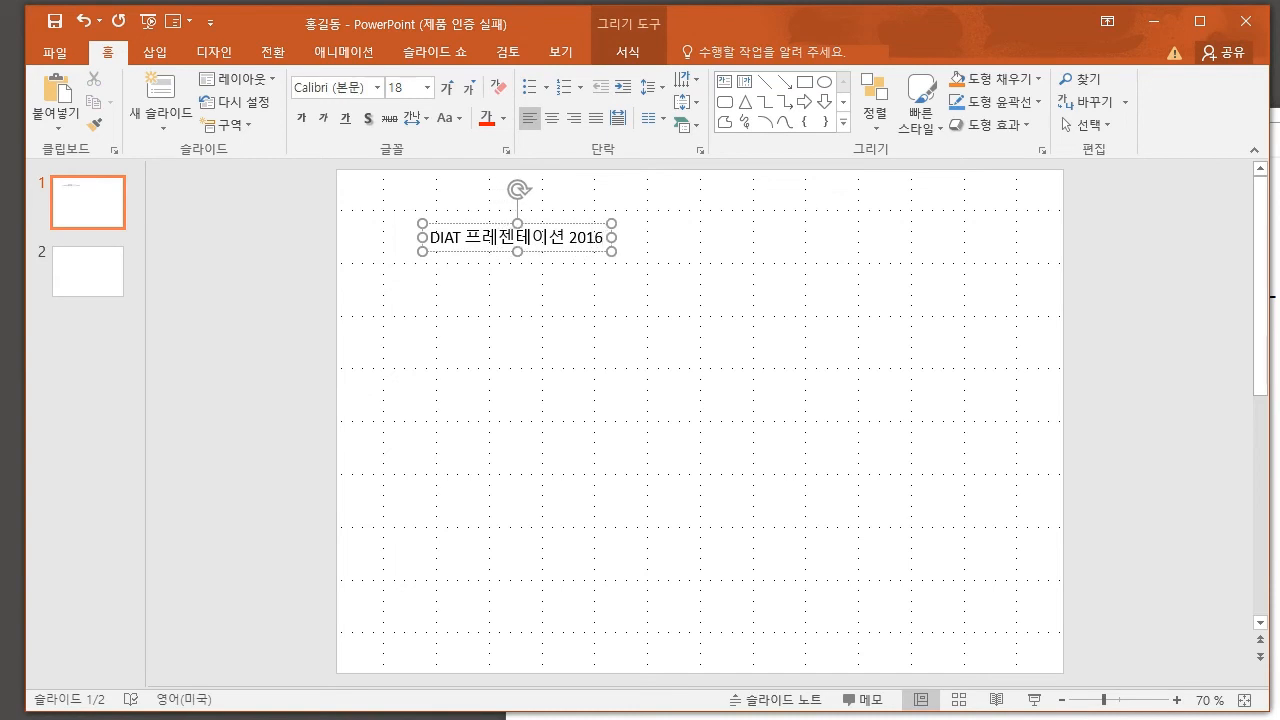
key(Escape)
key(Escape)
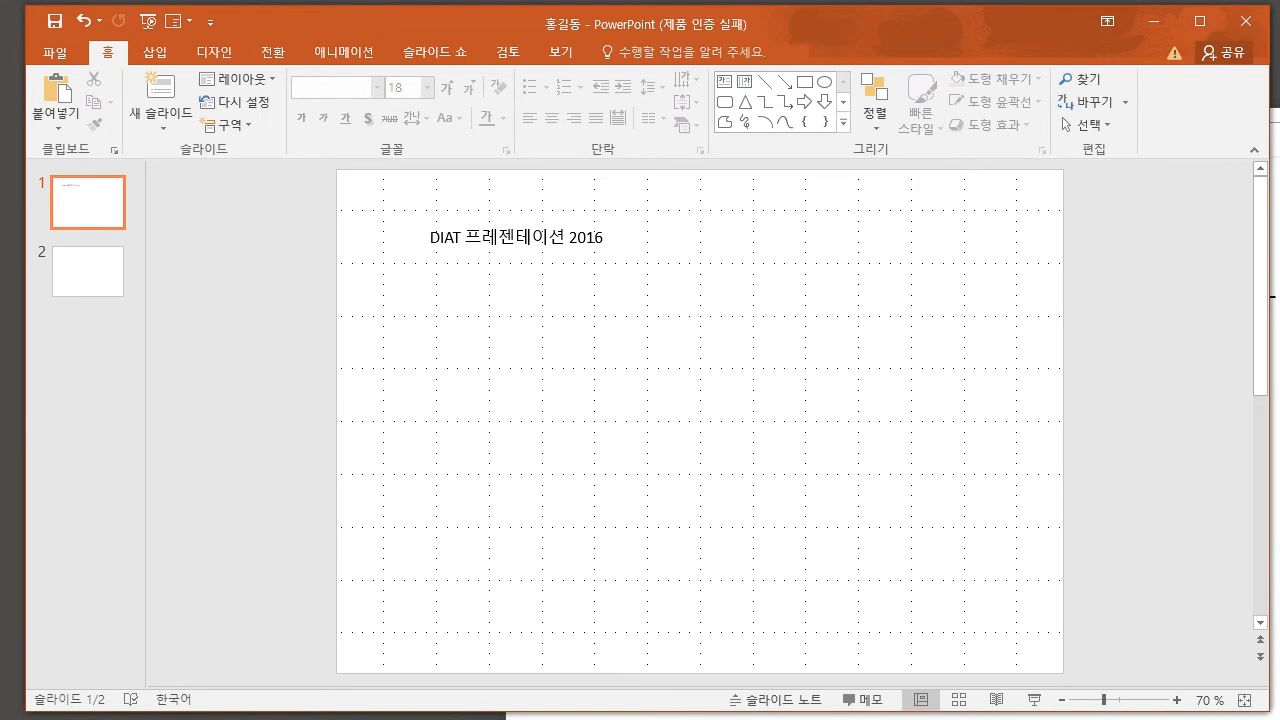
- Format all the text in the text box as bold 맑은 고딕 (제목) at 48 pt
click(515, 238)
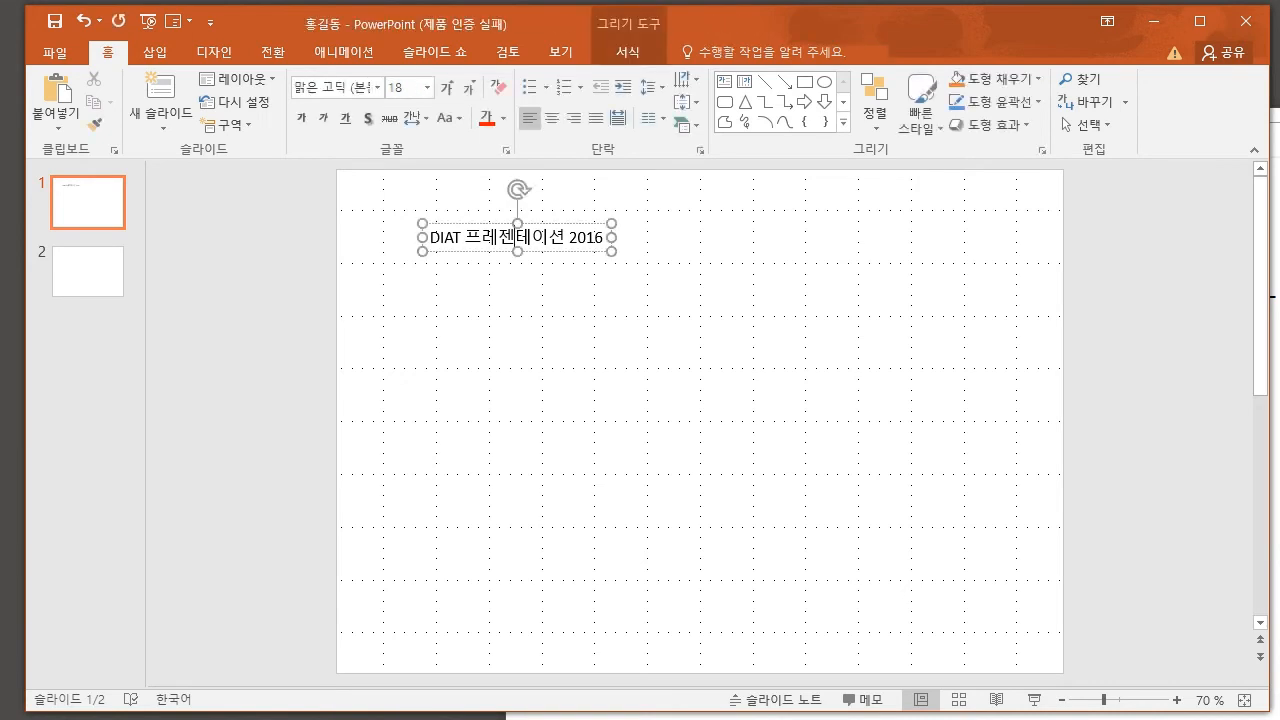
mouse_move(430, 238)
mouse_down()
mouse_move(604, 238)
mouse_move(430, 238)
mouse_up()
click(541, 238)
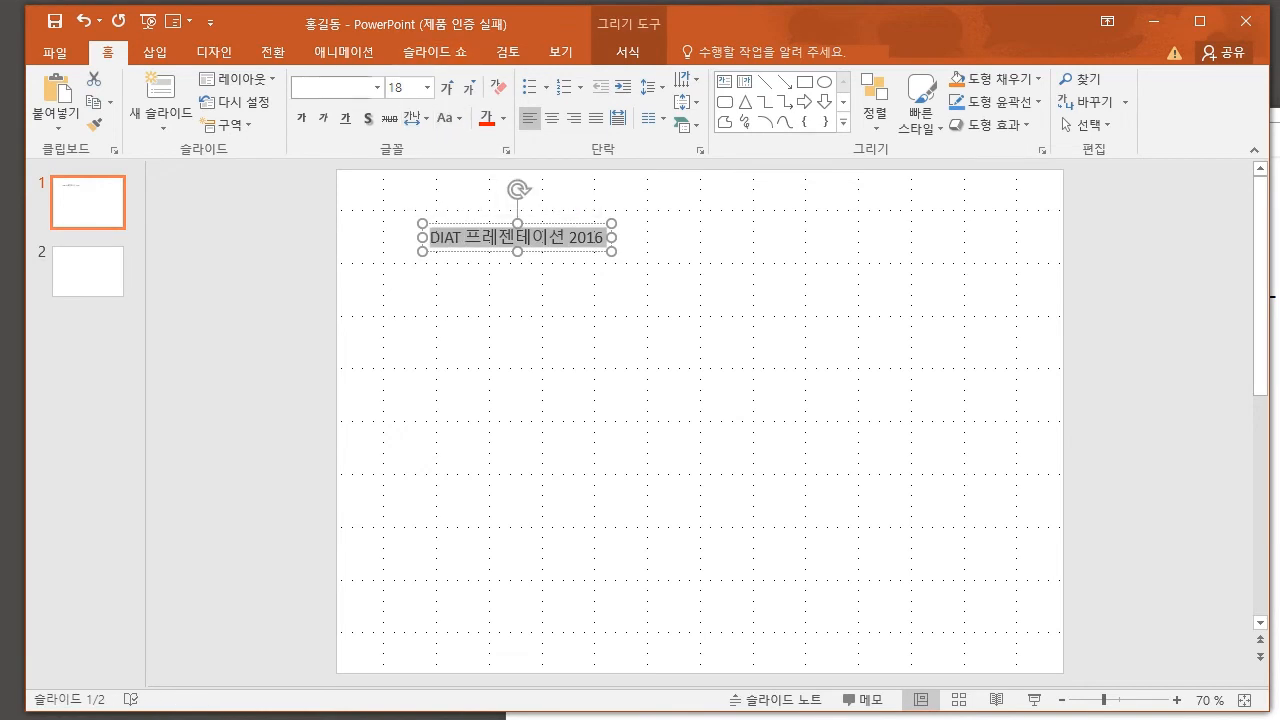
click(377, 88)
click(377, 88)
click(427, 88)
click(427, 88)
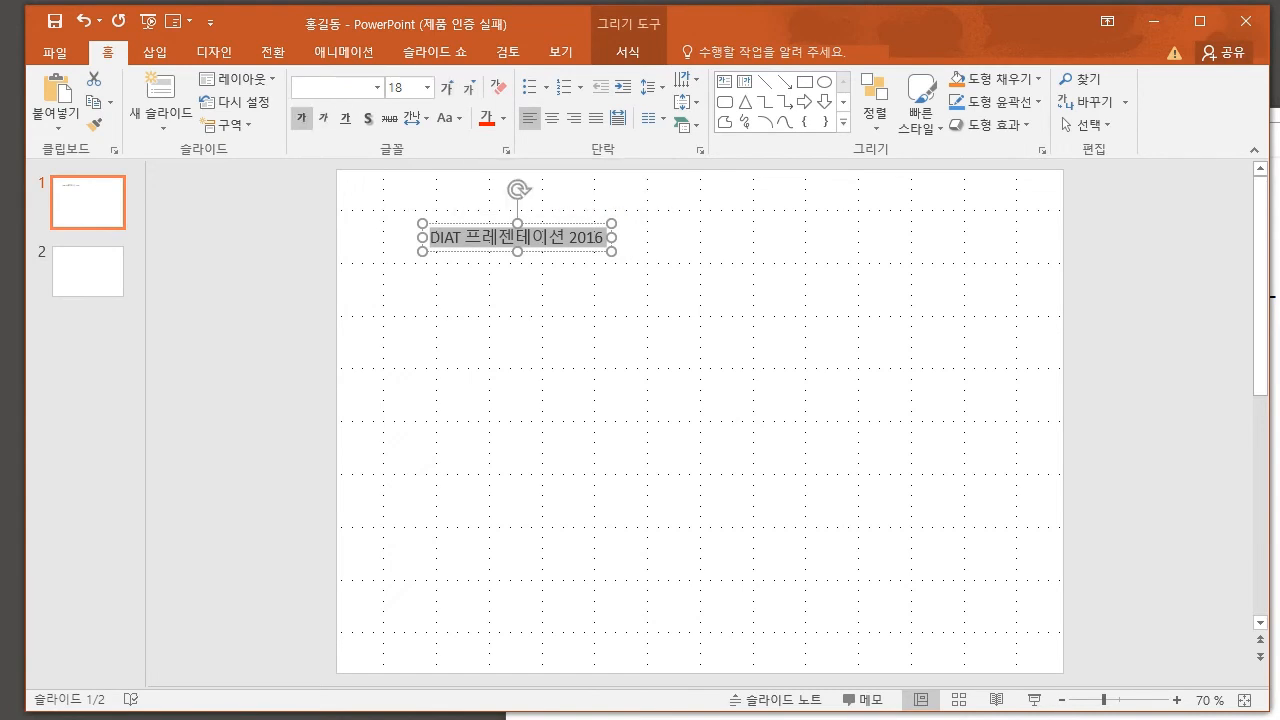
right_click(323, 118)
key(Escape)
click(377, 88)
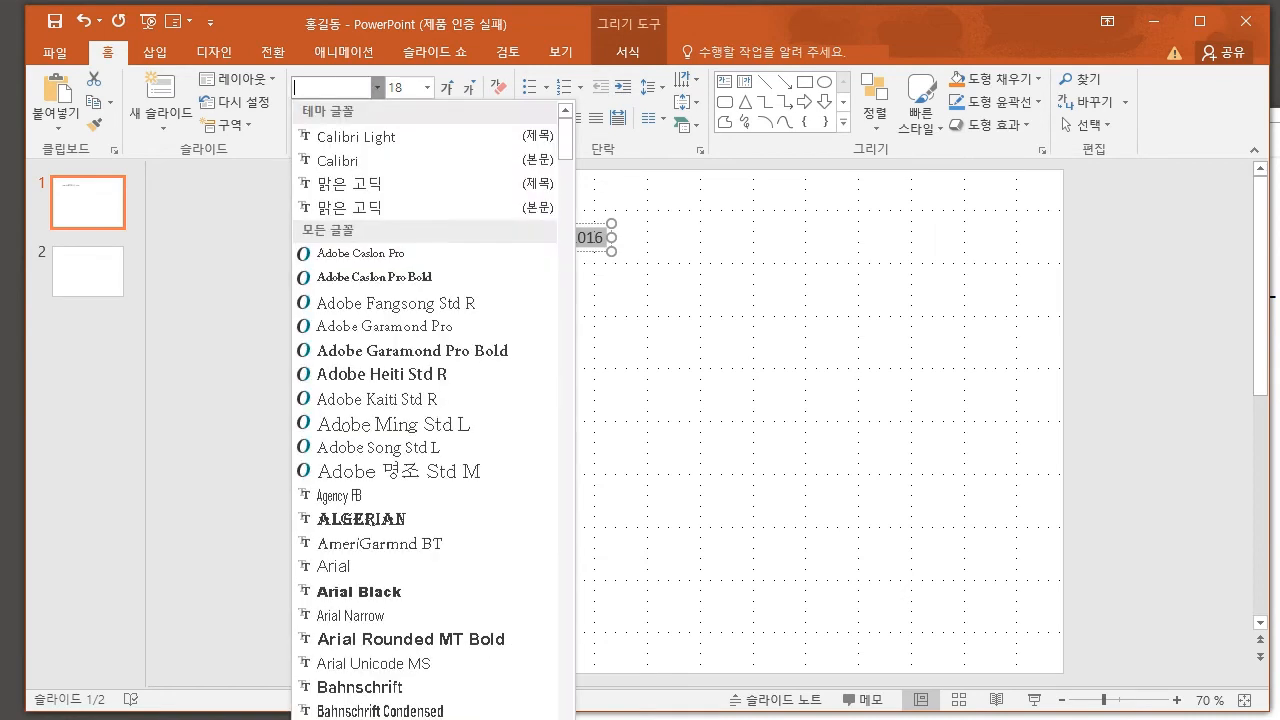
click(343, 184)
click(404, 88)
text(48)
key(Return)
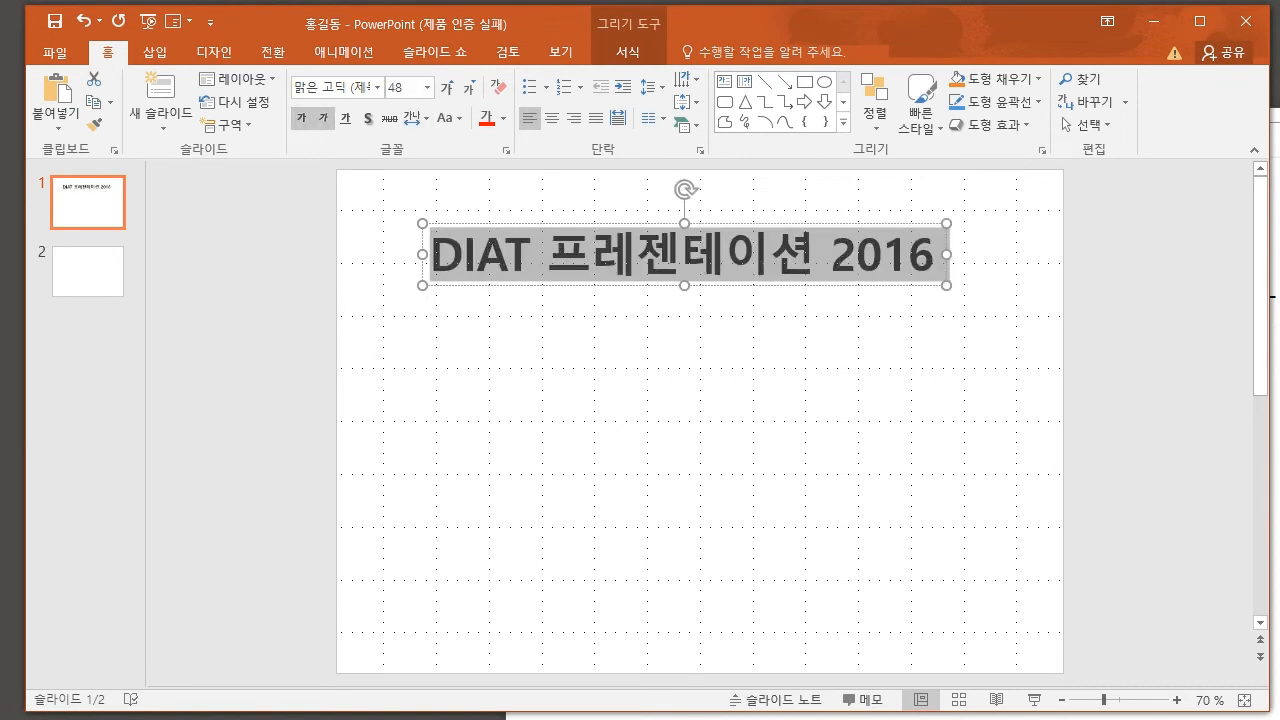
- Italicize and underline the text box's text and color it with the golden orange from the standard colors
key(ctrl+i)
click(345, 118)
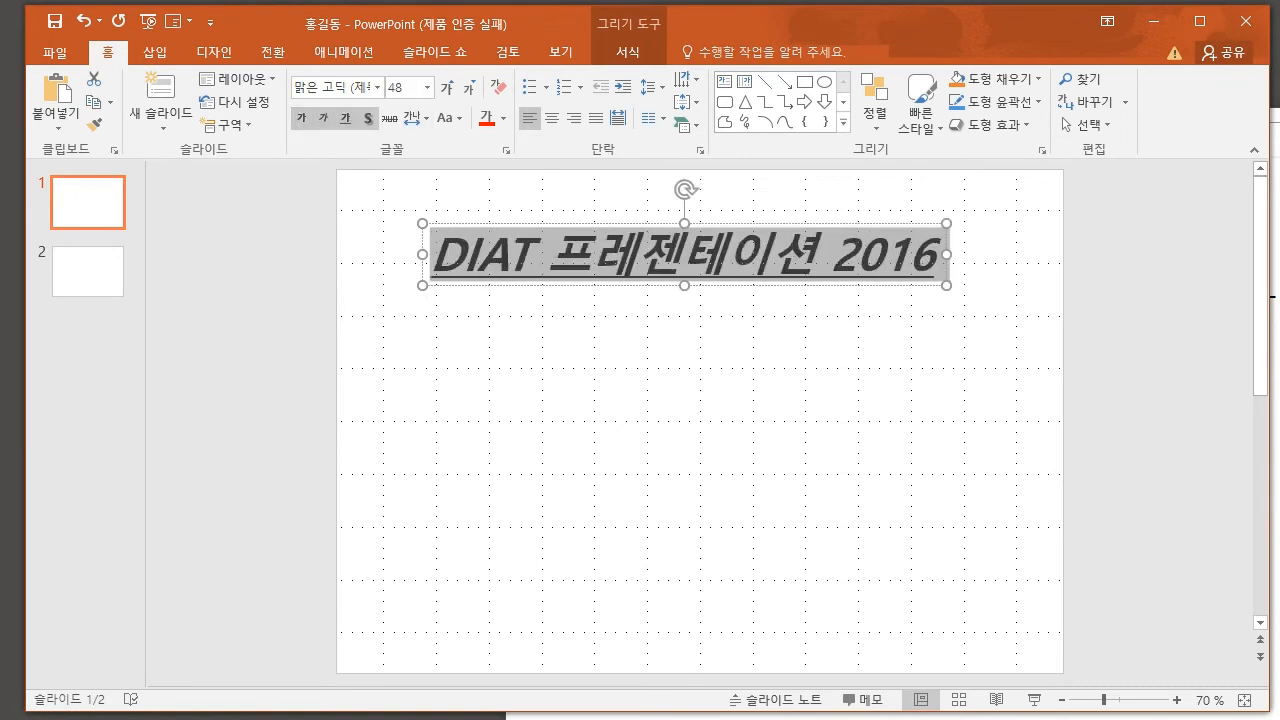
click(503, 118)
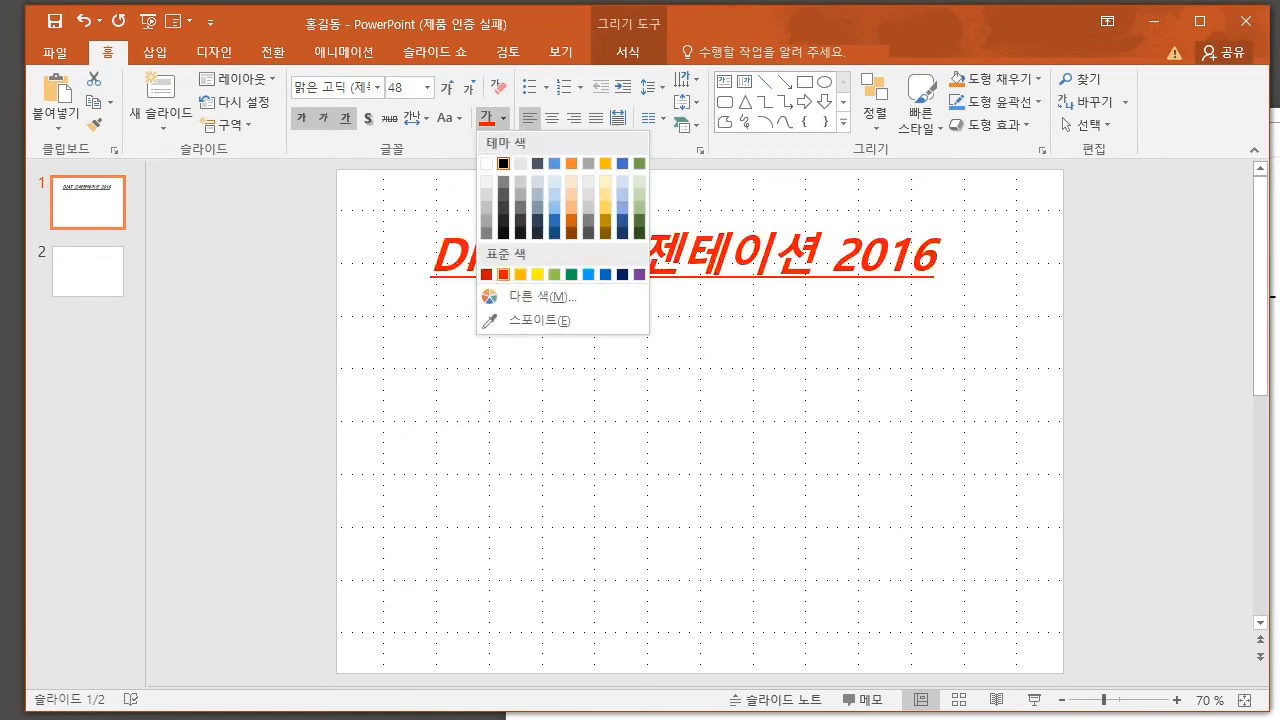
click(520, 274)
click(560, 400)
click(634, 254)
click(726, 254)
click(700, 400)
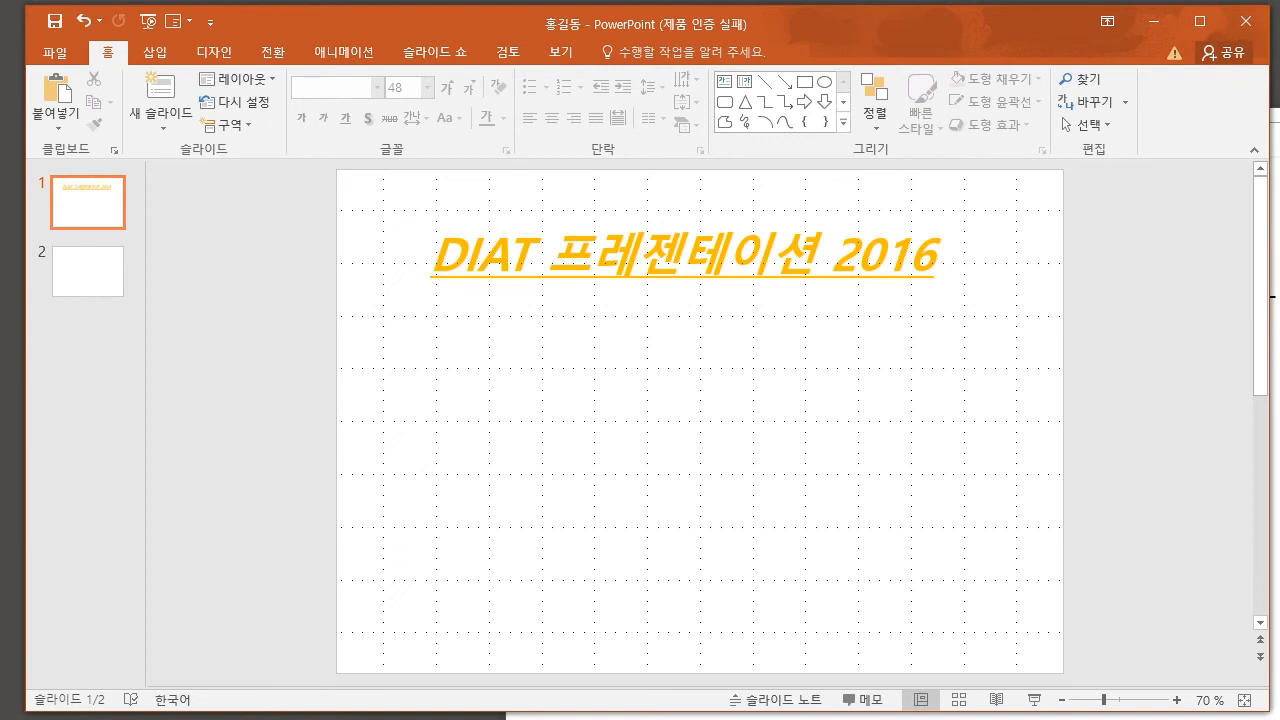
- Switch to the Notepad notes and add the heading "3. 문제 풀이" below the term explanations
click(1275, 353)
click(764, 534)
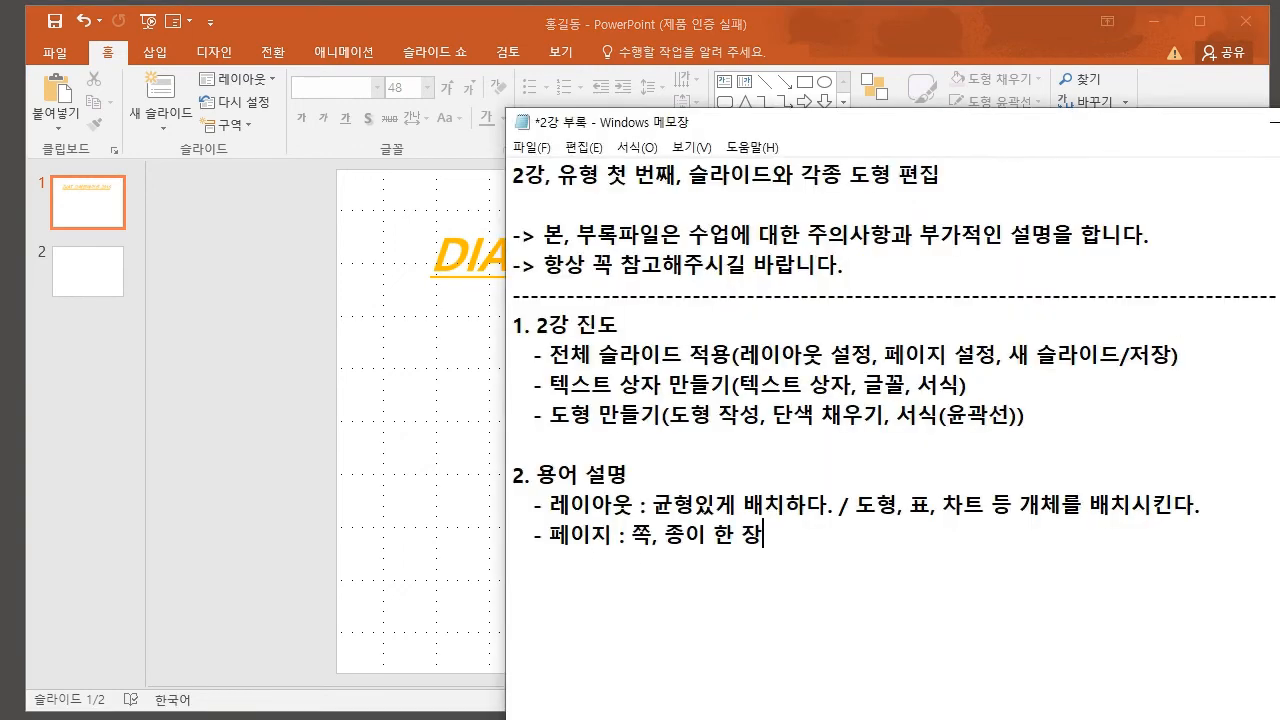
key(Return)
key(Return)
text(3. 약)
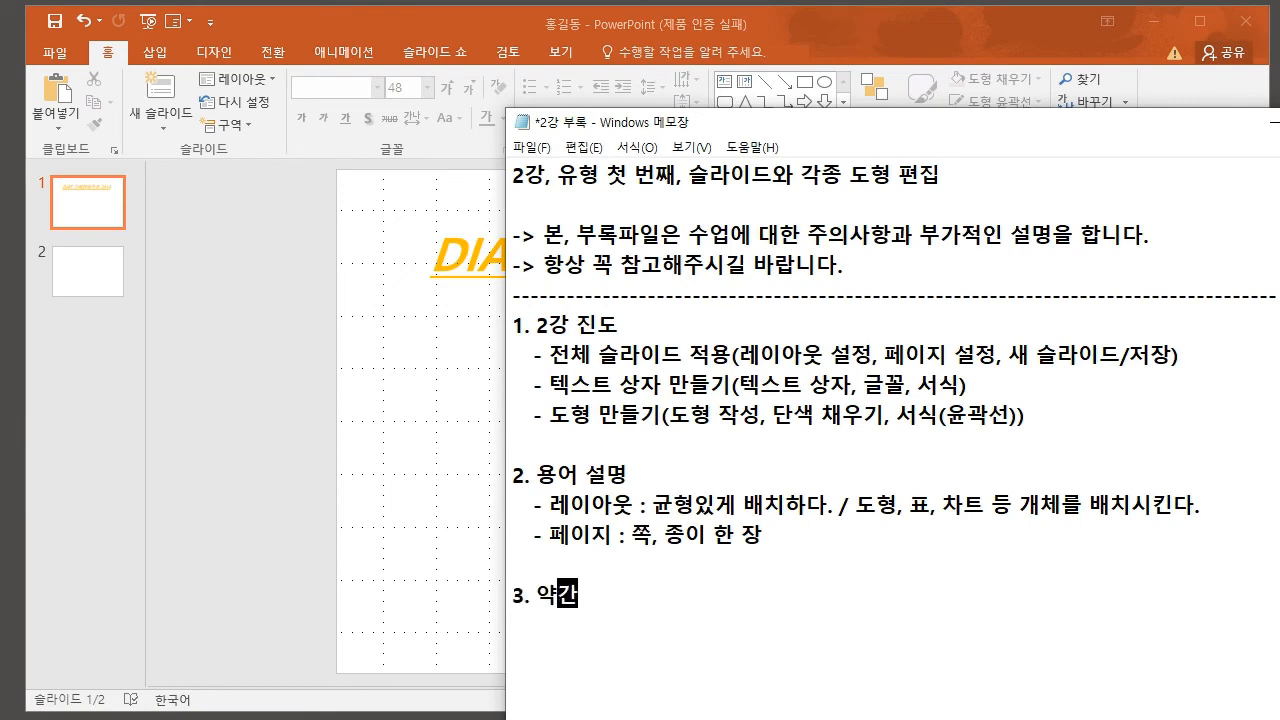
key(BackSpace)
text(문제 풀이)
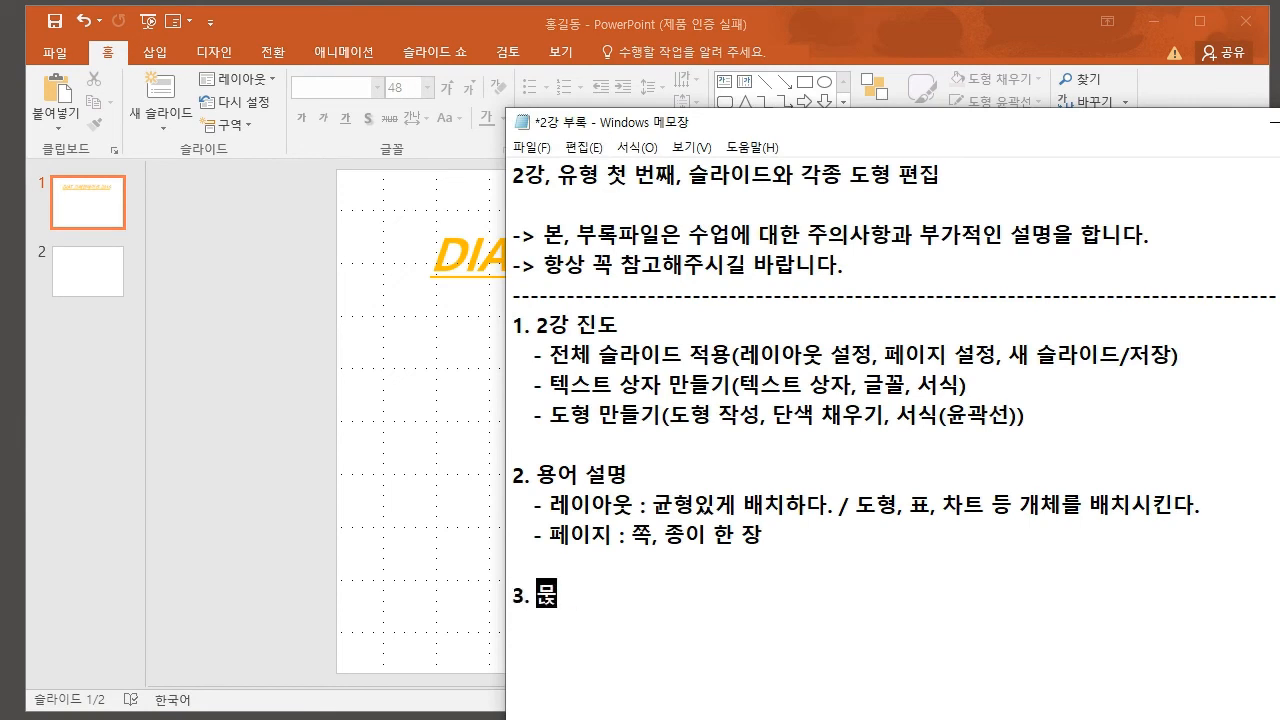
- Add the bullet "- 텍스트 상자 삽입 -> "한국정보통신진흥협회" (궁서, 40pt, 기울임꼴, 그림자)" under the 문제 풀이 heading
key(Return)
text(- 텍스트)
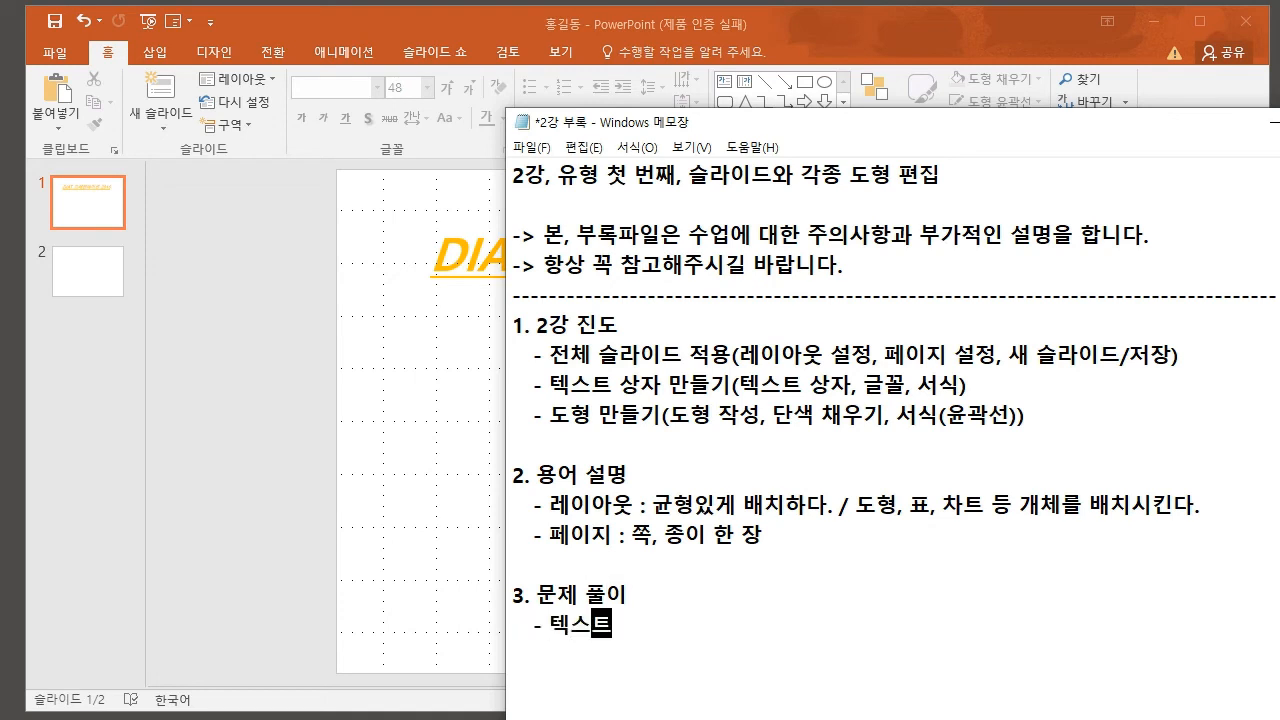
text( 상자 삽입 -)
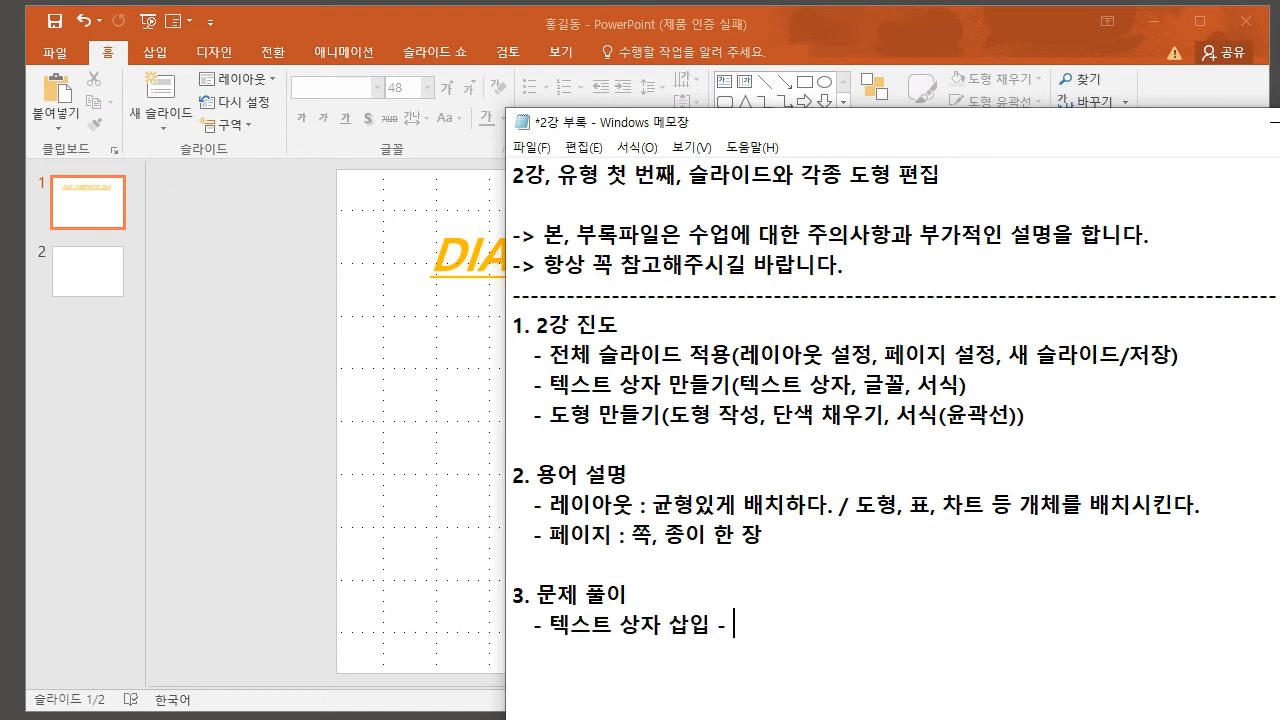
text(> "한국)
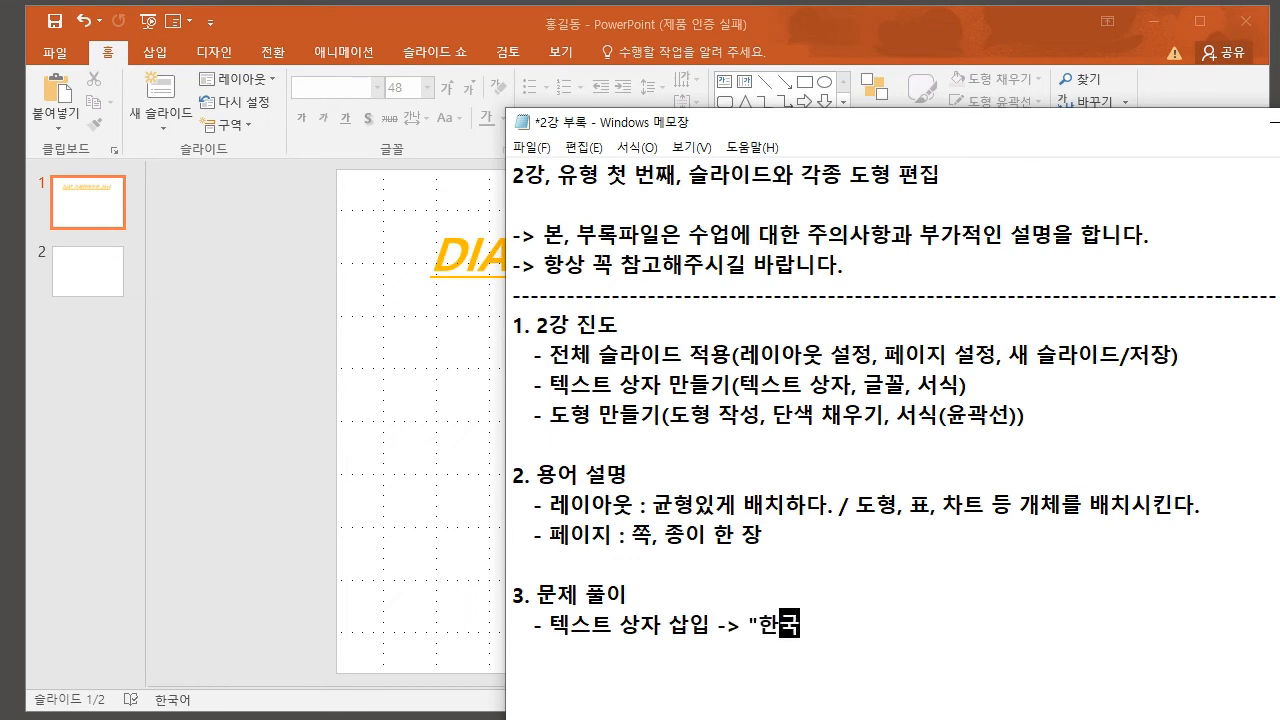
text(정보통신진흥협회")
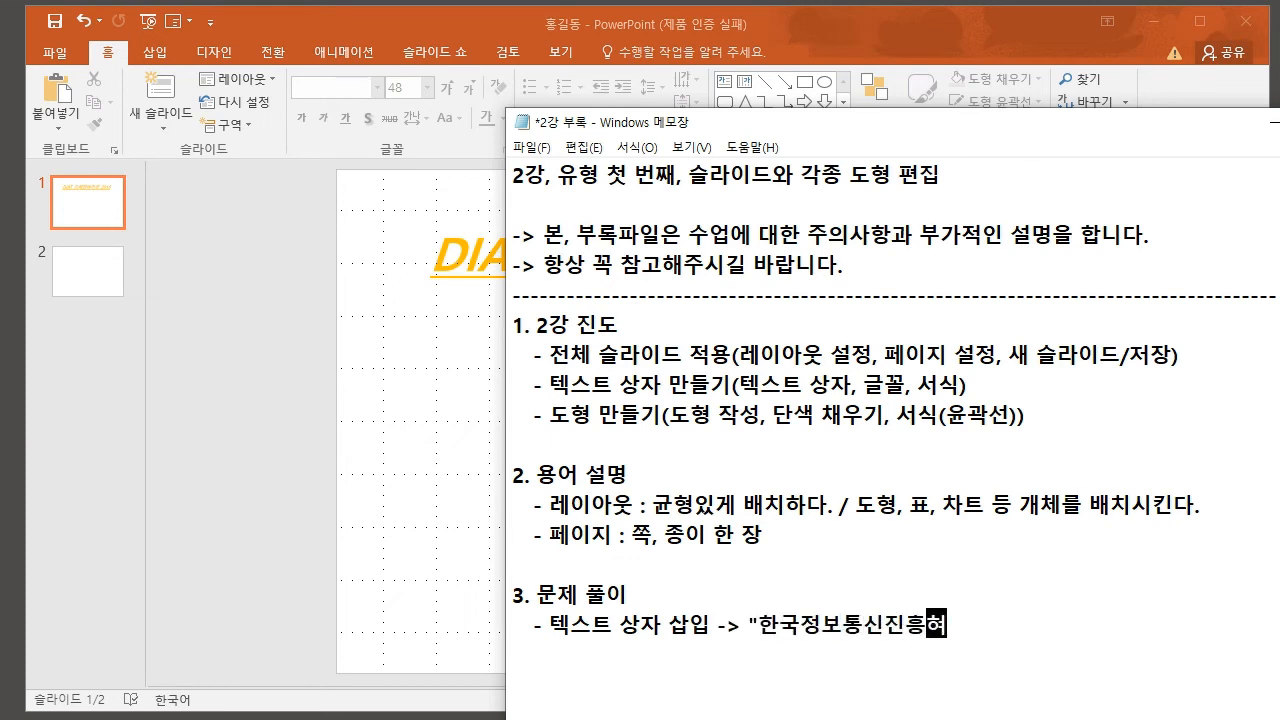
text( ()
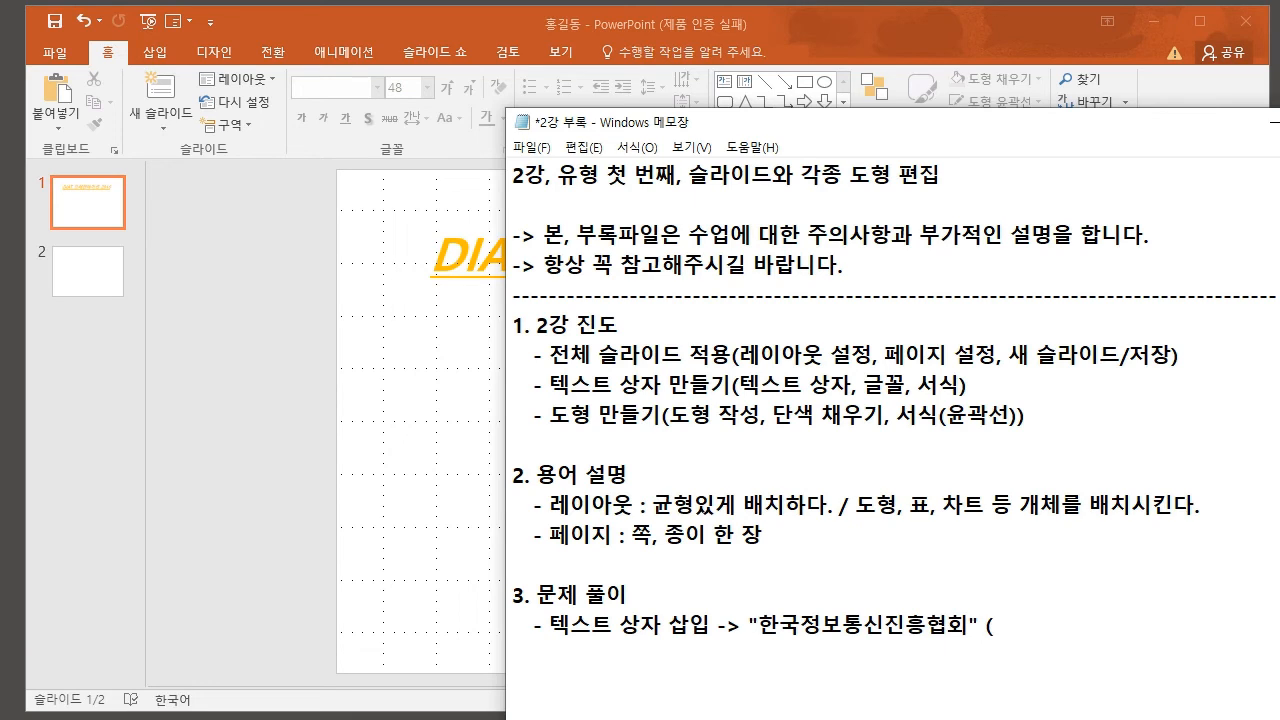
text(궁서, 40p)
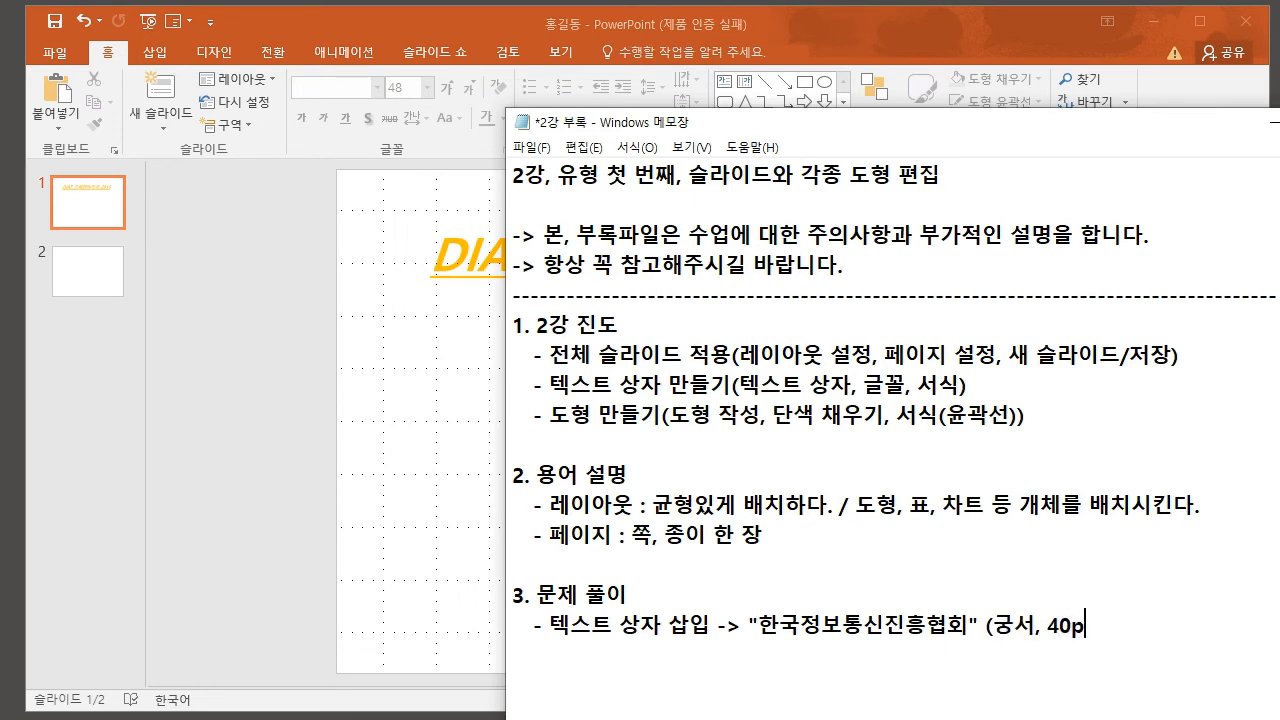
text(t, 기울임꼴, 그림자))
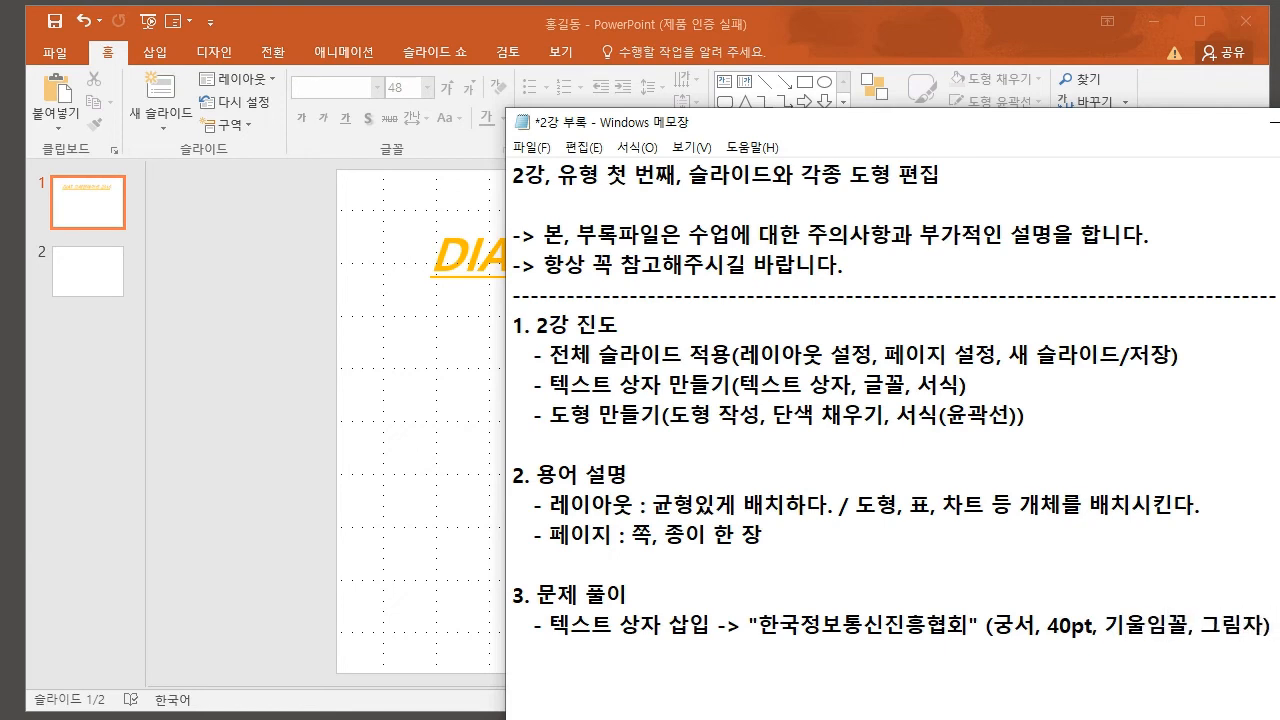
- Review the text box exercise under the 문제 풀이 heading in the Notepad notes, covering its text, font, size and effects
drag(890, 122, 848, 120)
drag(1231, 623, 507, 623)
key(alt+Tab)
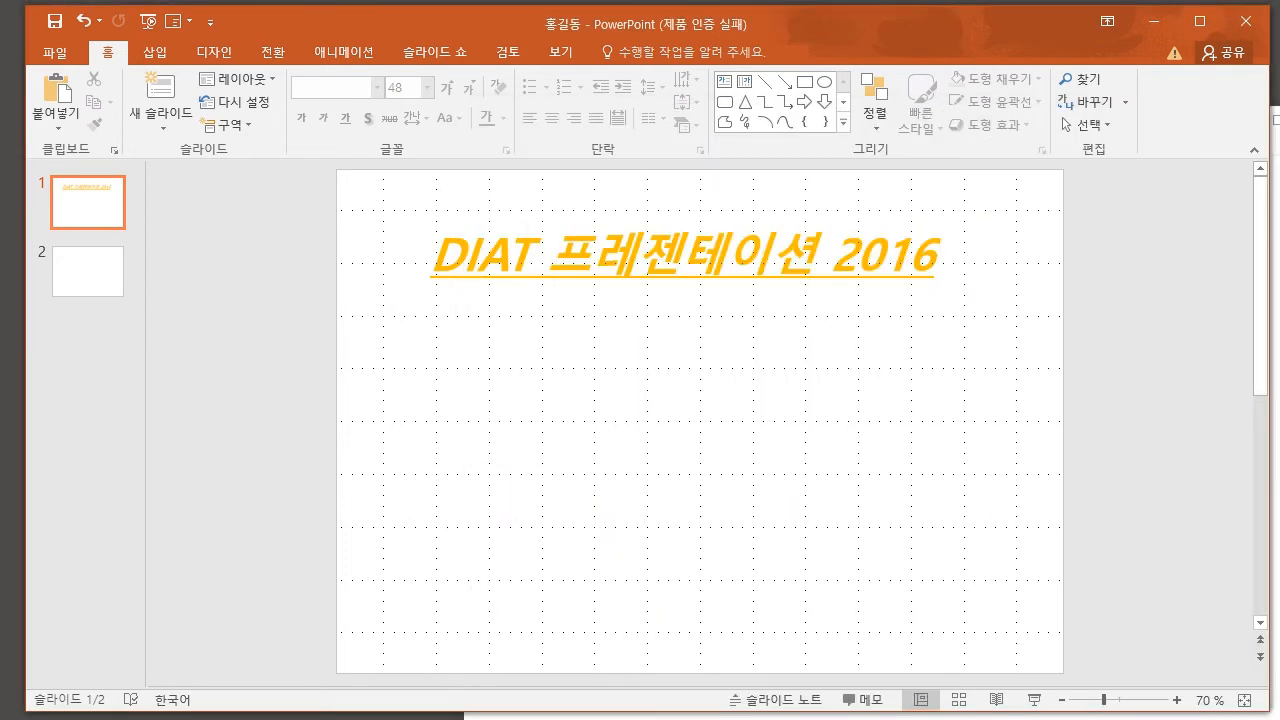
click(1275, 383)
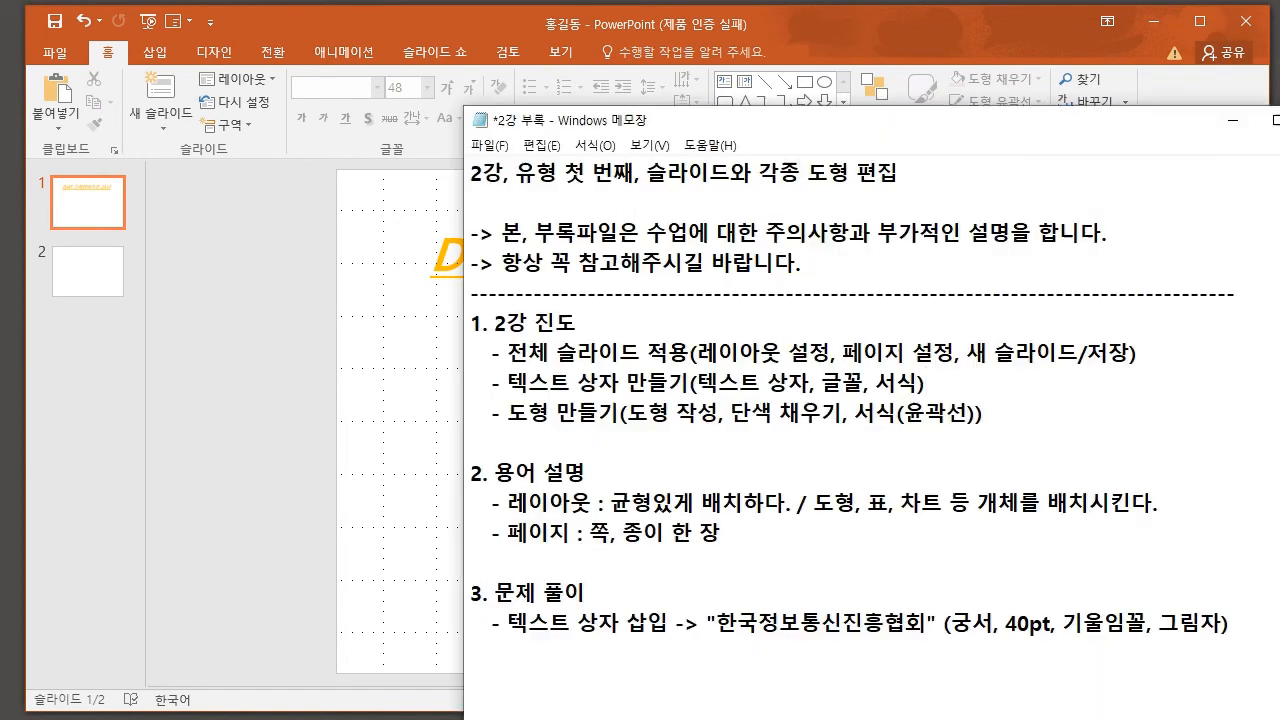
drag(738, 622, 1084, 621)
click(1085, 620)
right_click(1092, 616)
click(994, 621)
drag(716, 622, 1222, 622)
click(1203, 622)
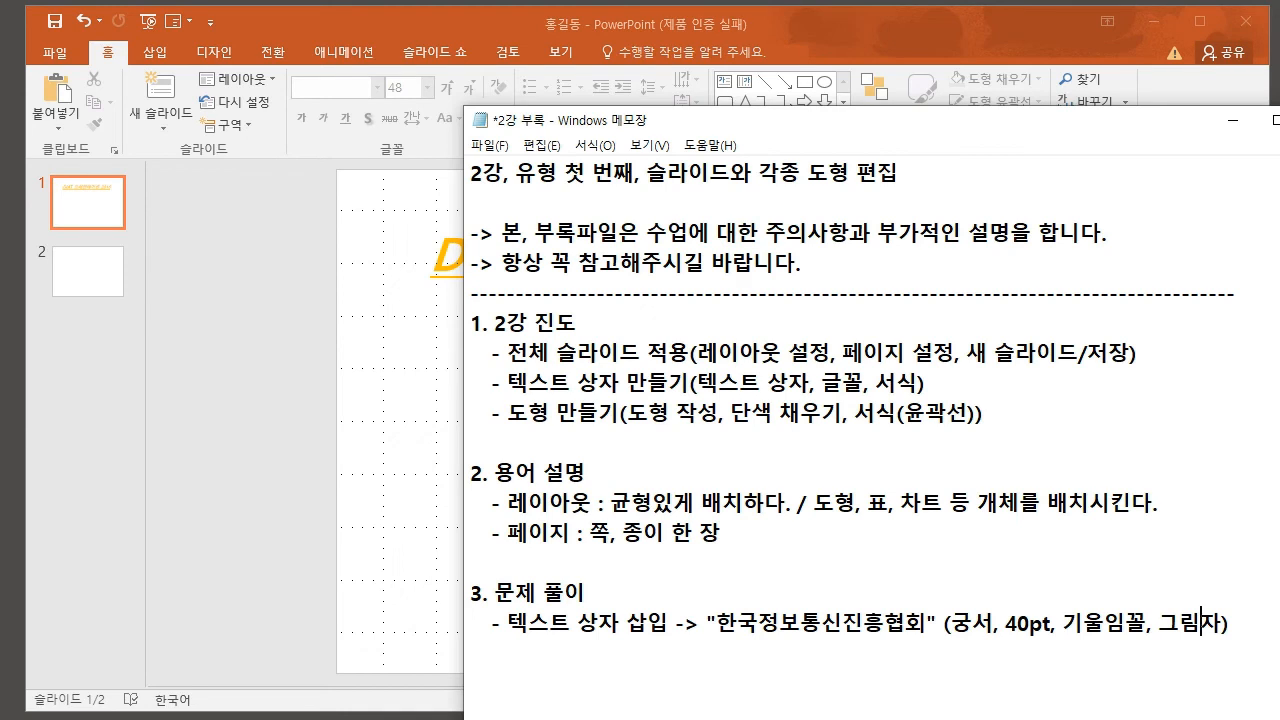
- Switch to PowerPoint and insert a text box reading "한국정보통신진흥협회" below the title on slide 1
key(alt+Tab)
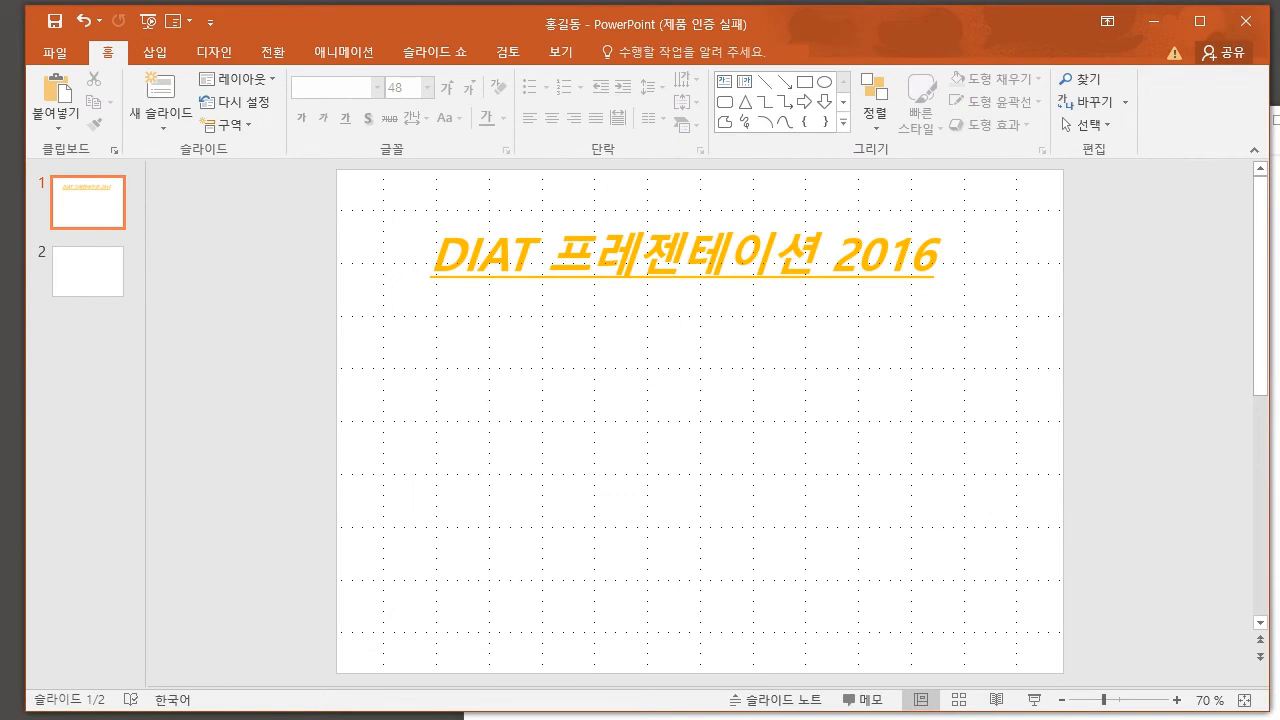
click(724, 81)
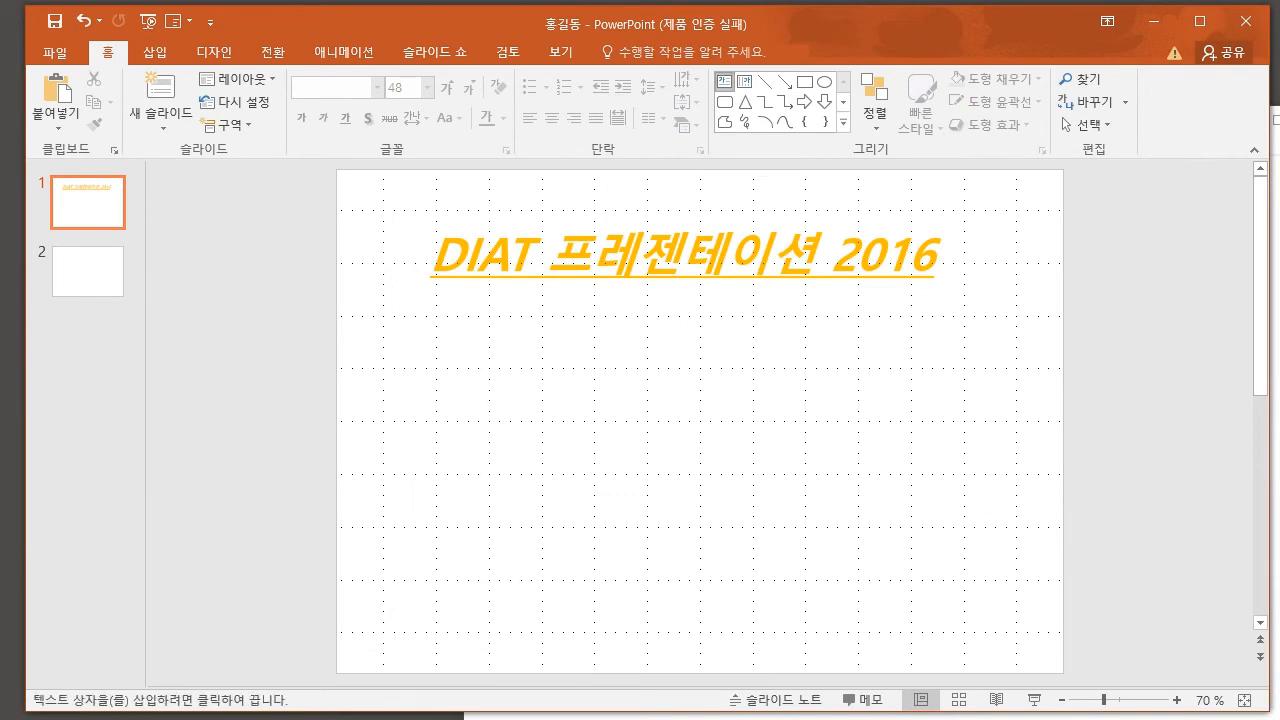
click(438, 331)
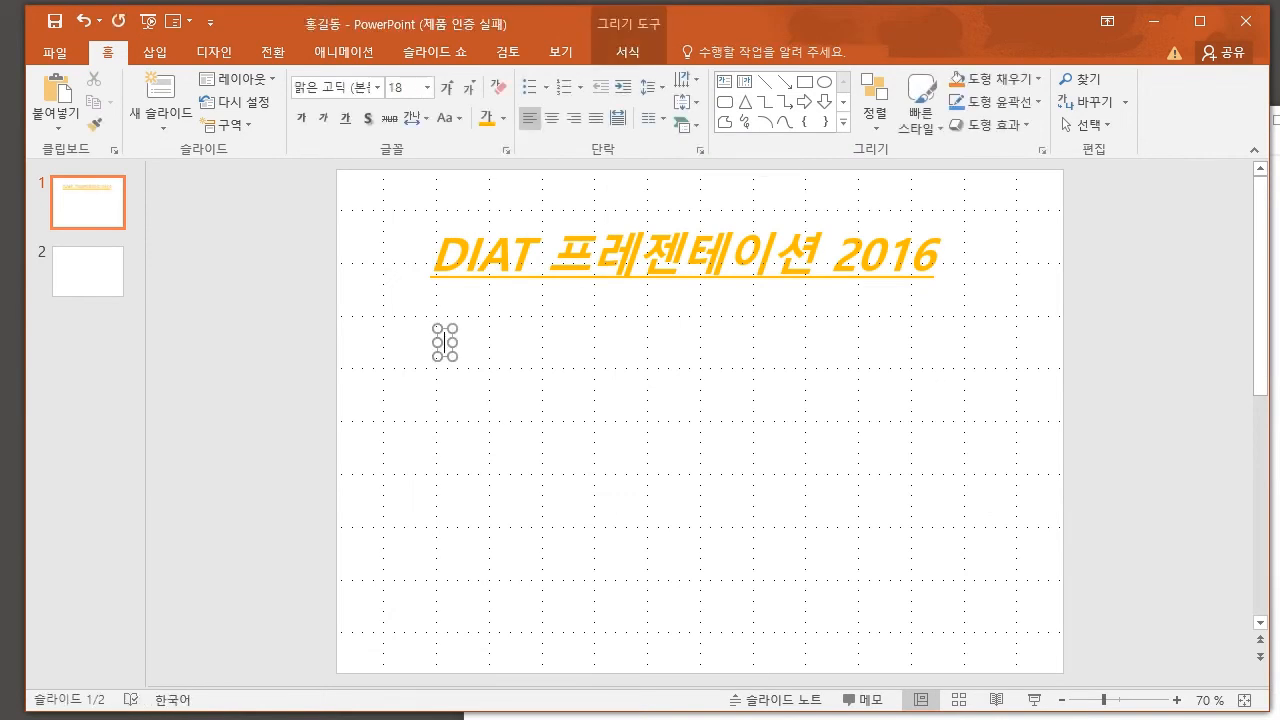
text(한국정보통시)
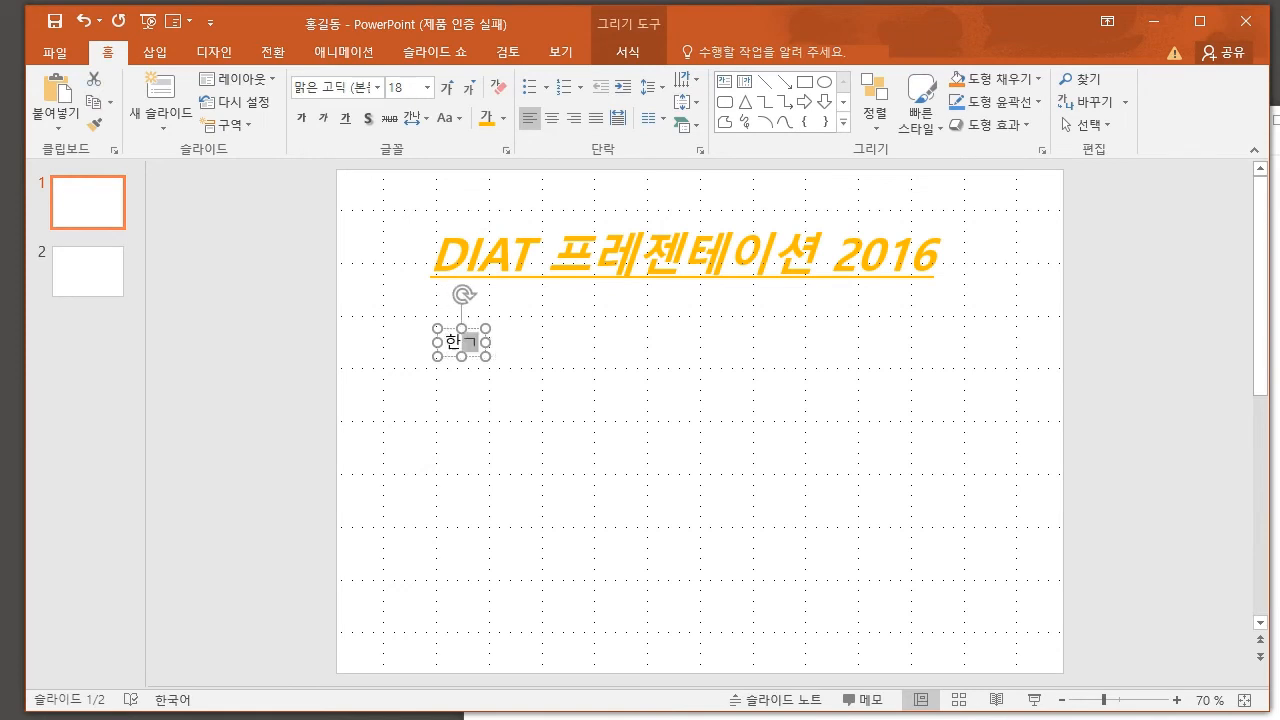
text(ㄴ진흥협회)
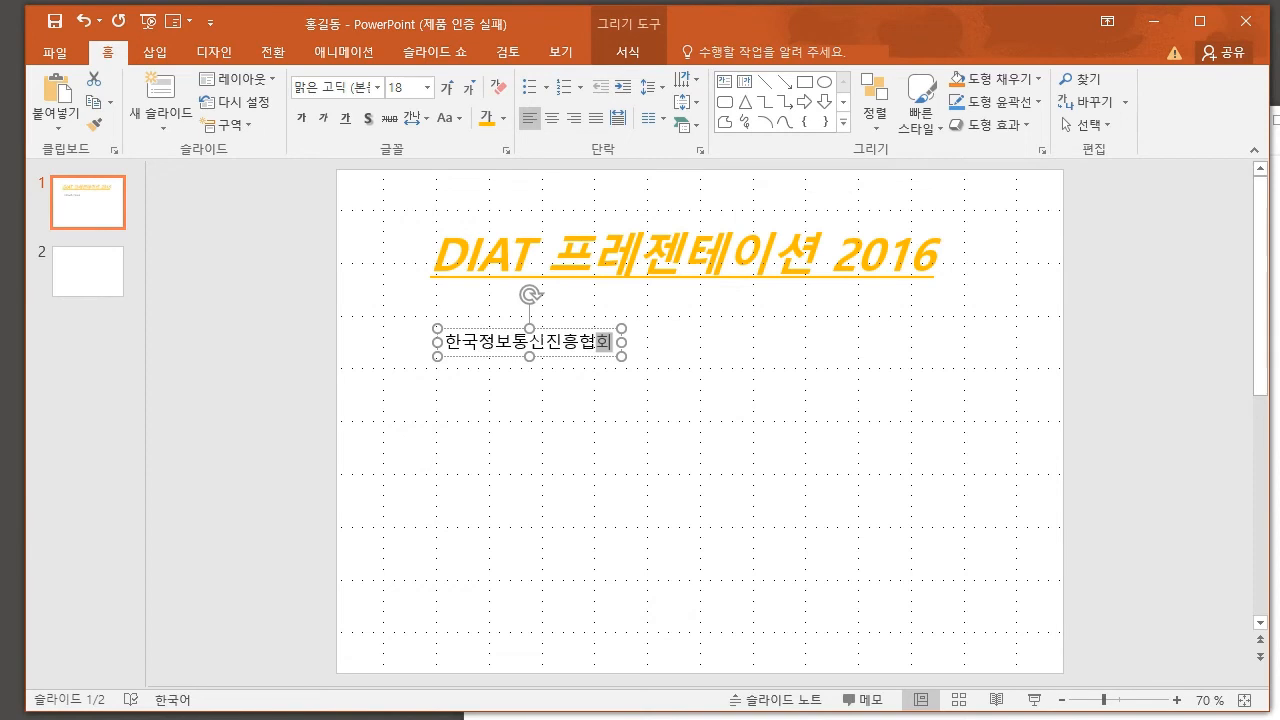
- Format all the text in the new text box as 궁서 at 40 pt
key(ctrl+a)
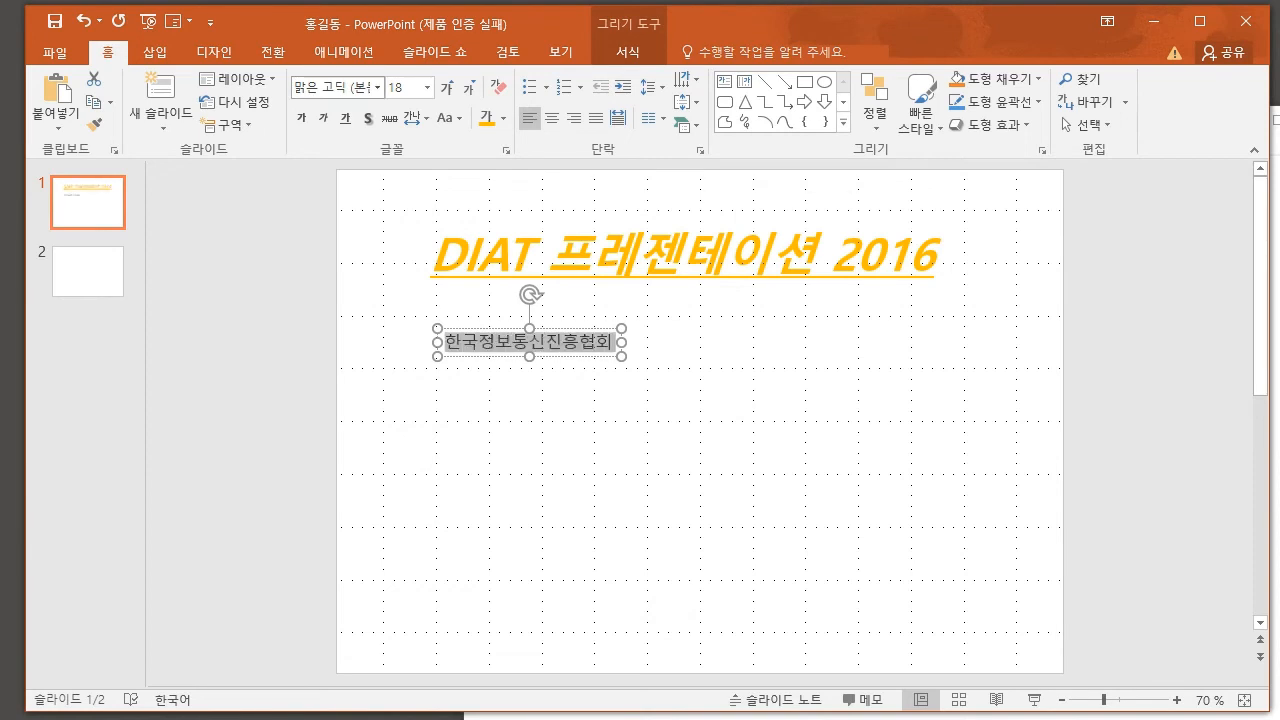
click(330, 87)
text(궁서)
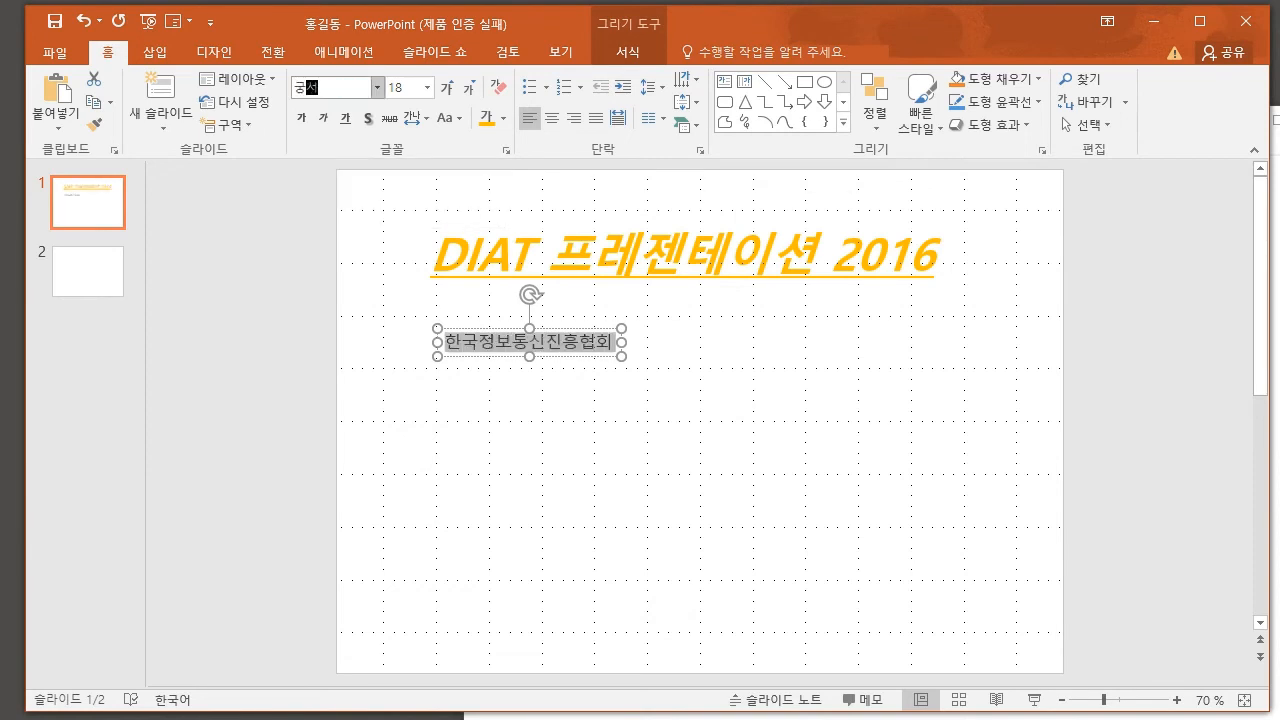
key(Return)
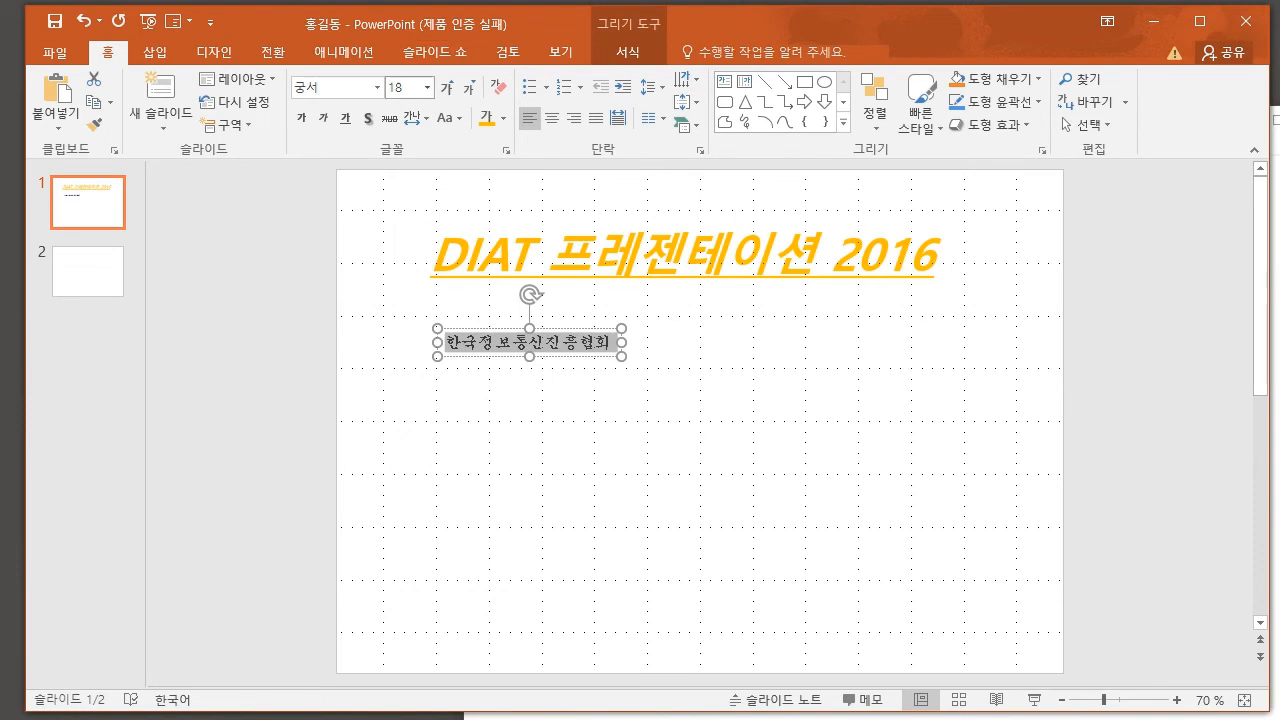
click(398, 88)
text(40)
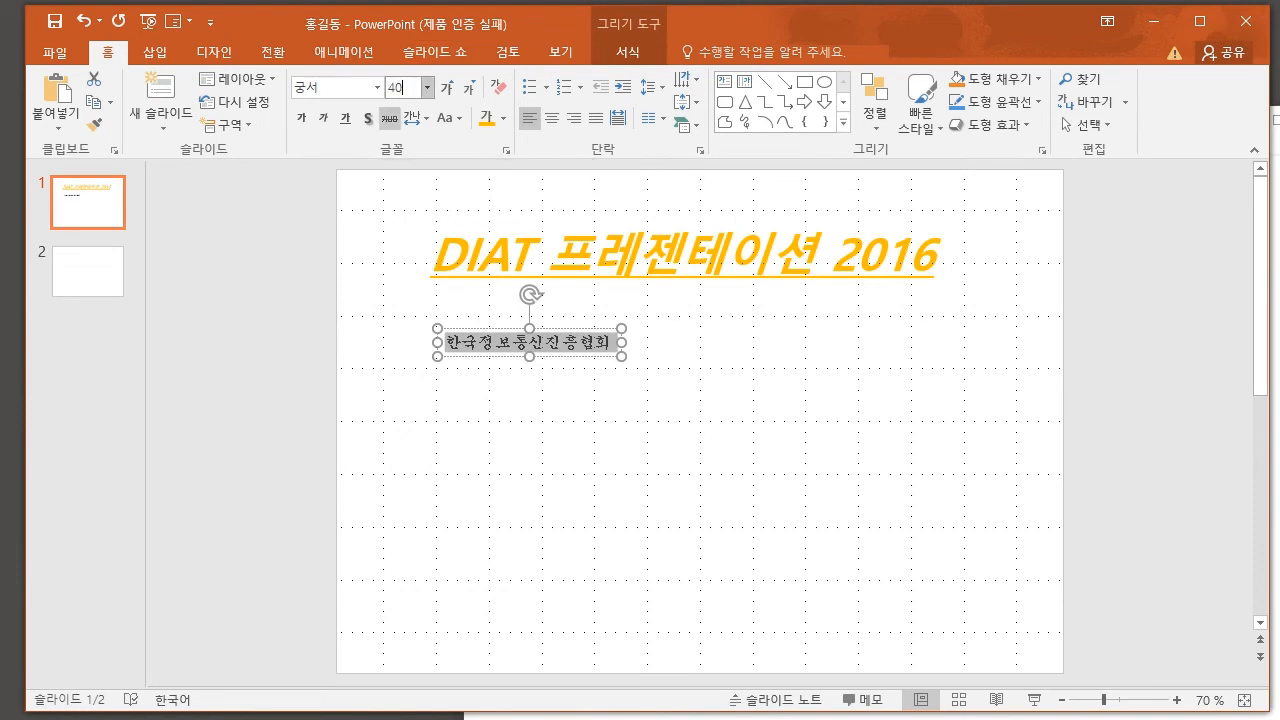
key(Return)
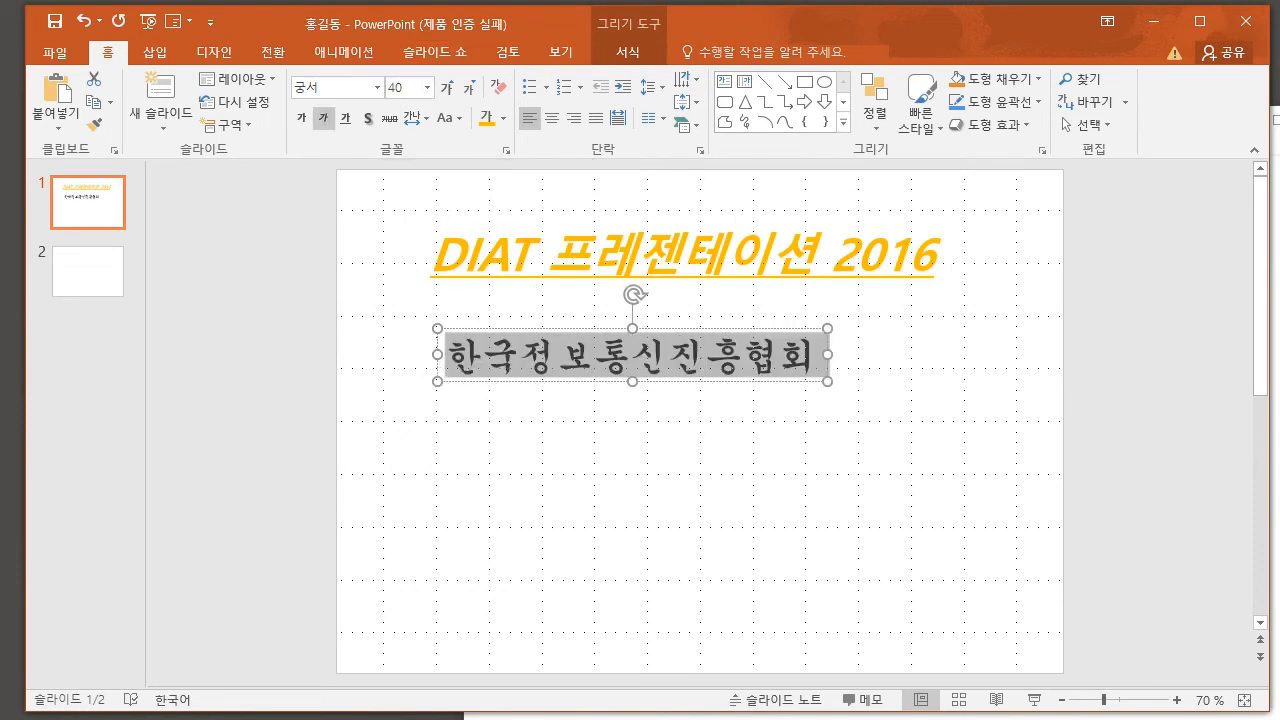
- Italicize the "한국정보통신진흥협회" text and apply a text shadow
click(323, 118)
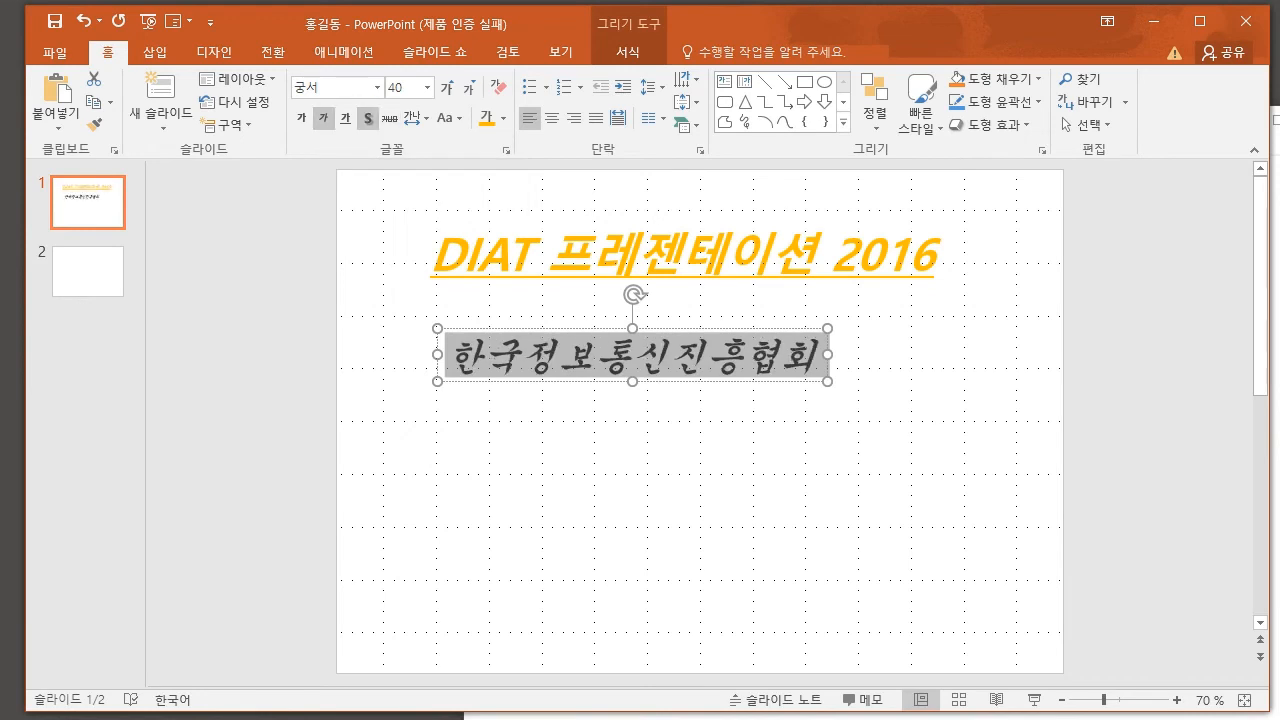
click(368, 118)
click(620, 475)
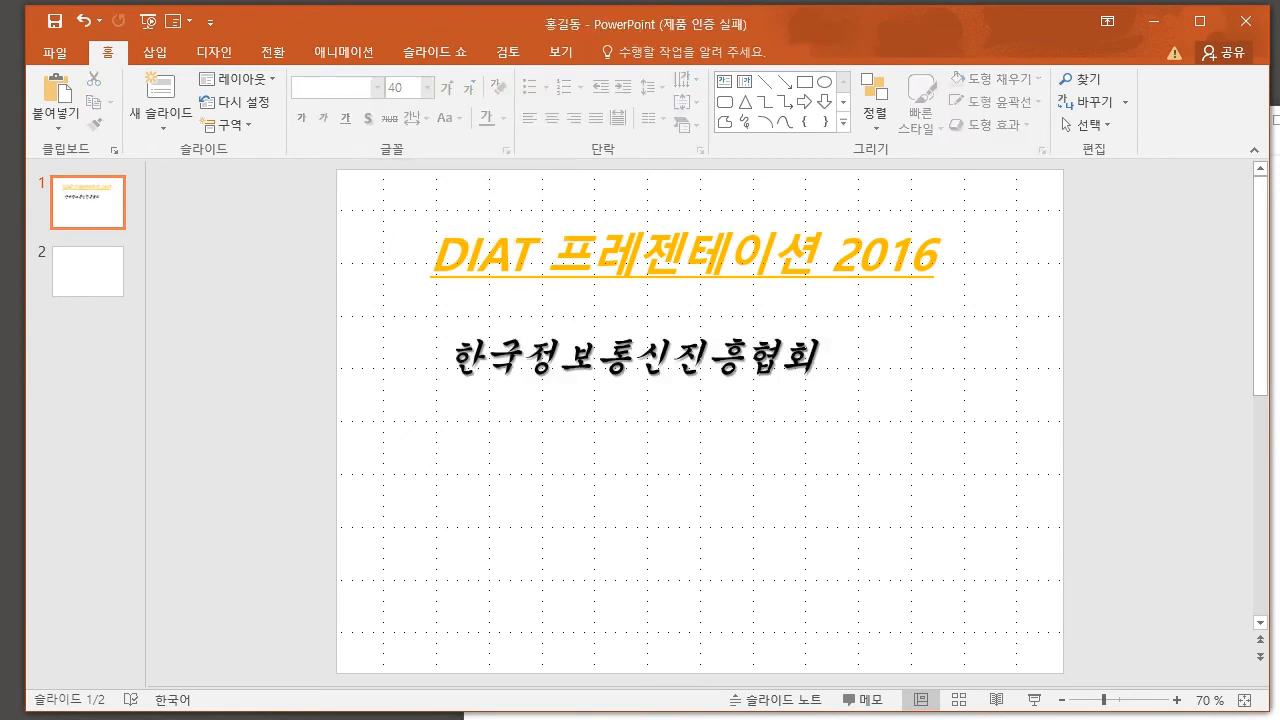
- Move the "한국정보통신진흥협회" text box up and slightly left, directly beneath the title
right_click(589, 354)
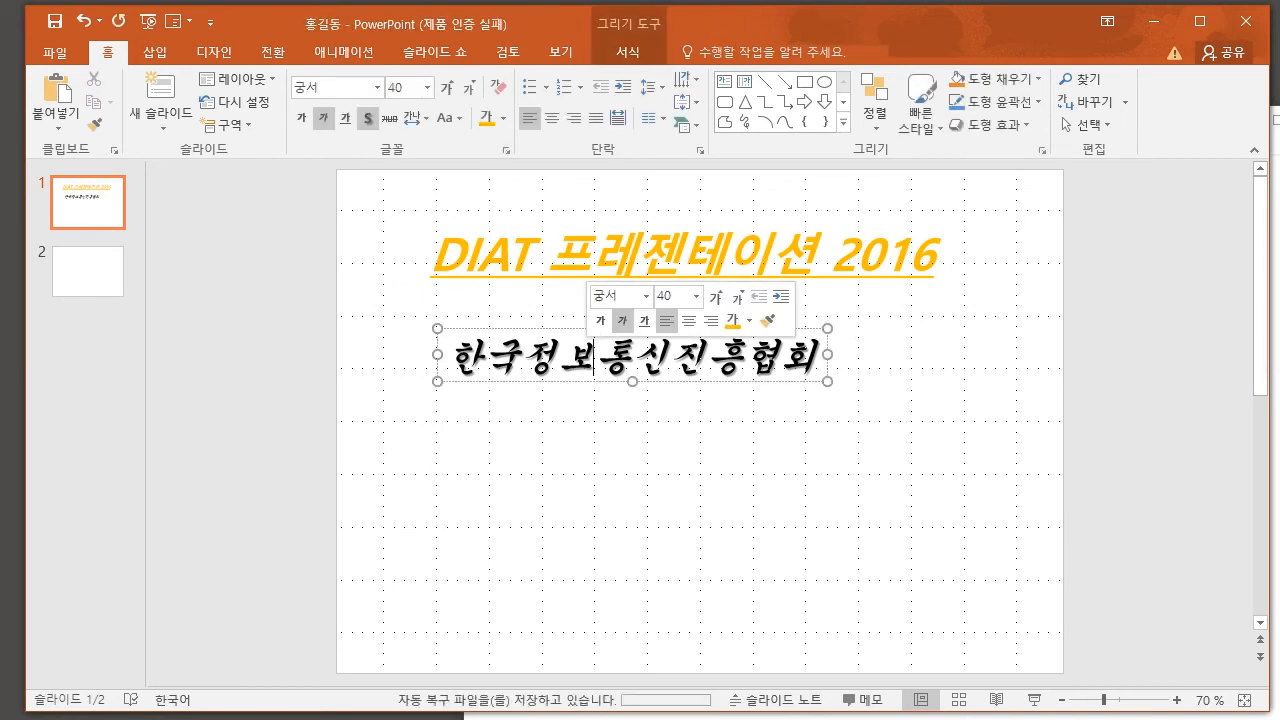
drag(540, 329, 524, 299)
click(560, 430)
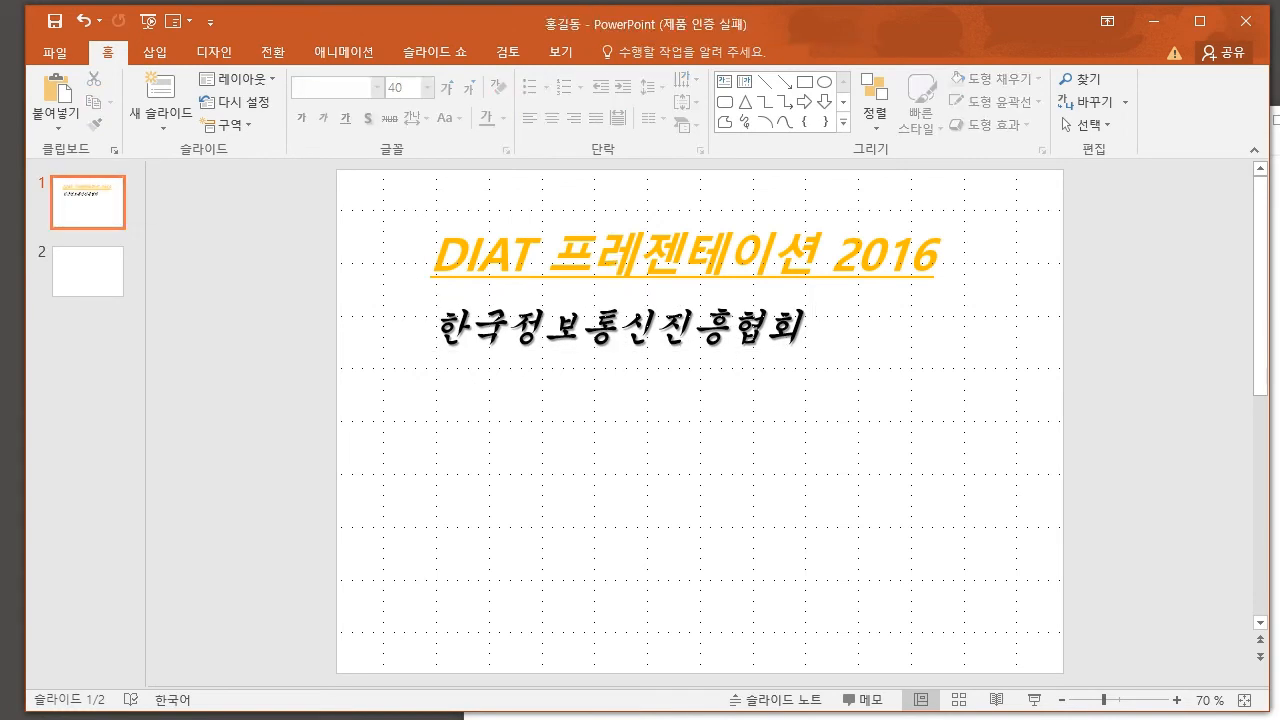
click(636, 254)
click(616, 328)
click(640, 430)
click(645, 256)
click(650, 328)
click(645, 430)
click(650, 256)
click(652, 328)
click(650, 430)
- Switch to the Notepad notes and extend the shape bullet under 2강 진도 to read "도형 만들기, 꾸미기" before its parentheses
key(alt+Tab)
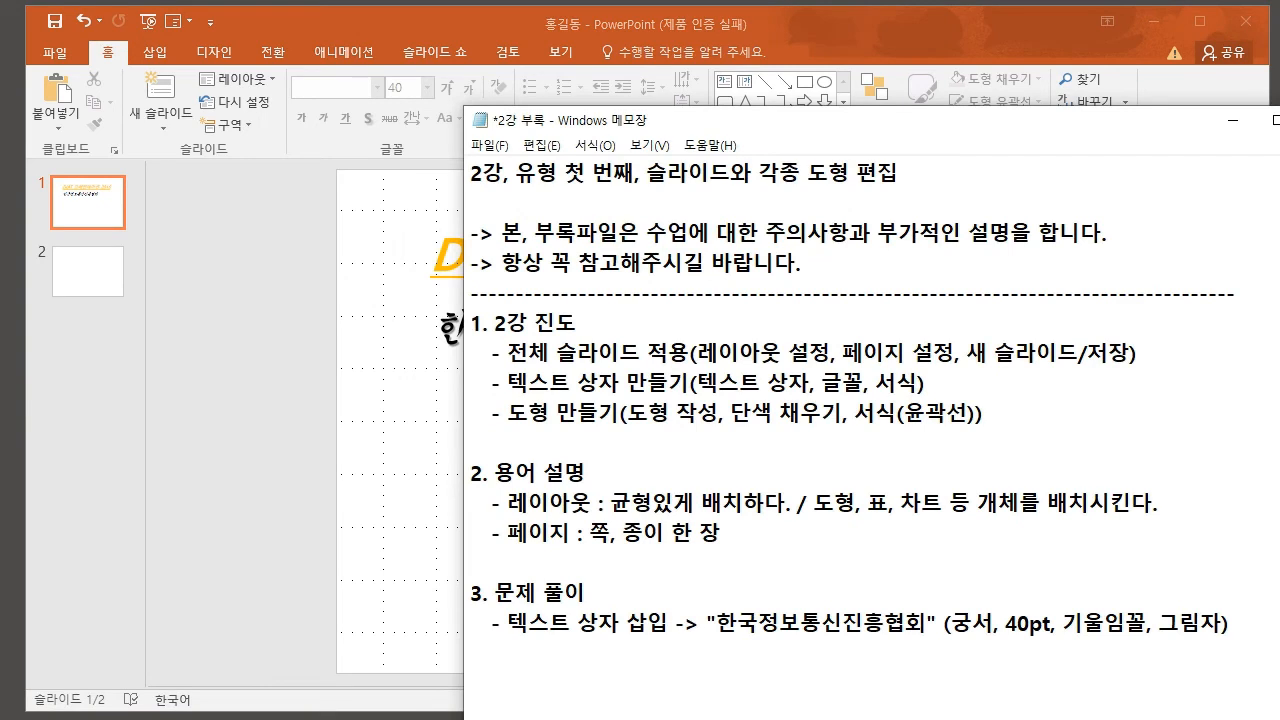
drag(508, 413, 620, 413)
click(620, 413)
drag(984, 413, 528, 413)
click(528, 413)
click(620, 413)
text(, 꾸미기)
- Add " / 효과, 그림자 등" after "서식(윤곽선)" inside the shape bullet's closing parenthesis
key(End)
key(Left)
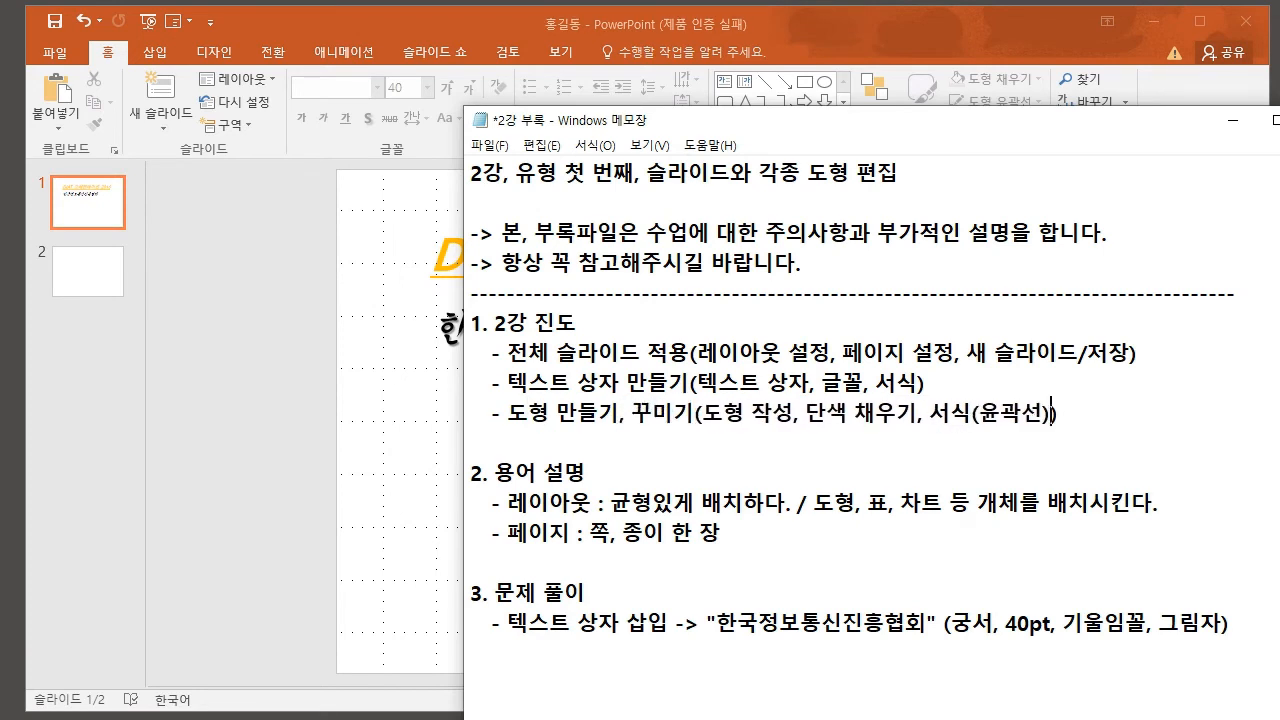
text(/ 효과, 그림자..)
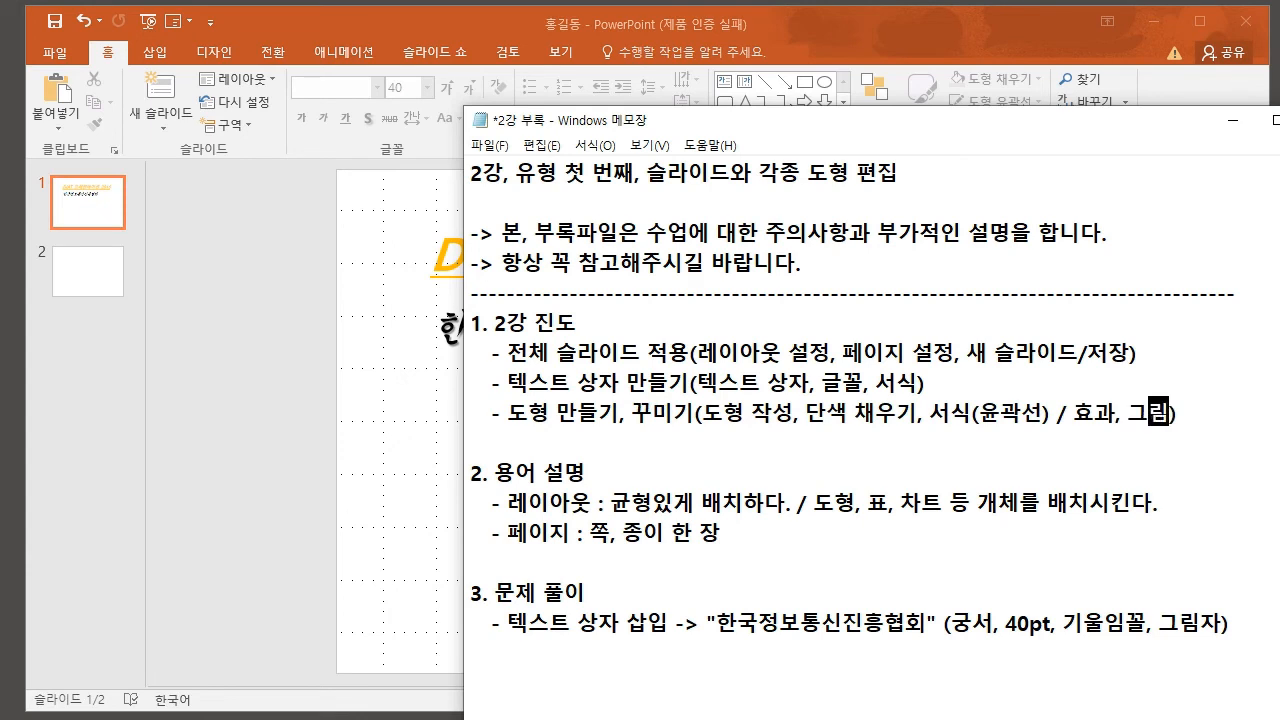
key(BackSpace)
key(BackSpace)
text(등)
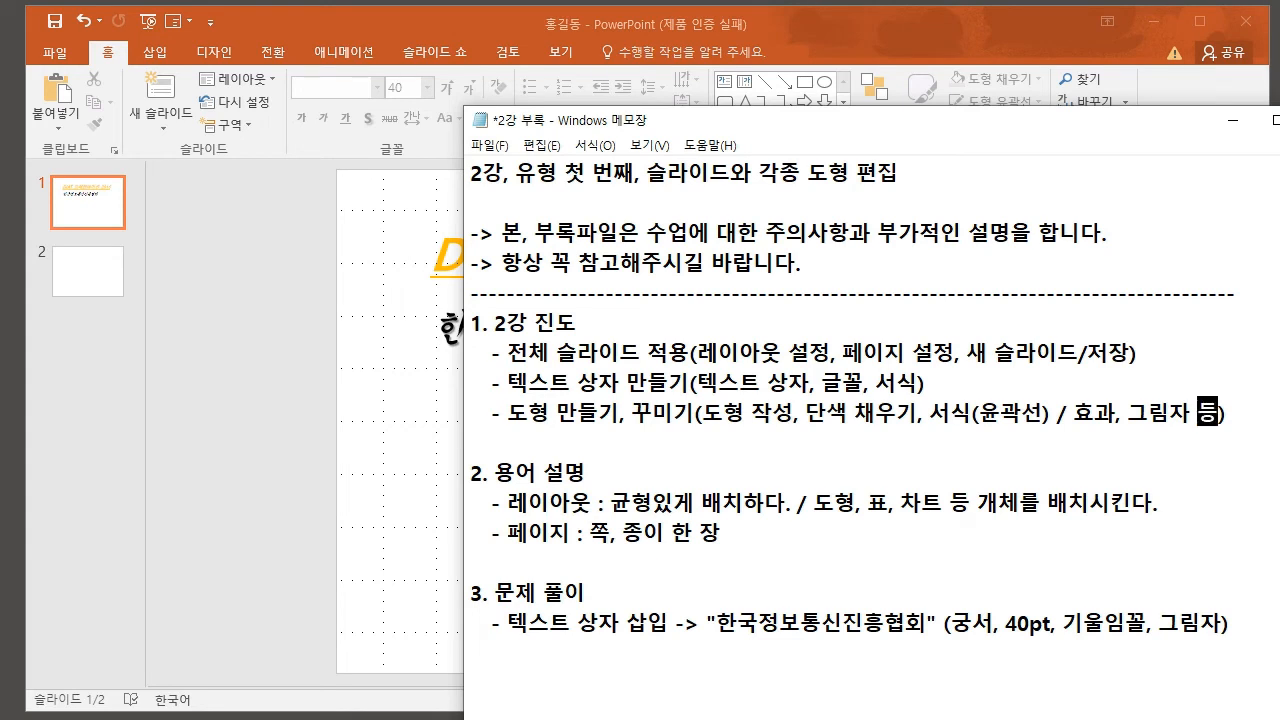
- Switch to PowerPoint and draw a rectangle about 9.82 cm wide and 4.7 cm high below the second text box
key(alt+Tab)
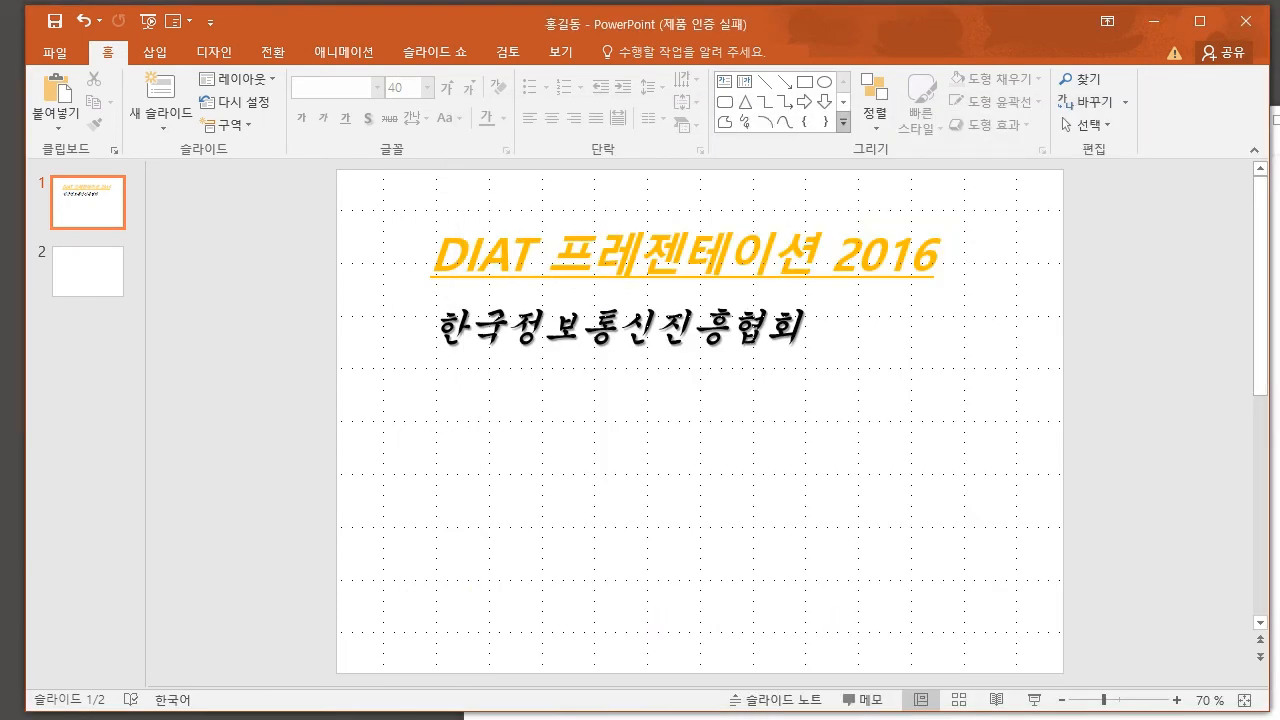
click(843, 122)
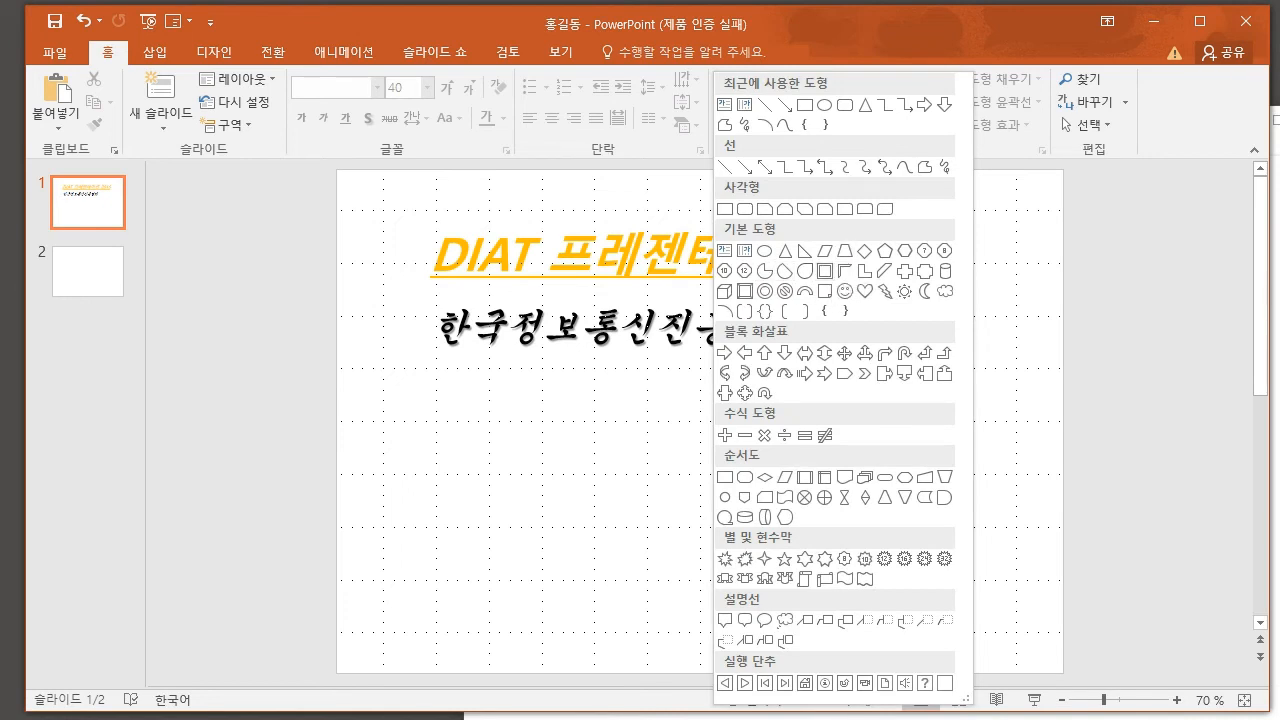
click(155, 52)
click(155, 52)
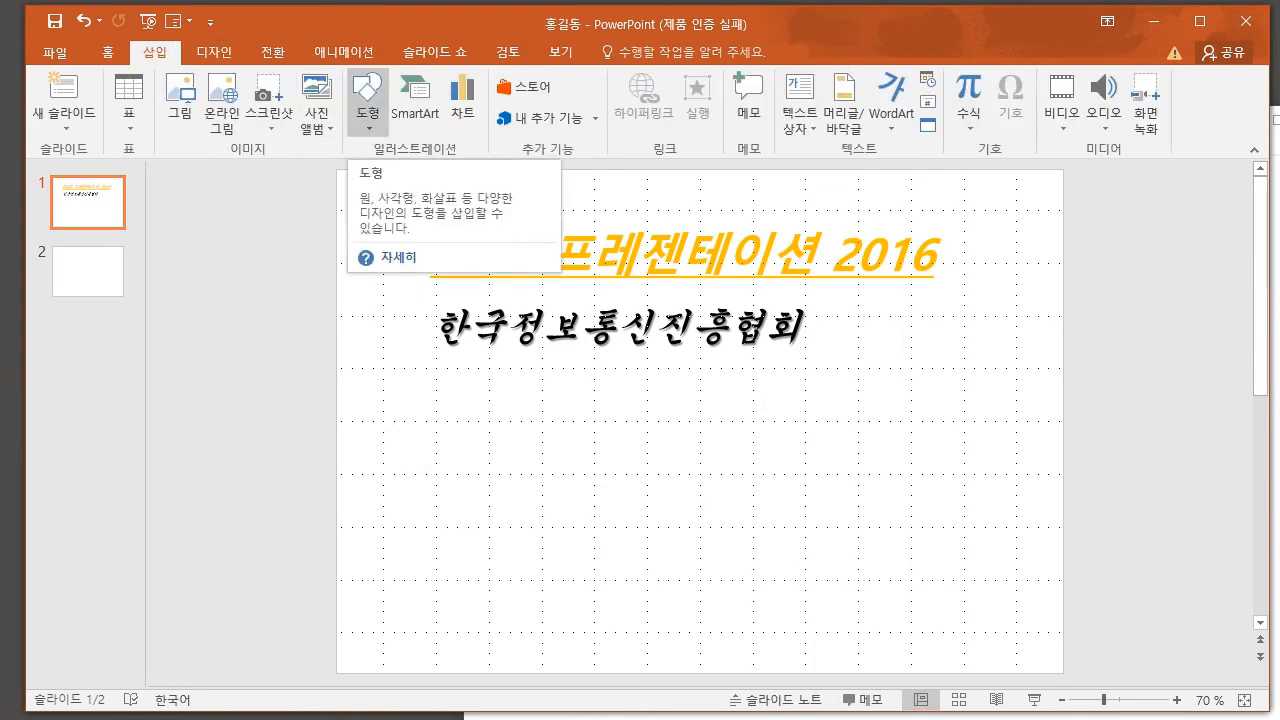
click(368, 100)
click(368, 100)
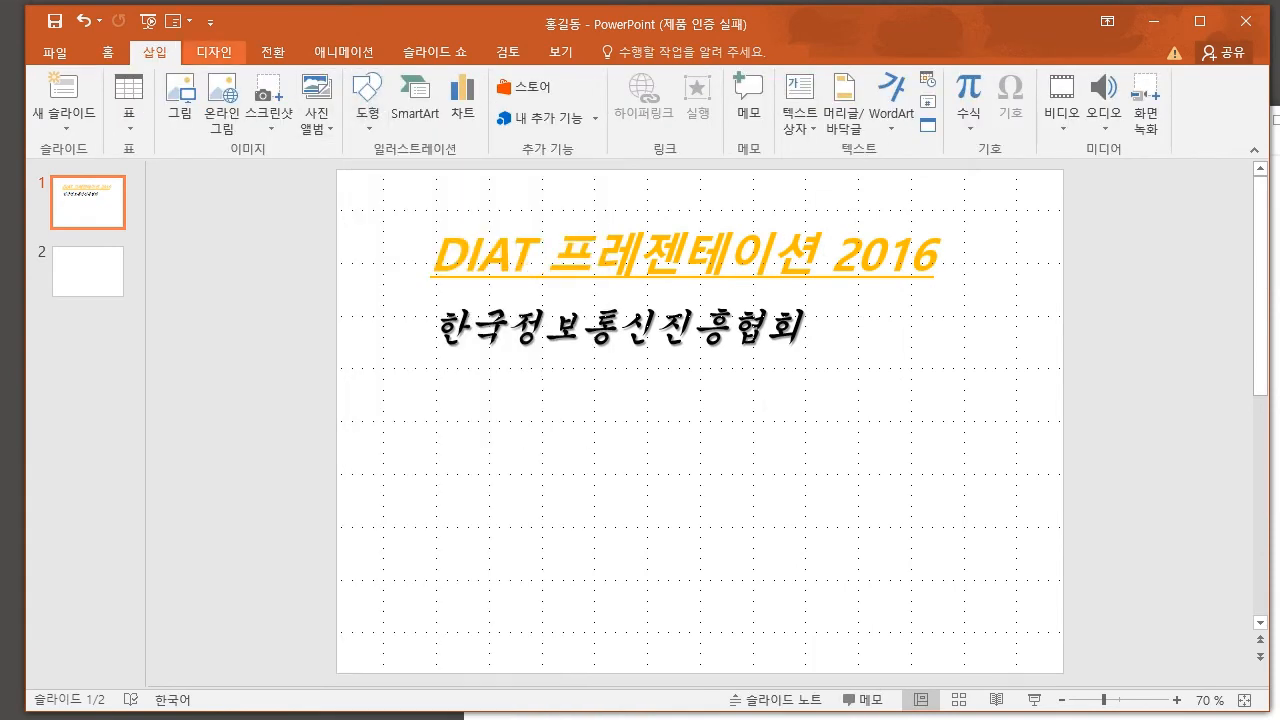
click(368, 100)
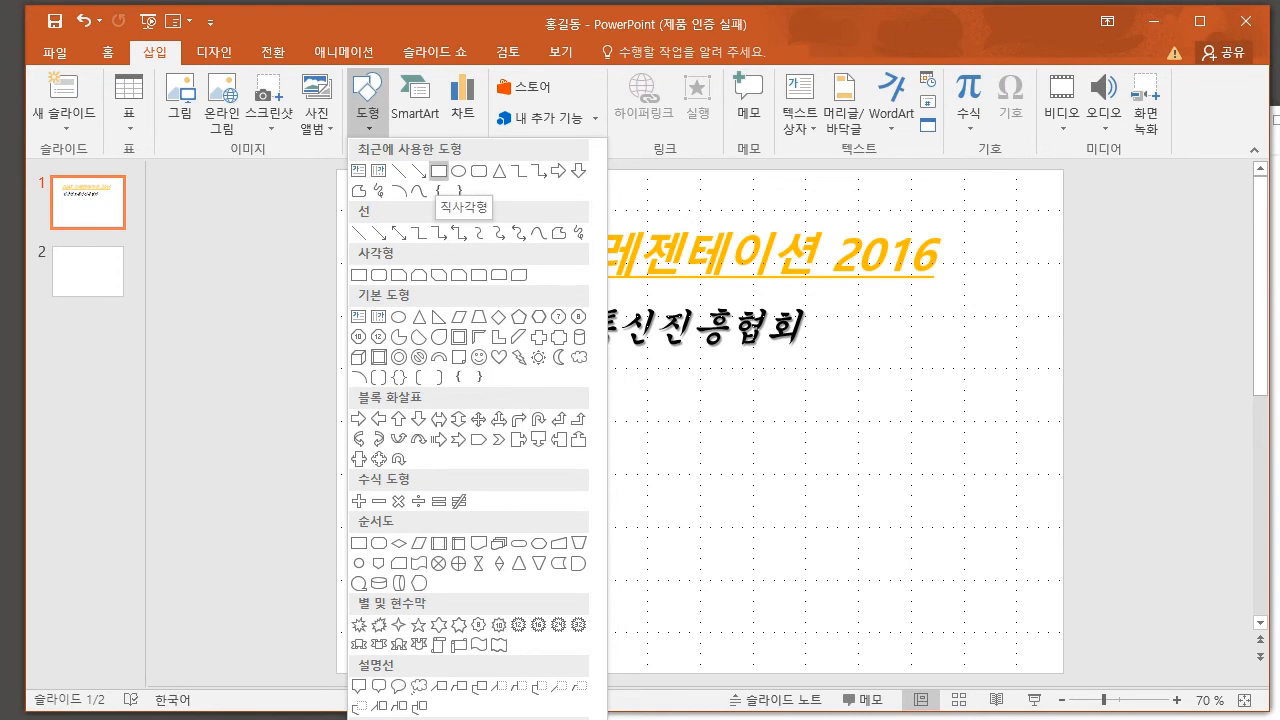
click(438, 170)
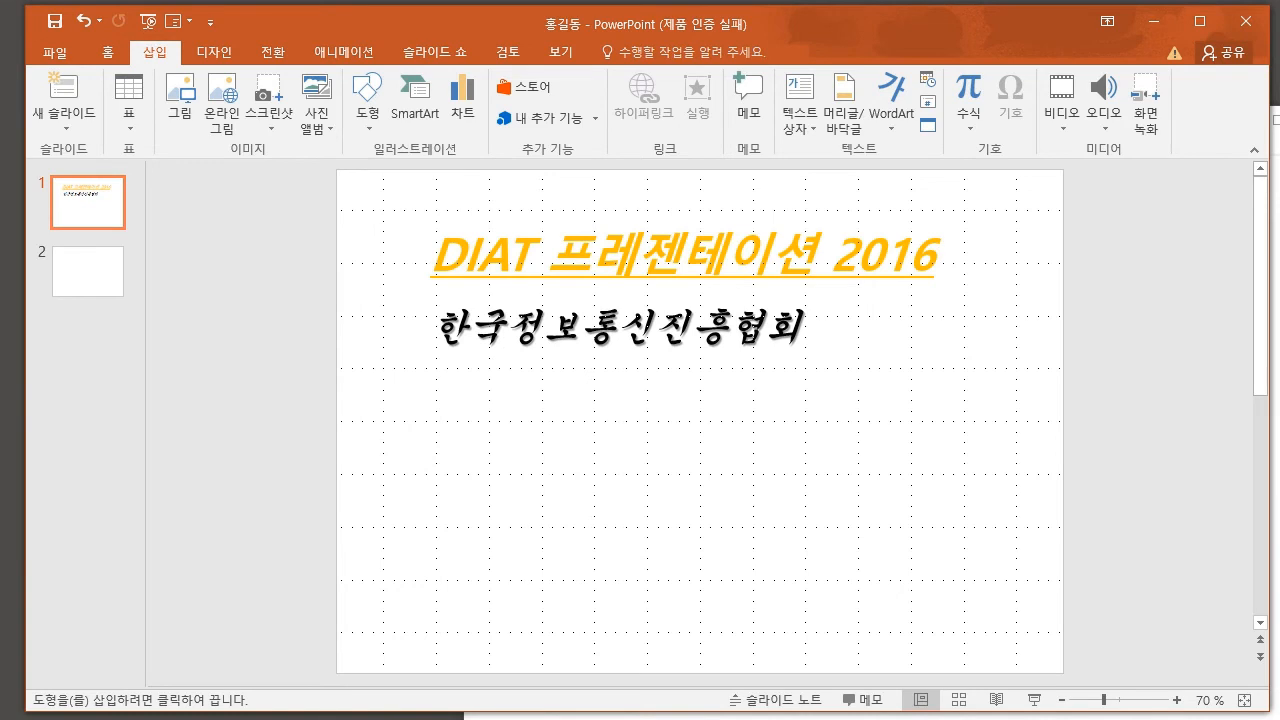
drag(438, 374, 698, 500)
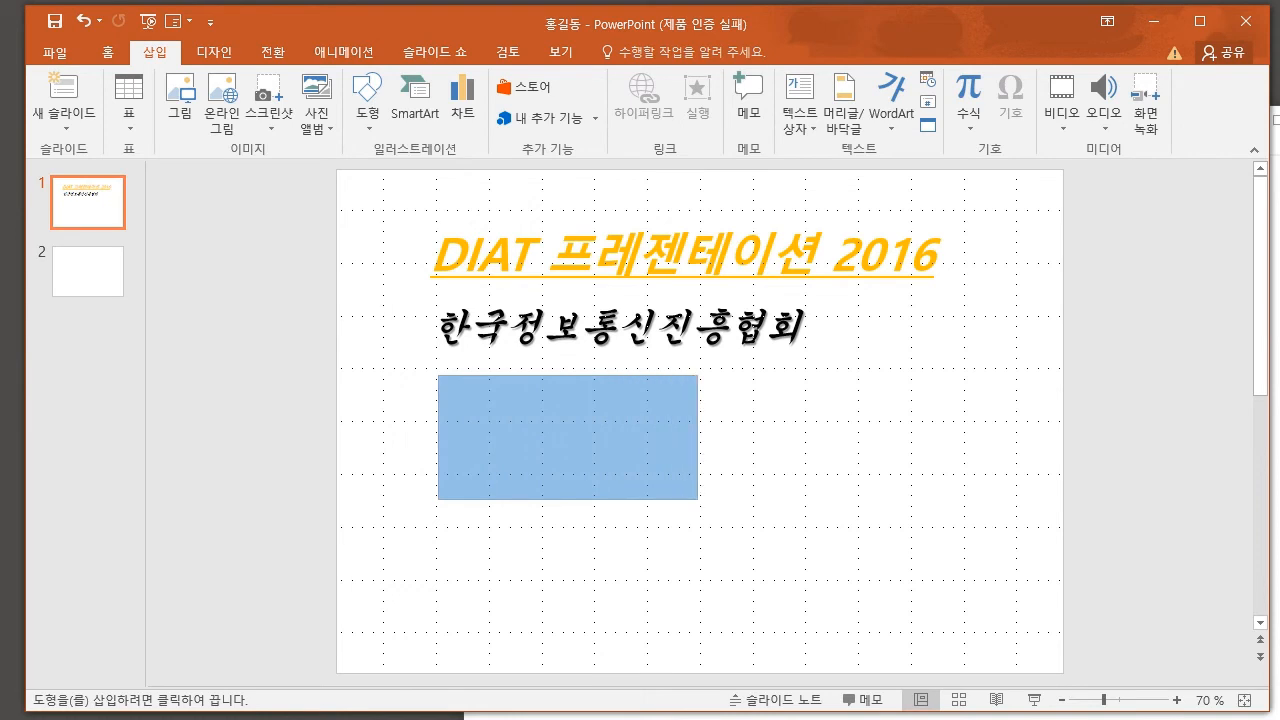
drag(698, 500, 698, 500)
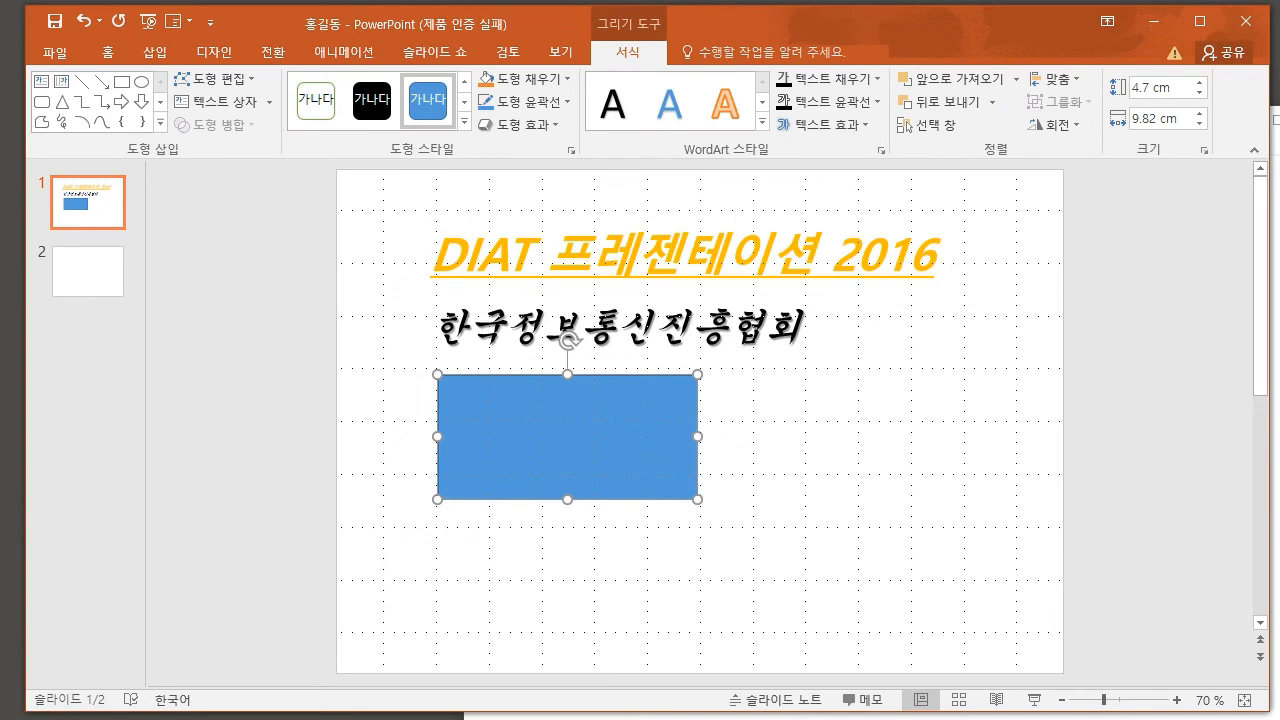
key(Escape)
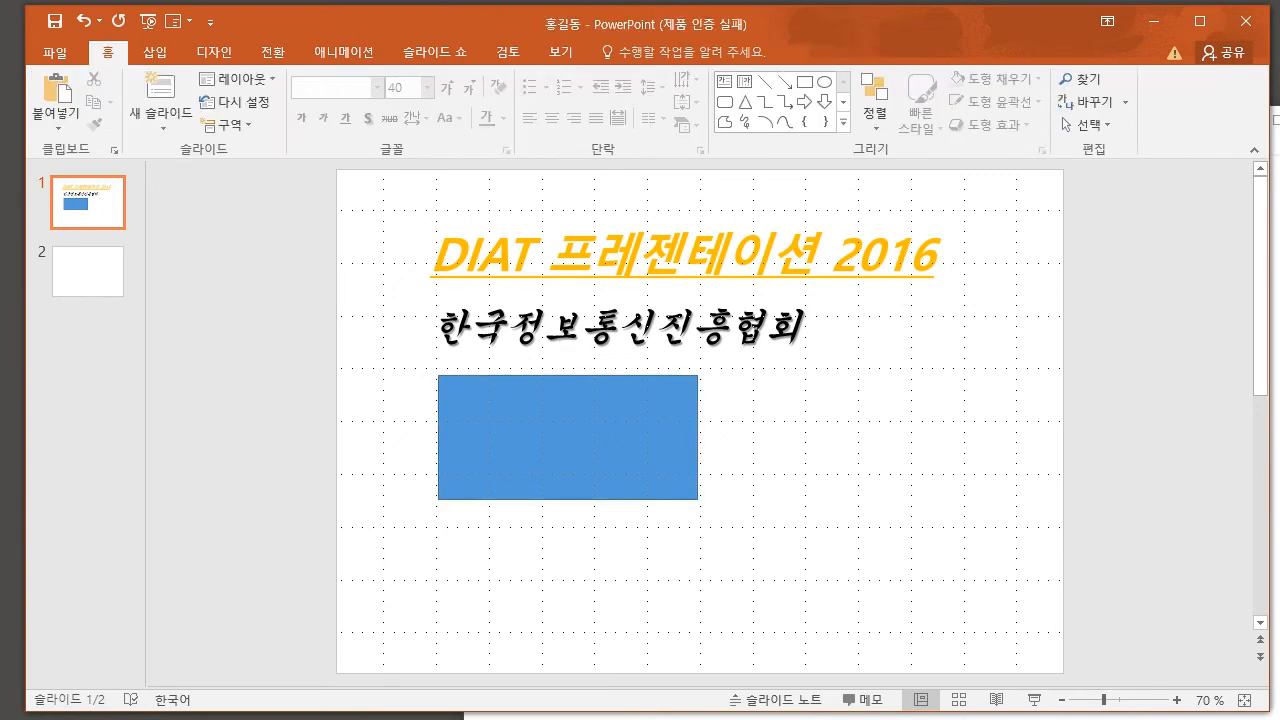
- Move the blue rectangle slightly up, closer beneath the "한국정보통신진흥협회" text
click(568, 437)
key(Escape)
scroll(700, 421, up, 10)
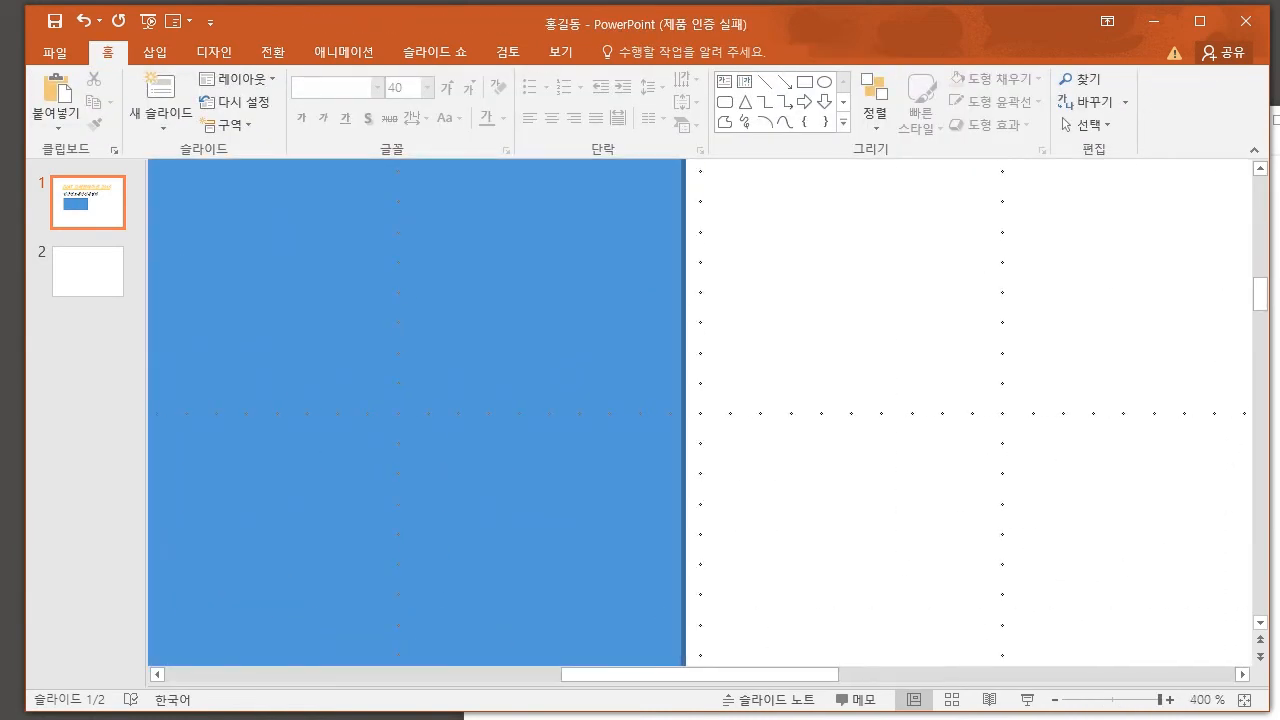
scroll(700, 421, down, 10)
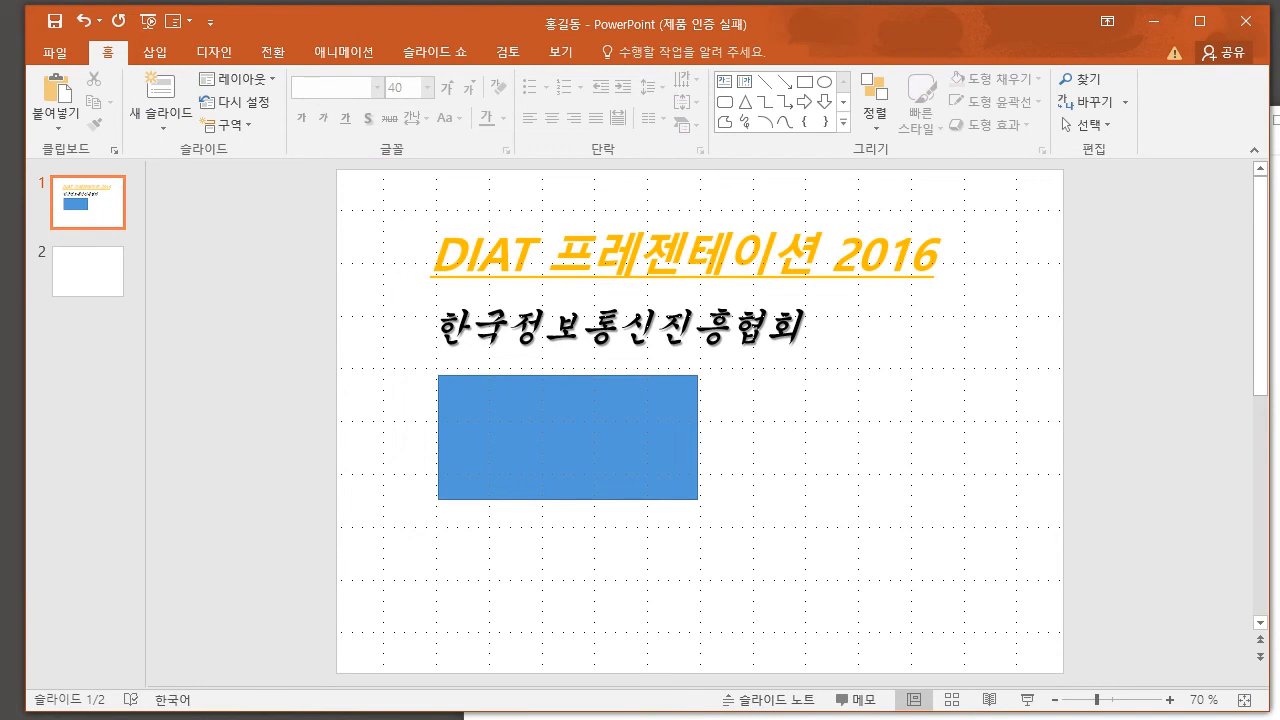
drag(568, 437, 514, 571)
drag(514, 571, 567, 427)
key(Escape)
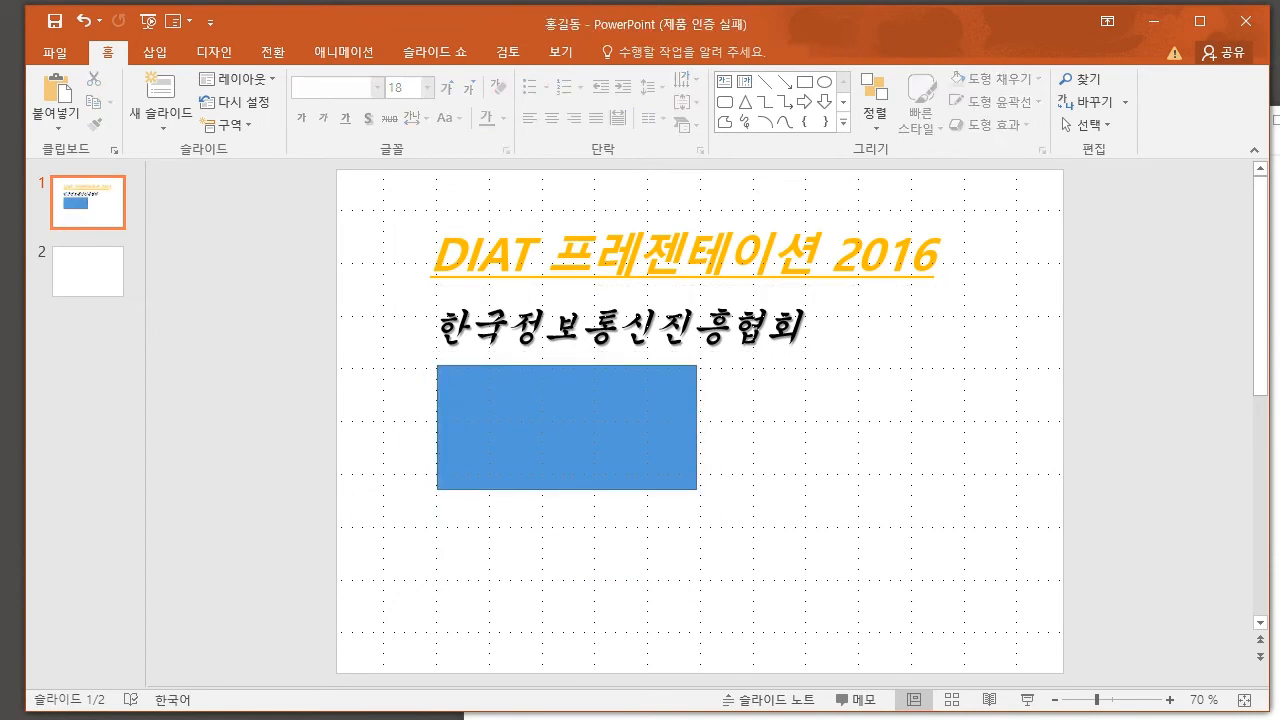
- Fill the rectangle below the "한국정보통신진흥협회" text with the standard blue colour
click(567, 427)
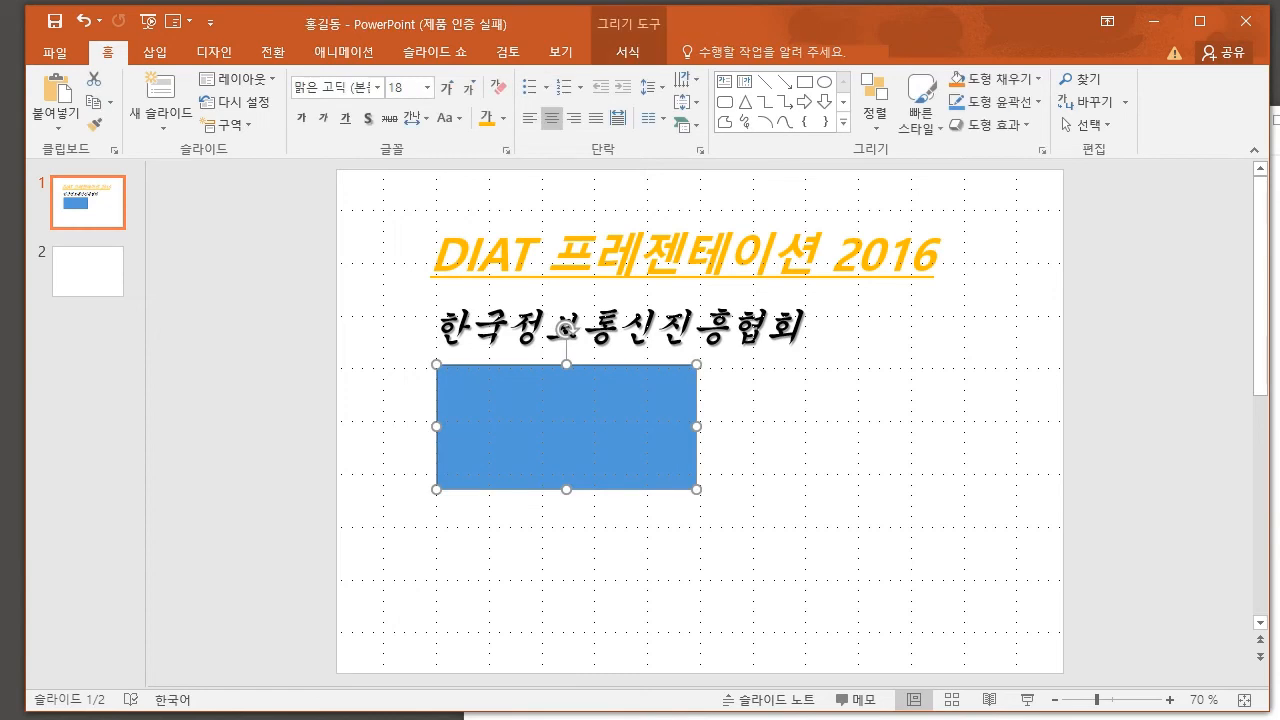
click(628, 52)
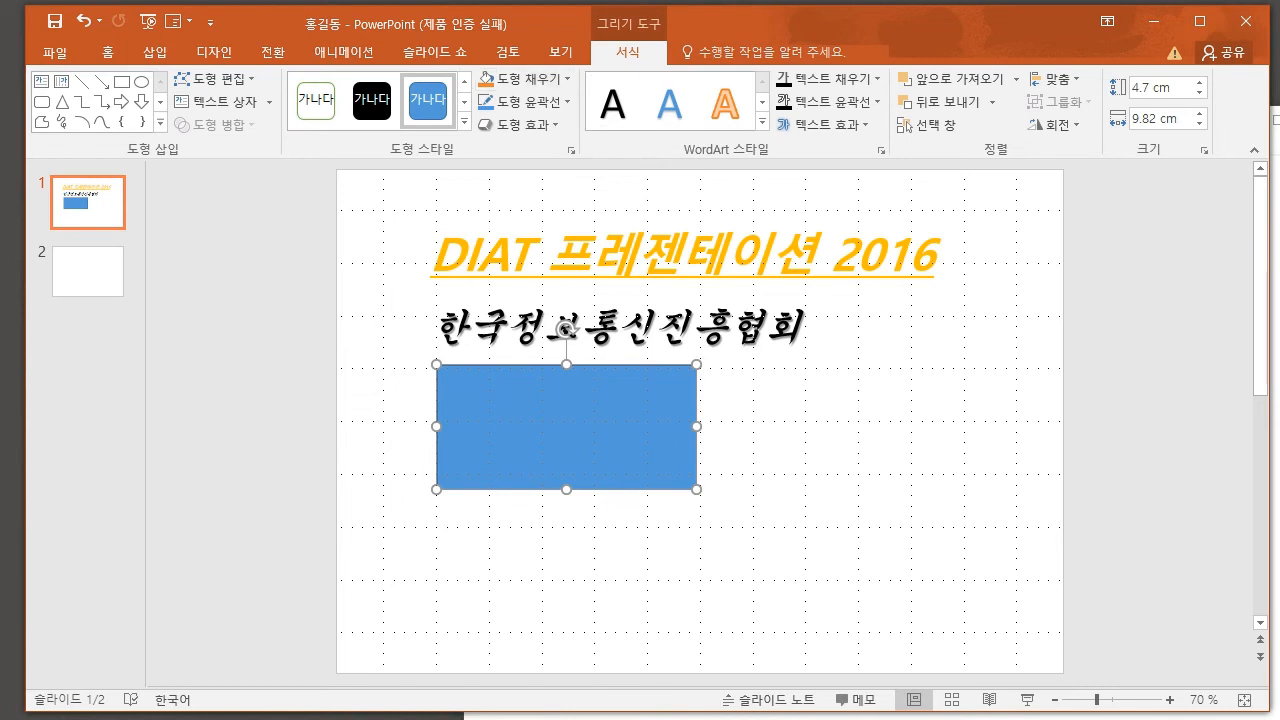
click(560, 78)
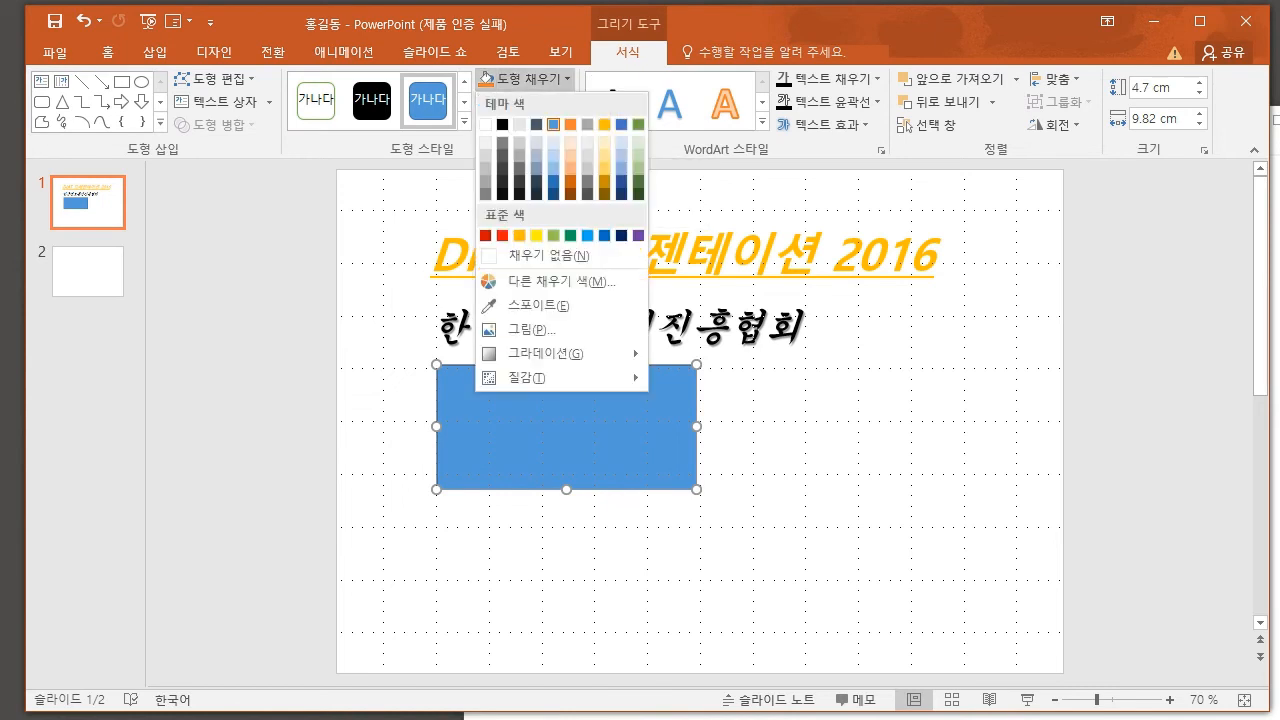
click(560, 78)
click(560, 78)
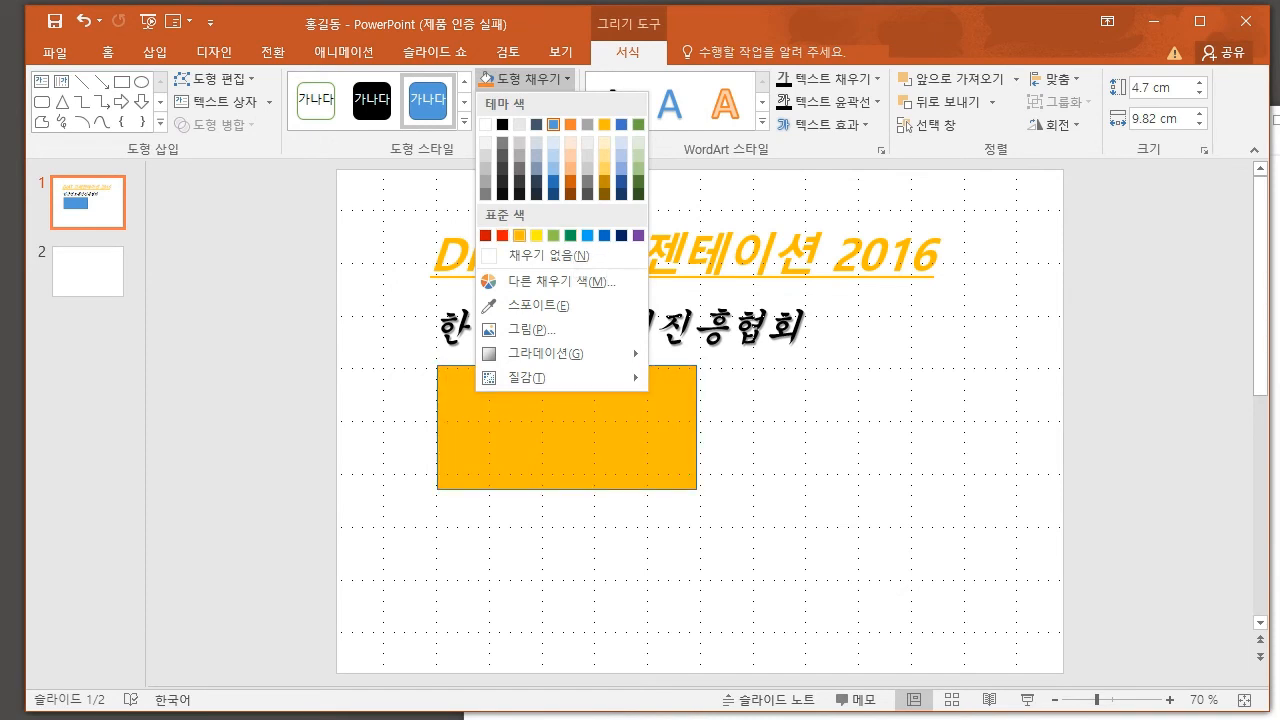
click(604, 235)
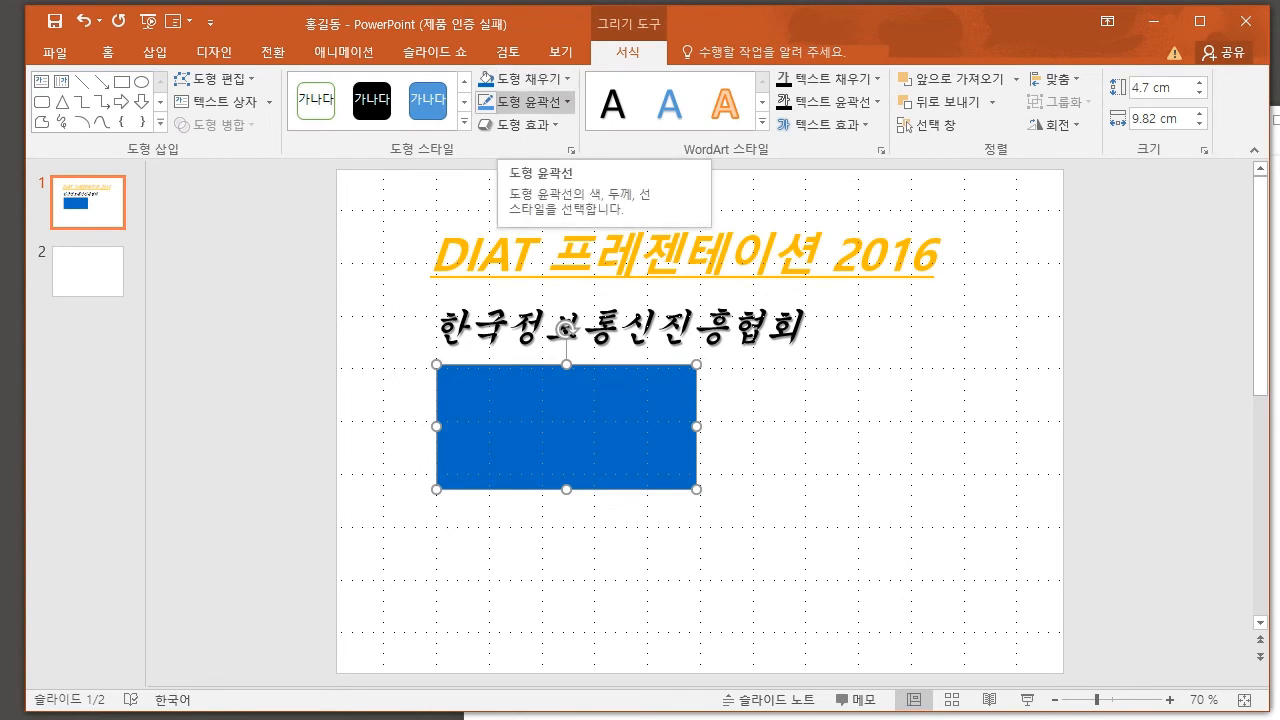
- Give the blue rectangle a black outline with a thickness of 1½ pt
click(522, 101)
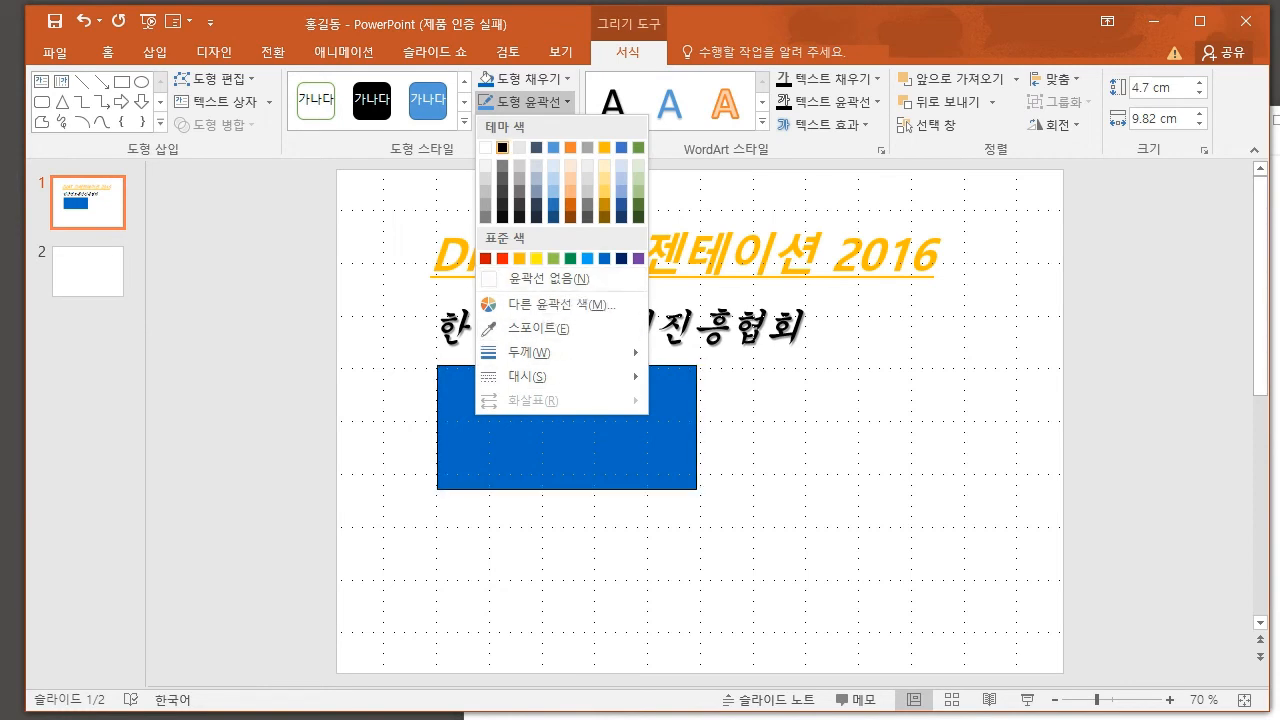
click(545, 279)
click(522, 101)
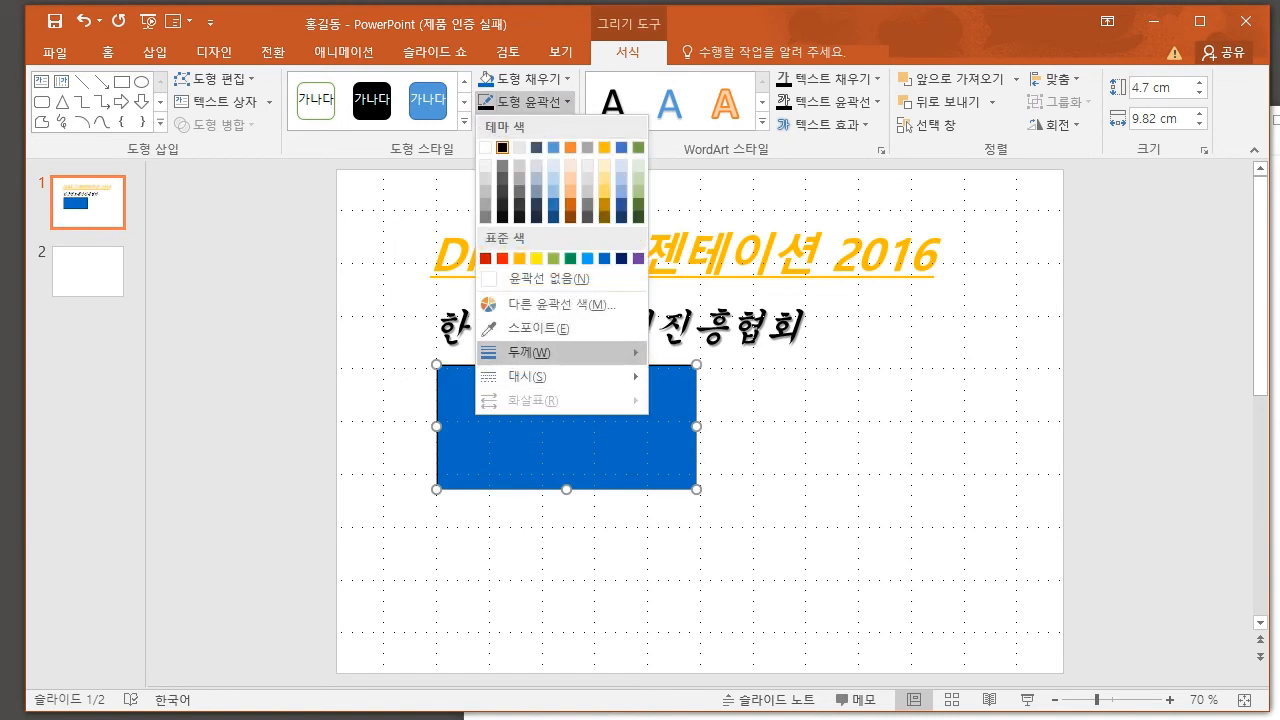
mouse_move(540, 352)
click(722, 441)
key(Escape)
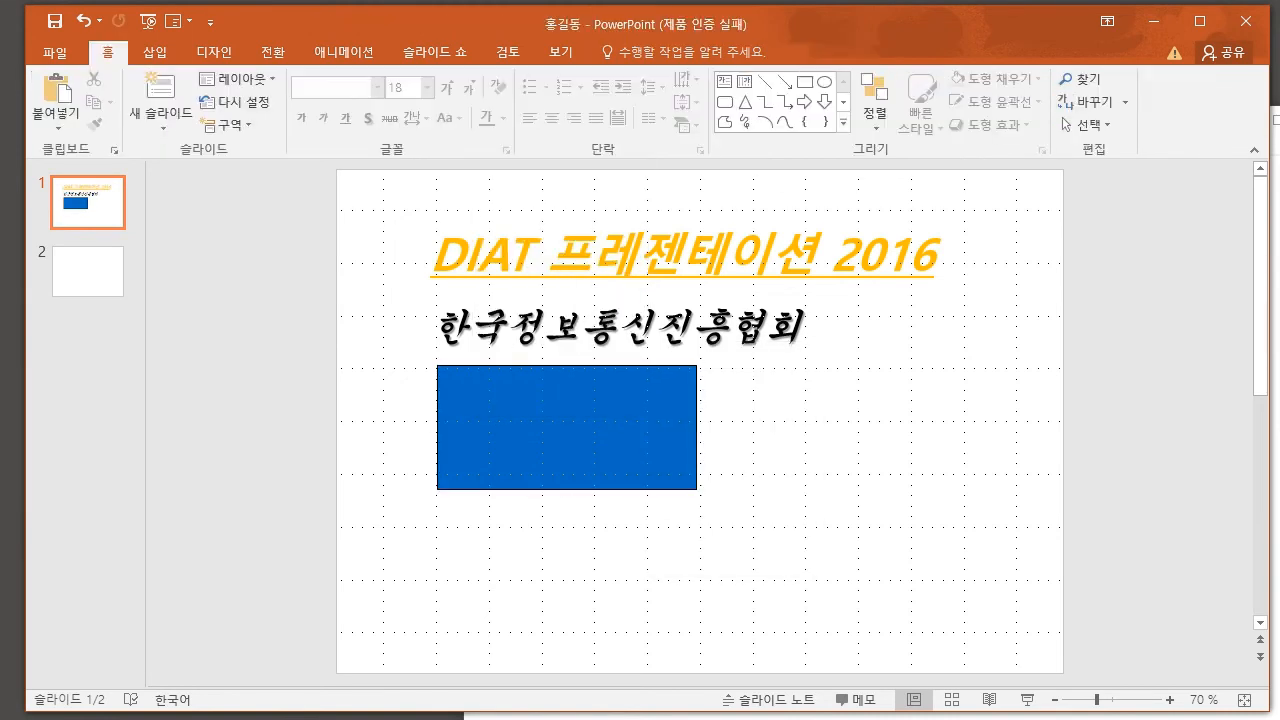
- Set the blue rectangle's outline thickness to 2¼ pt
click(566, 427)
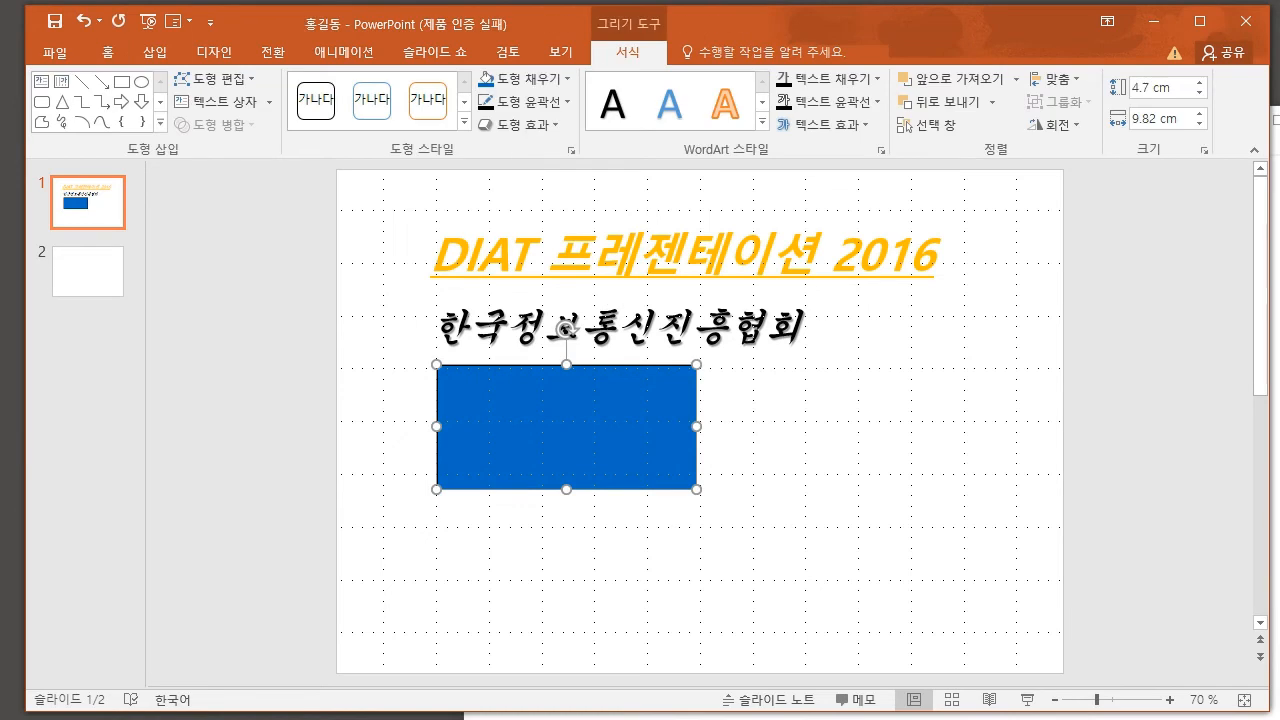
click(522, 101)
mouse_move(560, 352)
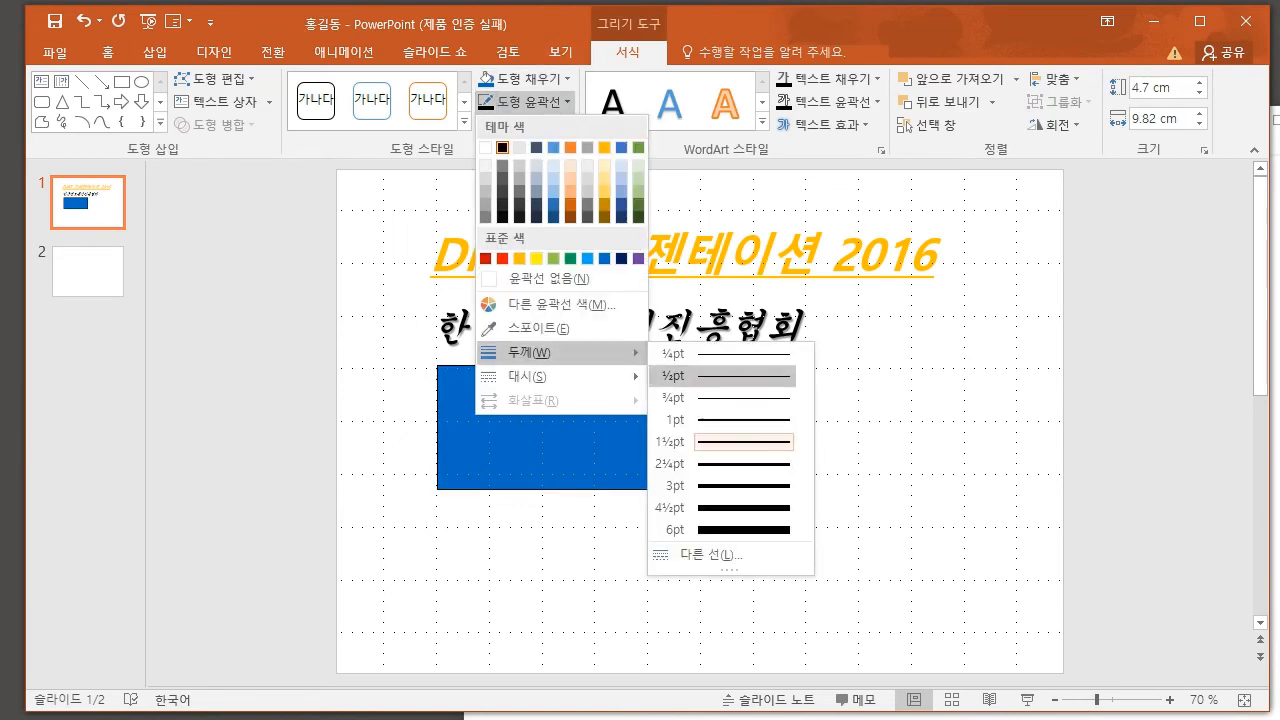
click(740, 460)
key(Escape)
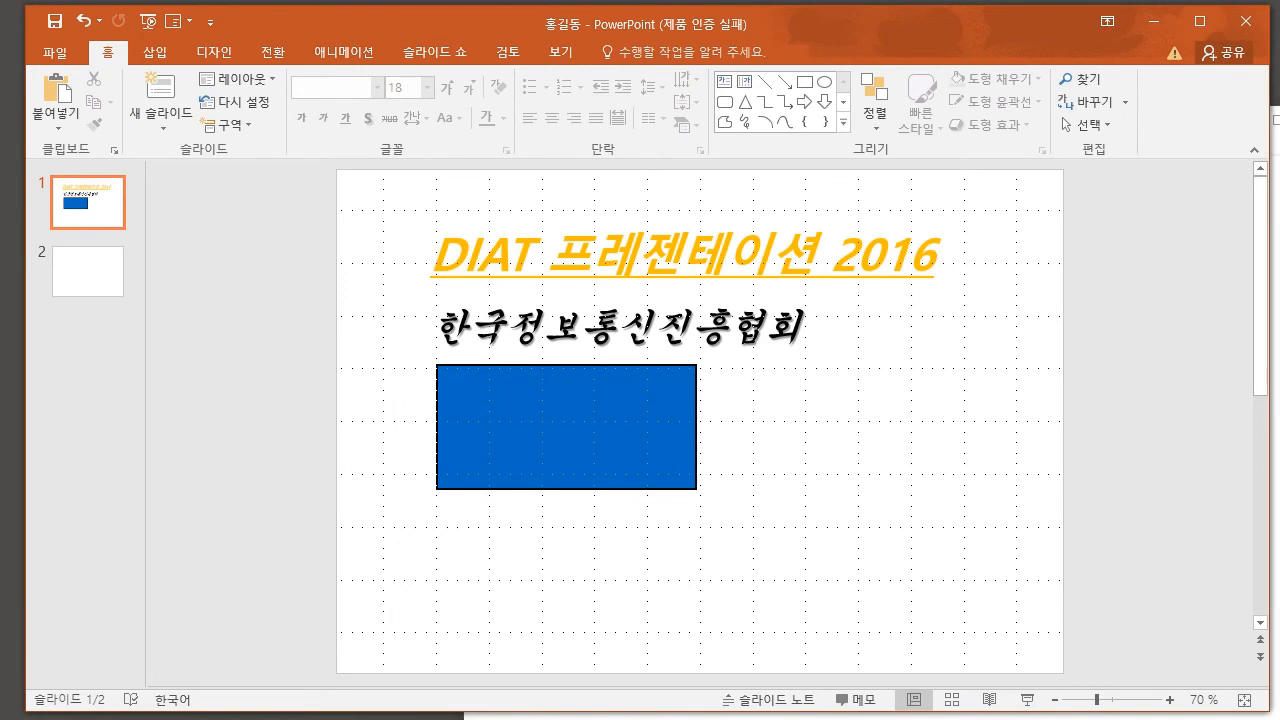
click(566, 427)
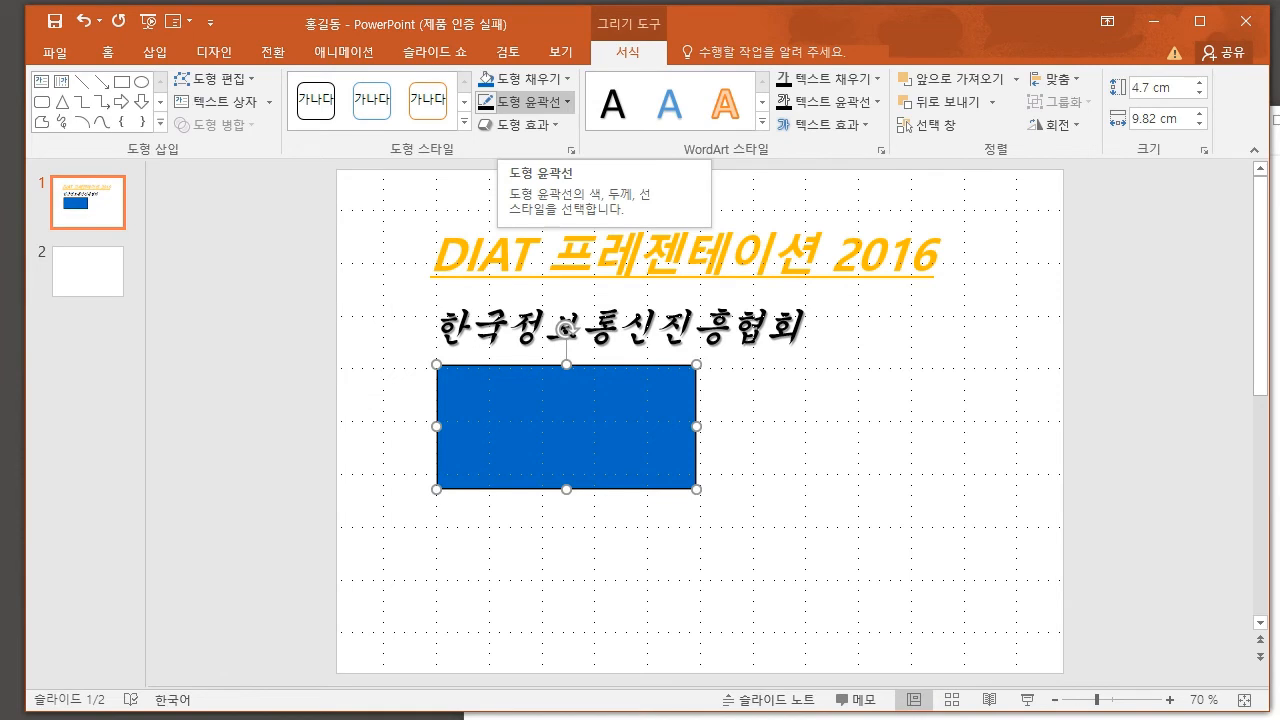
- Switch to the Notepad notes and start a bullet "- 도형 만들기 ->" below the text box bullet under 3. 문제 풀이
click(780, 716)
click(864, 623)
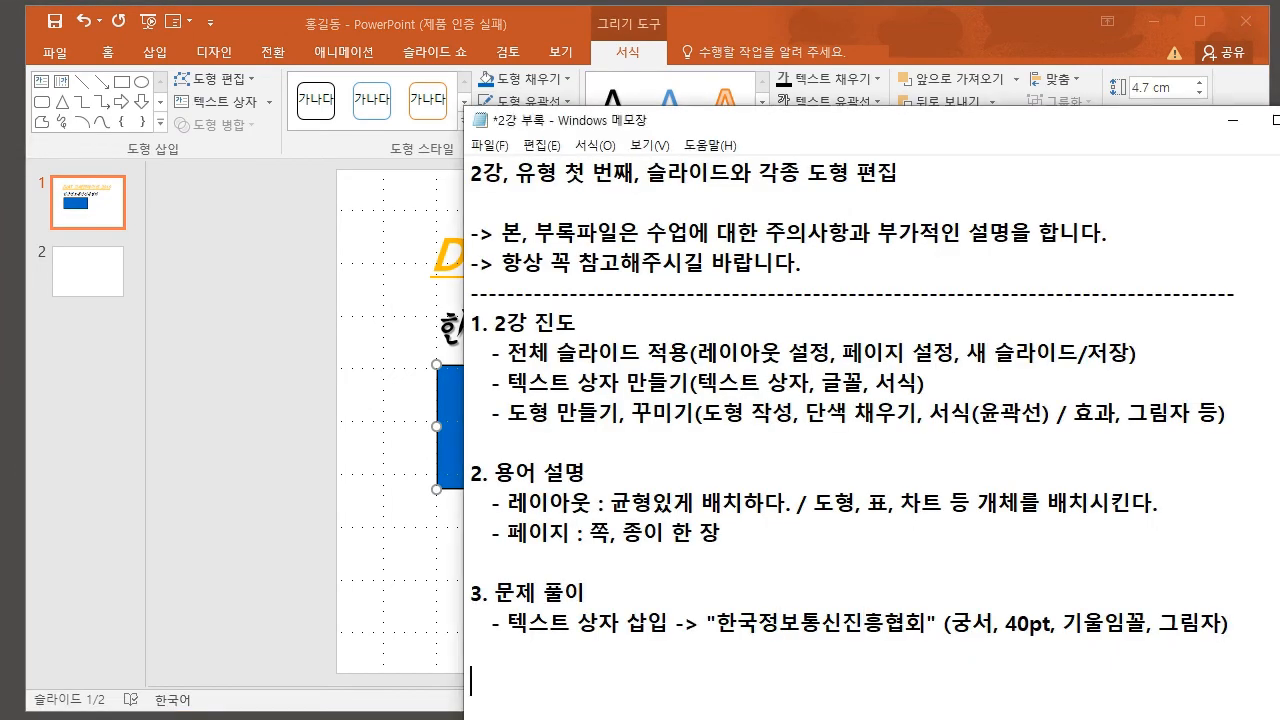
scroll(848, 414, down, 3)
click(472, 531)
key(Up)
key(Up)
key(Up)
key(Up)
text(- )
text(도형 만드)
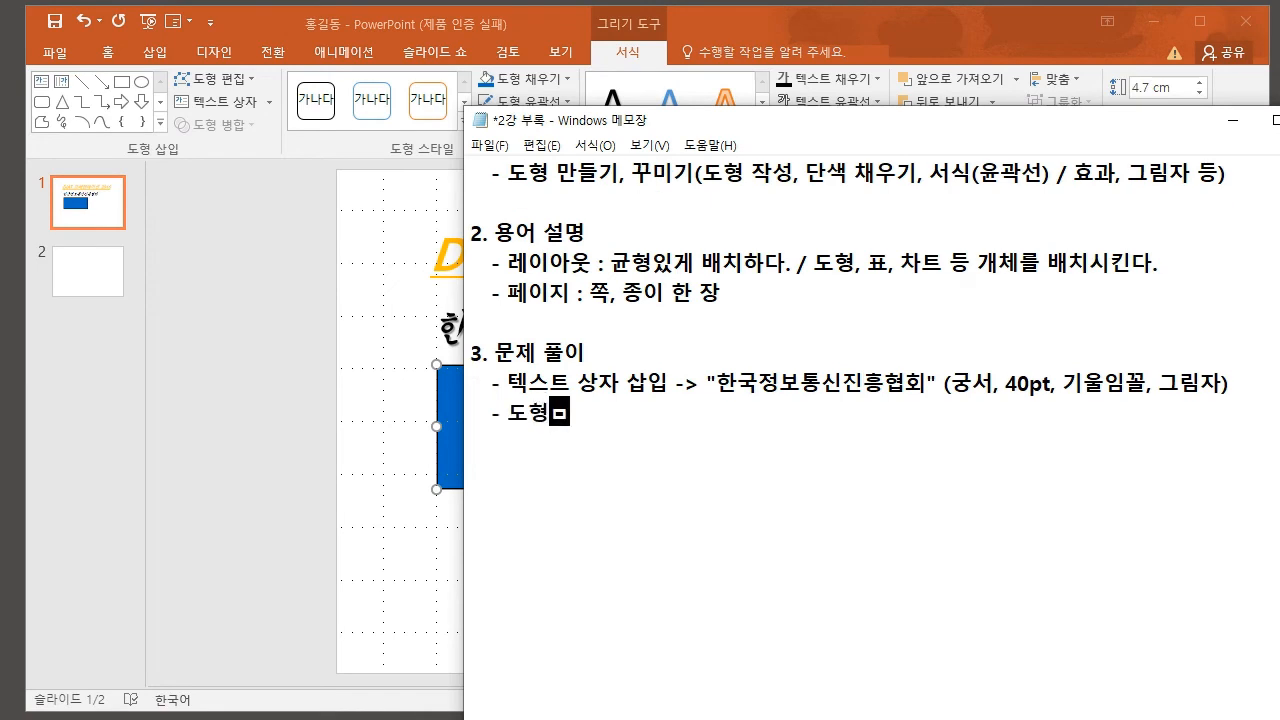
text(ㄹ기 ->)
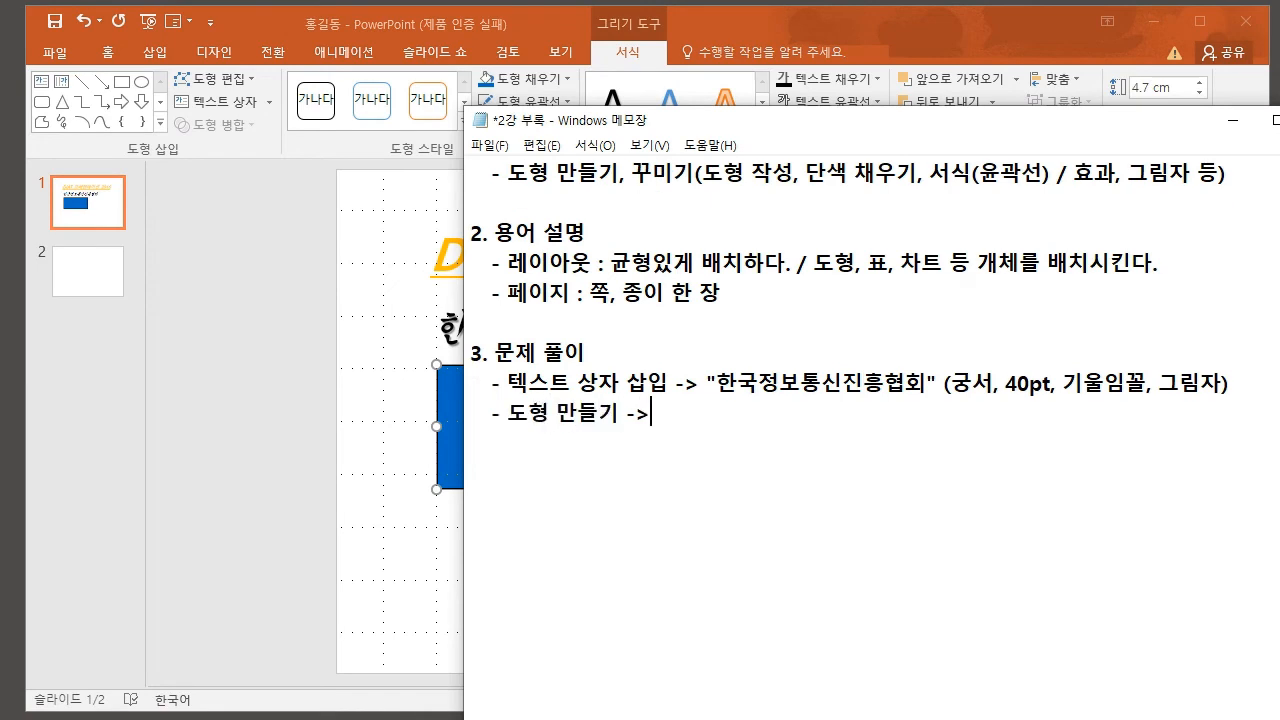
- Continue the 도형 만들기 bullet with 도형은 "빗면" 진행 and an opening parenthesis
text( 도형은 )
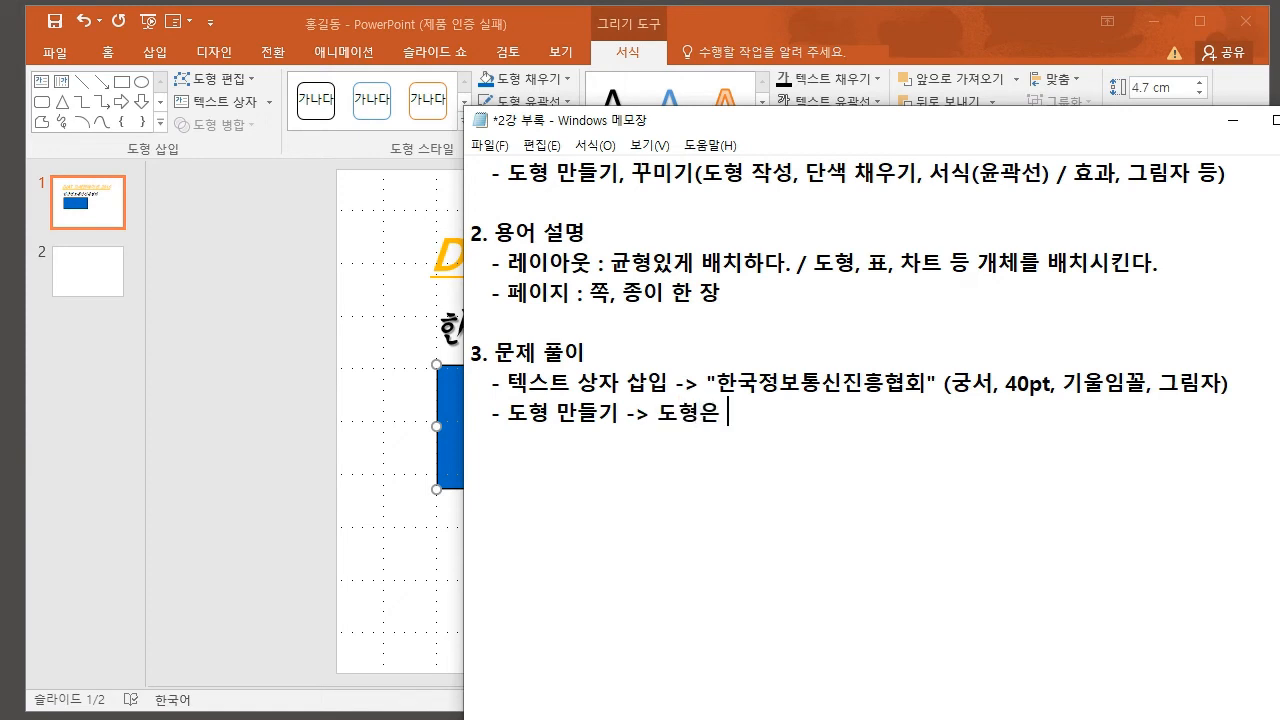
text("빗며ㄴ)
key(BackSpace)
key(BackSpace)
key(BackSpace)
text("빗면" 진행 ()
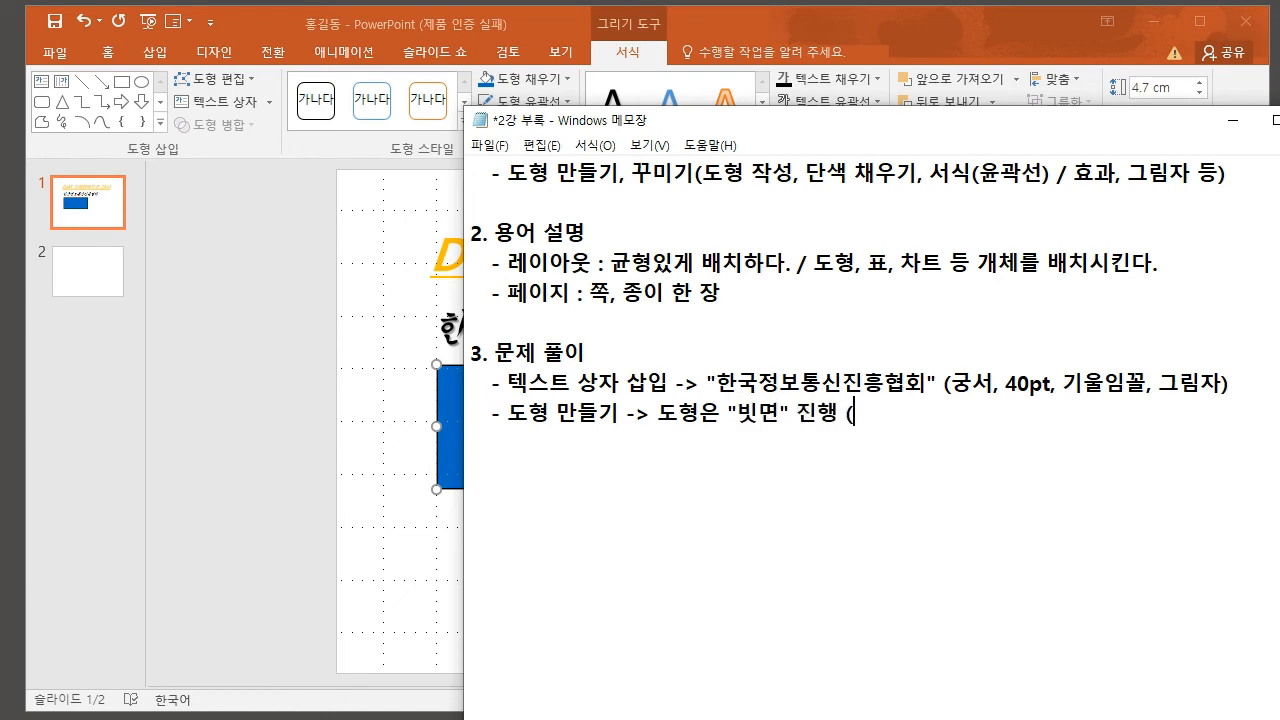
- Add the fill specification 채우기 "파랑, 강조1", inside the bullet's parentheses
text(채우기)
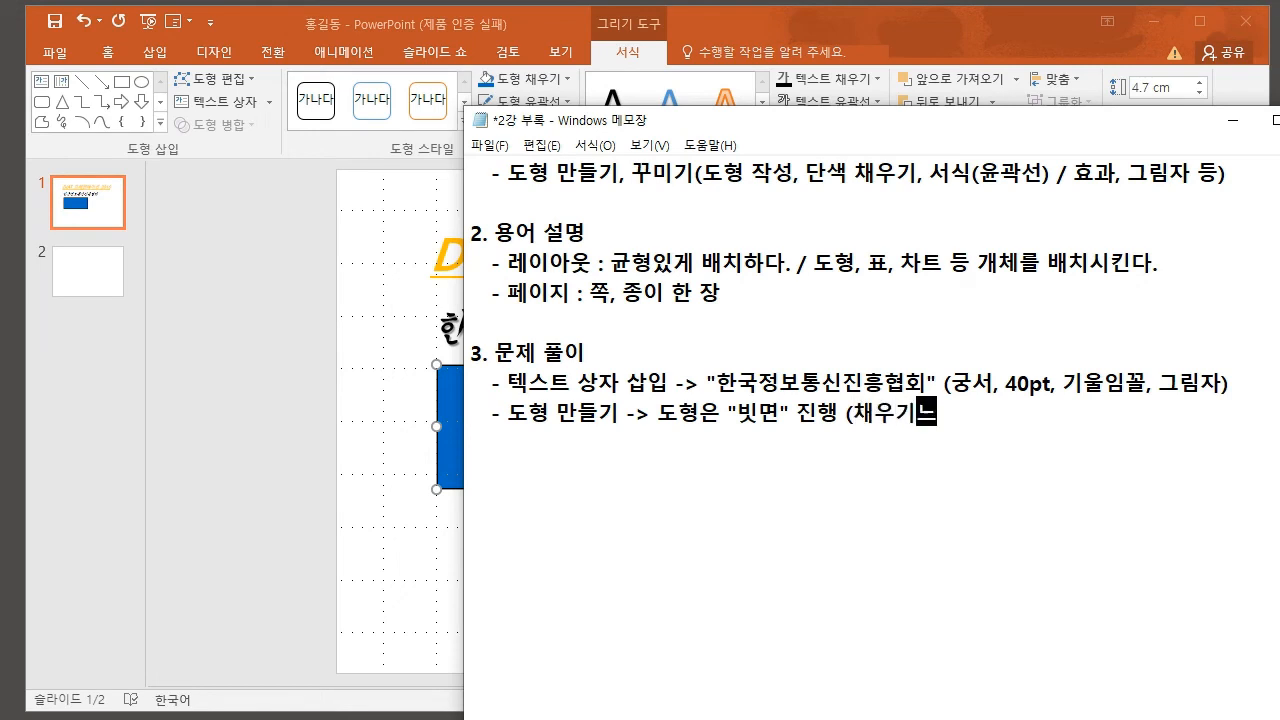
text( "파랑 강)
key(BackSpace)
text(, 강조1", )
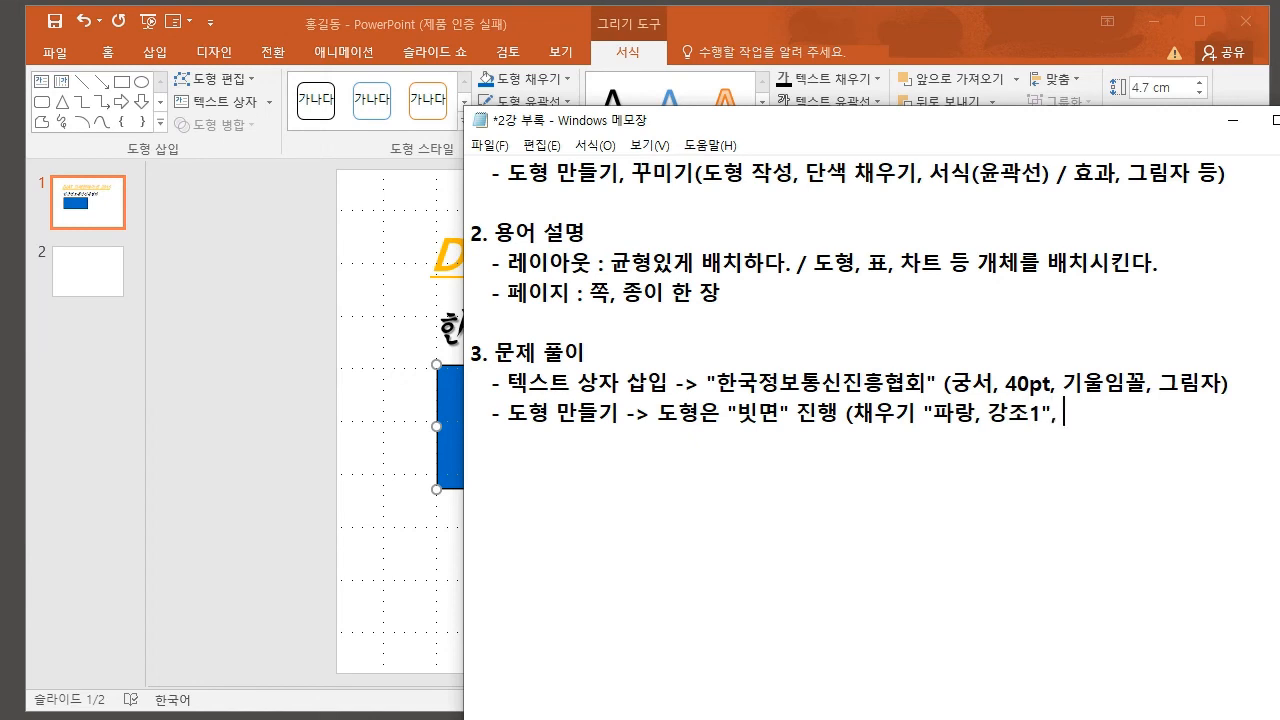
- Finish the parenthesised shape specification with "선 없음)"
text(선ㅇ 어)
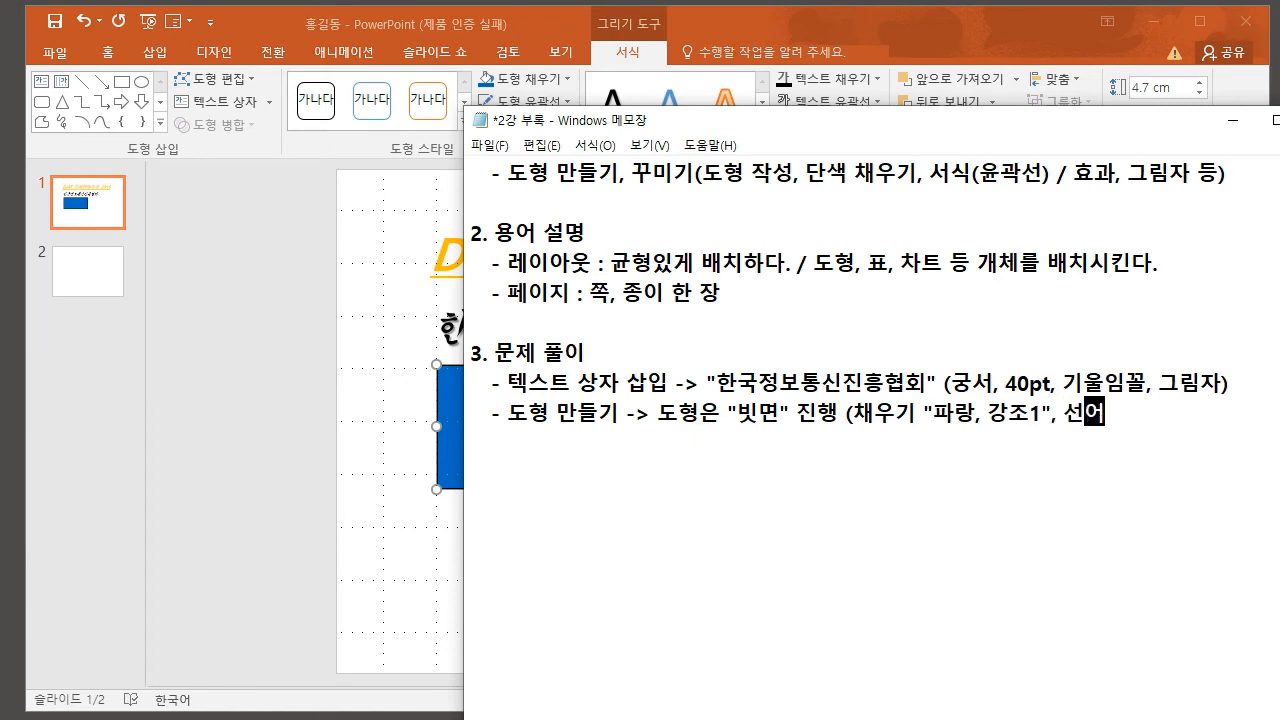
key(BackSpace)
key(BackSpace)
key(BackSpace)
key(BackSpace)
text(없음)
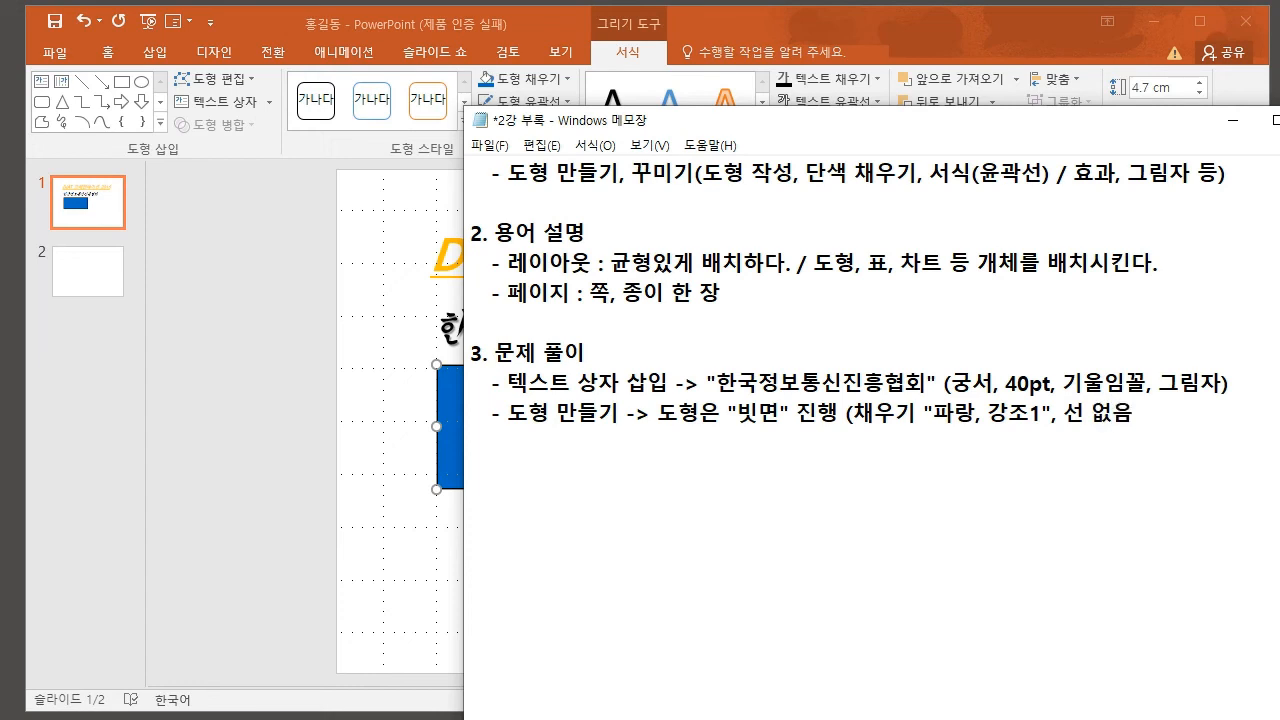
key(BackSpace)
text())
key(BackSpace)
text())
- Start an indented line beneath the shape specification reading (글자는 "청소년 자원봉사", aligned under "도형은"
key(Return)
key(BackSpace)
key(BackSpace)
key(BackSpace)
key(BackSpace)
text((글자는 ")
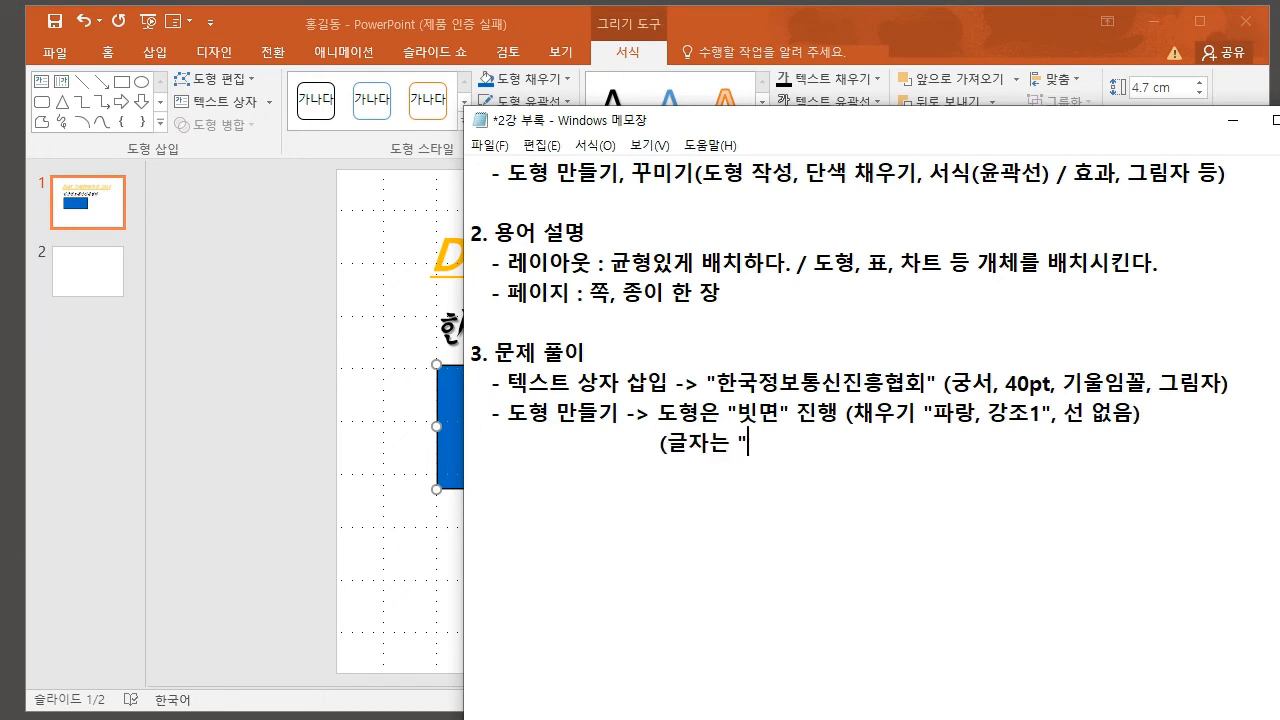
key(BackSpace)
key(BackSpace)
key(BackSpace)
key(BackSpace)
key(BackSpace)
text(글자는 "청소년 자원봉)
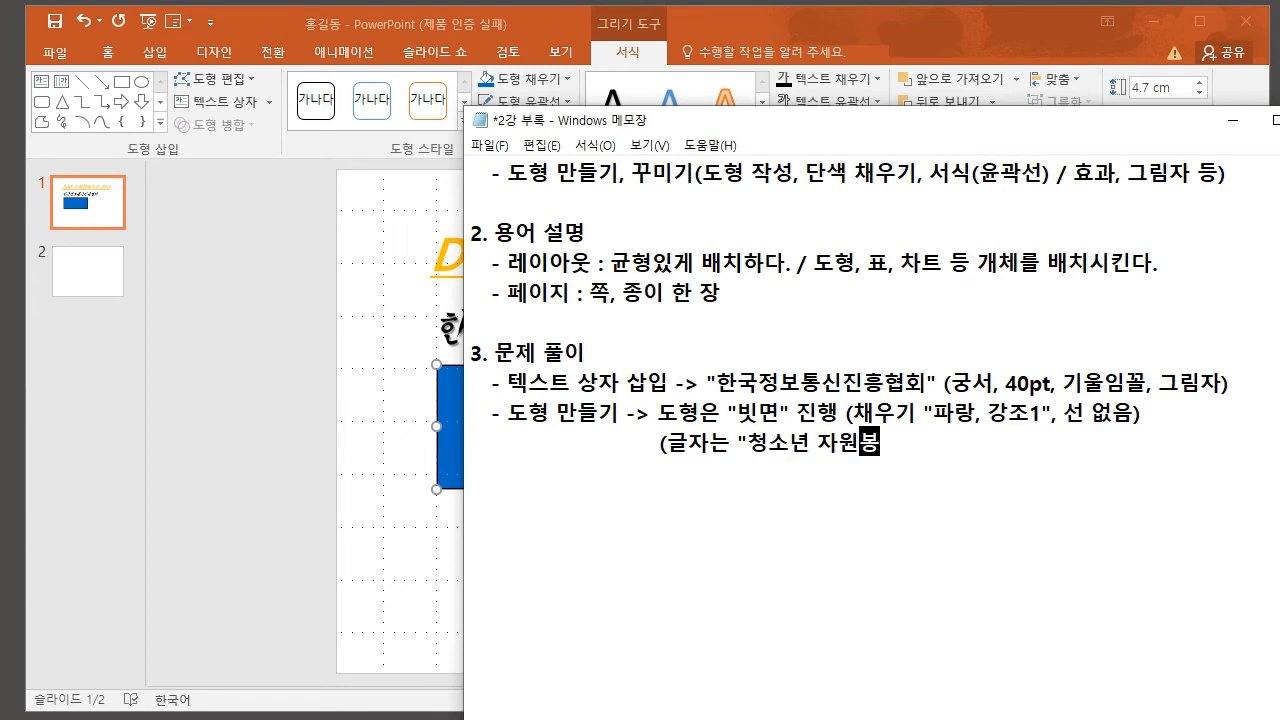
text(사", )
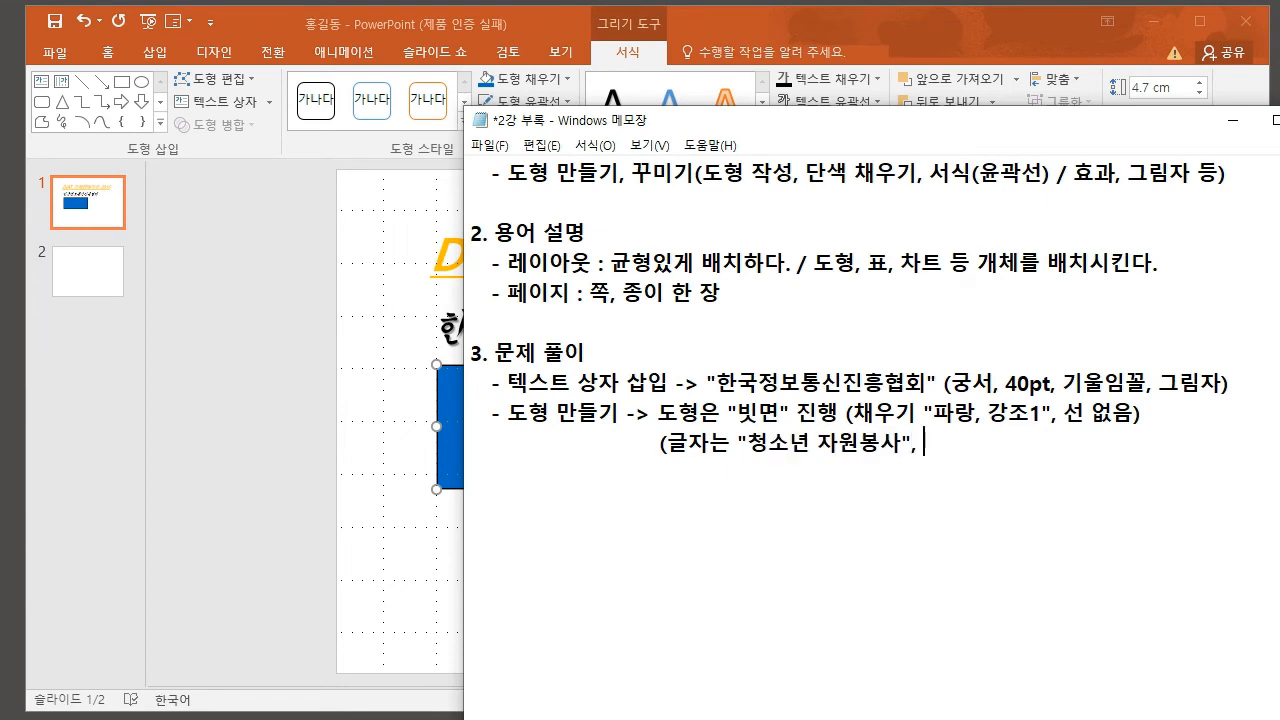
- Complete the text specification line with "HY견고딕, 36pt, 굵게, 그림자)"
text(HY견고딕)
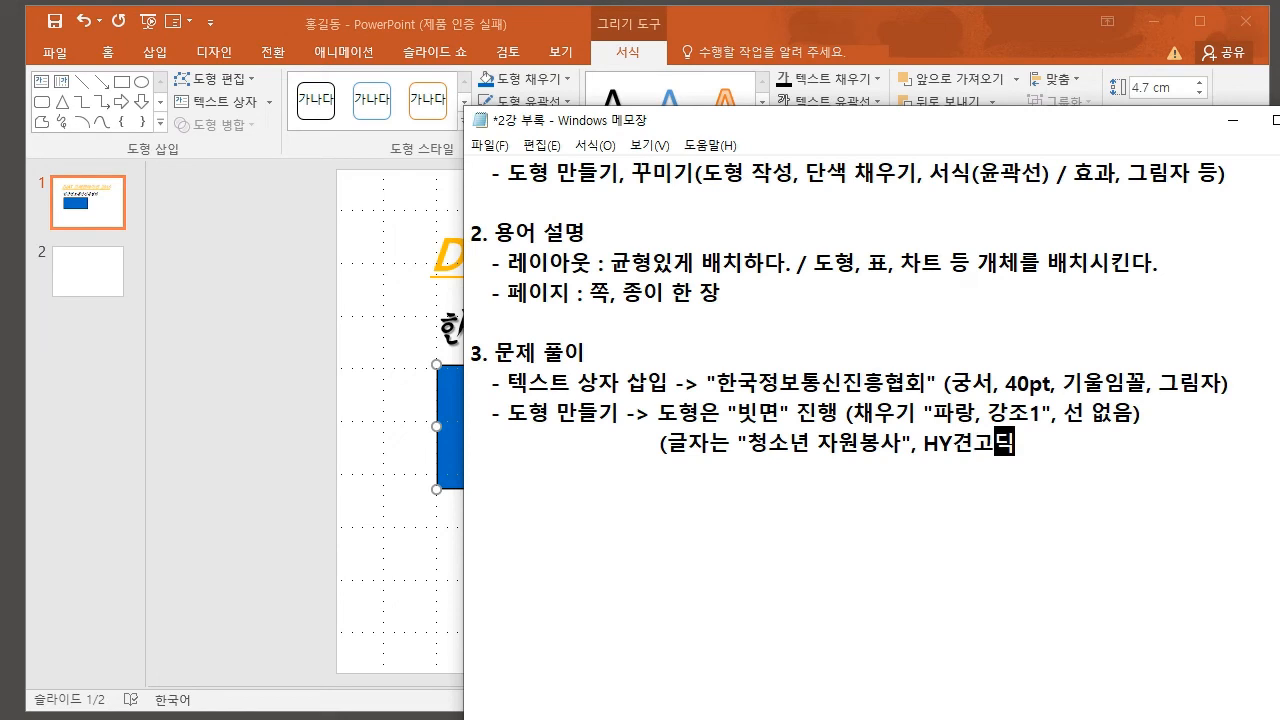
text(, 36PT)
key(BackSpace)
key(BackSpace)
text(pt, 굵게, 그림)
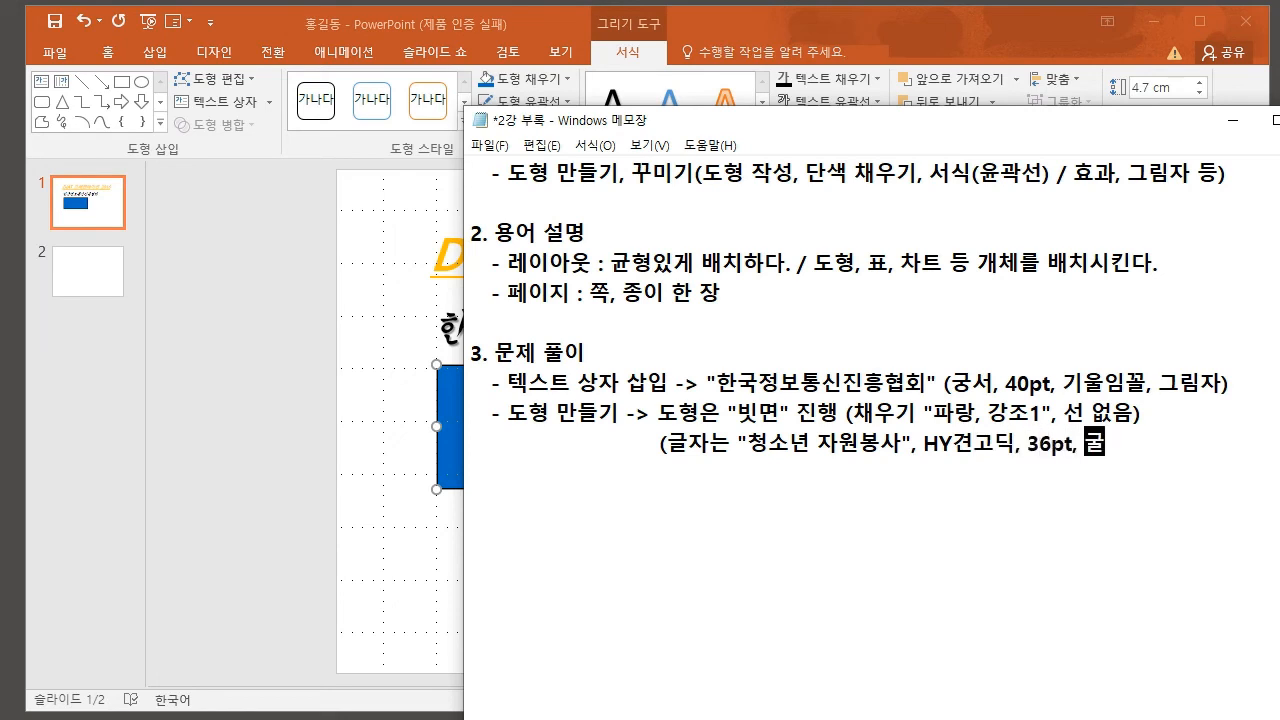
text(자))
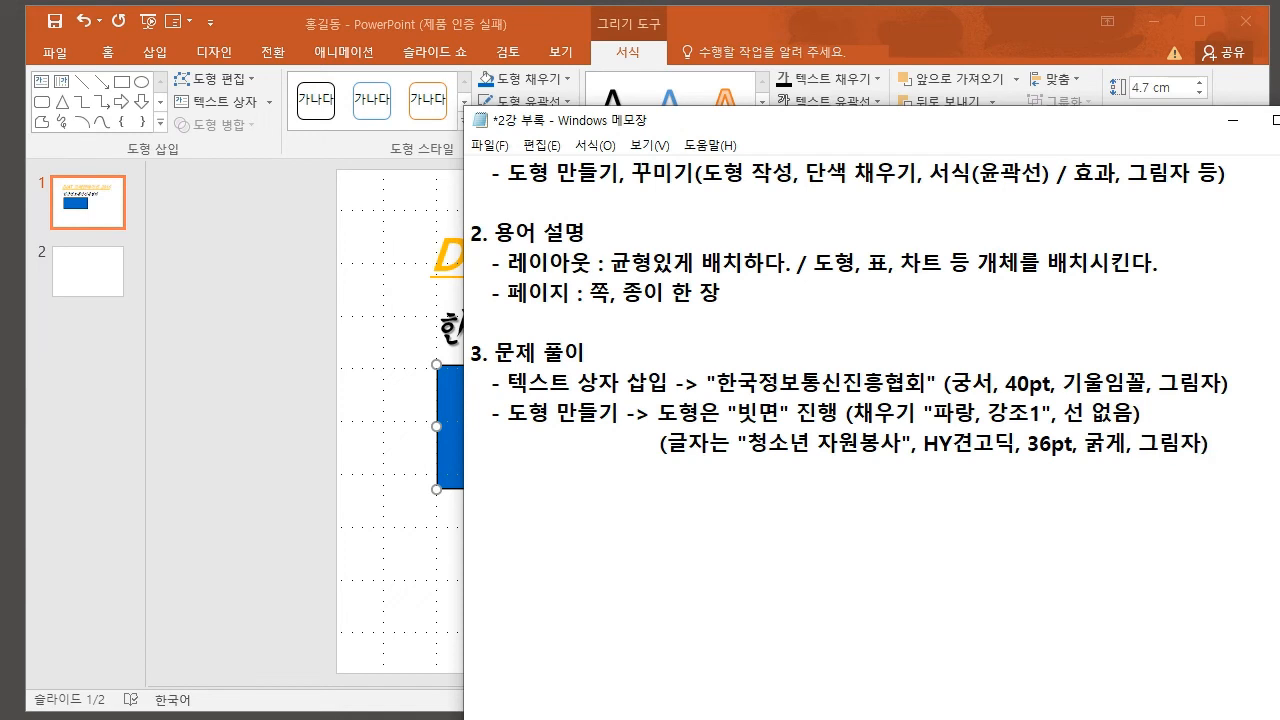
- Switch to PowerPoint and enter the sample text "ㅁㄴㅇㄹ" inside the blue rectangle
drag(656, 412, 978, 412)
click(940, 441)
click(400, 585)
click(566, 378)
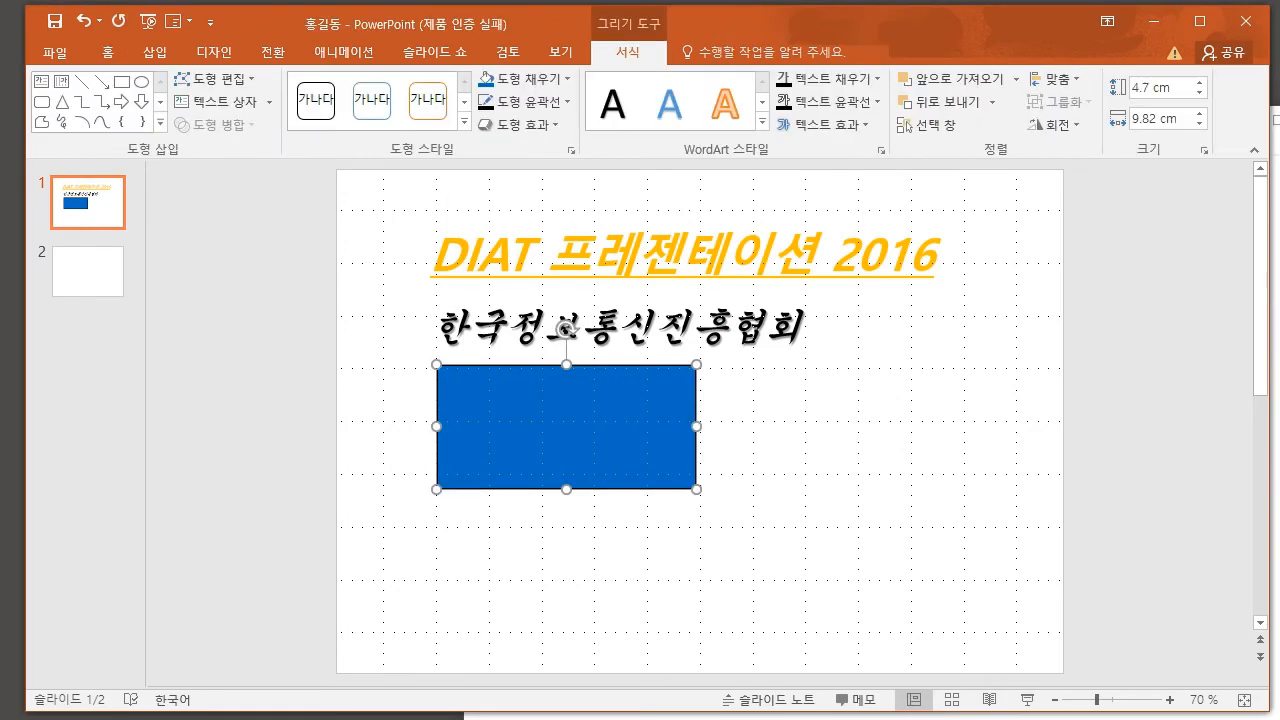
text(ㅁㄴㅇㄹ)
key(Escape)
key(Escape)
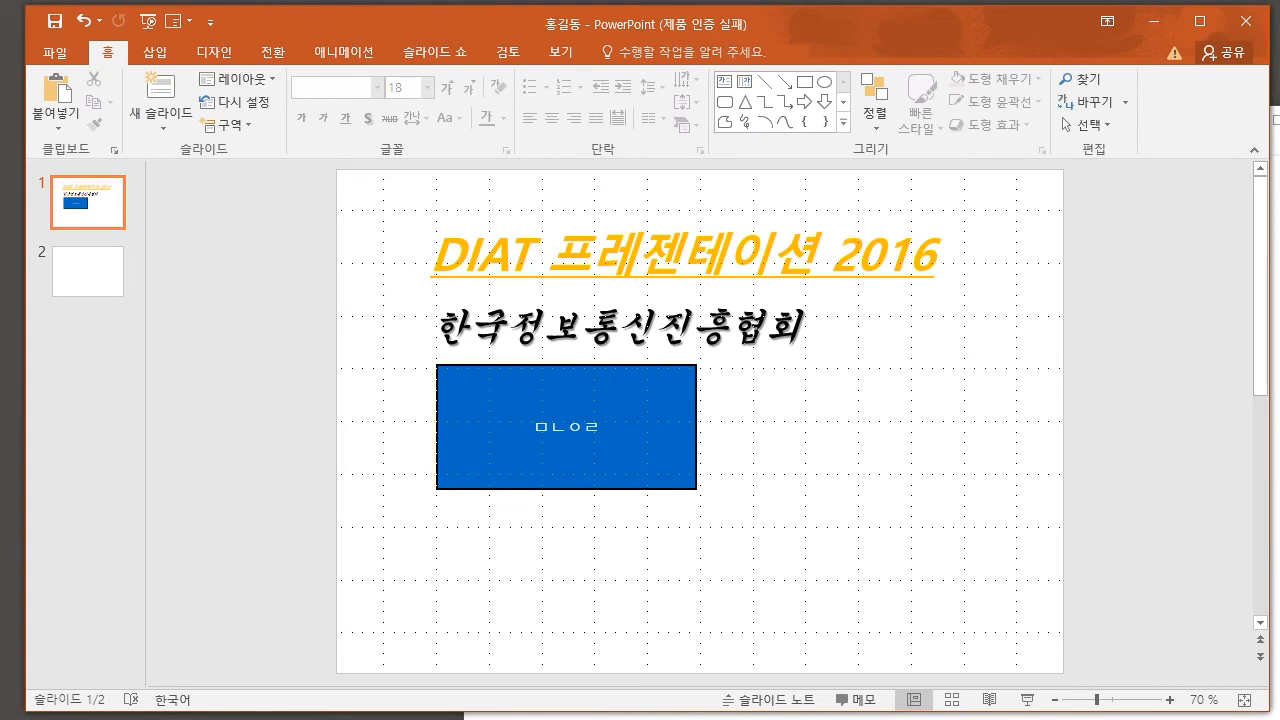
- Switch to the Notepad notes and review the shape and text specification lines of the 도형 만들기 bullet
key(alt+Tab)
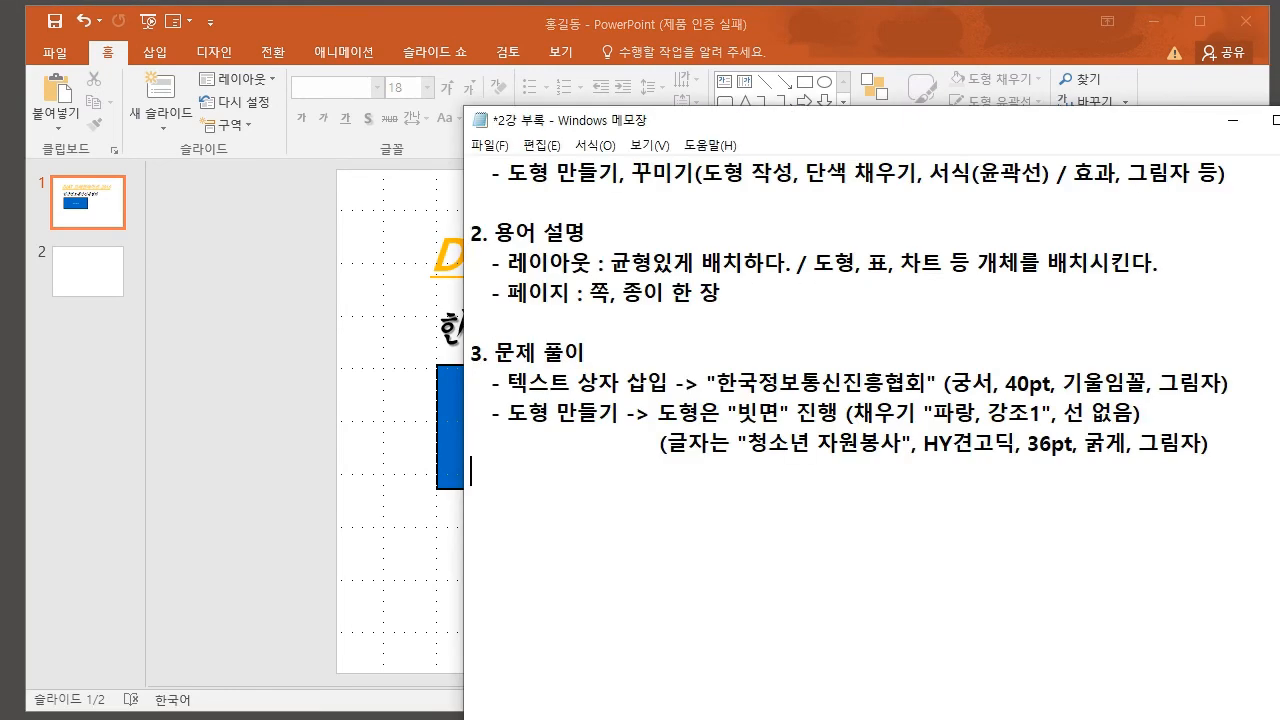
mouse_move(1214, 444)
mouse_down()
mouse_move(618, 444)
mouse_move(1106, 446)
mouse_move(1212, 464)
mouse_up()
click(639, 443)
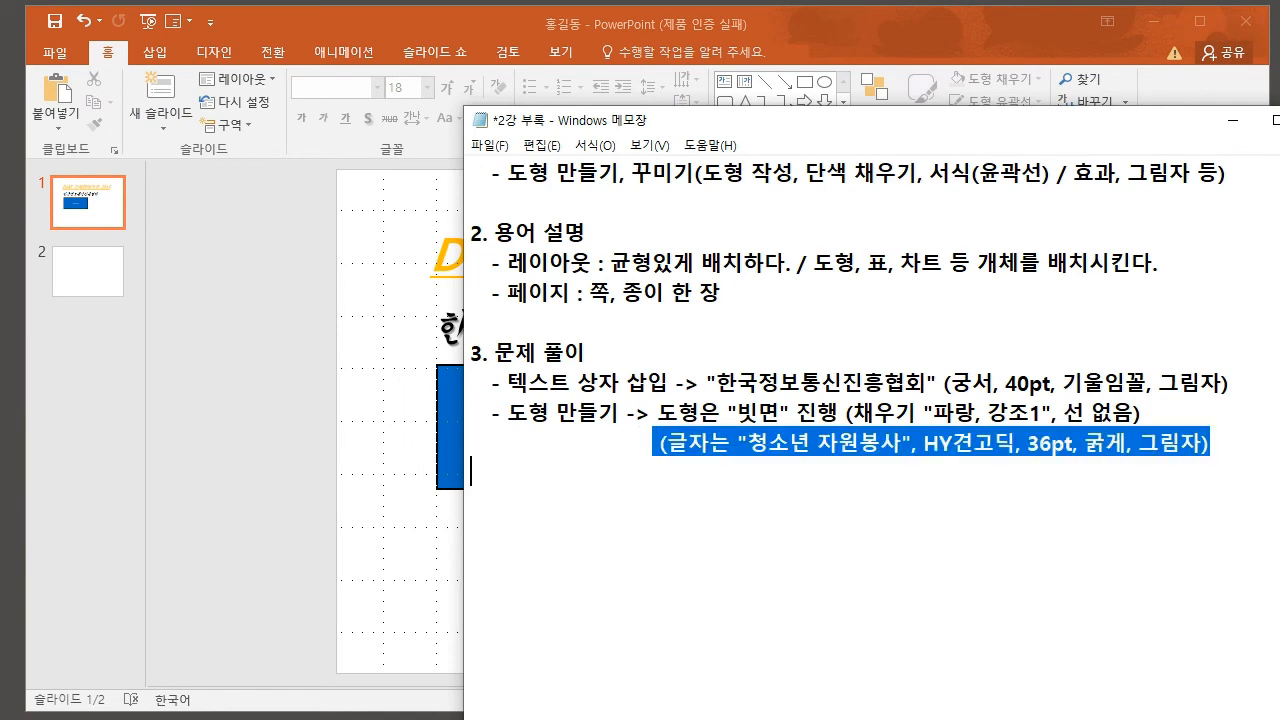
click(1212, 470)
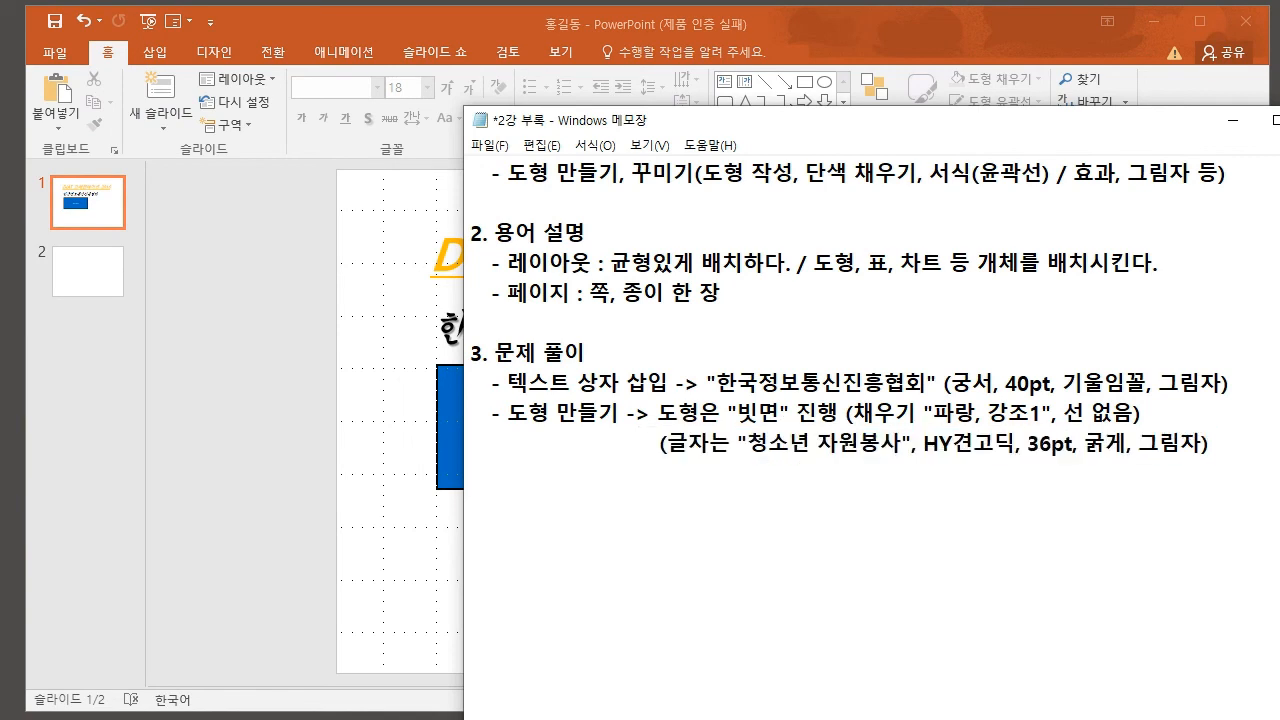
drag(658, 412, 1142, 414)
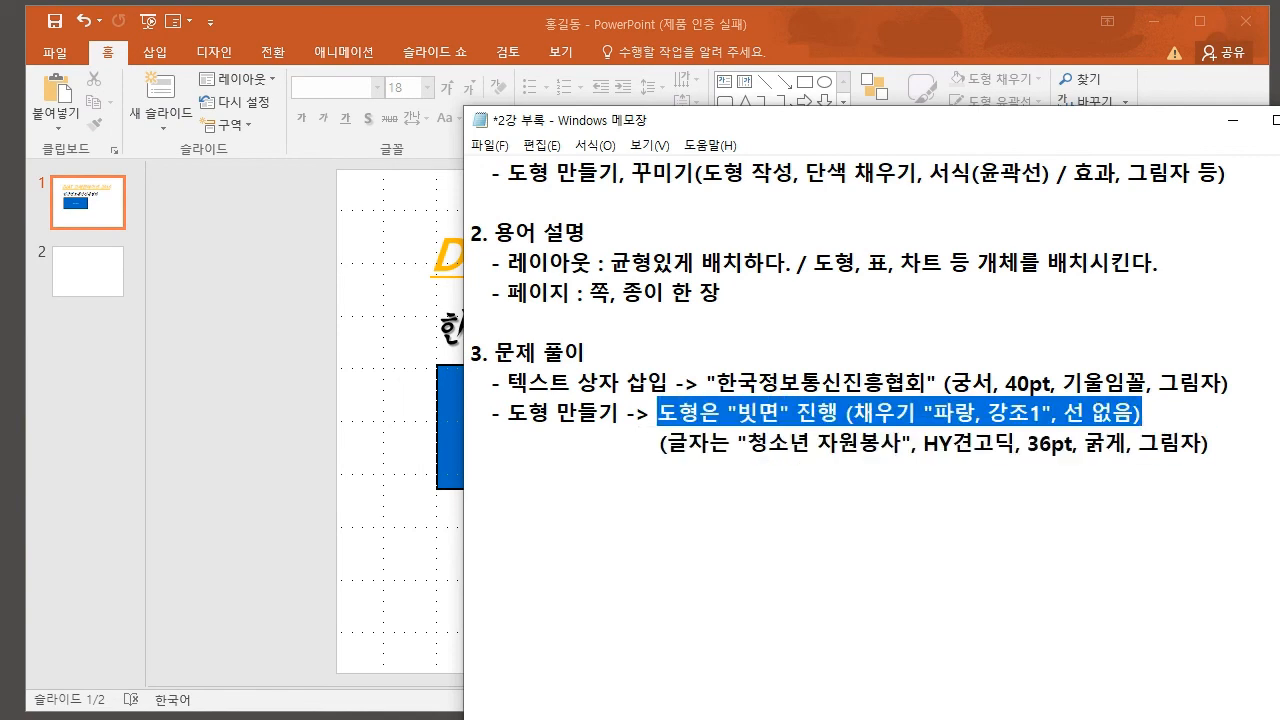
drag(660, 443, 1210, 445)
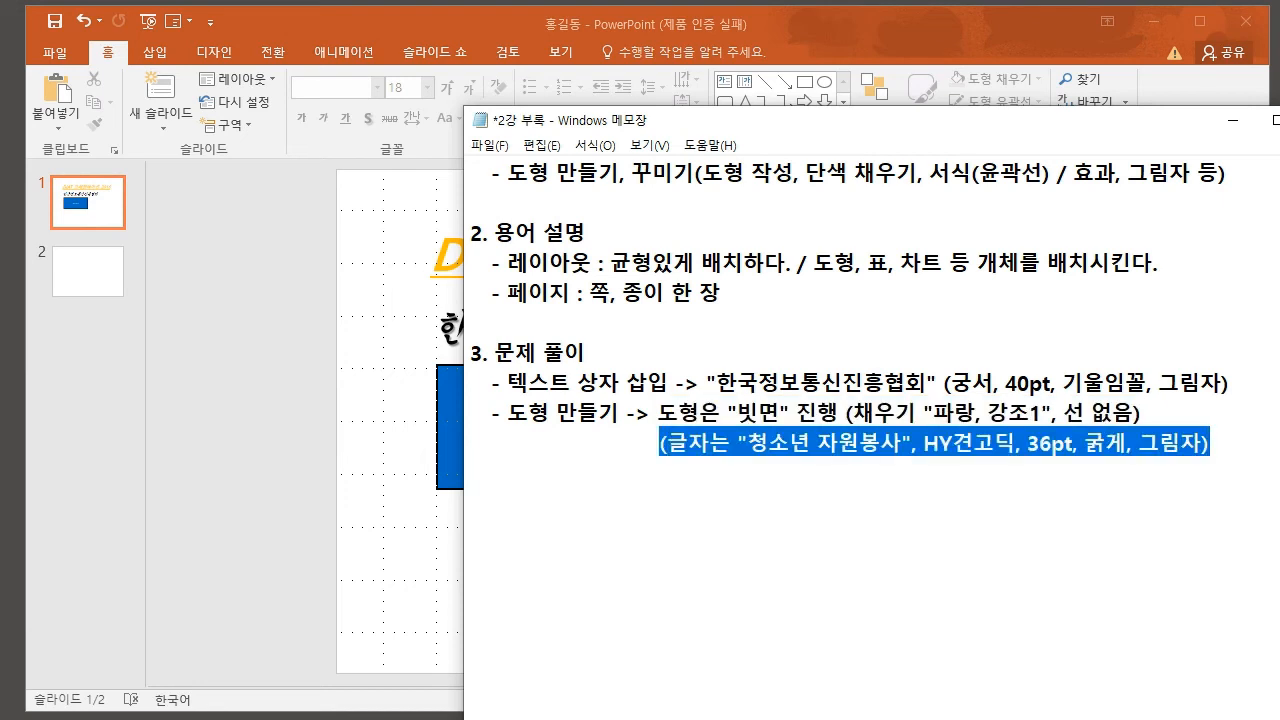
- Switch to PowerPoint and delete the blue rectangle from slide 1
key(alt+Tab)
click(545, 440)
key(Delete)
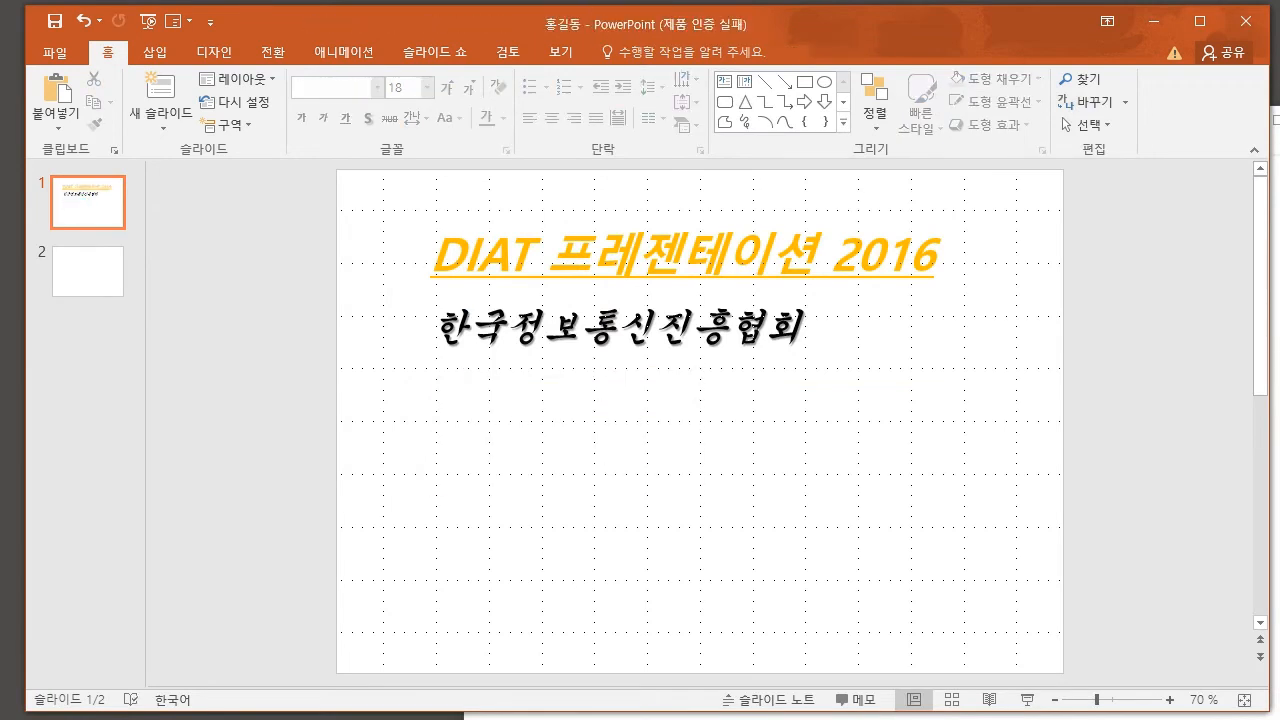
- Draw a bevel (빗면) shape about 3.3 cm high and 19.41 cm wide below the 한국정보통신진흥협회 text on slide 1
key(alt+Tab)
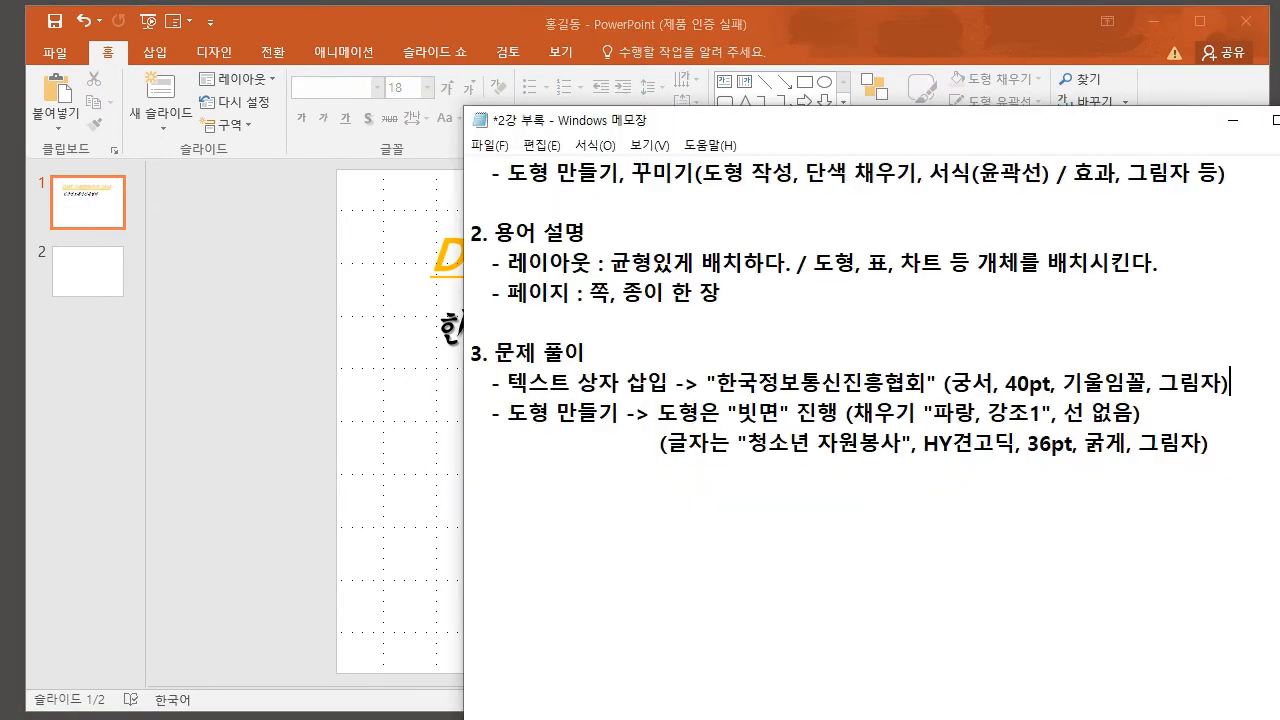
key(alt+Tab)
click(155, 52)
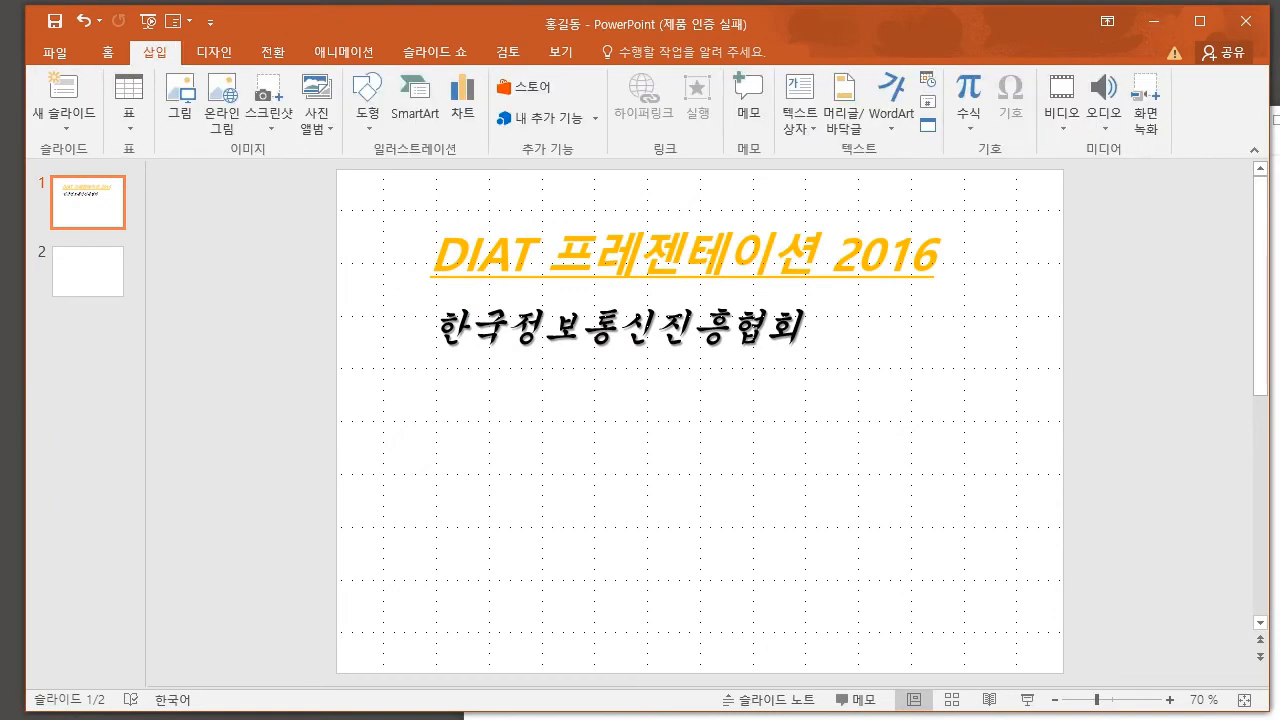
click(368, 100)
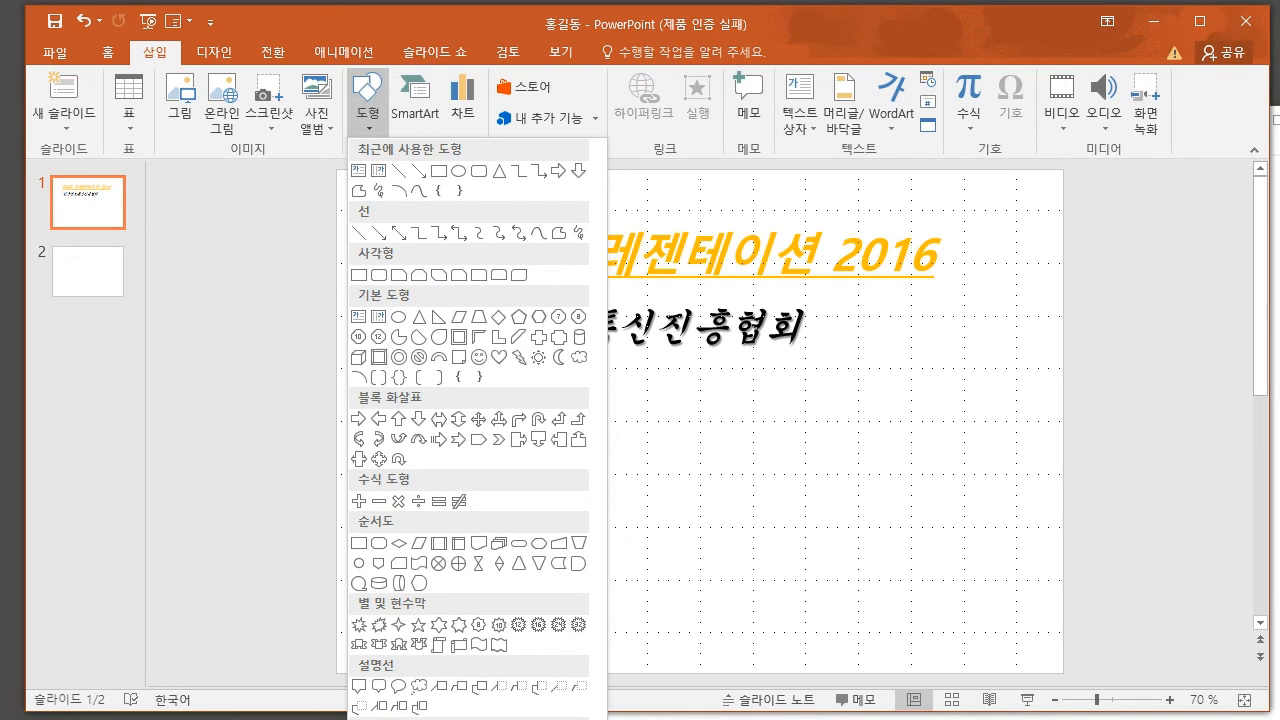
click(378, 356)
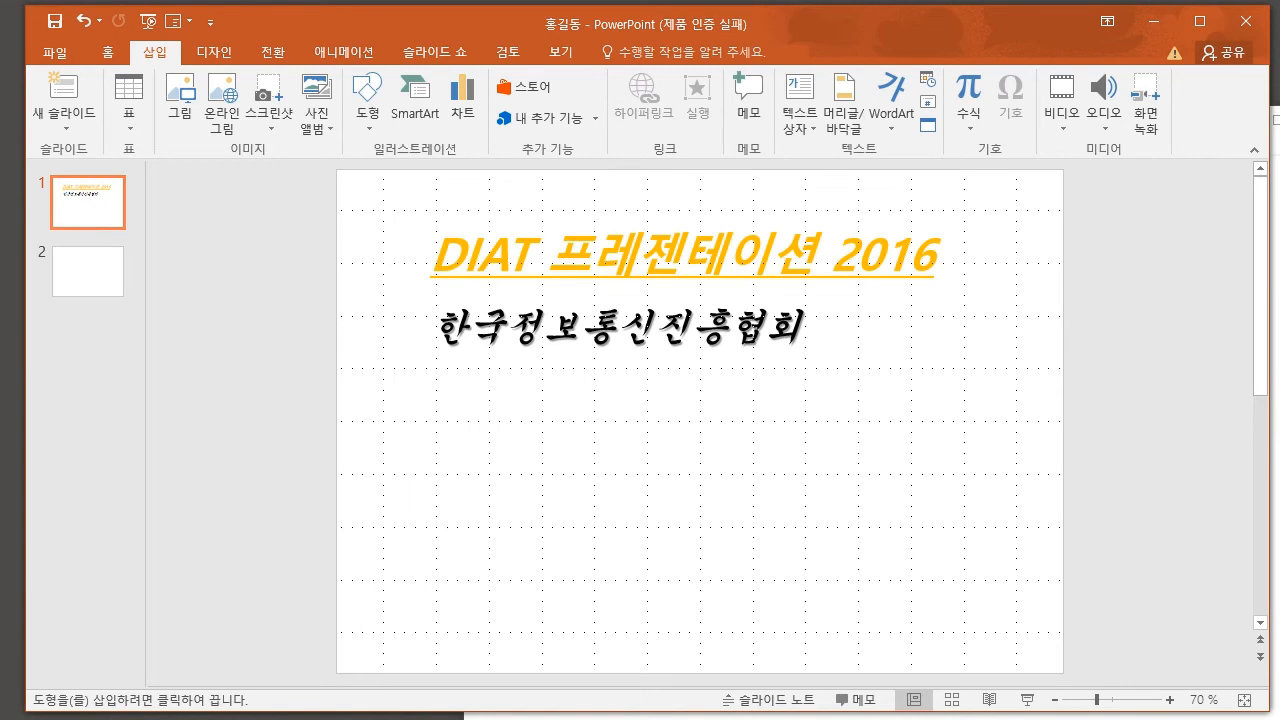
mouse_move(440, 372)
mouse_down()
mouse_move(463, 399)
mouse_move(651, 443)
mouse_move(953, 460)
mouse_up()
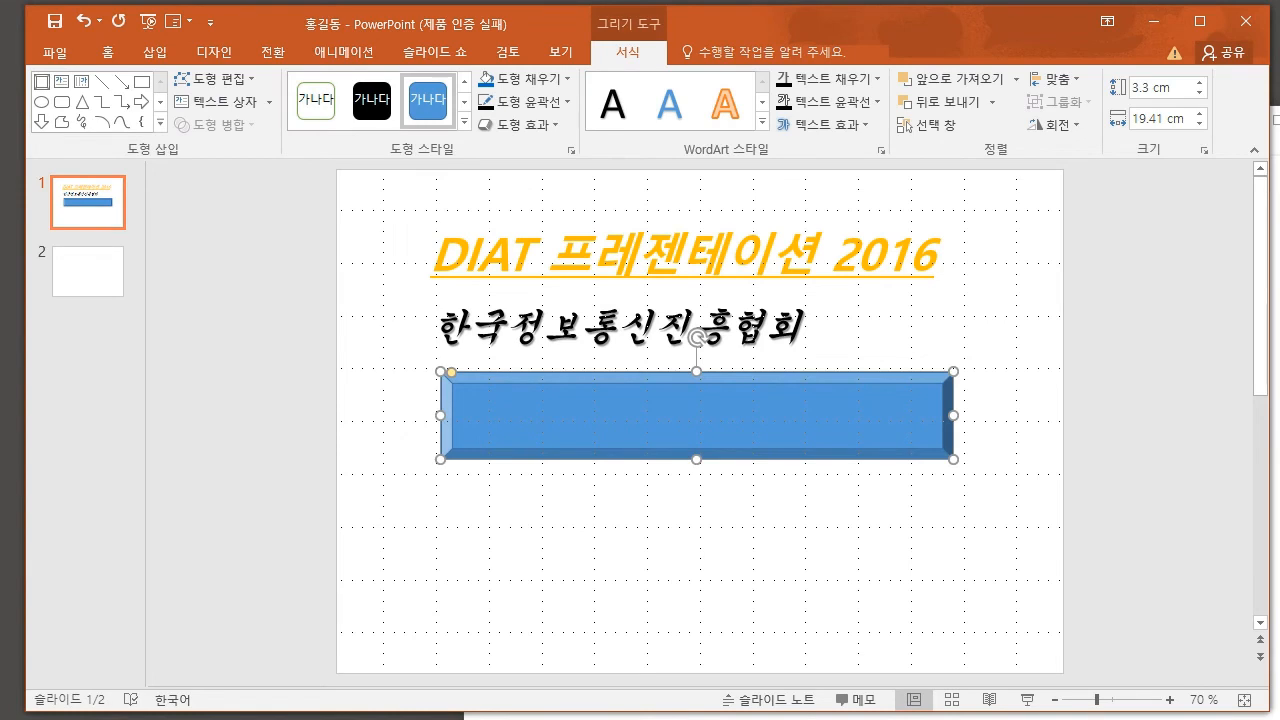
- Check the fill specification in Notepad, and in PowerPoint fill the bevel shape with "파랑, 강조 1" and remove its outline
key(alt+Tab)
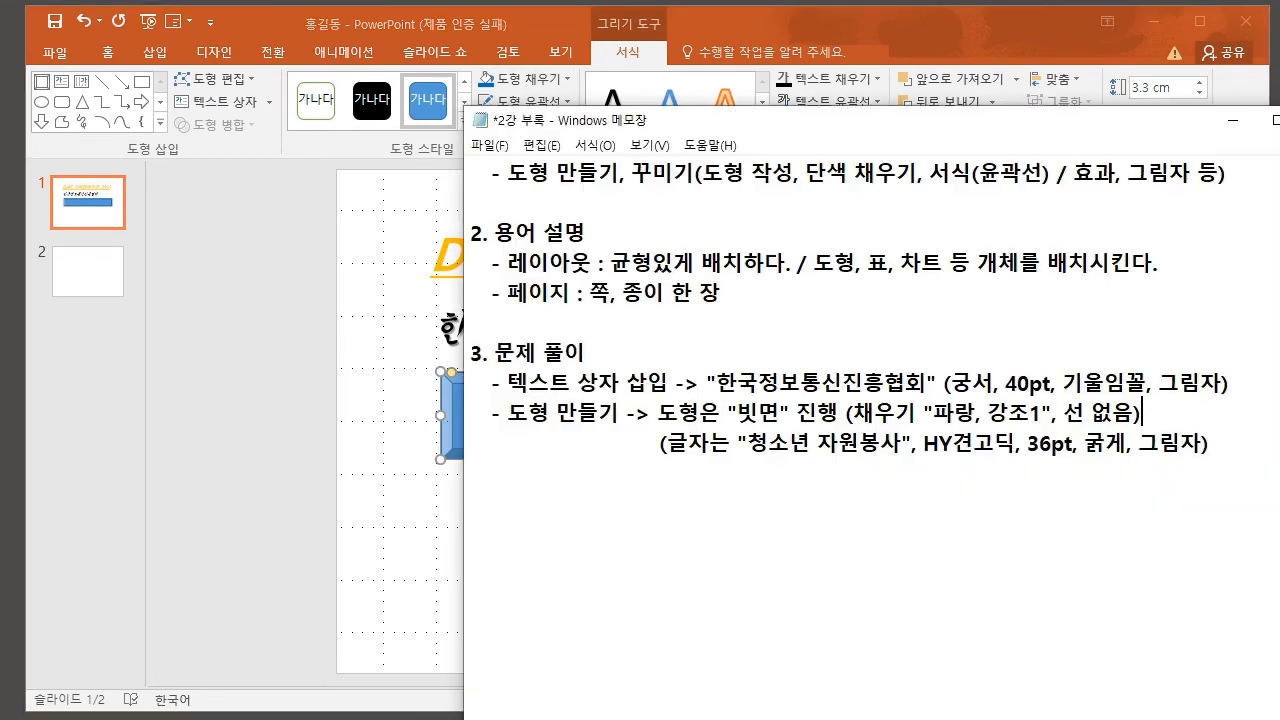
drag(934, 413, 1115, 413)
key(alt+Tab)
click(566, 78)
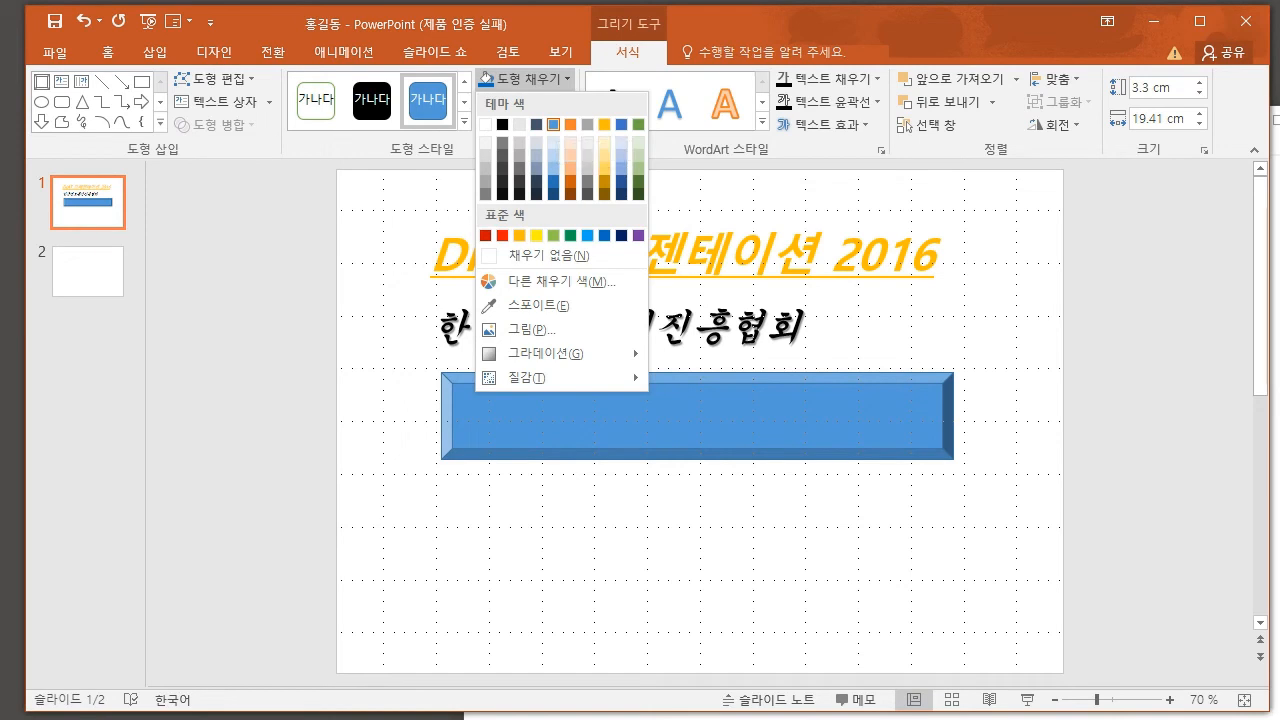
click(553, 125)
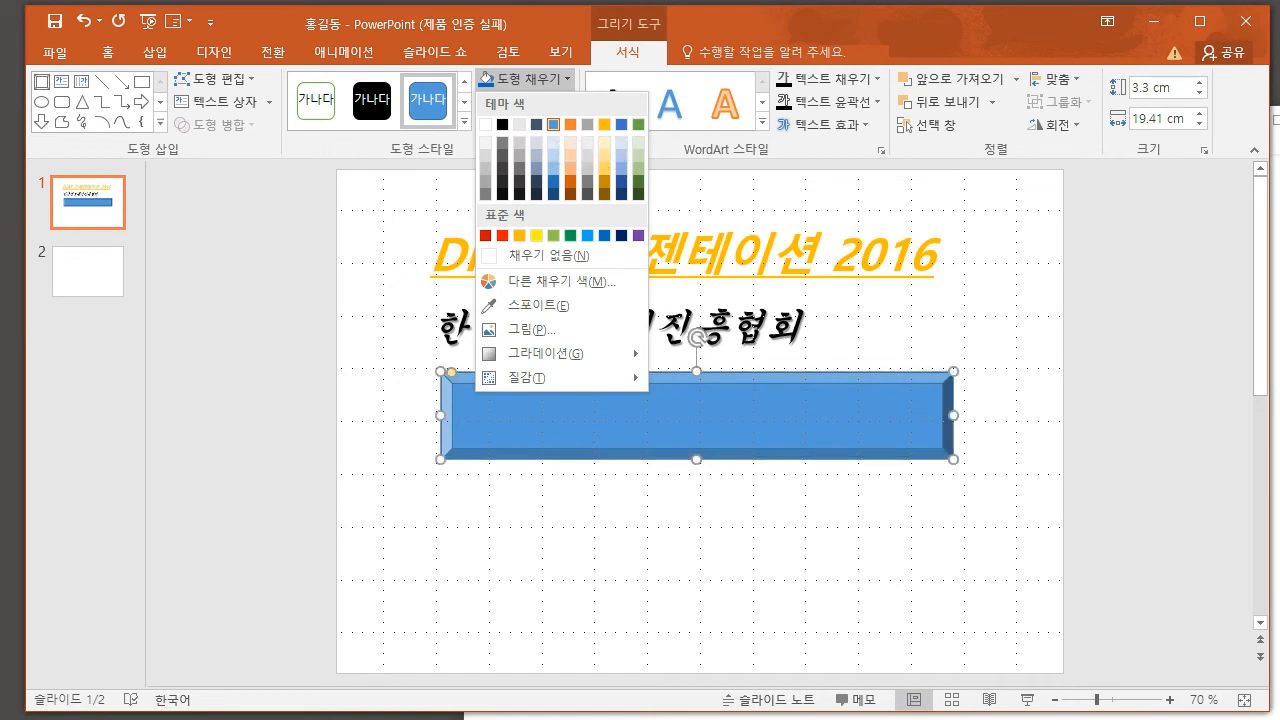
click(535, 102)
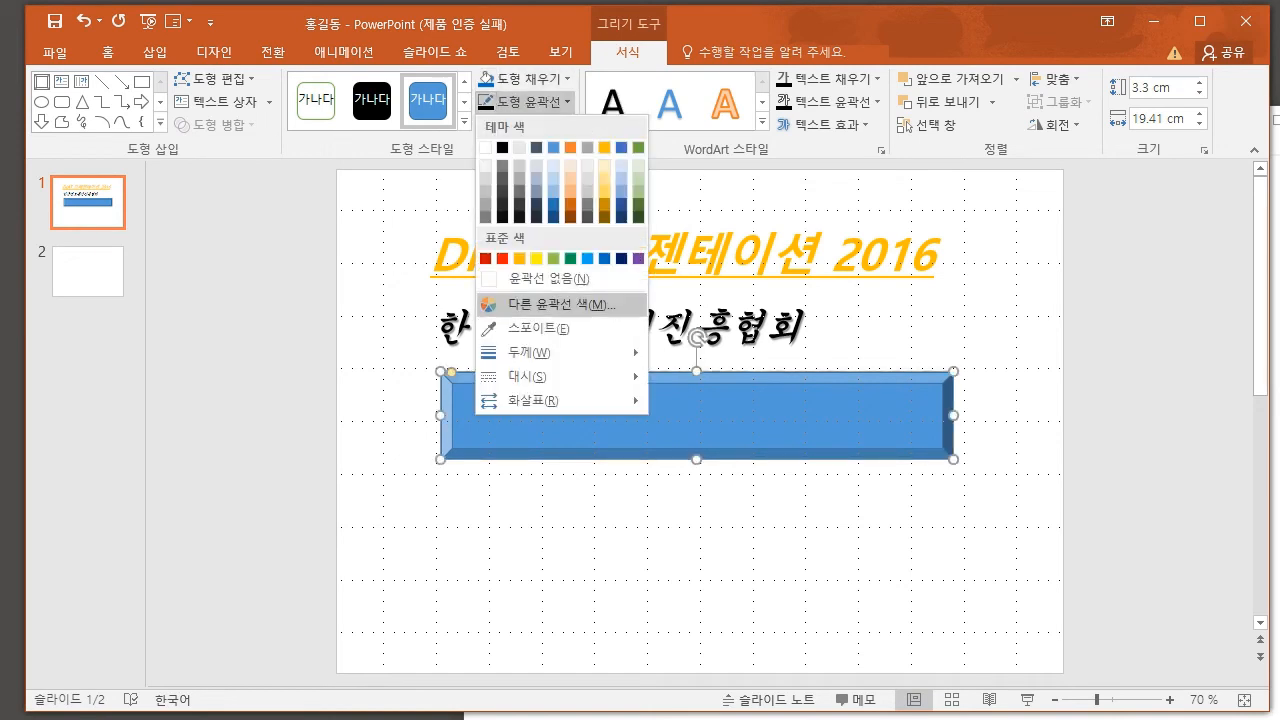
click(560, 277)
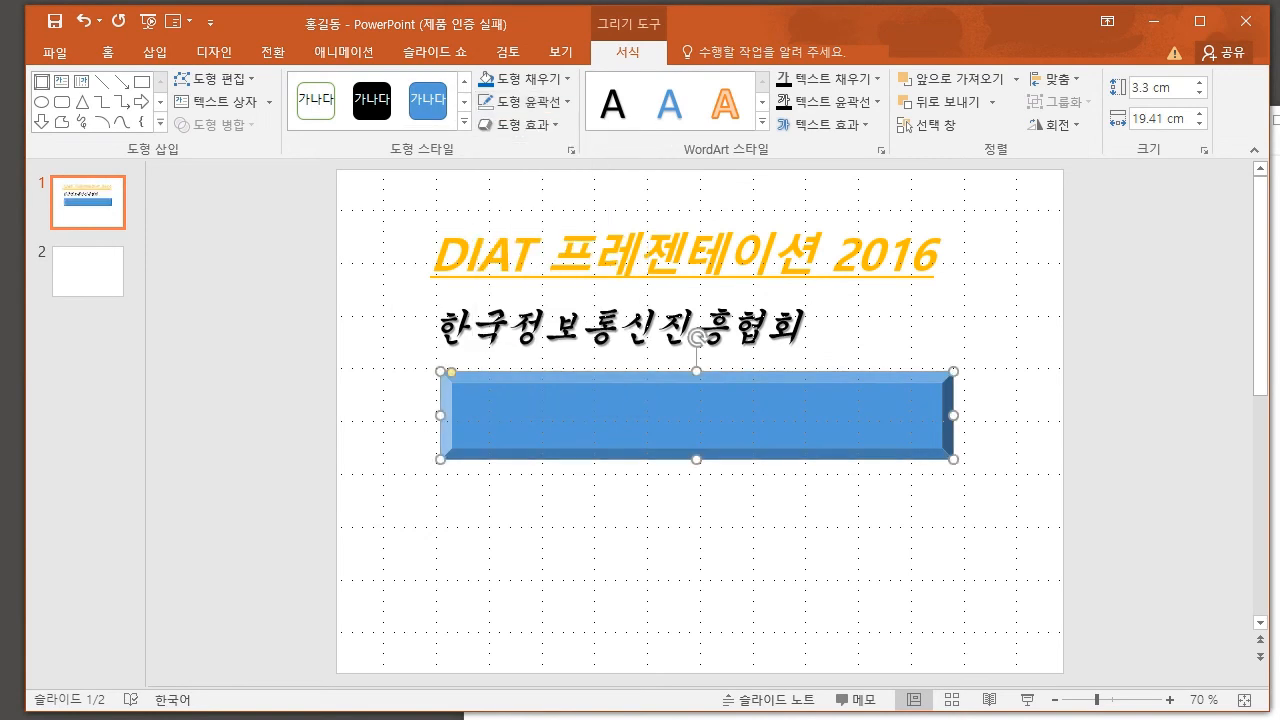
- Check the text specification in Notepad and enter "청소년 자원봉사" inside the bevel shape in PowerPoint
key(alt+Tab)
drag(1141, 413, 1182, 441)
key(alt+Tab)
text(청소년 자원봉사)
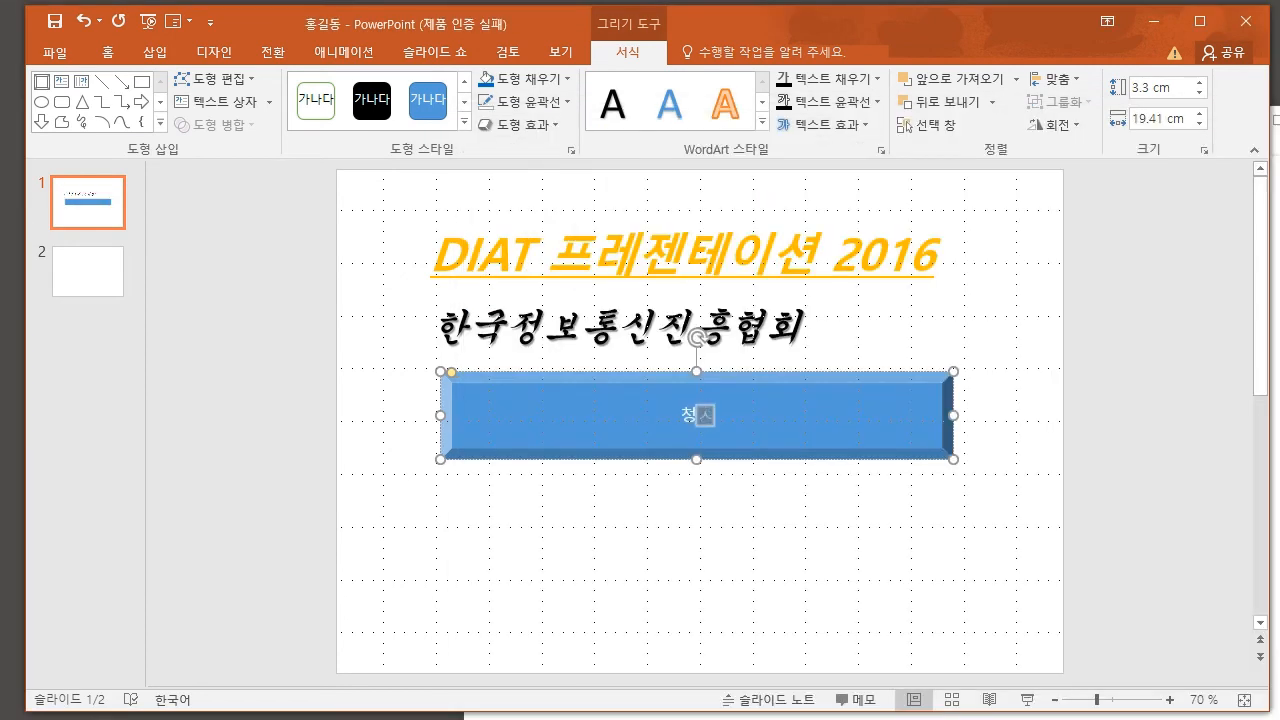
mouse_move(800, 22)
mouse_down()
mouse_move(762, 318)
mouse_move(865, 26)
mouse_move(801, 26)
mouse_up()
text(ㅏ)
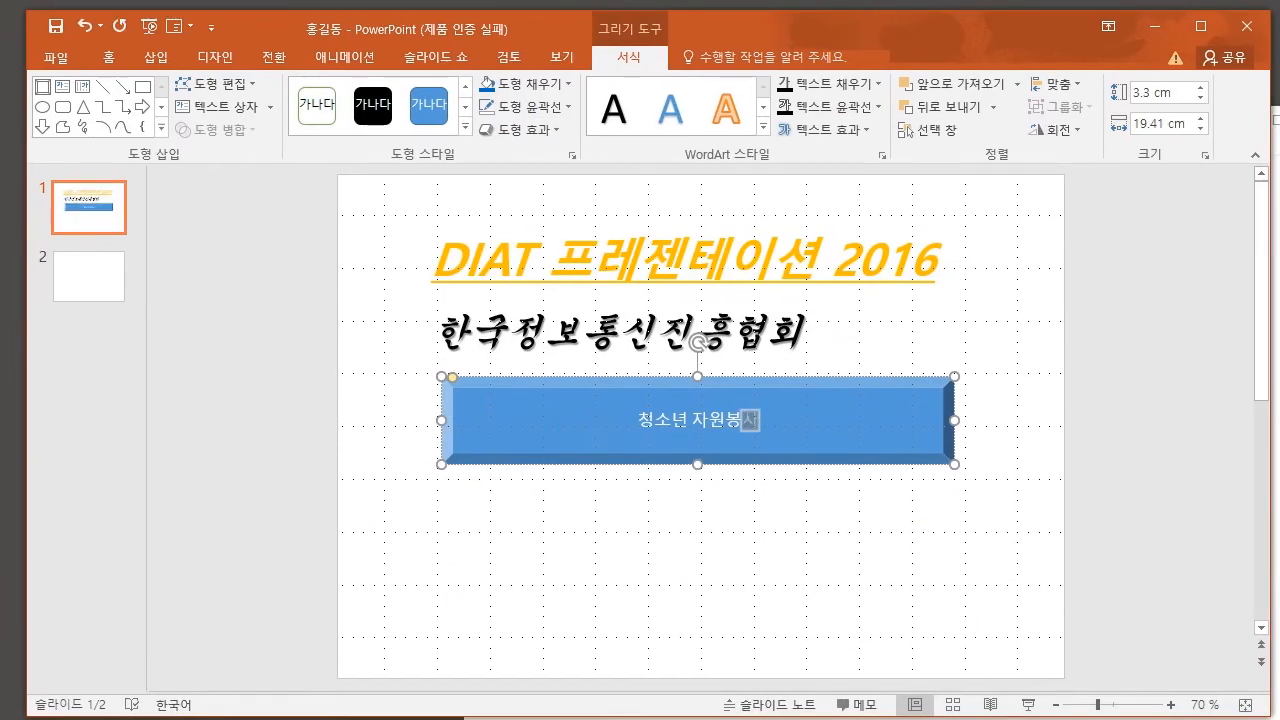
- Format the bevel shape's text in HY견고딕, 36 pt, bold, with a text shadow
key(ctrl+a)
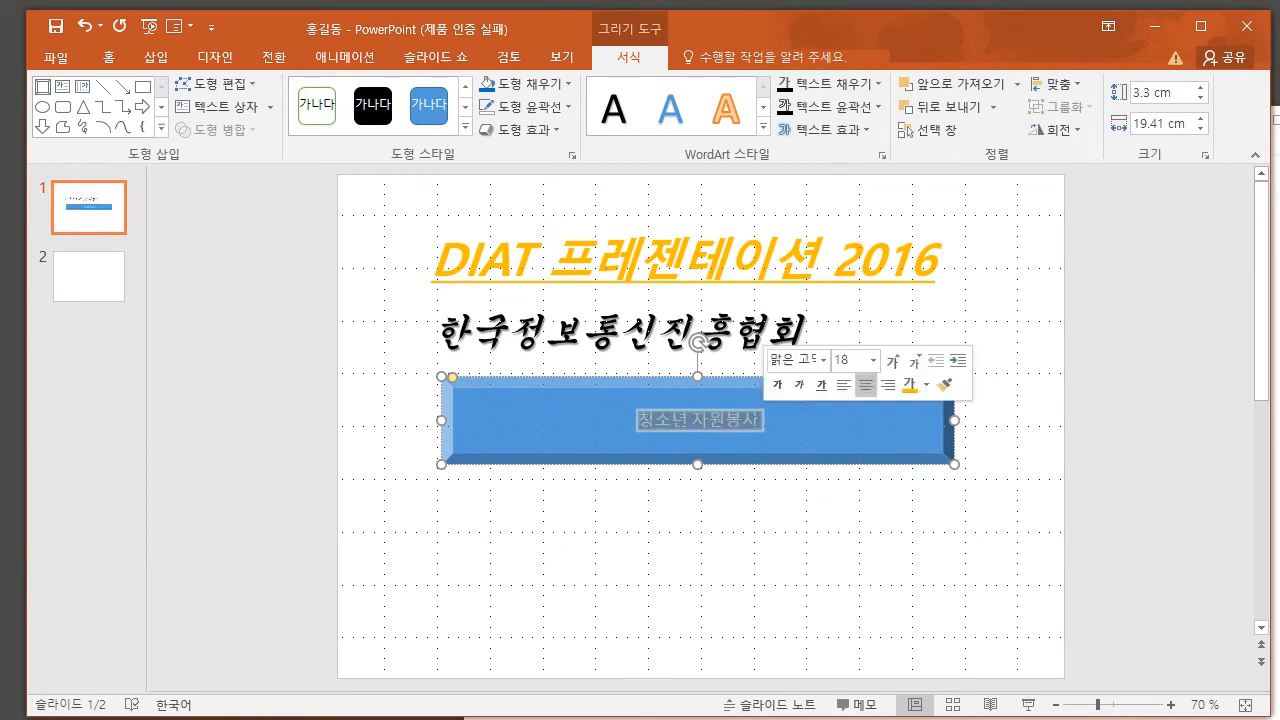
click(109, 57)
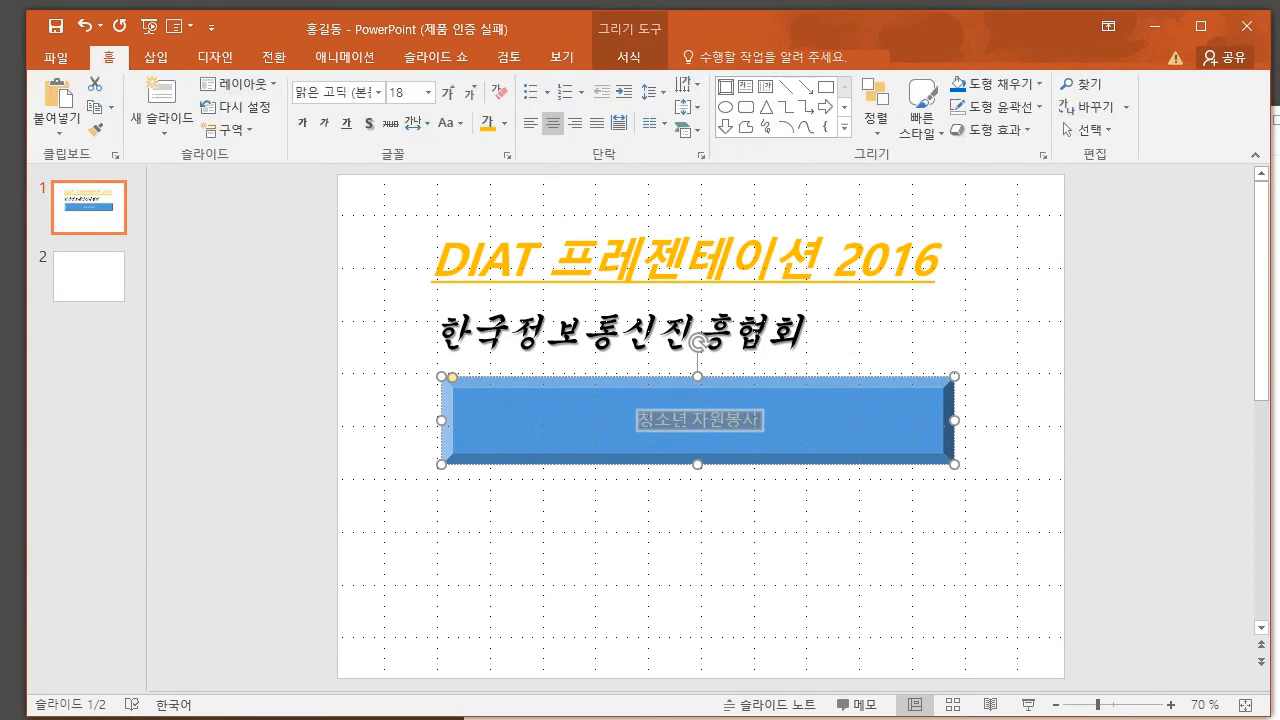
click(332, 92)
text(HY견고딕)
key(Return)
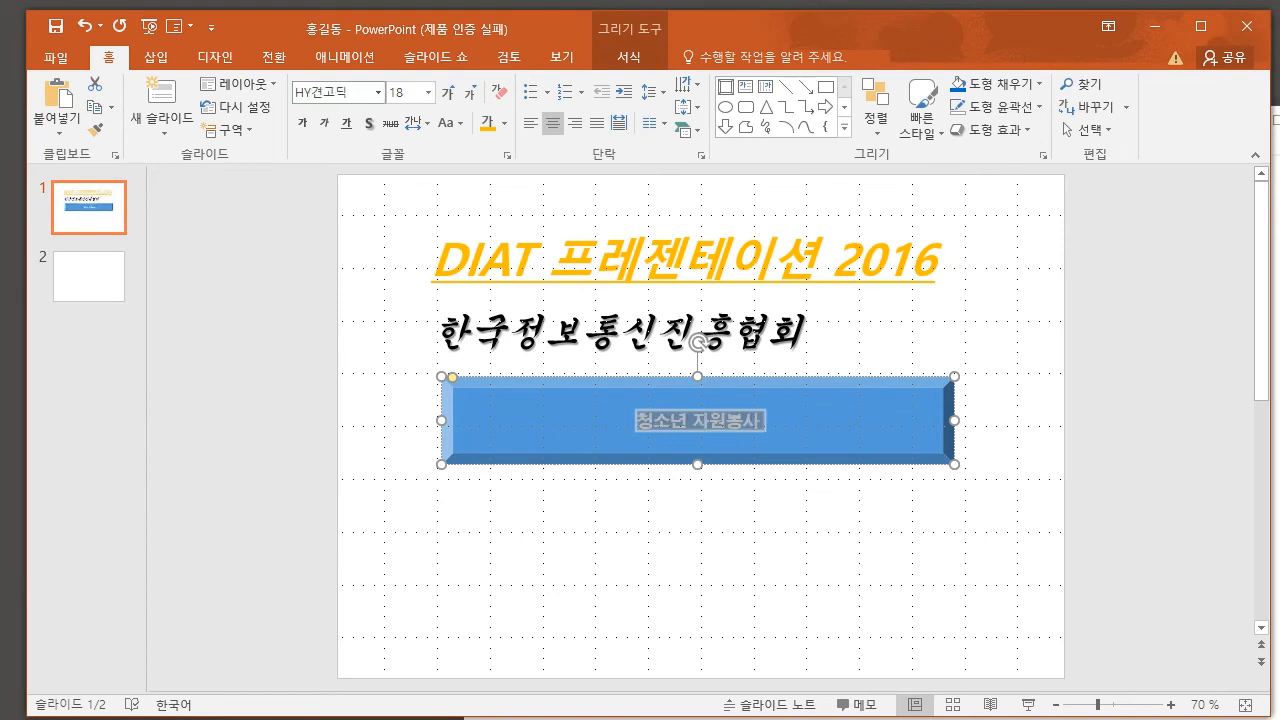
click(402, 92)
text(36)
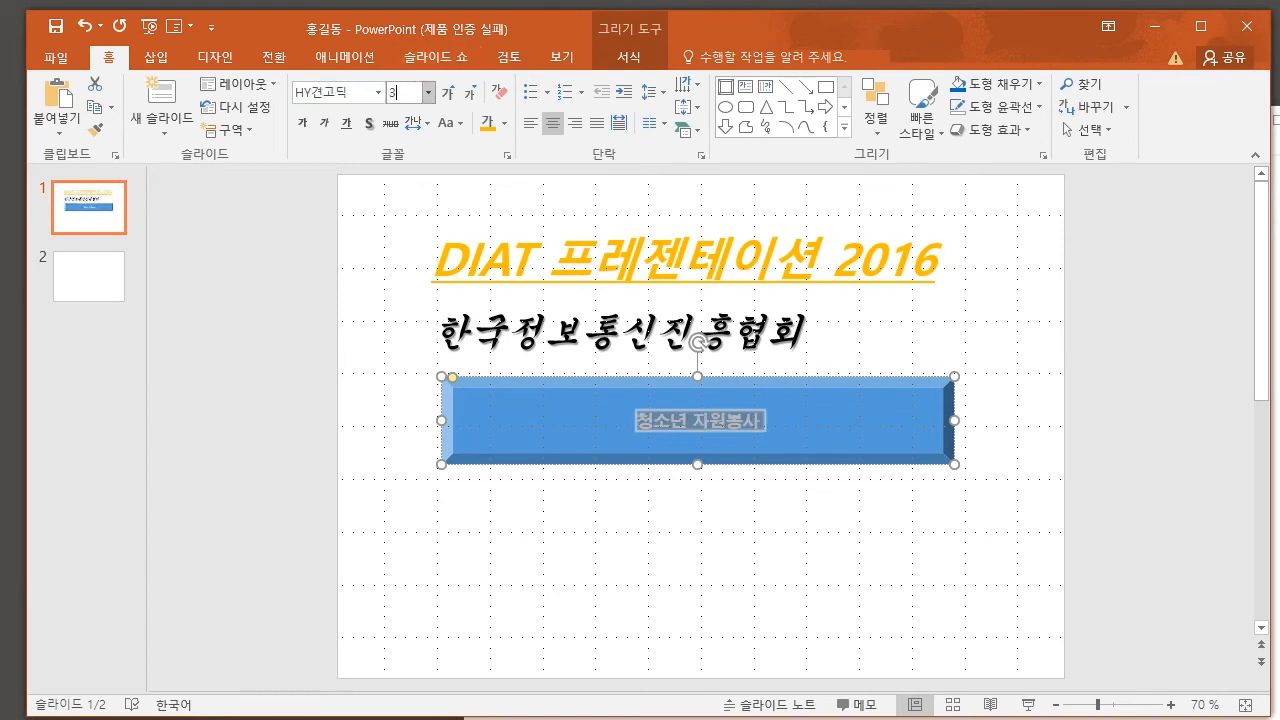
key(Return)
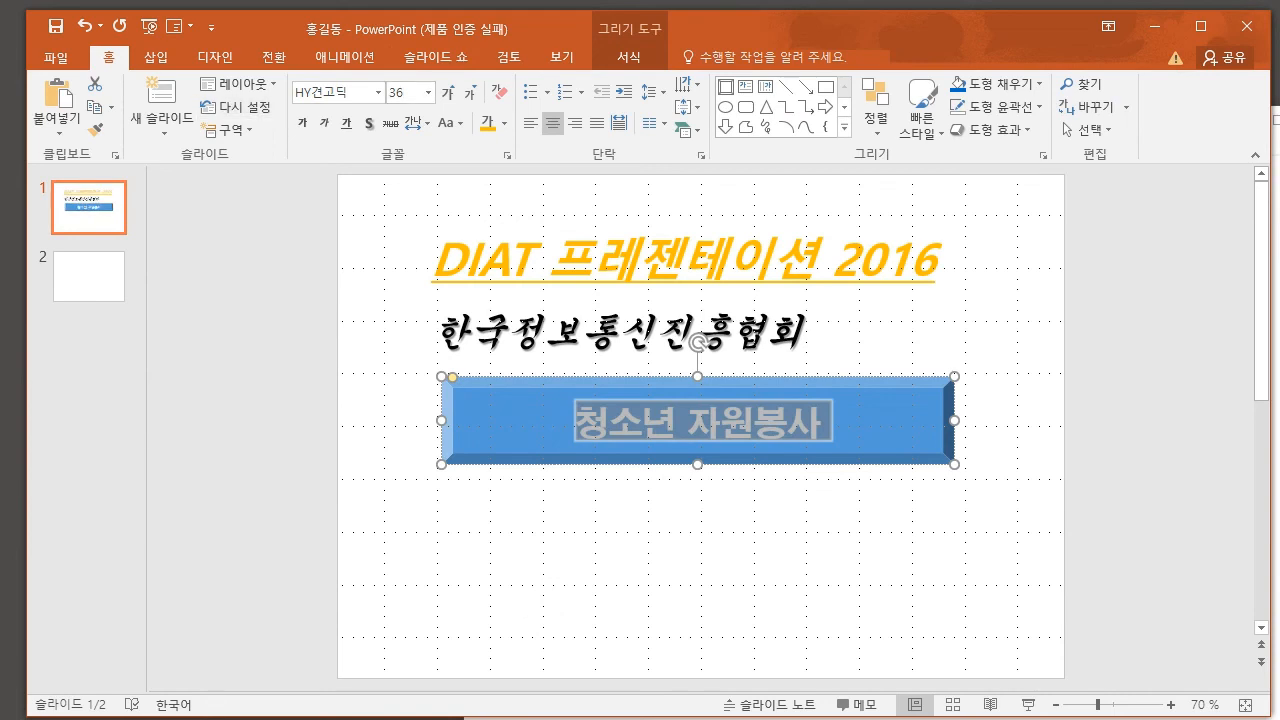
click(302, 123)
click(369, 123)
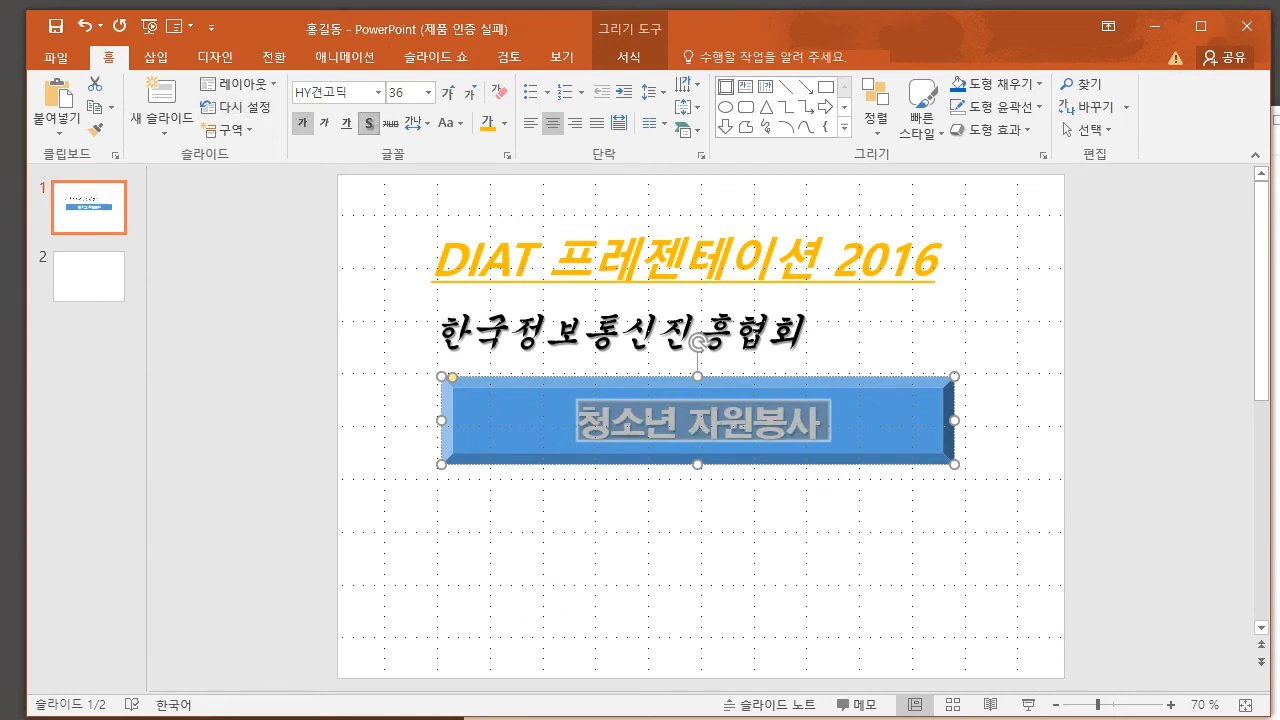
click(690, 560)
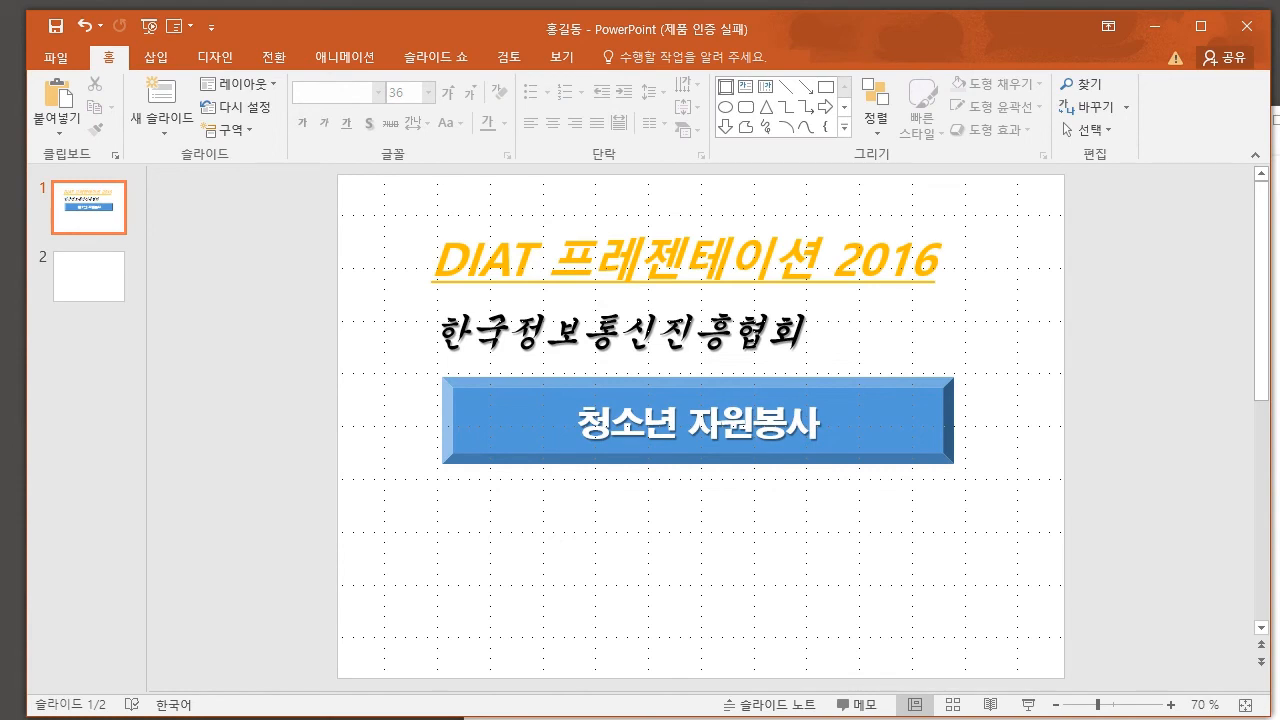
- Review the text box and shape specifications under 3. 문제 풀이 in Notepad against the objects on the PowerPoint slide
key(alt+Tab)
drag(492, 383, 1130, 472)
click(472, 471)
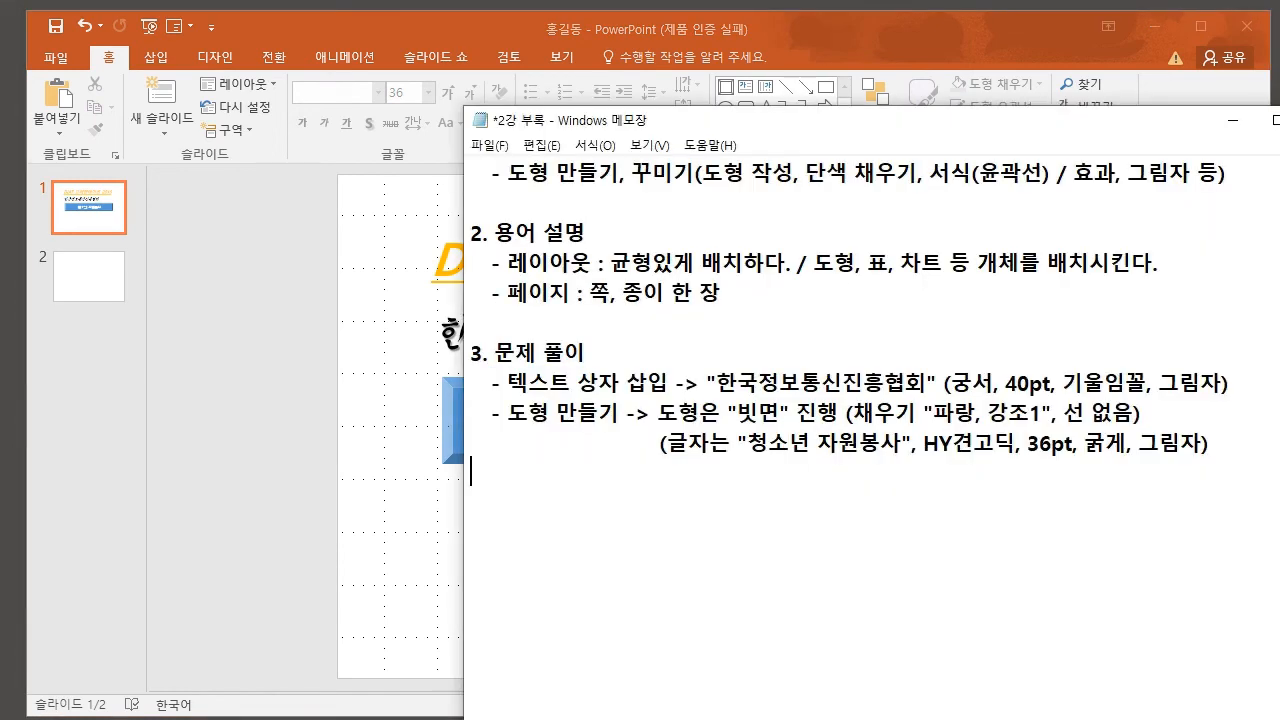
drag(706, 383, 1212, 444)
click(1212, 444)
key(alt+Tab)
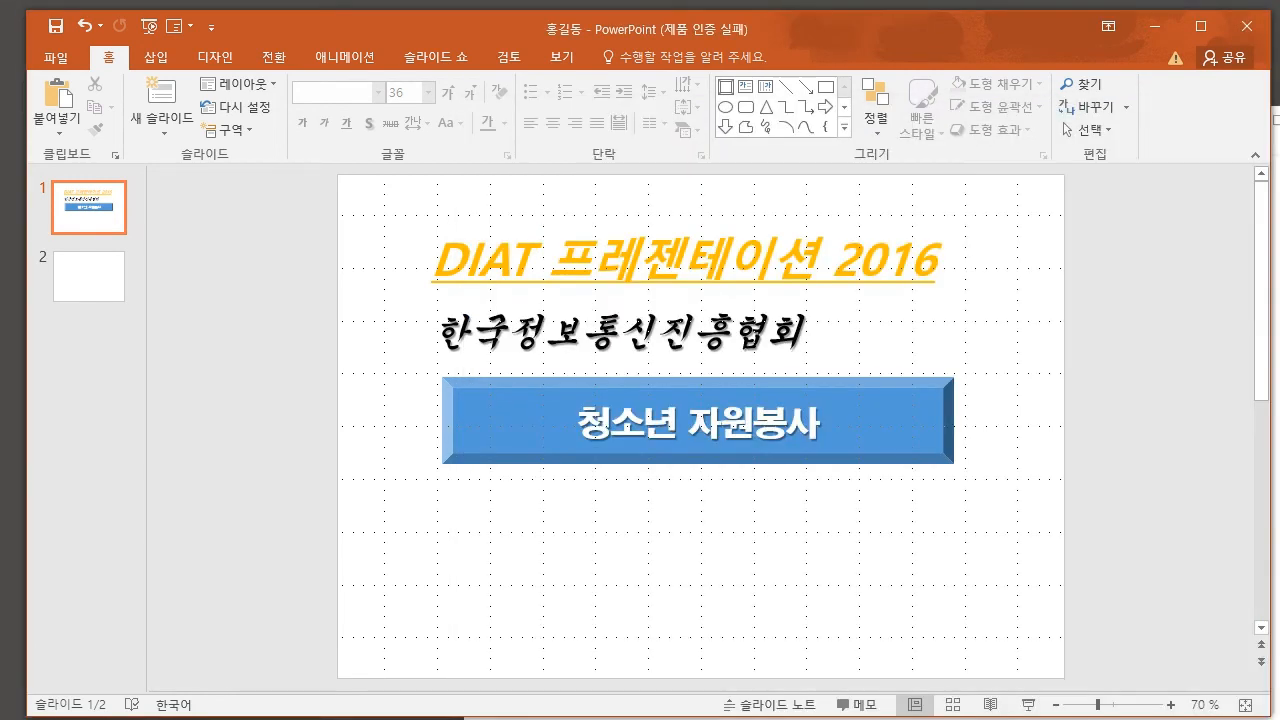
key(Tab)
key(Tab)
key(Tab)
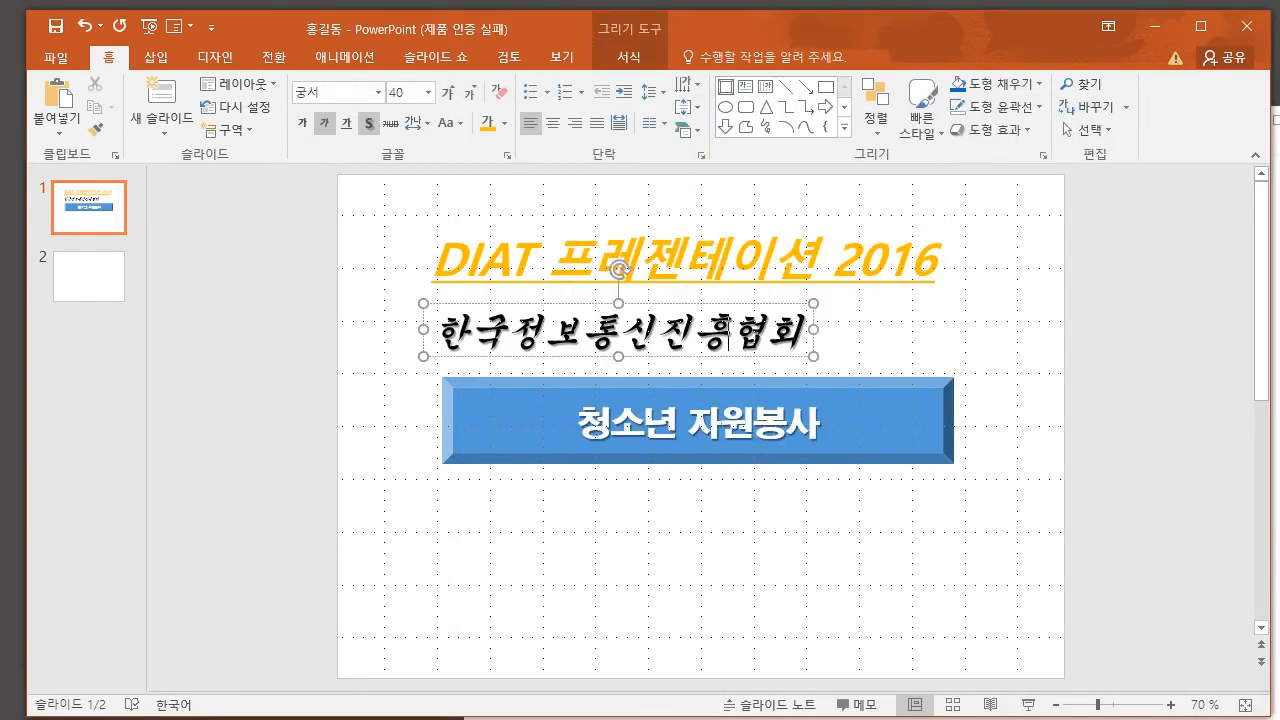
key(Escape)
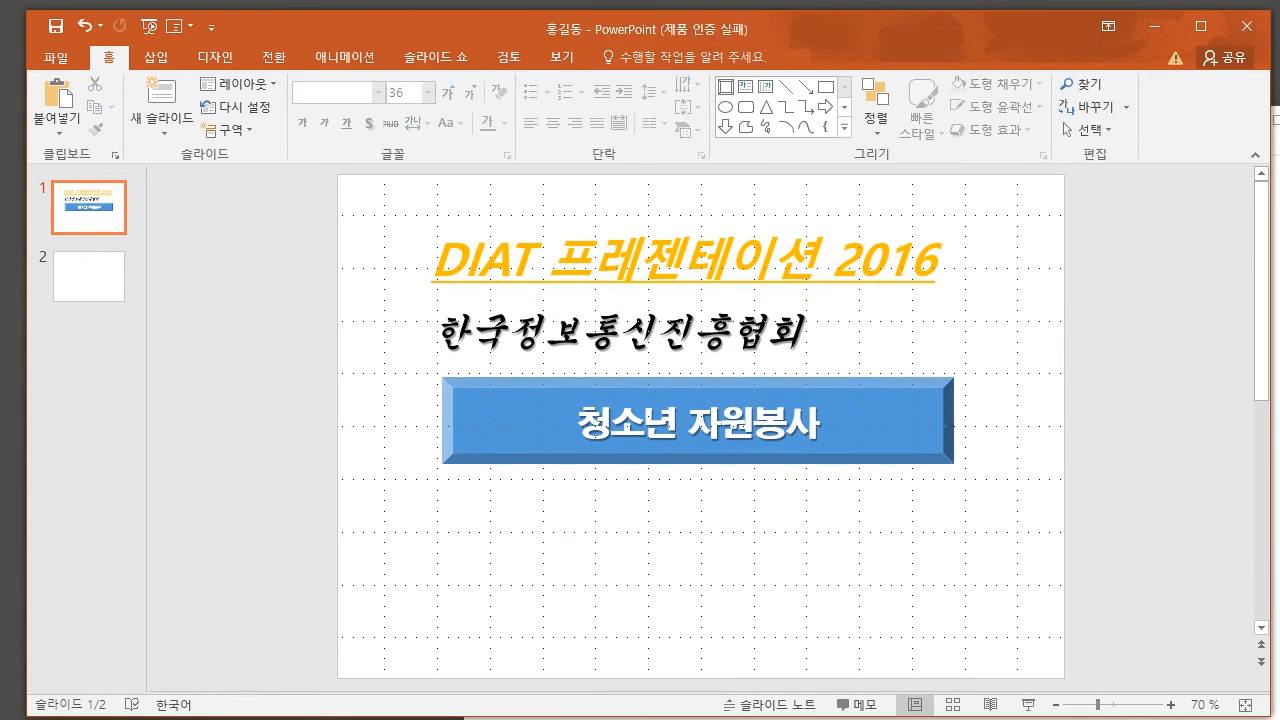
- Switch to Notepad and review the 도형 만들기, 꾸미기 outline line, including 효과 and 그림자, alongside the shape specifications
key(alt+Tab)
scroll(870, 400, up, 1)
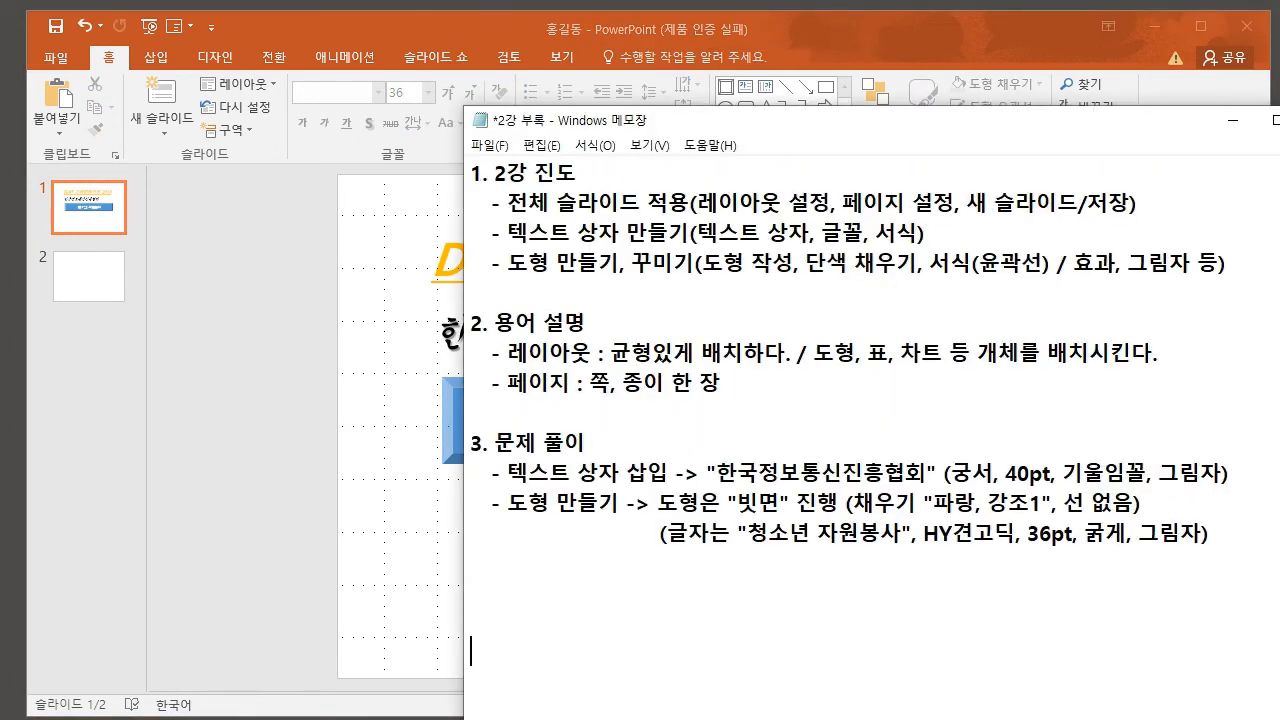
drag(508, 263, 695, 263)
click(620, 263)
click(695, 263)
drag(853, 503, 1209, 533)
click(1209, 533)
click(1074, 262)
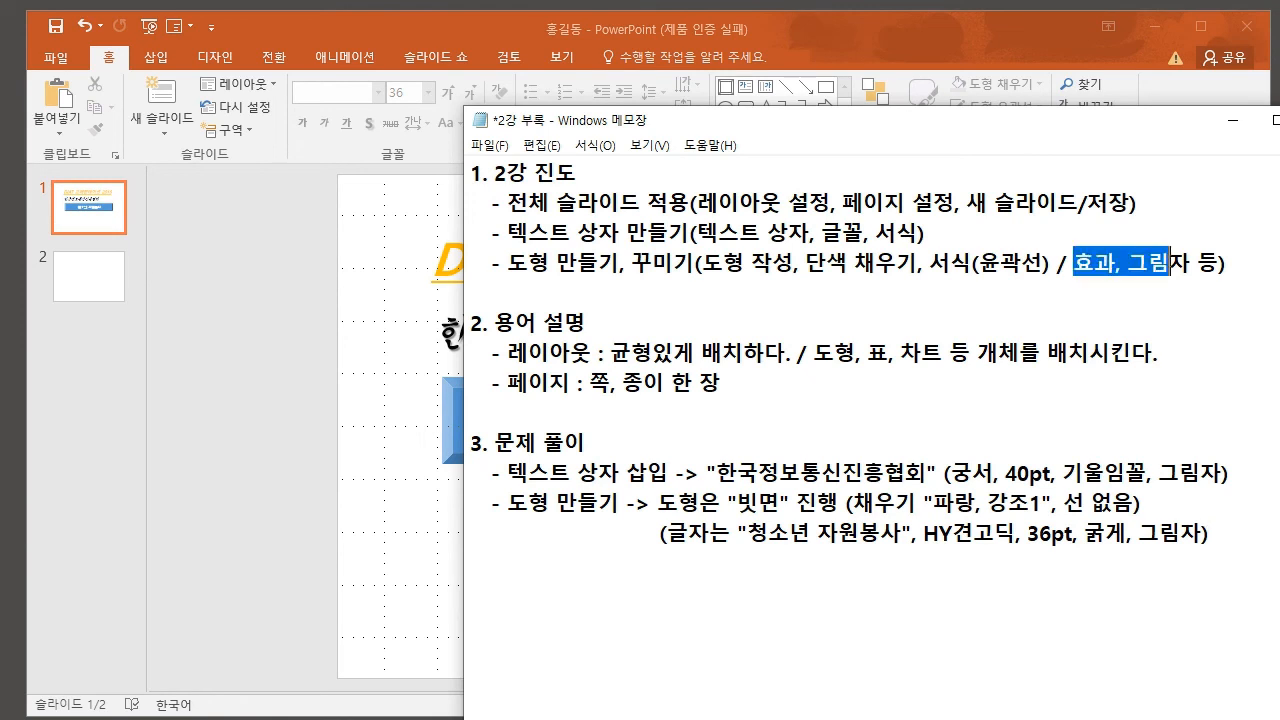
- Switch to PowerPoint and draw a cross shape about 4.7 cm high and 4.78 cm wide below the bevel shape
key(alt+Tab)
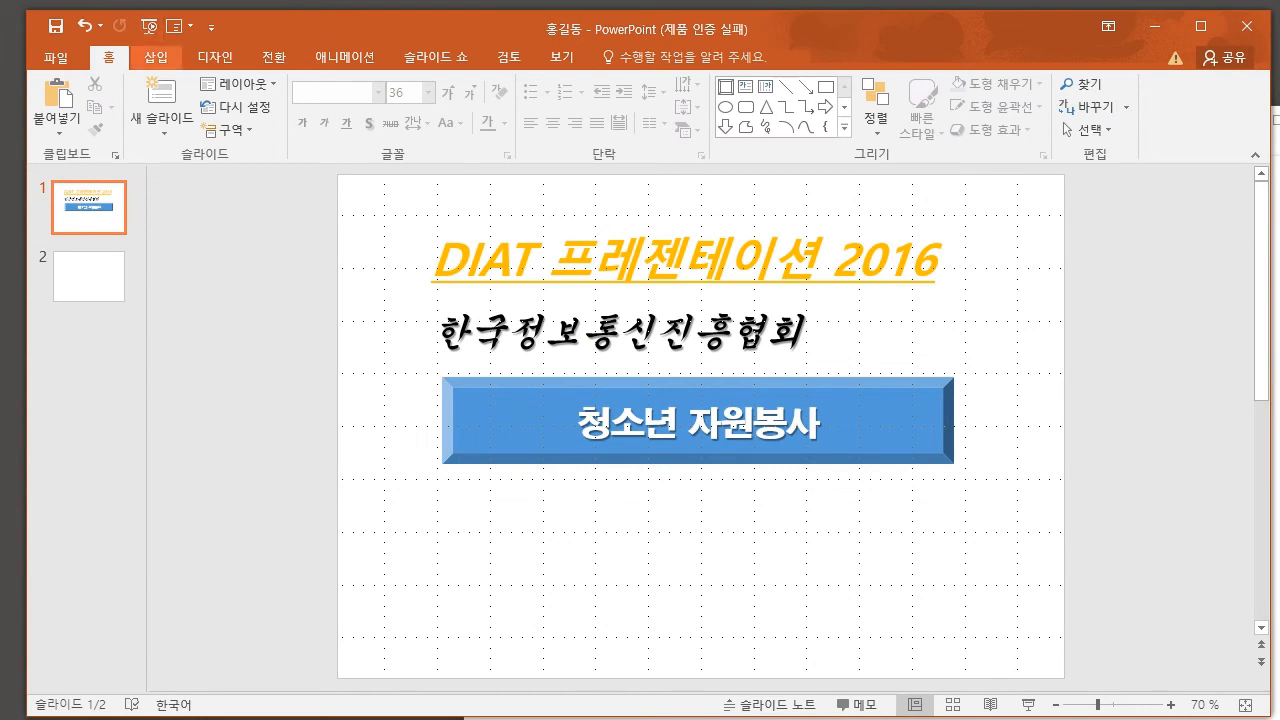
click(155, 57)
click(369, 105)
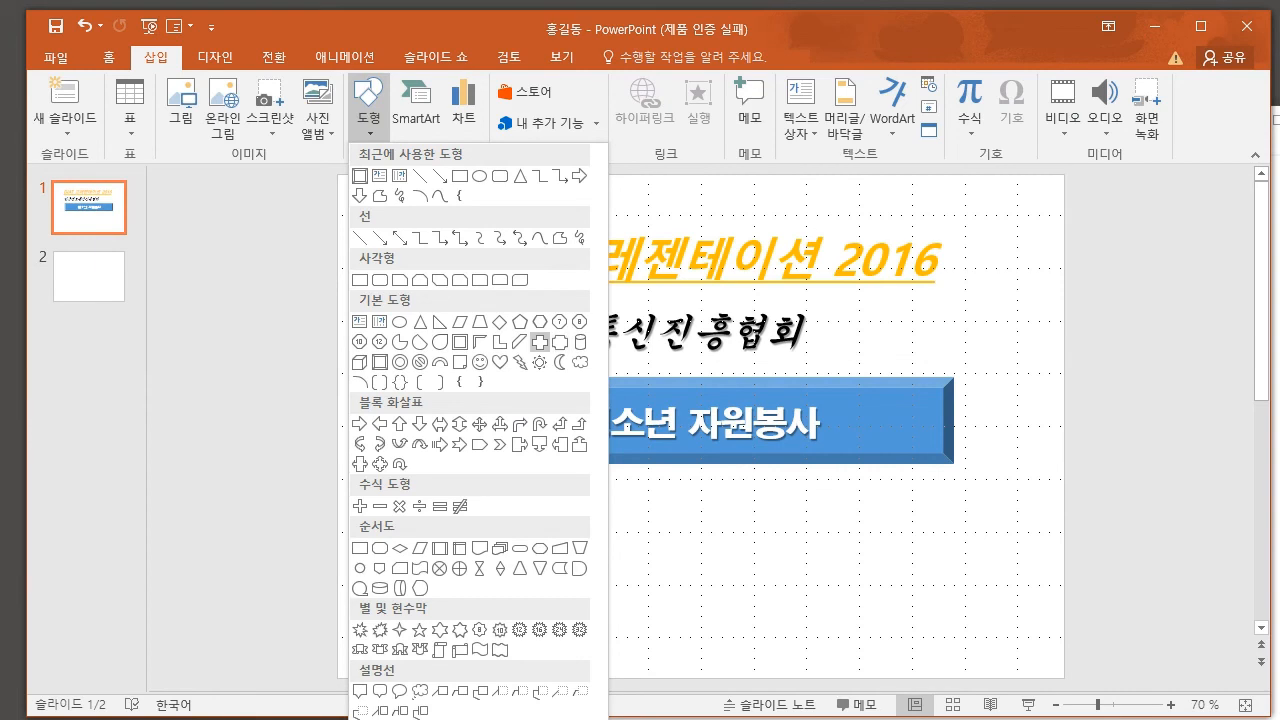
click(540, 342)
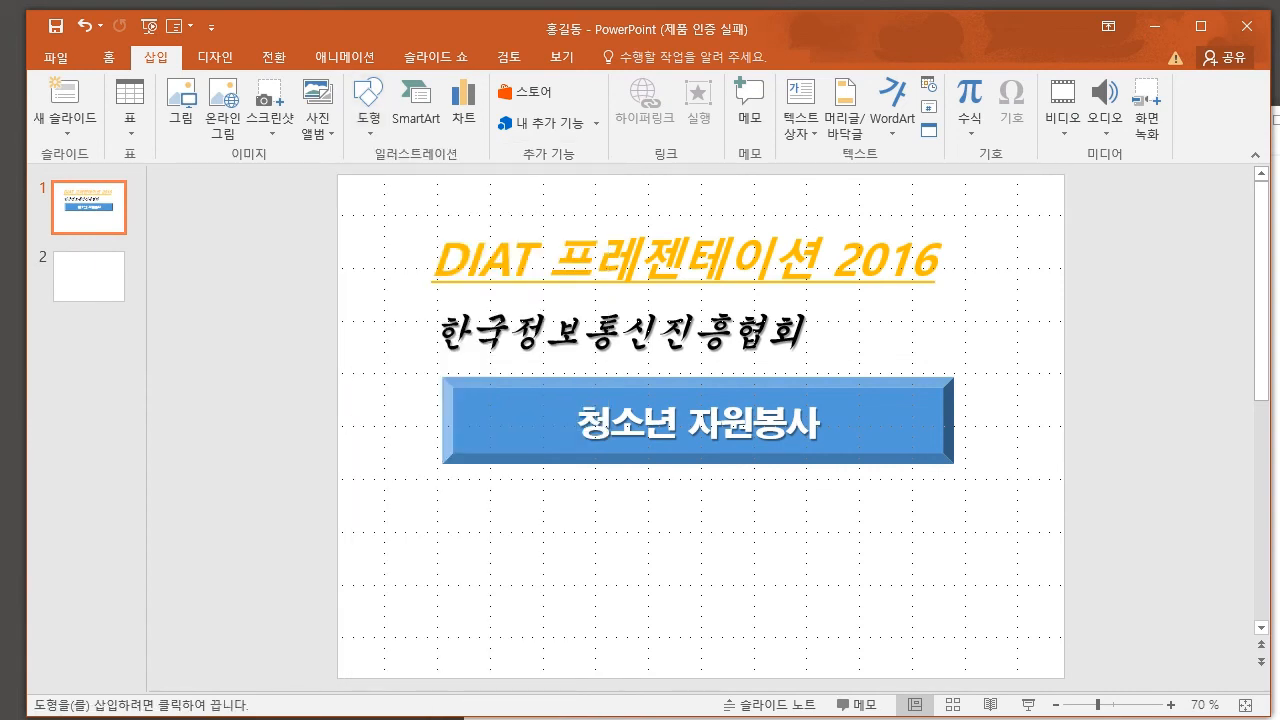
drag(442, 510, 569, 636)
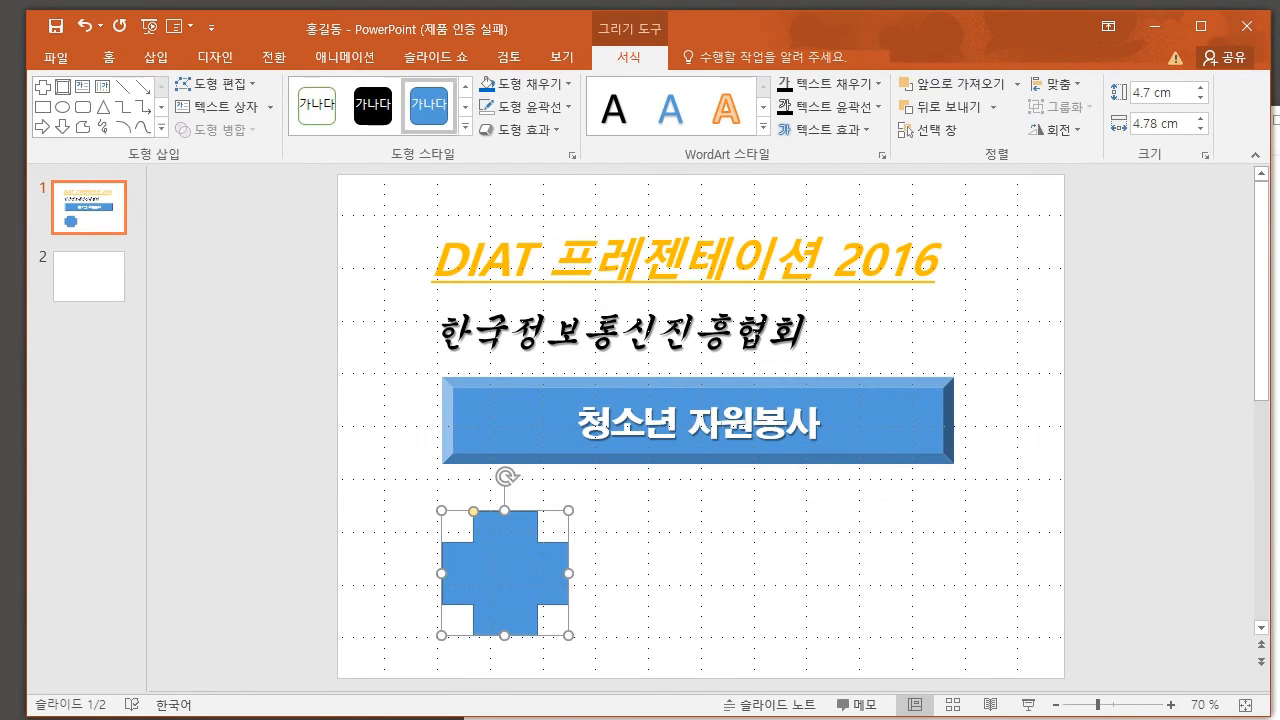
- Fill the cross shape with standard yellow and remove its outline
click(568, 83)
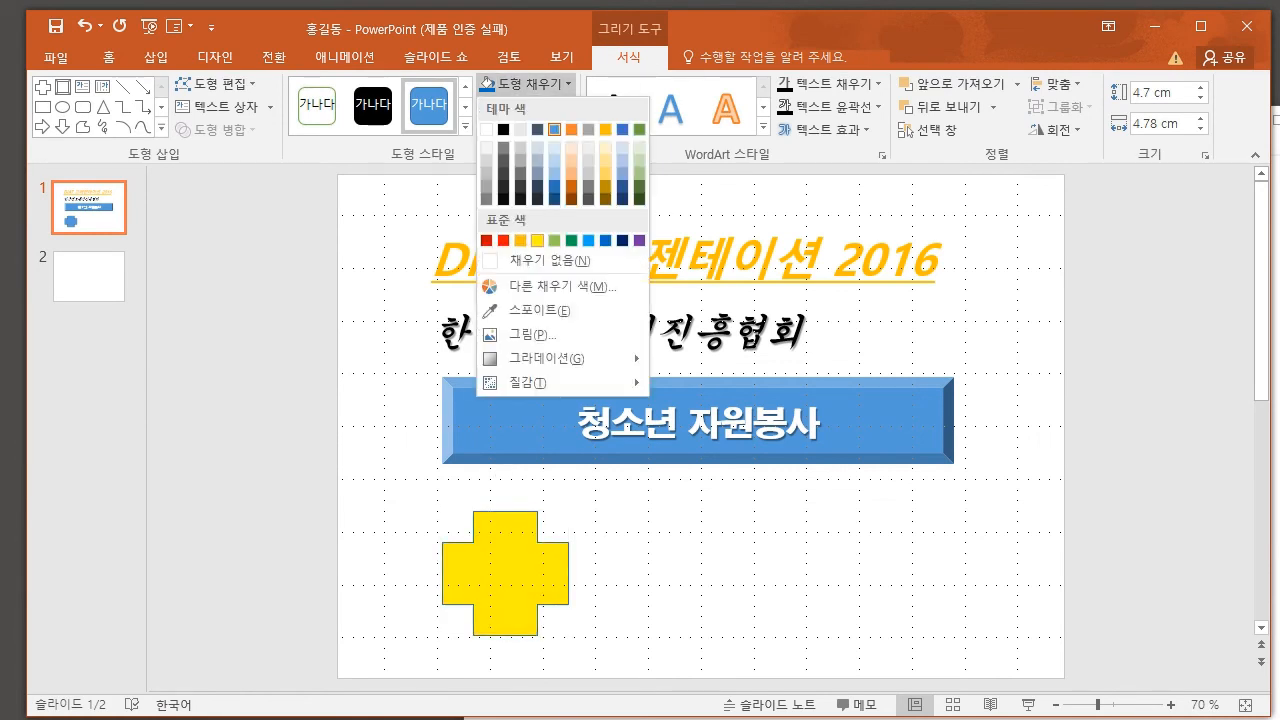
click(537, 240)
click(525, 106)
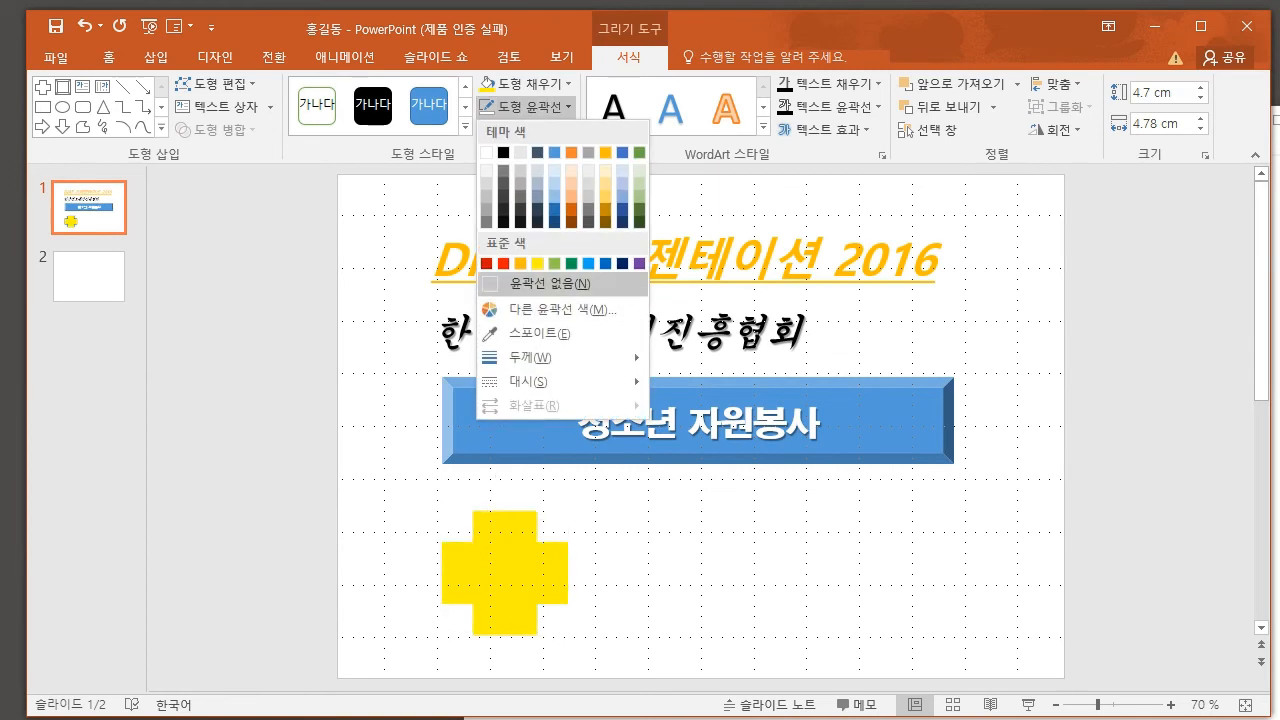
click(550, 284)
click(660, 560)
- Change the cross shape's fill to standard red
click(505, 573)
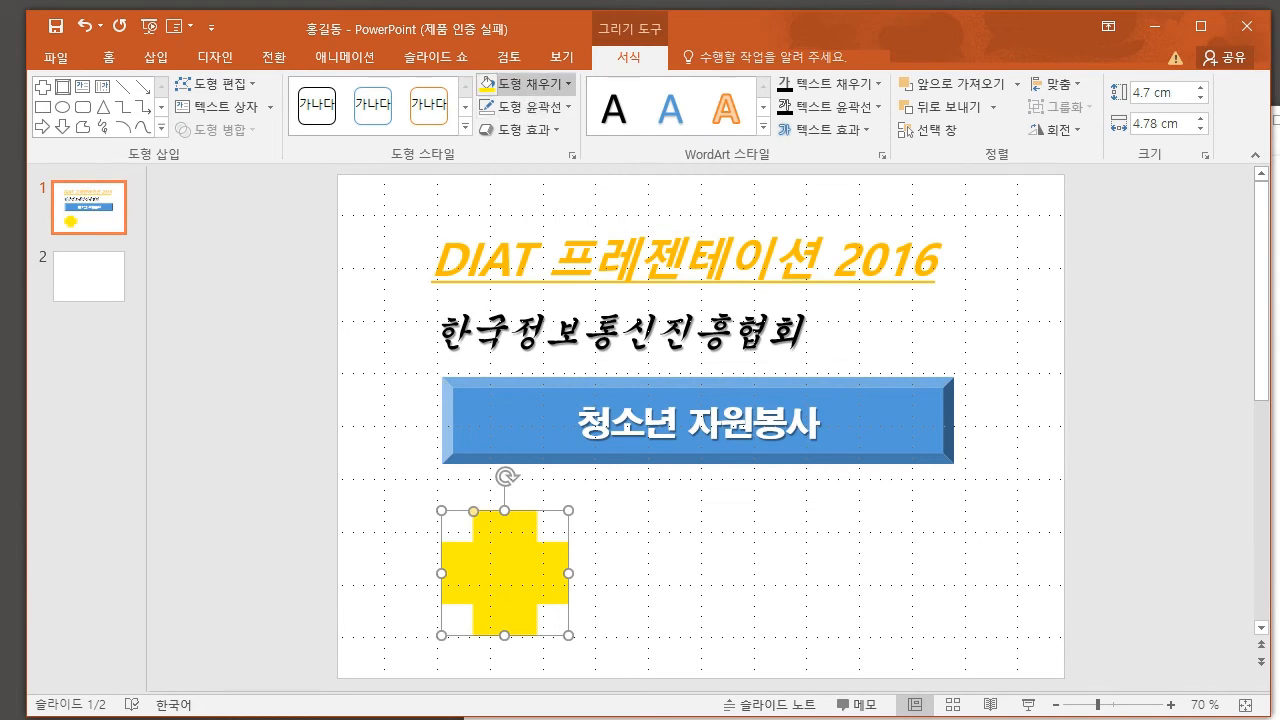
click(530, 83)
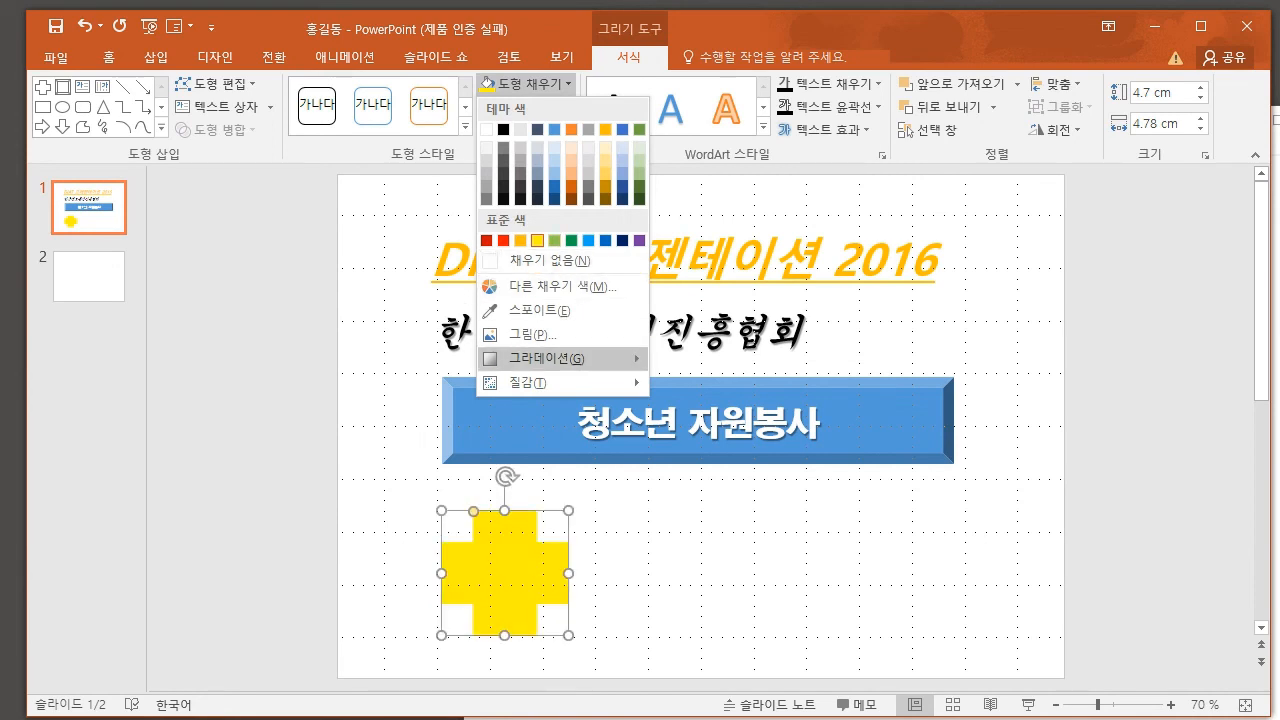
mouse_move(560, 358)
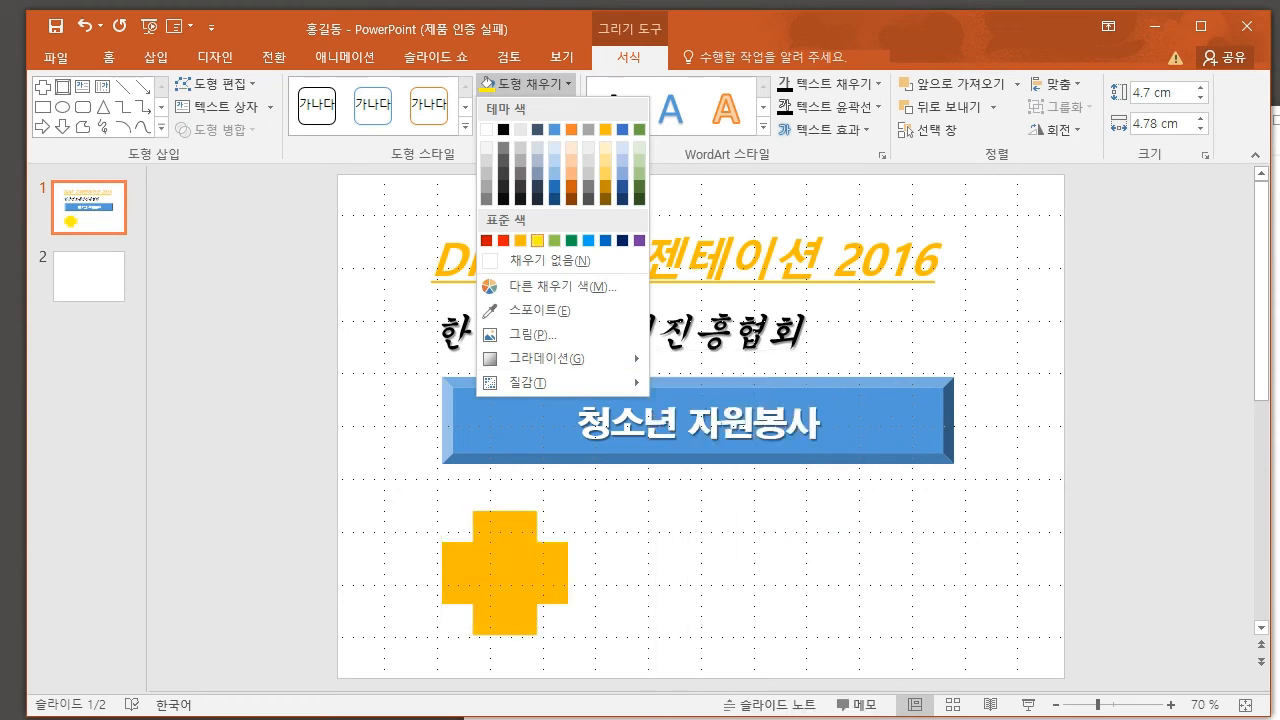
click(503, 240)
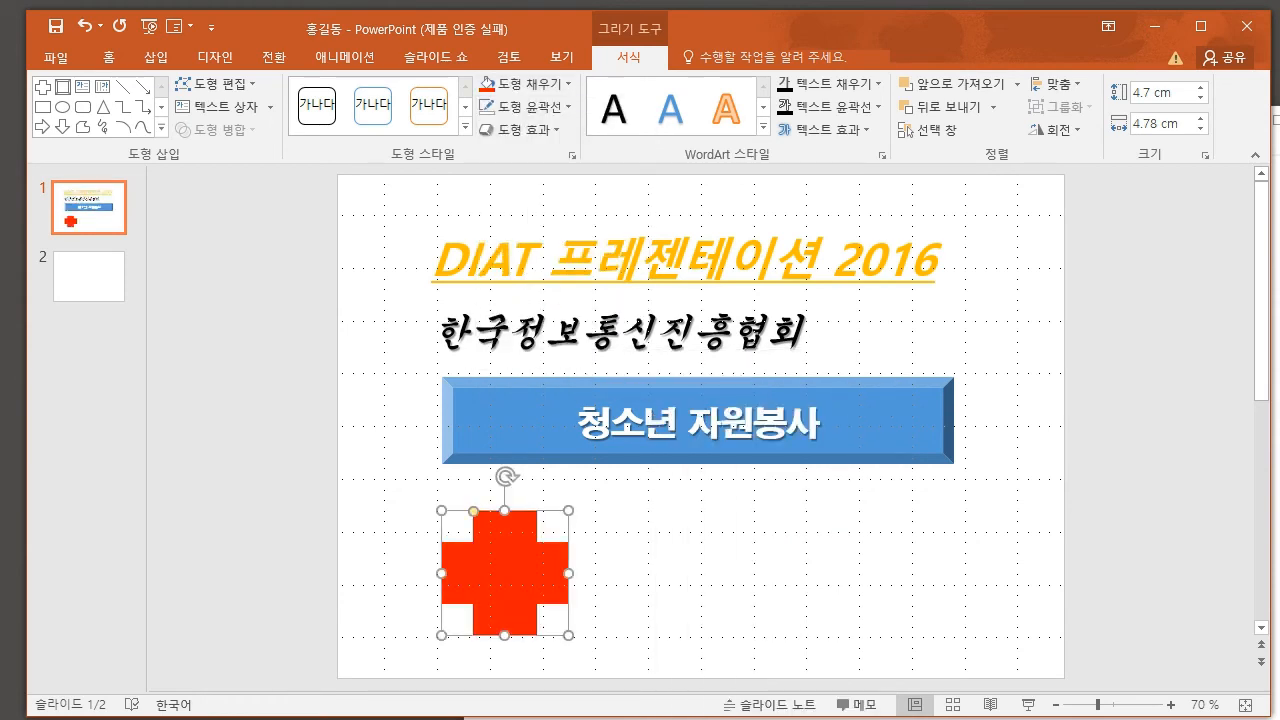
- Apply the light 가운데에서 (from centre) gradient to the cross shape's fill and keep the cross selected
click(525, 83)
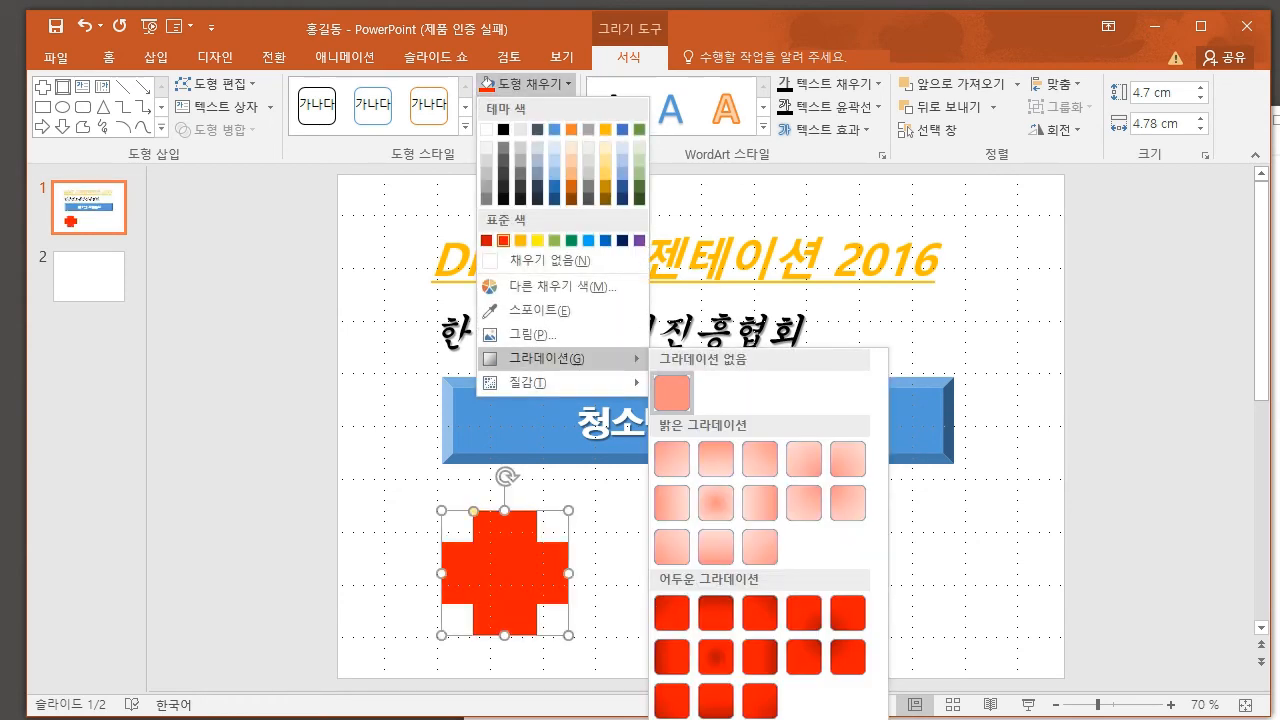
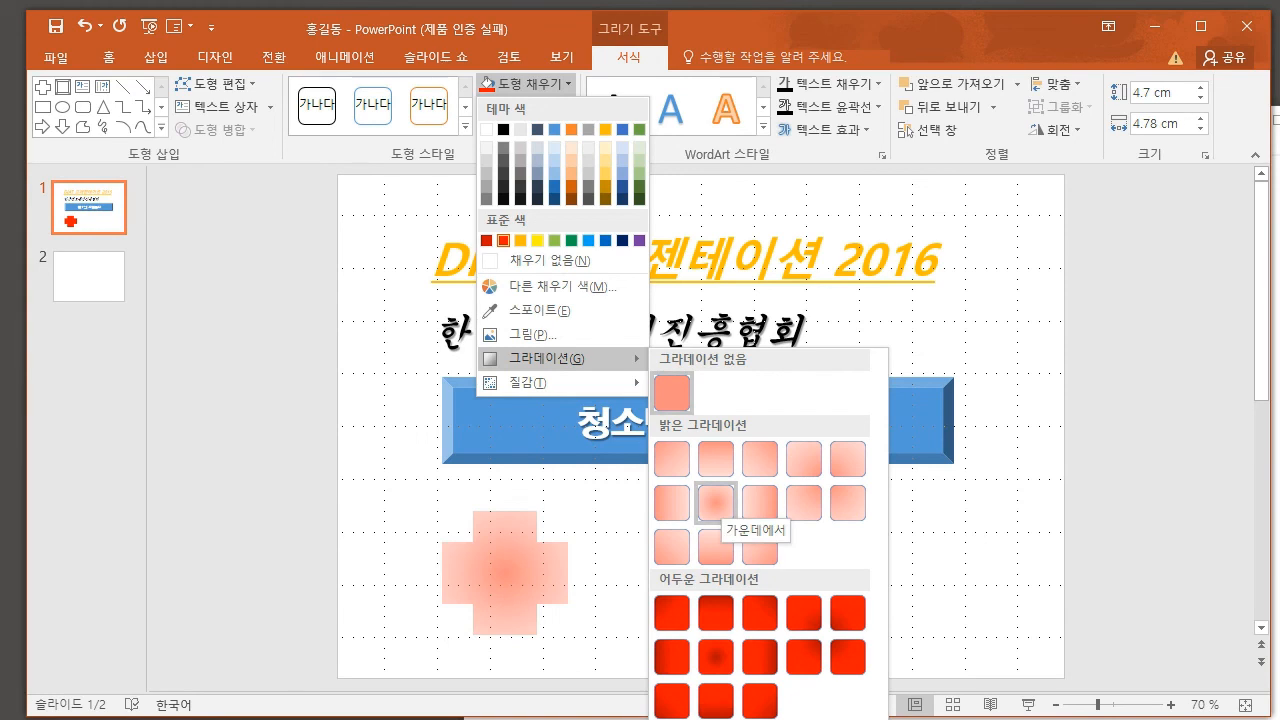
click(716, 500)
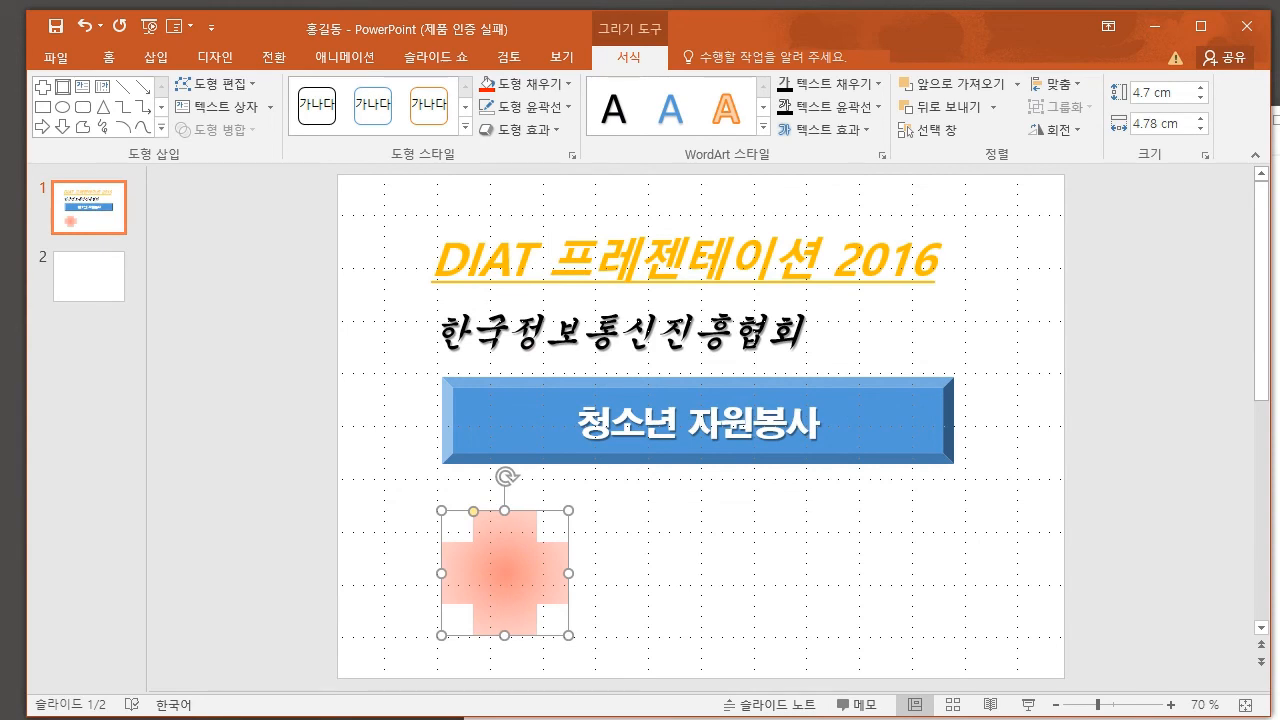
click(680, 565)
click(505, 573)
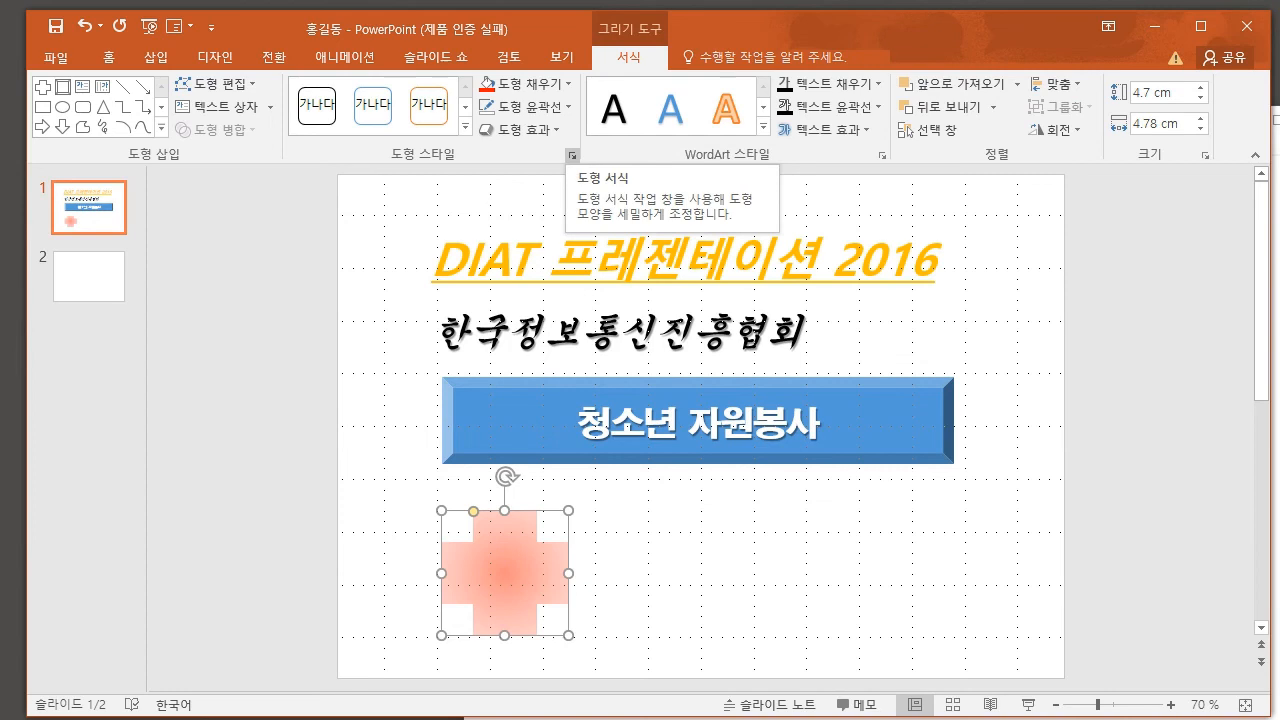
- In the cross shape's detailed fill settings, try the 사각형 and 경로형 gradient types and set the type back to 방사형
click(572, 156)
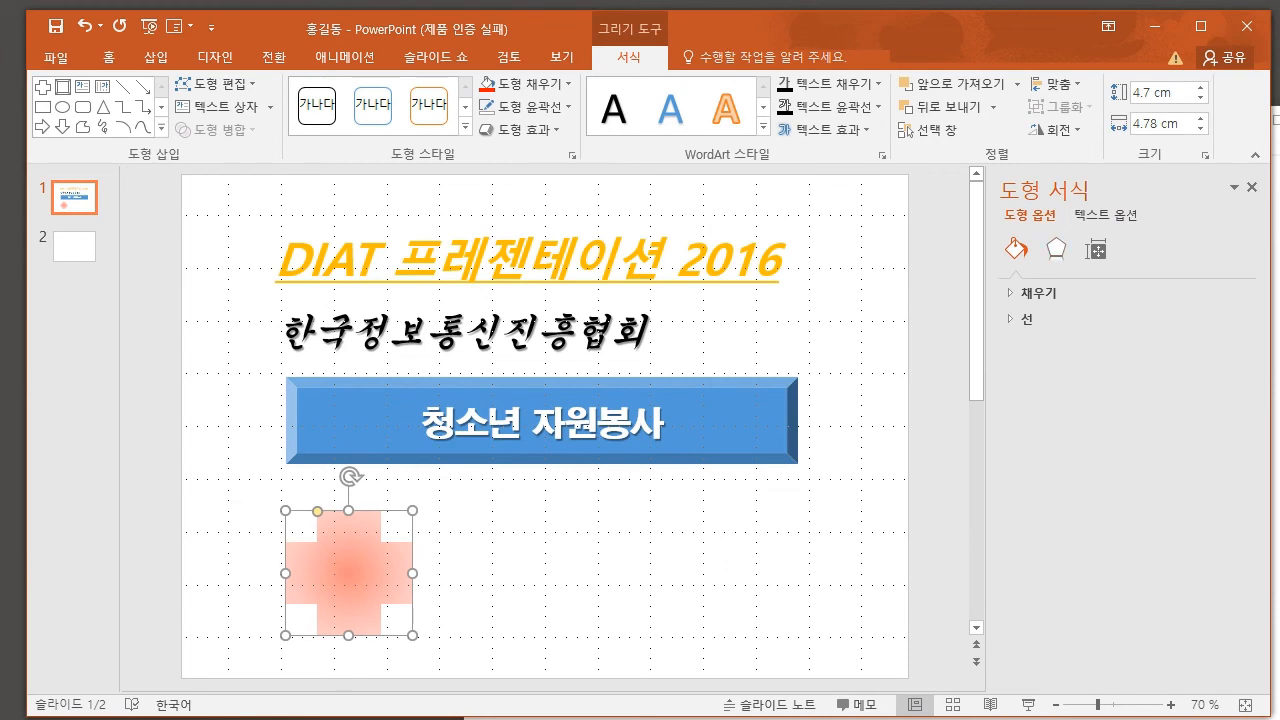
click(1040, 293)
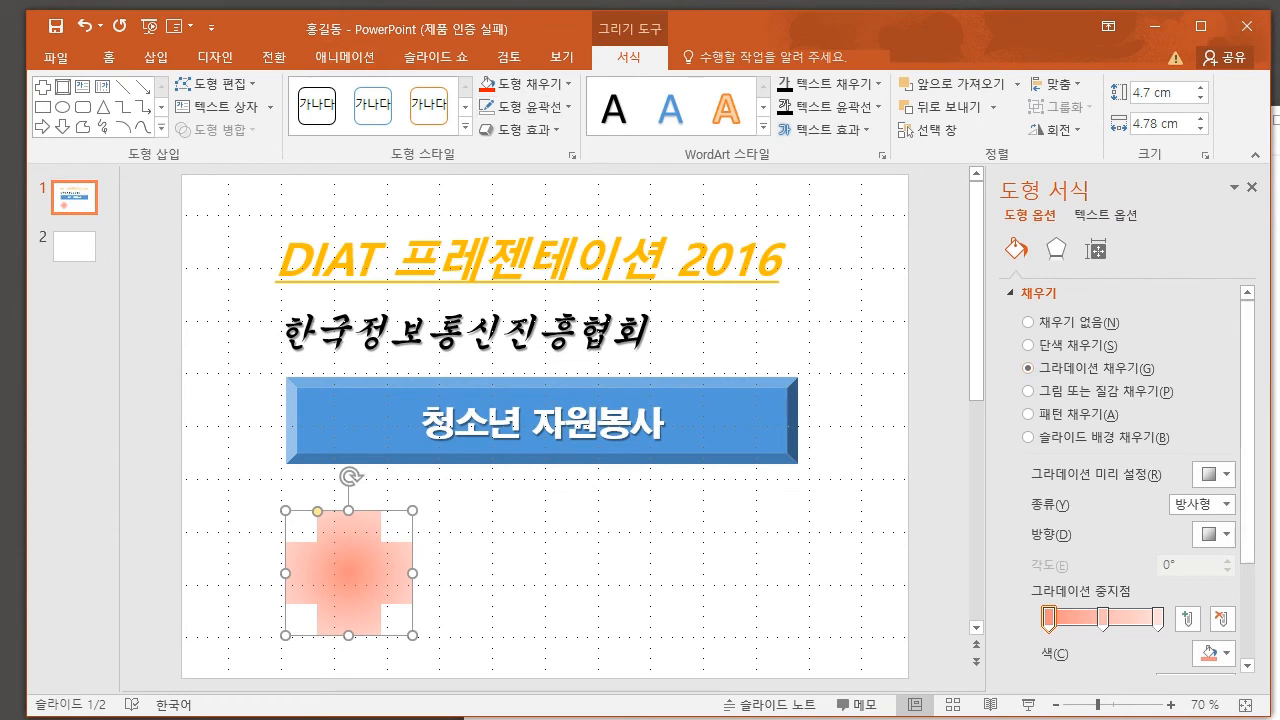
scroll(1130, 480, down, 3)
scroll(1130, 480, up, 1)
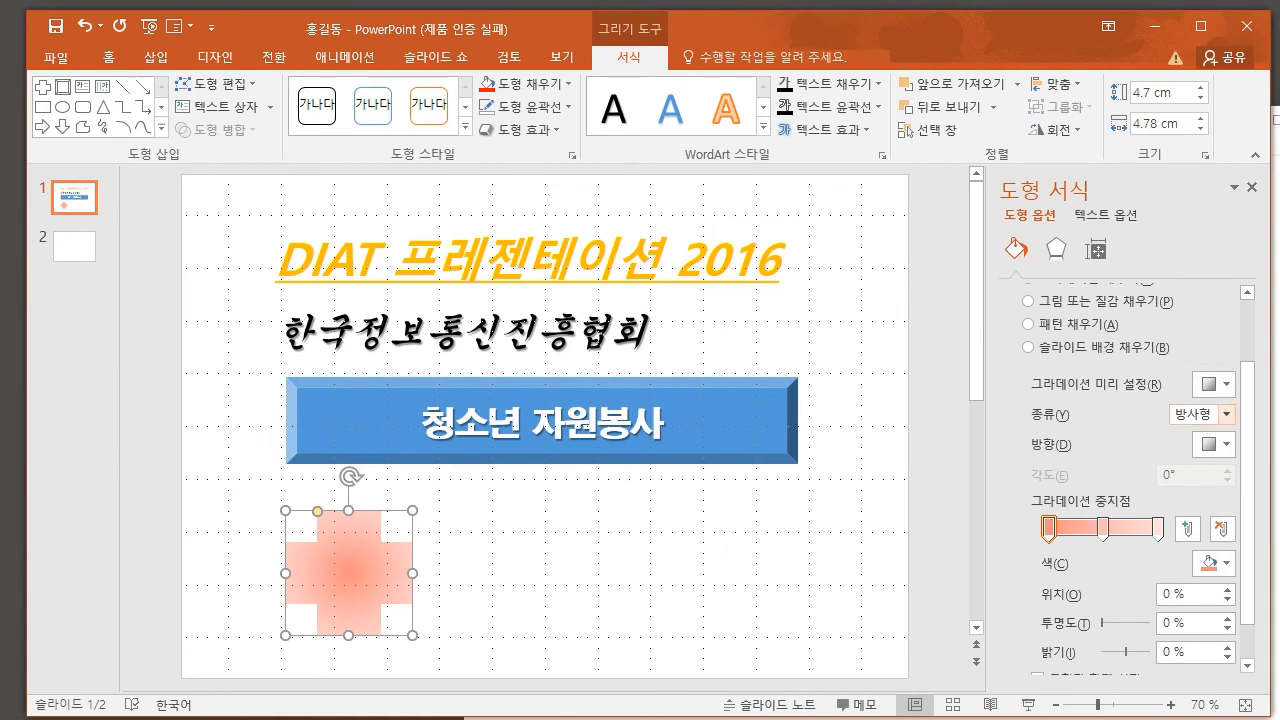
click(1226, 414)
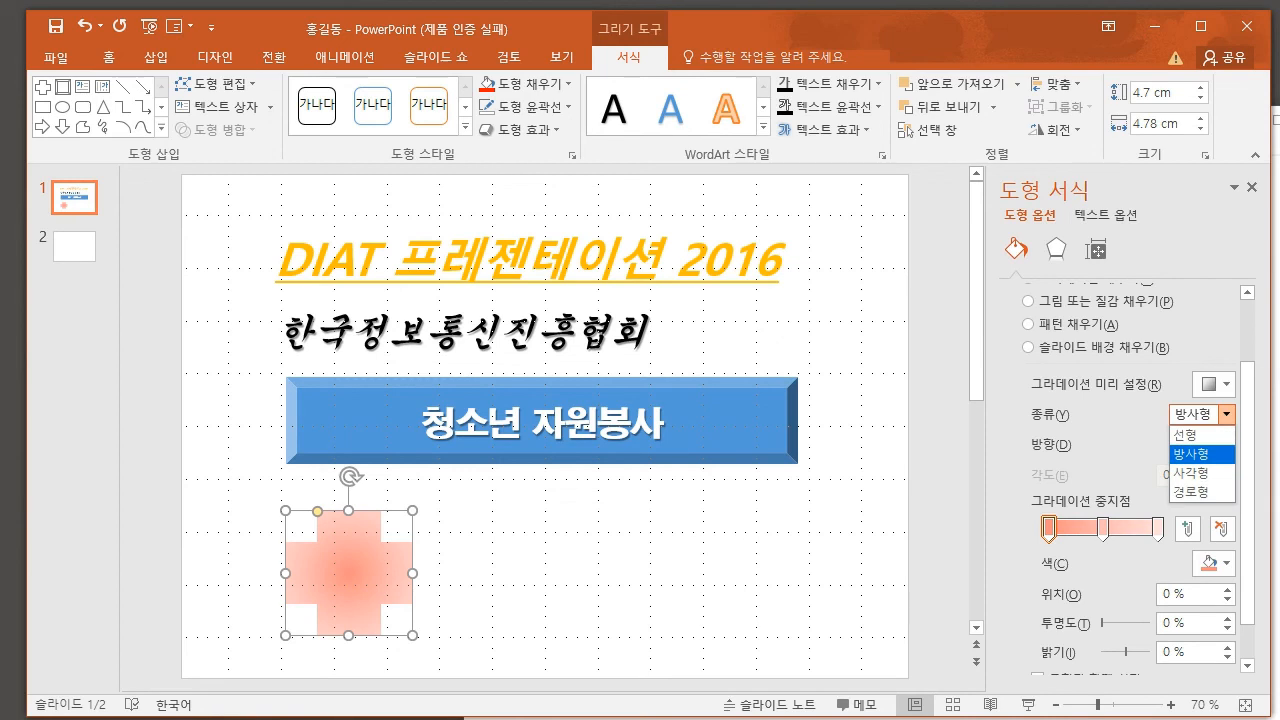
click(1202, 472)
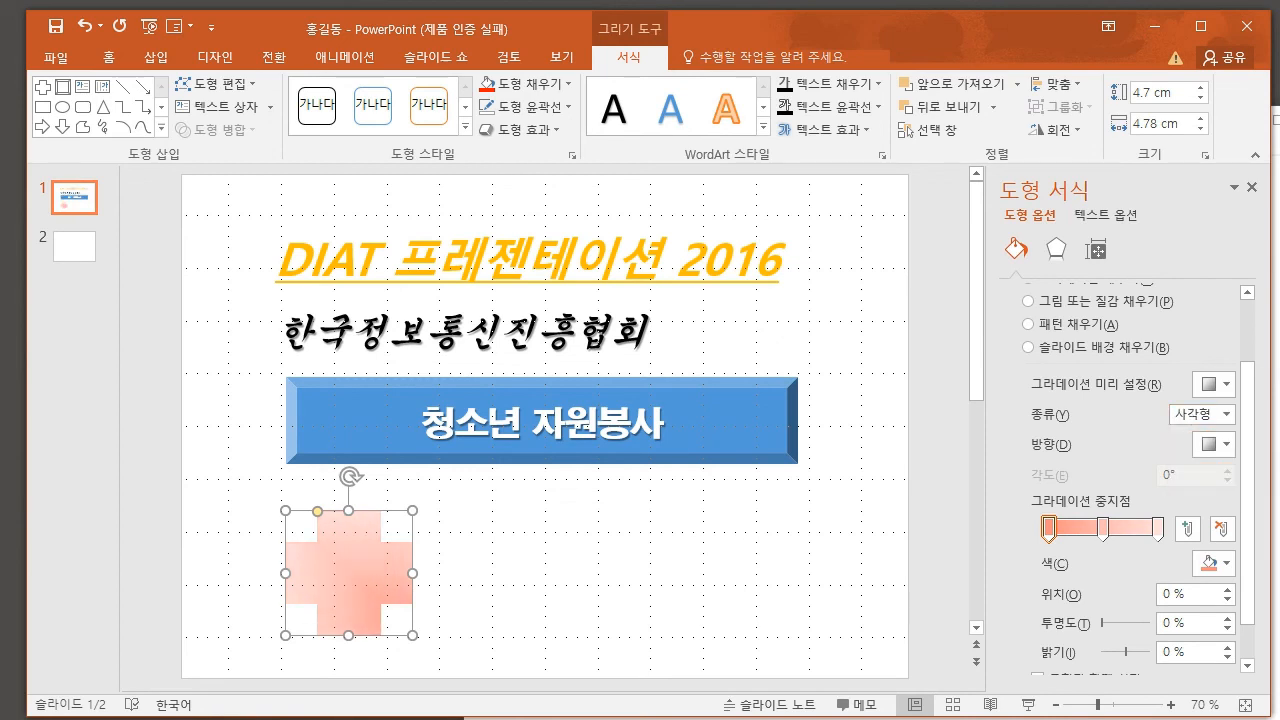
click(1226, 414)
click(1202, 492)
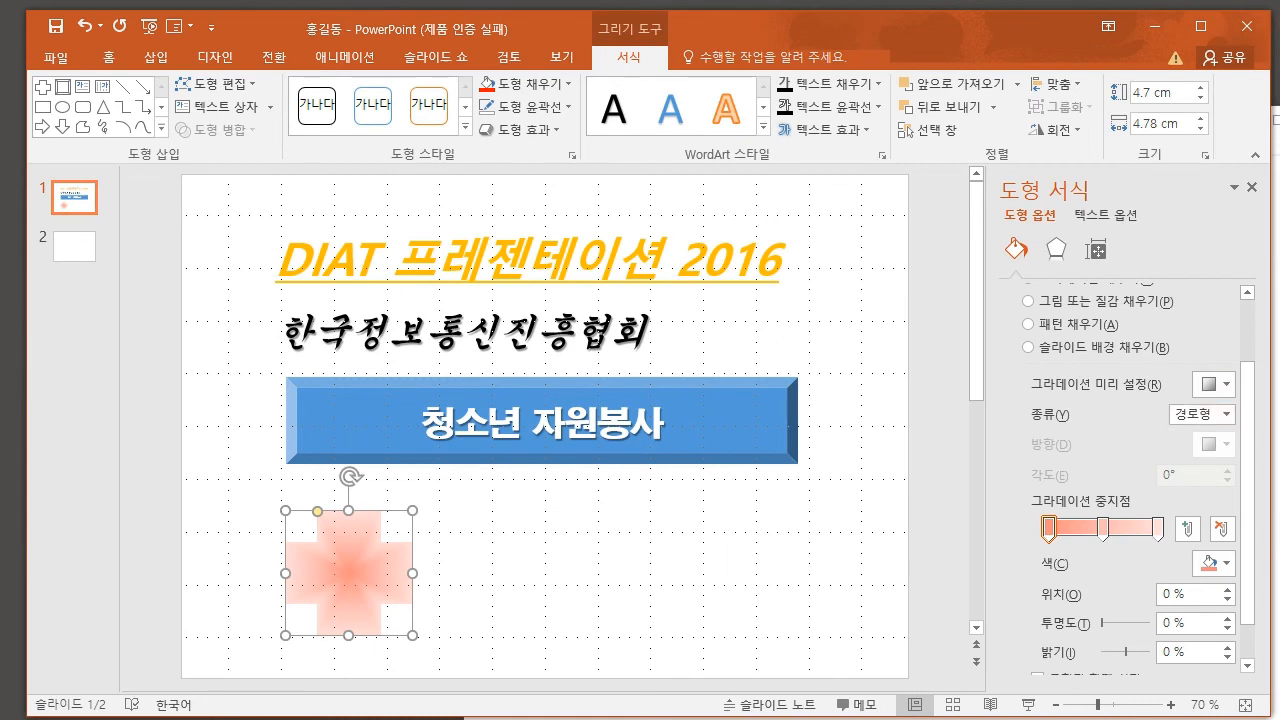
click(1226, 414)
click(1190, 453)
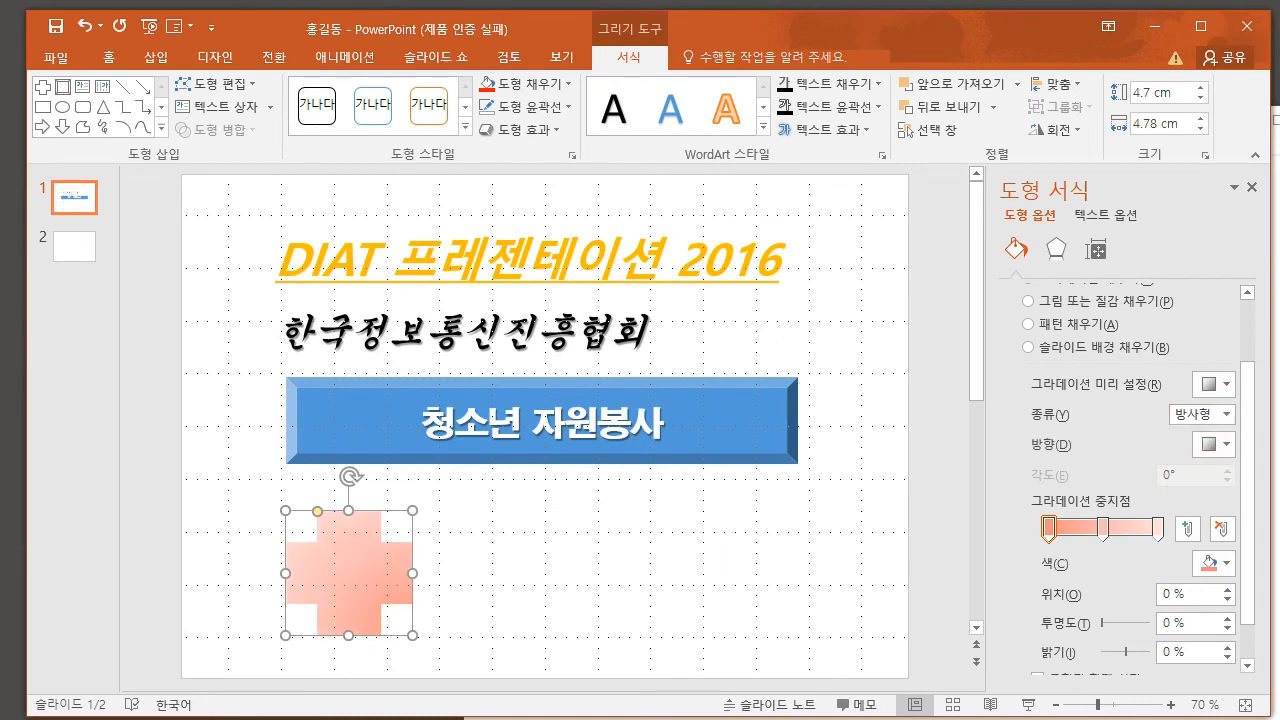
- Set the cross's radial gradient to spread from its lower-left corner and switch it to the upper-left corner
click(1225, 444)
click(1258, 482)
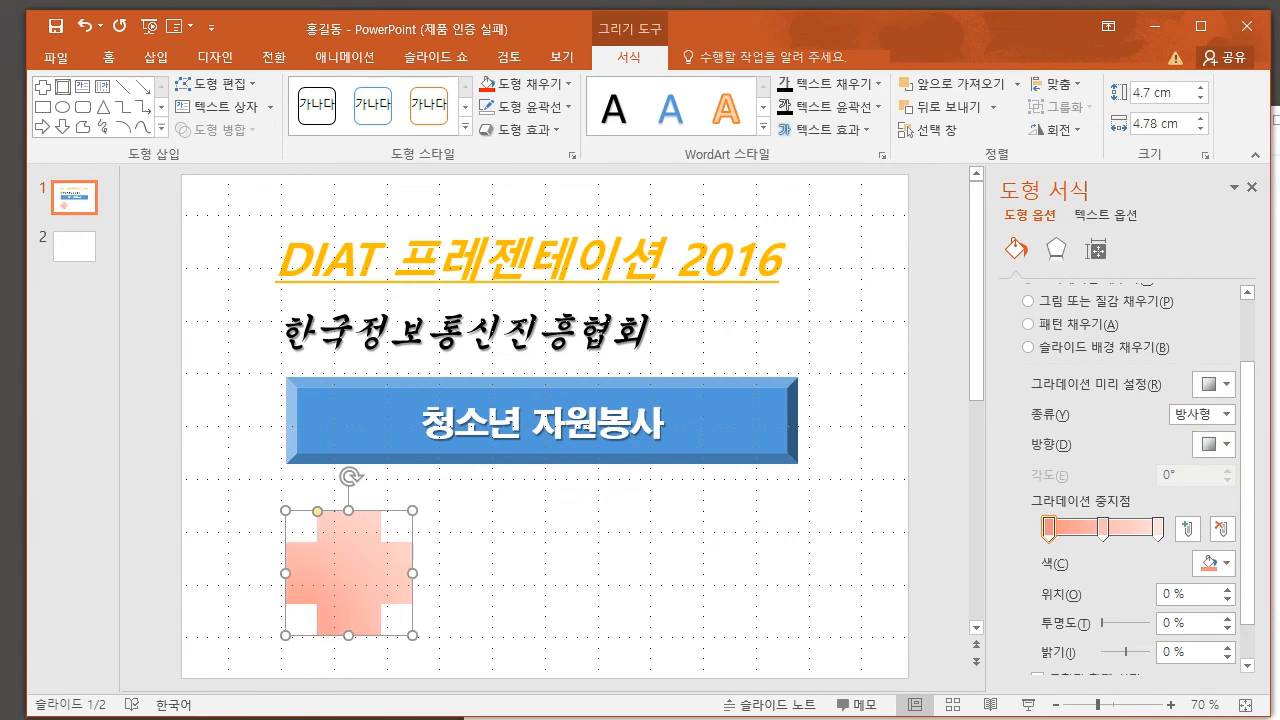
click(1214, 444)
click(1279, 482)
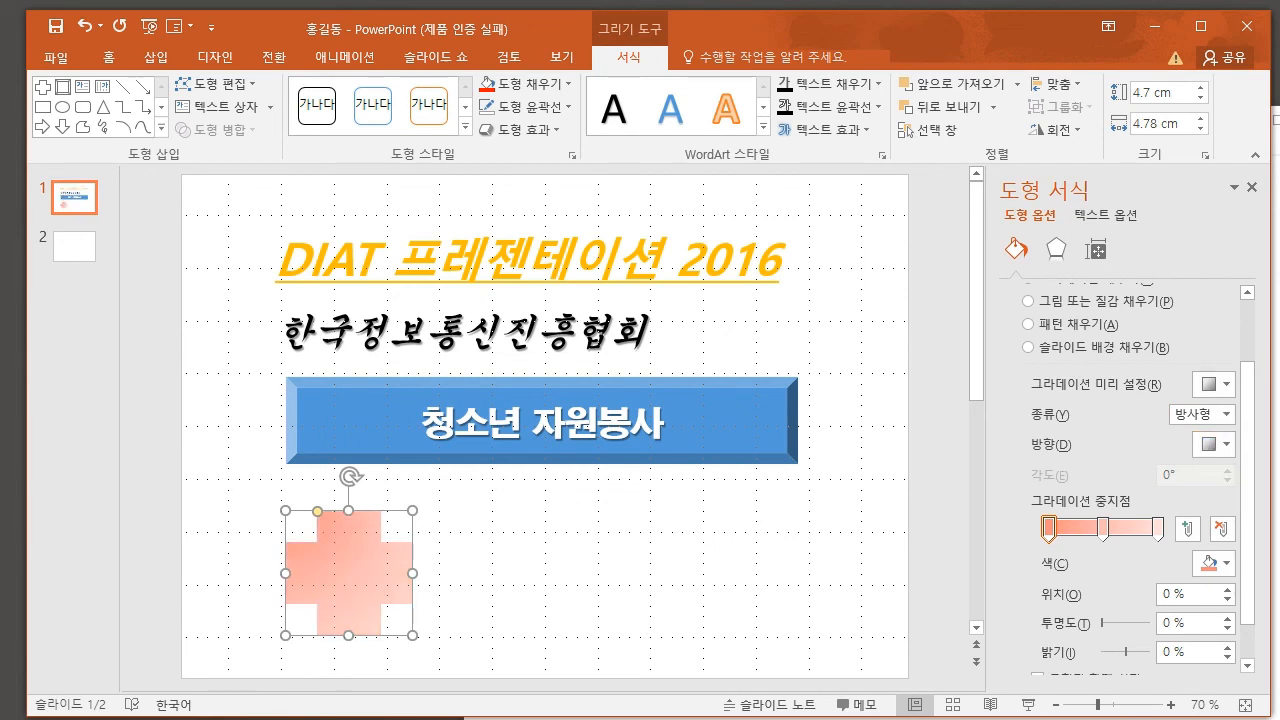
click(1214, 444)
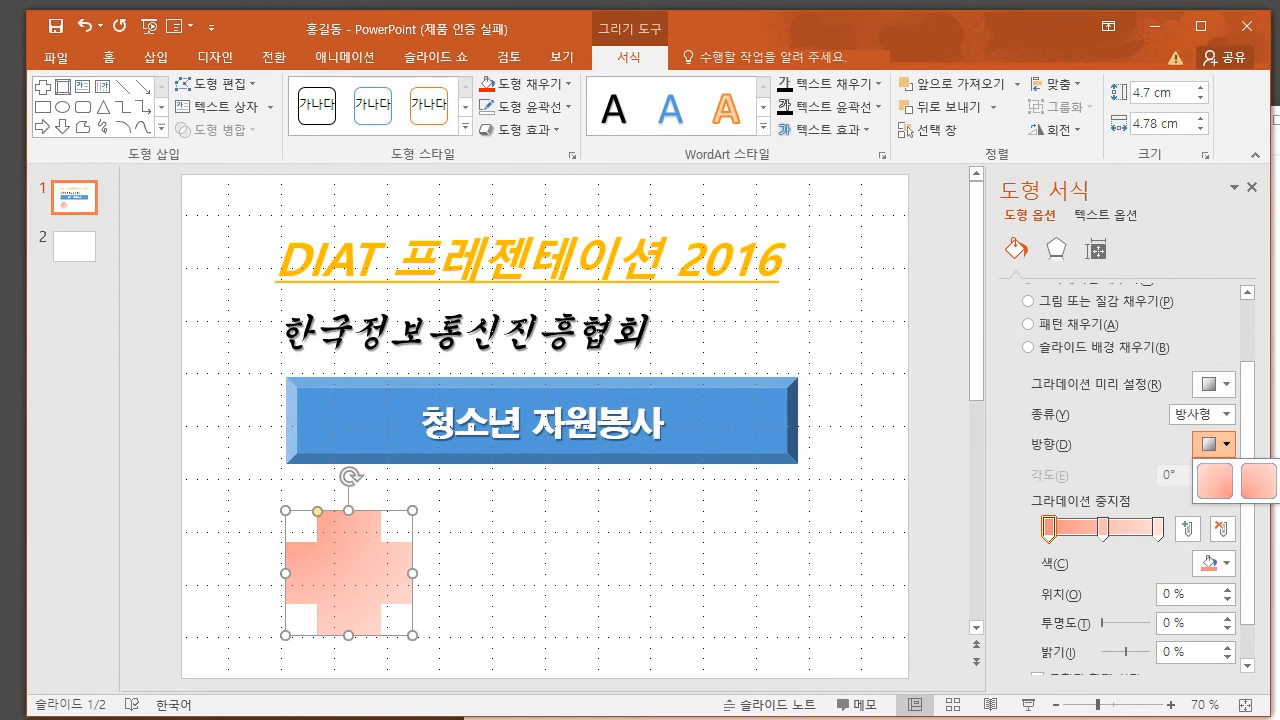
click(1279, 482)
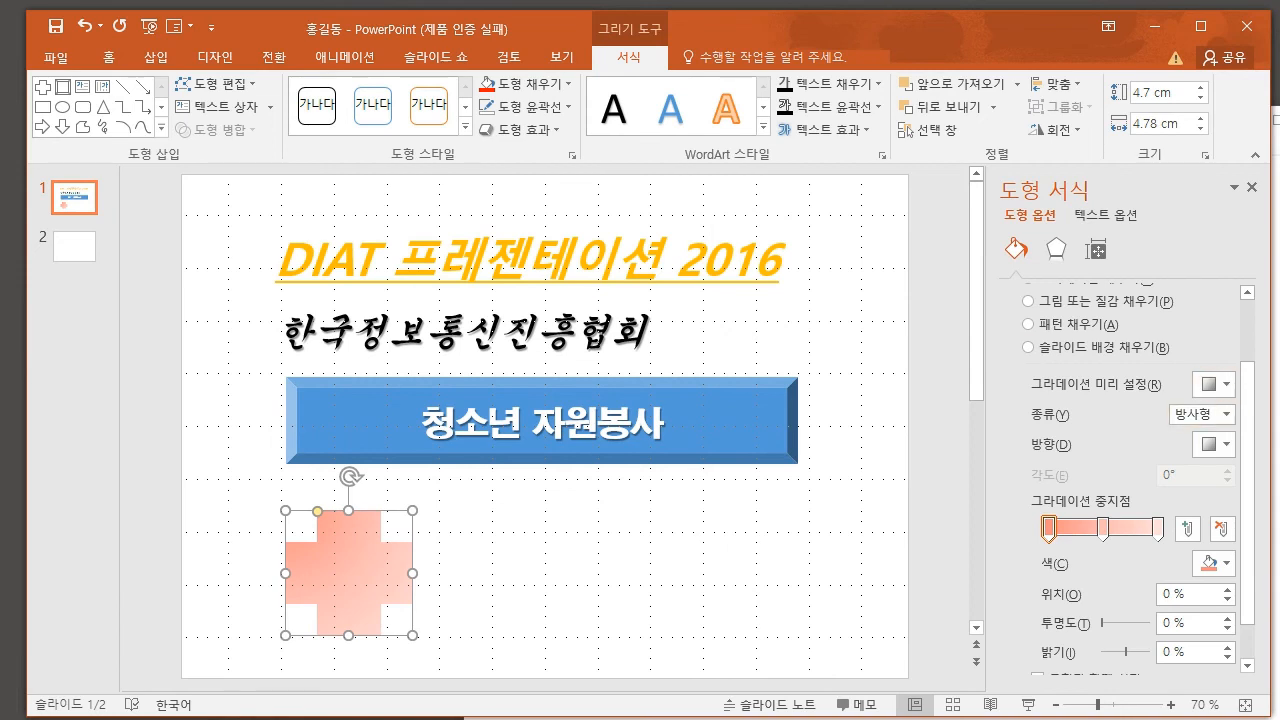
scroll(1130, 470, up, 3)
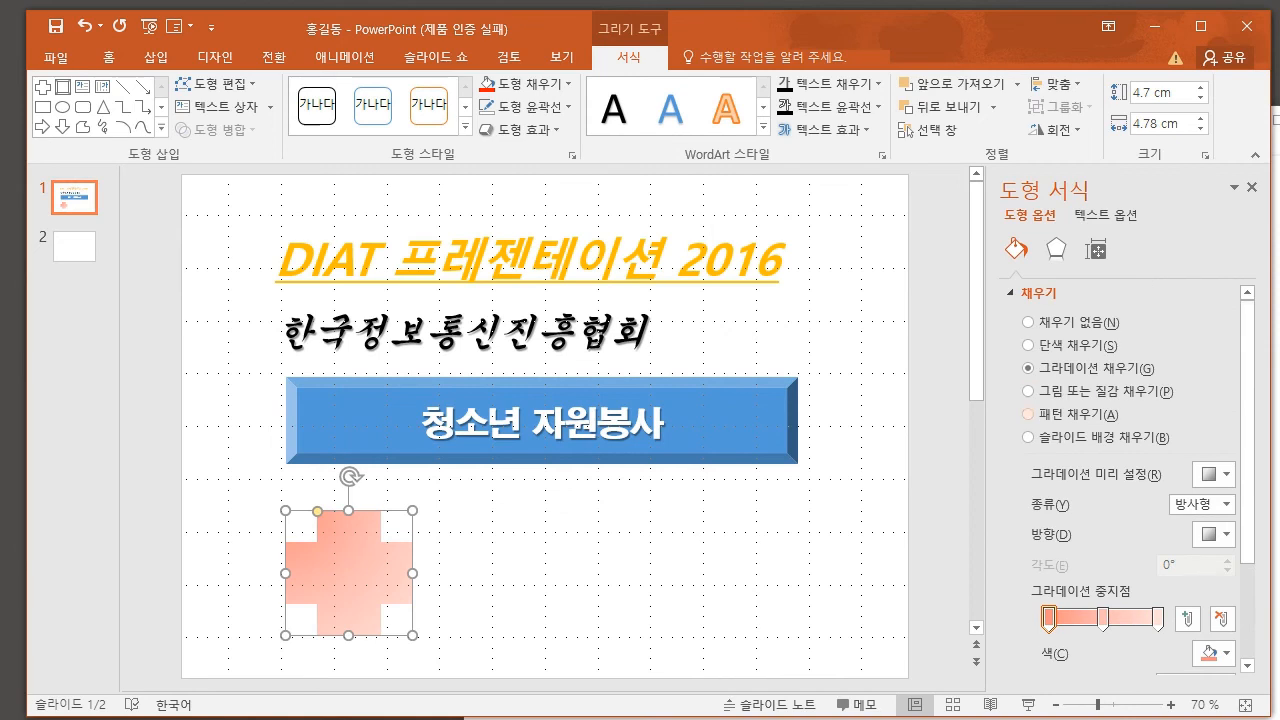
click(1251, 187)
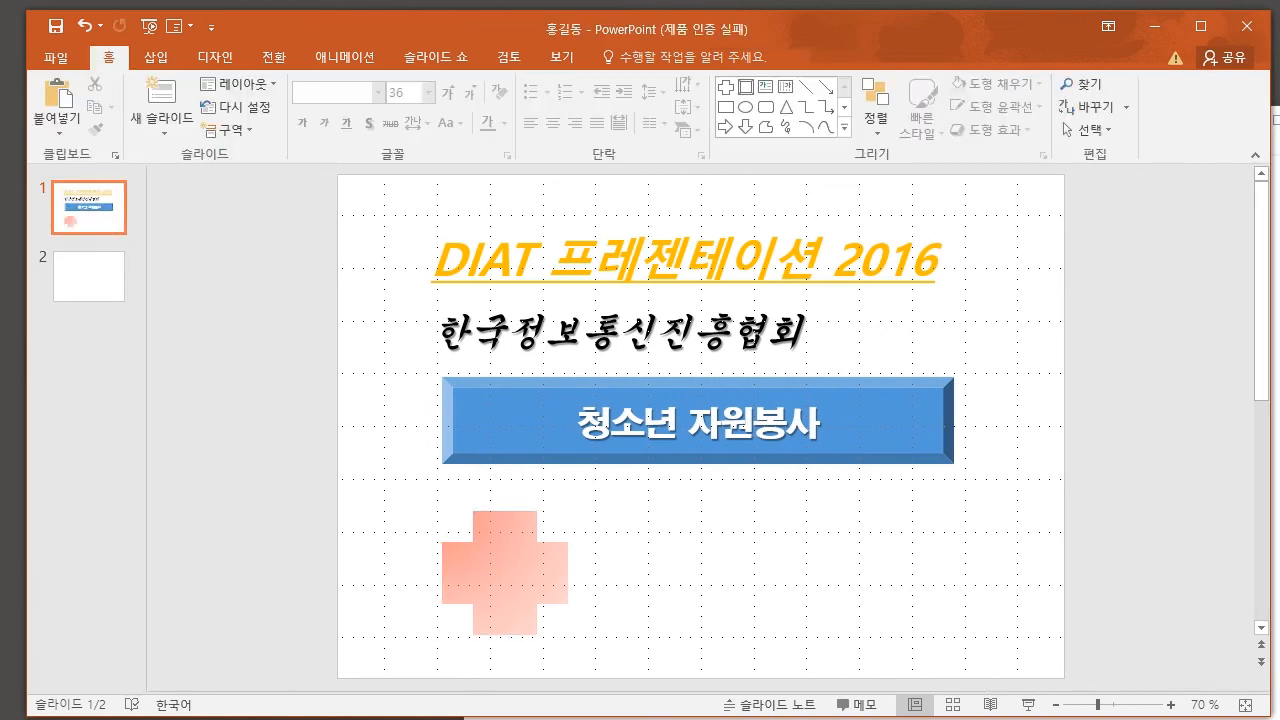
- Delete the cross and draw an L-shape about 4.78 cm high and 6.41 cm wide below the bevel shape
key(Delete)
click(155, 57)
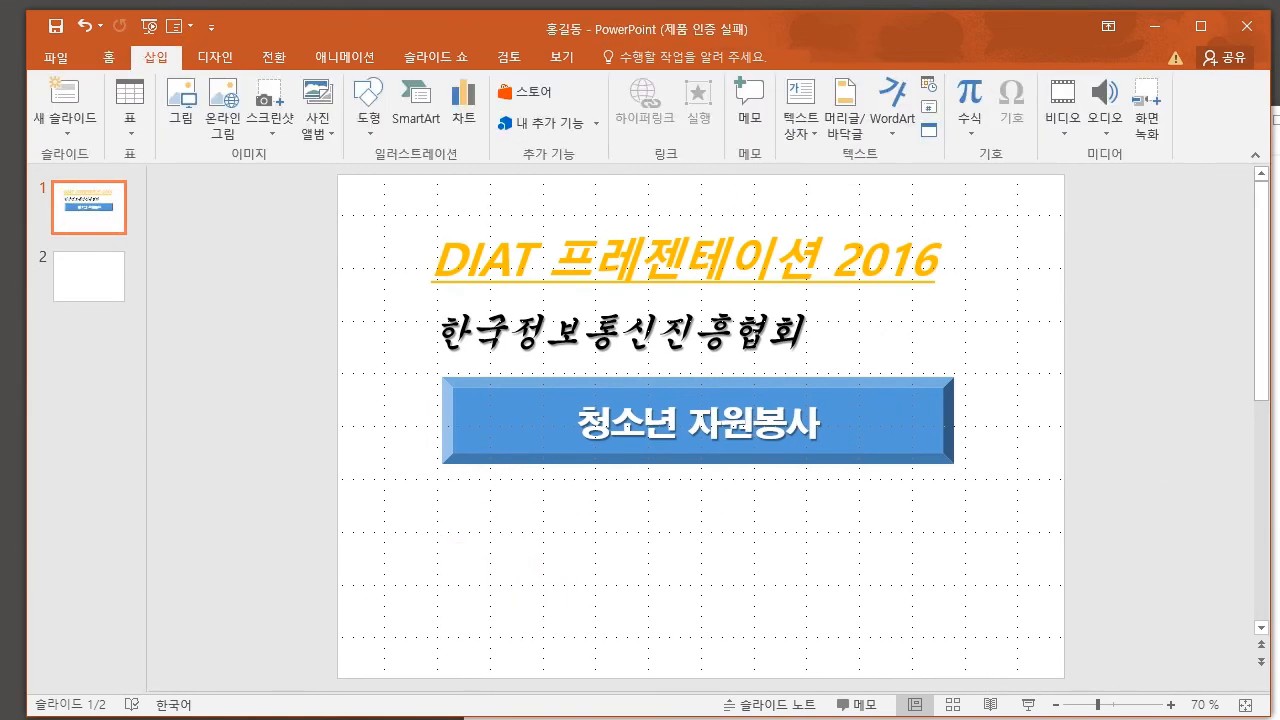
click(368, 100)
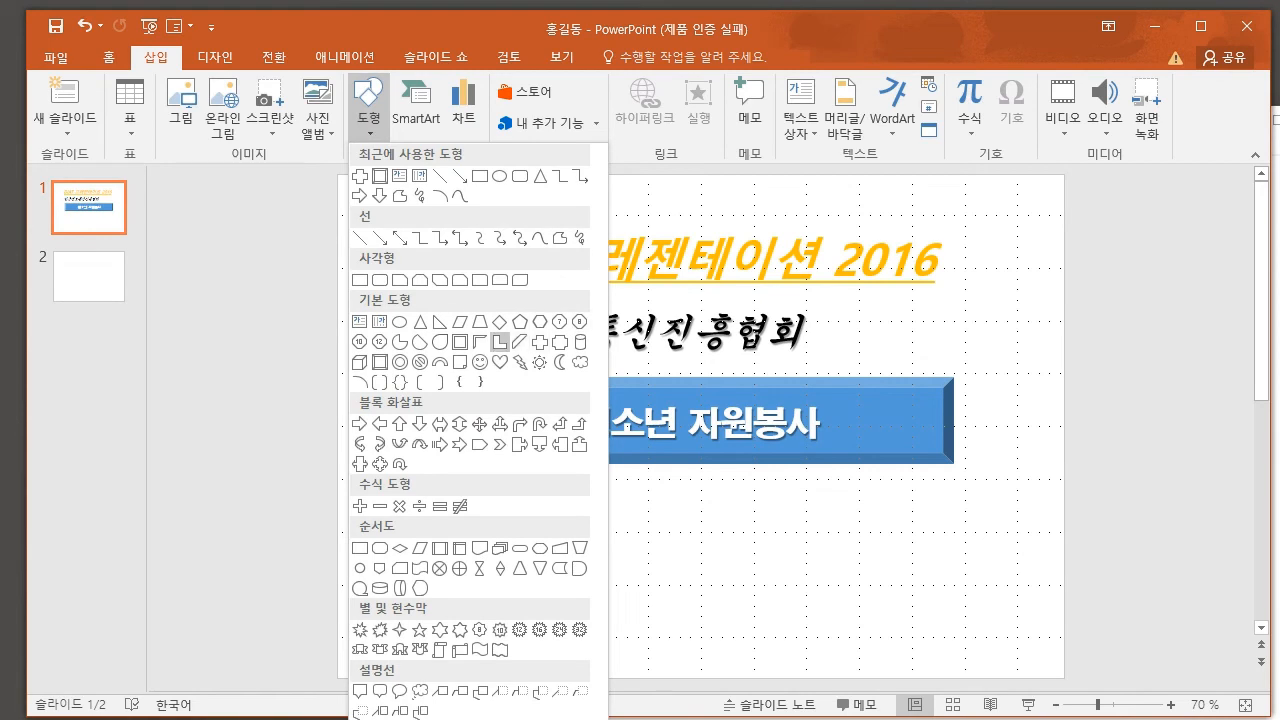
click(500, 342)
drag(442, 502, 612, 628)
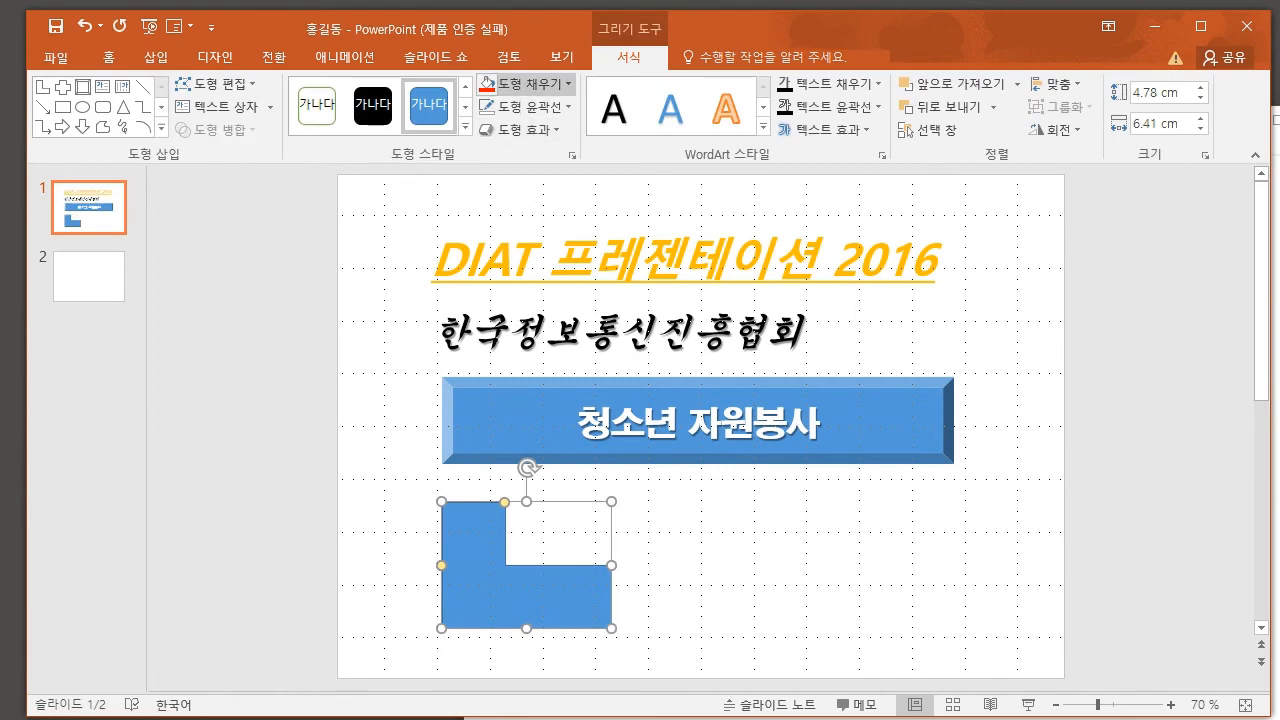
- Give the L-shape a gradient fill and set its first gradient stop to standard light green
click(568, 84)
click(568, 84)
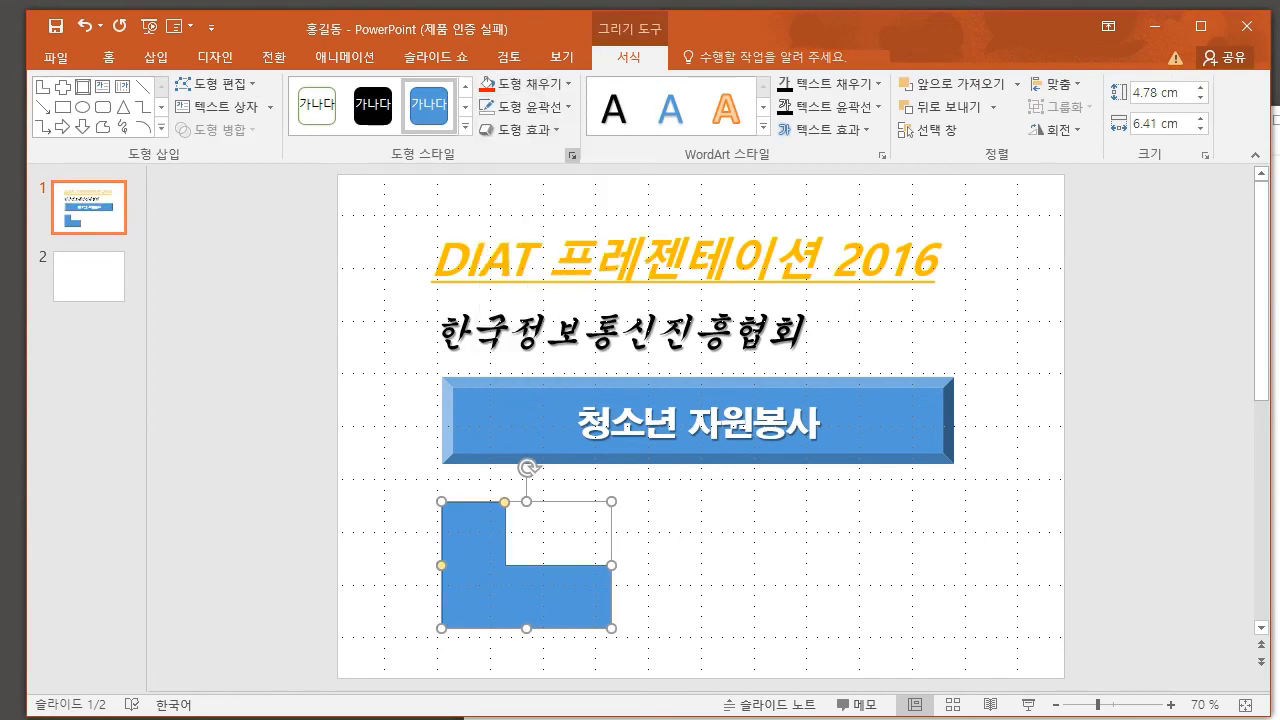
click(572, 155)
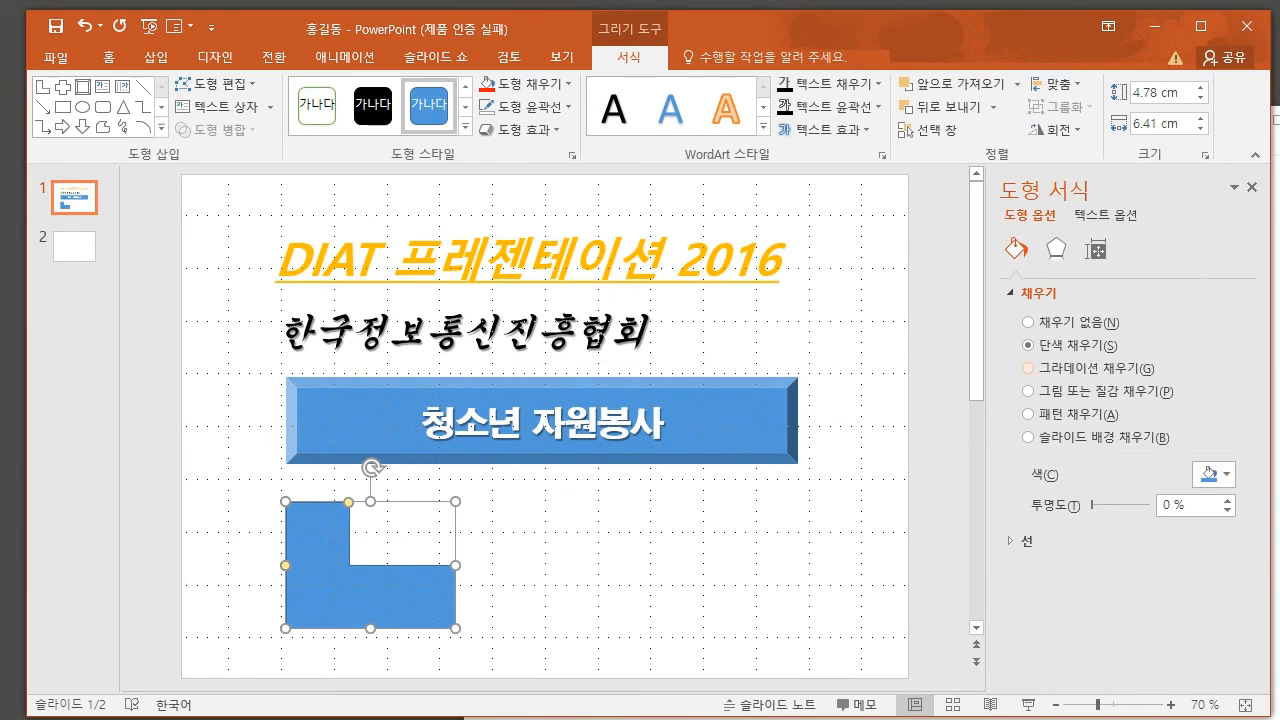
click(1027, 368)
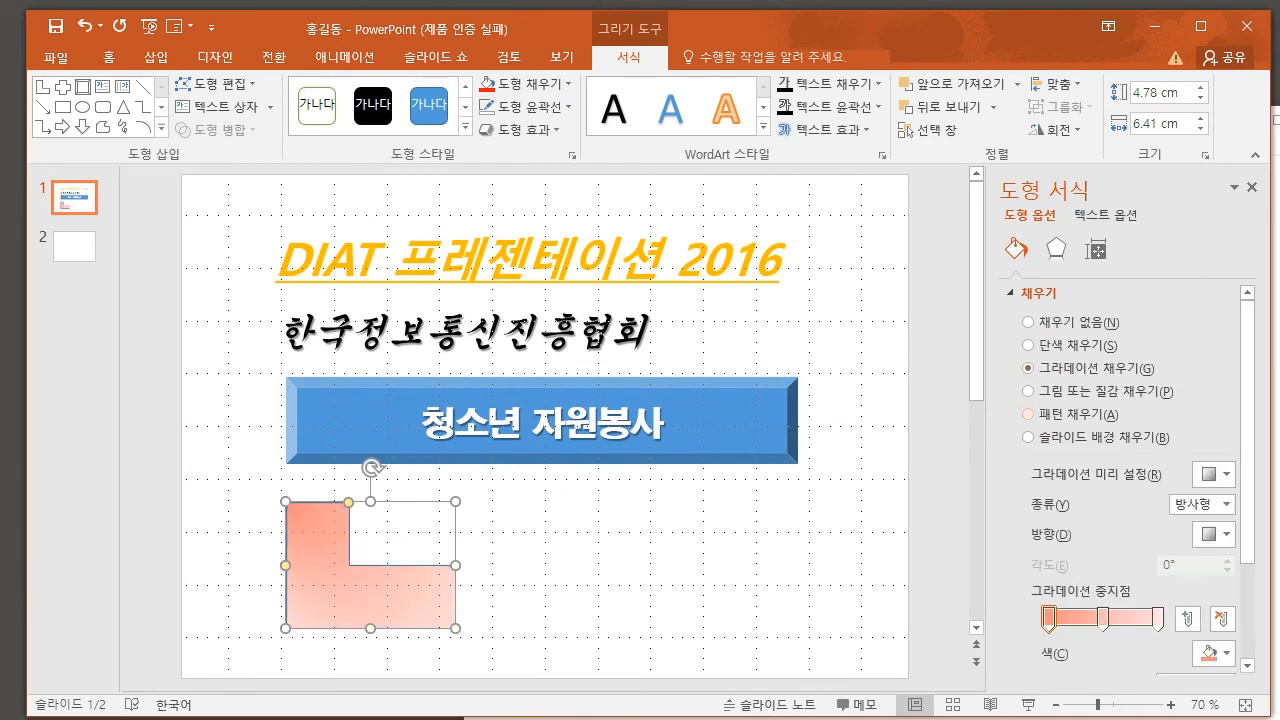
scroll(1029, 438, down, 3)
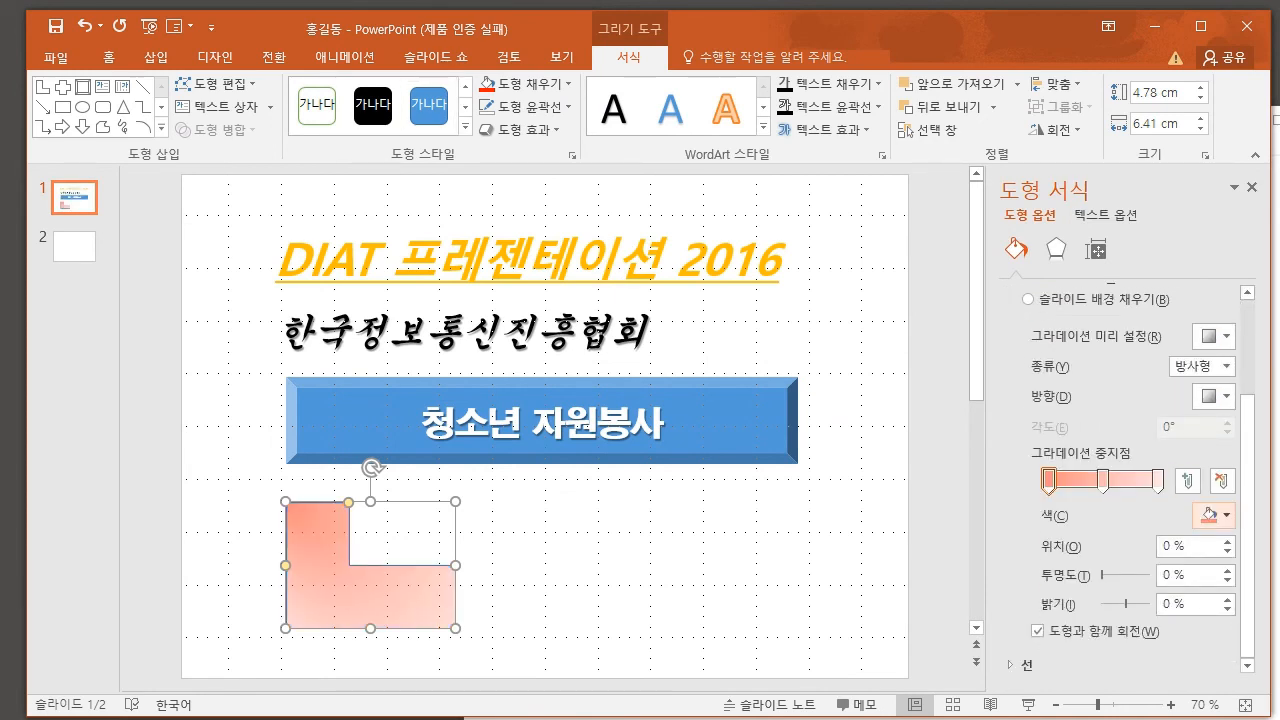
click(1212, 515)
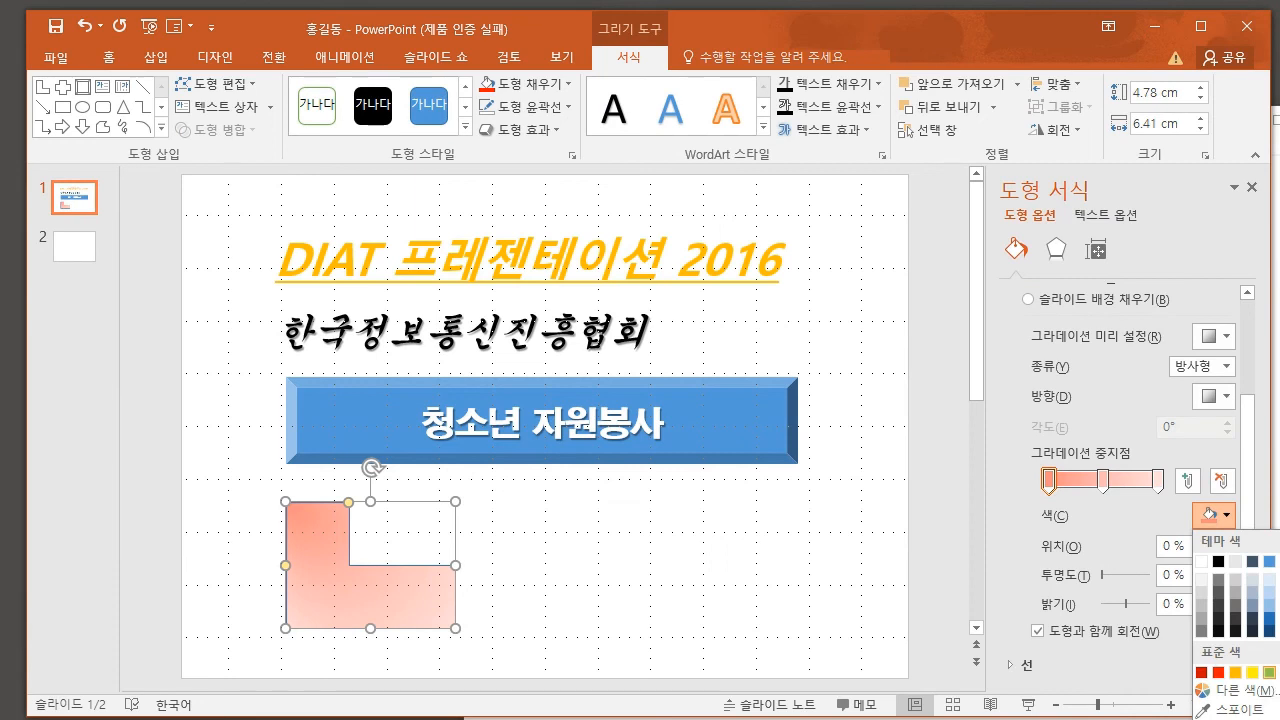
click(1270, 672)
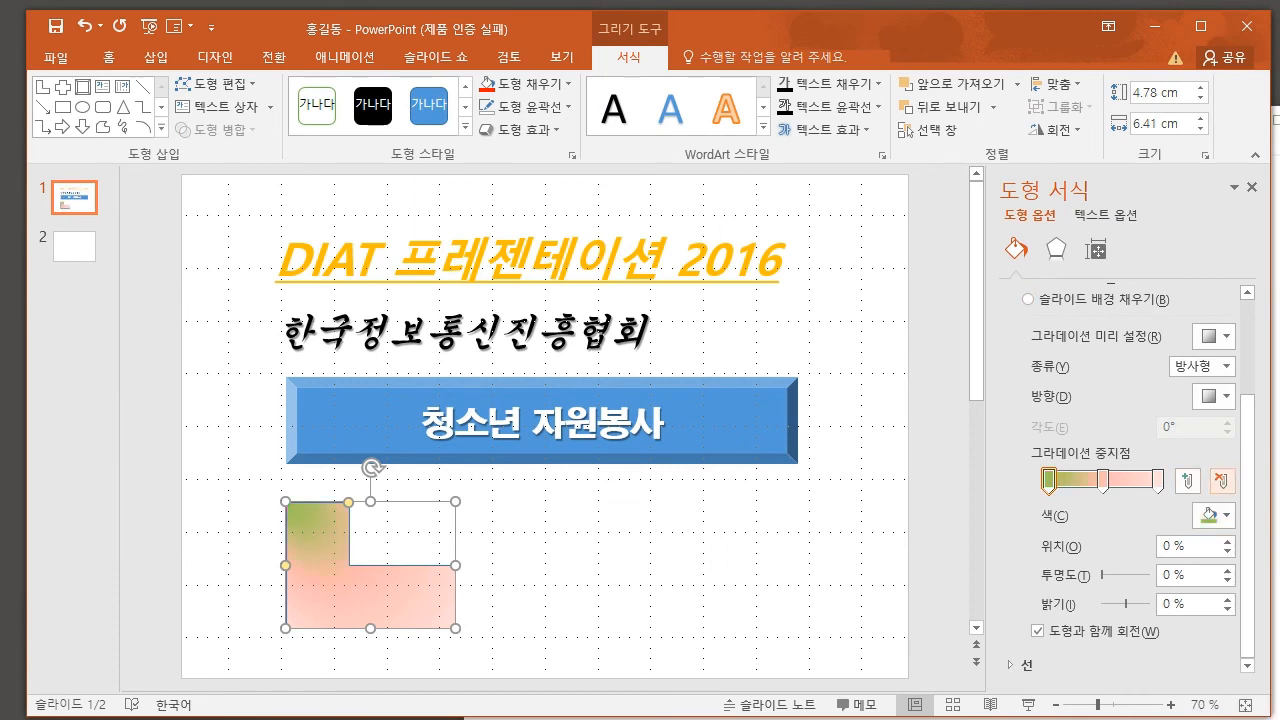
- Remove the middle gradient stop from the L-shape's fill and close the shape formatting settings
click(1103, 480)
click(1222, 480)
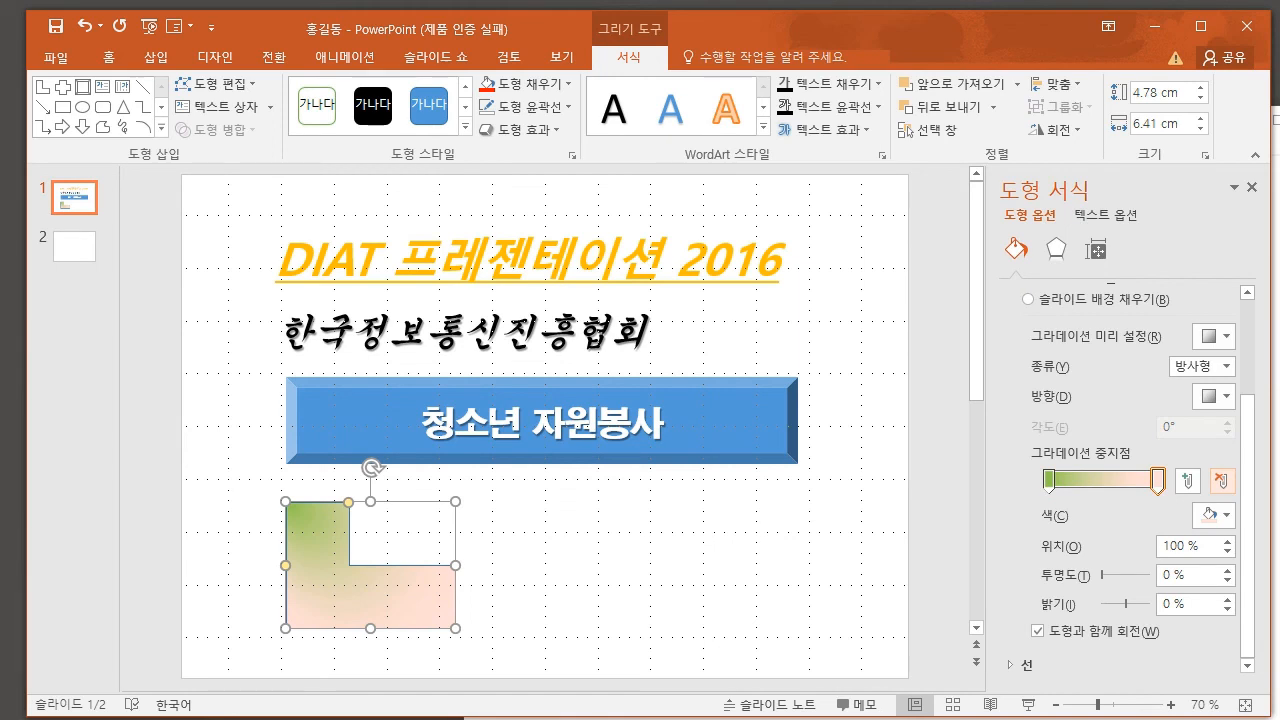
click(1252, 187)
- Reset the L-shape's fill to solid green and apply the dark gradient that is darkest along the upper edge
click(536, 84)
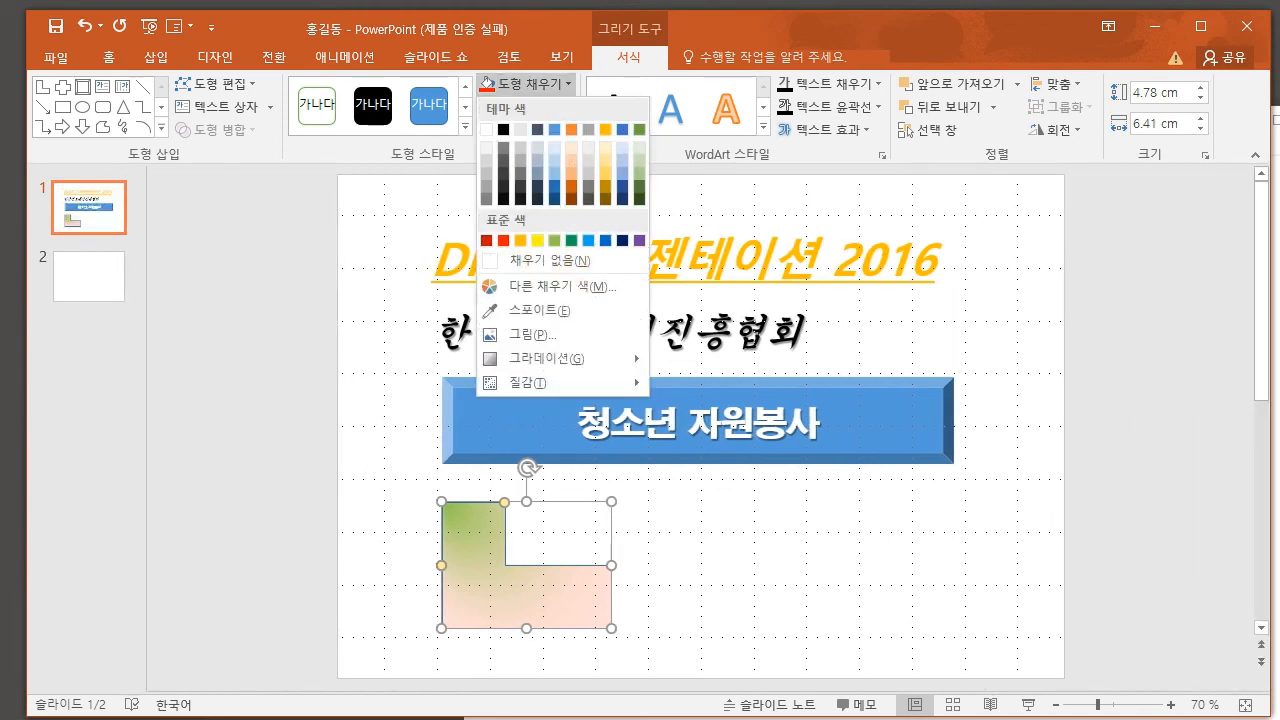
mouse_move(560, 358)
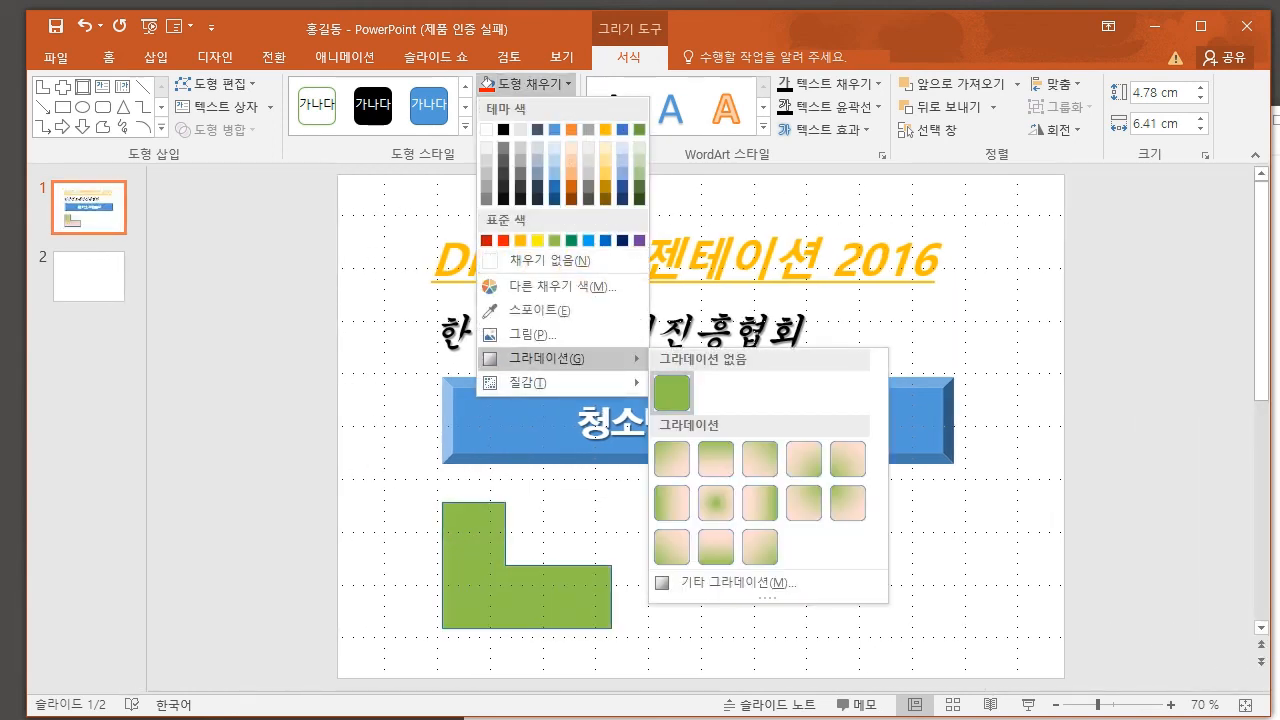
click(672, 392)
click(536, 84)
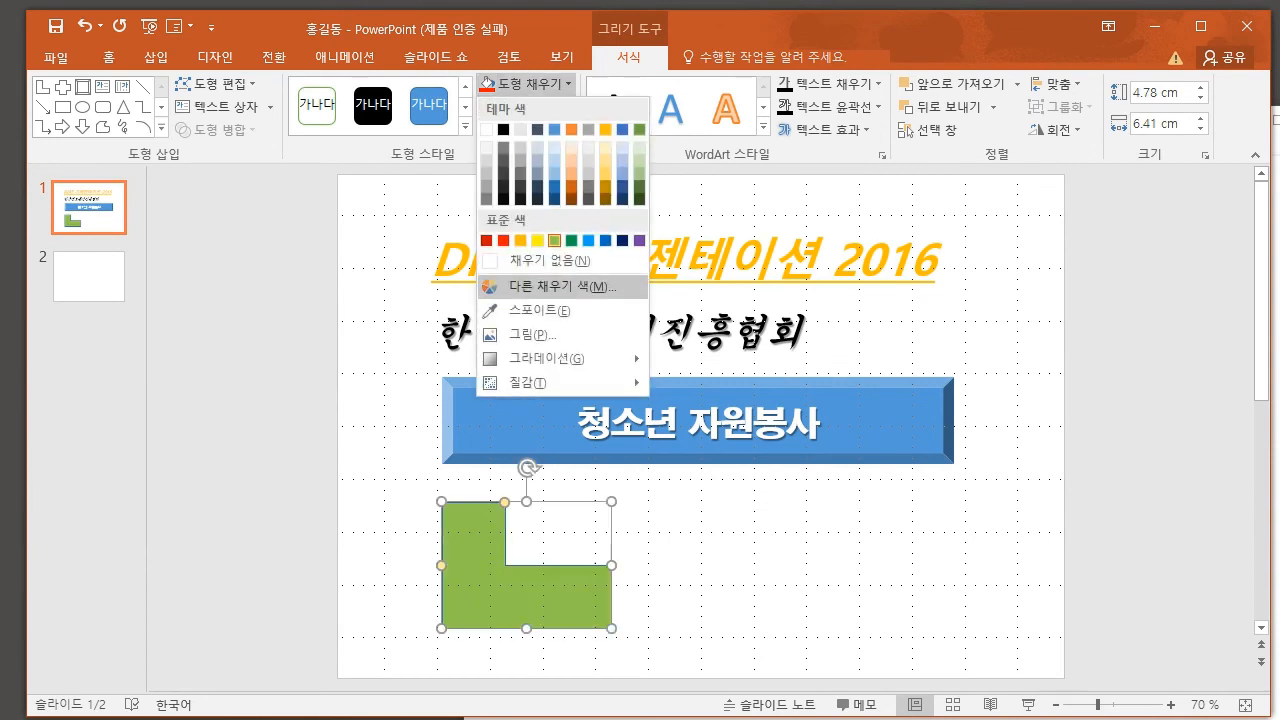
mouse_move(560, 358)
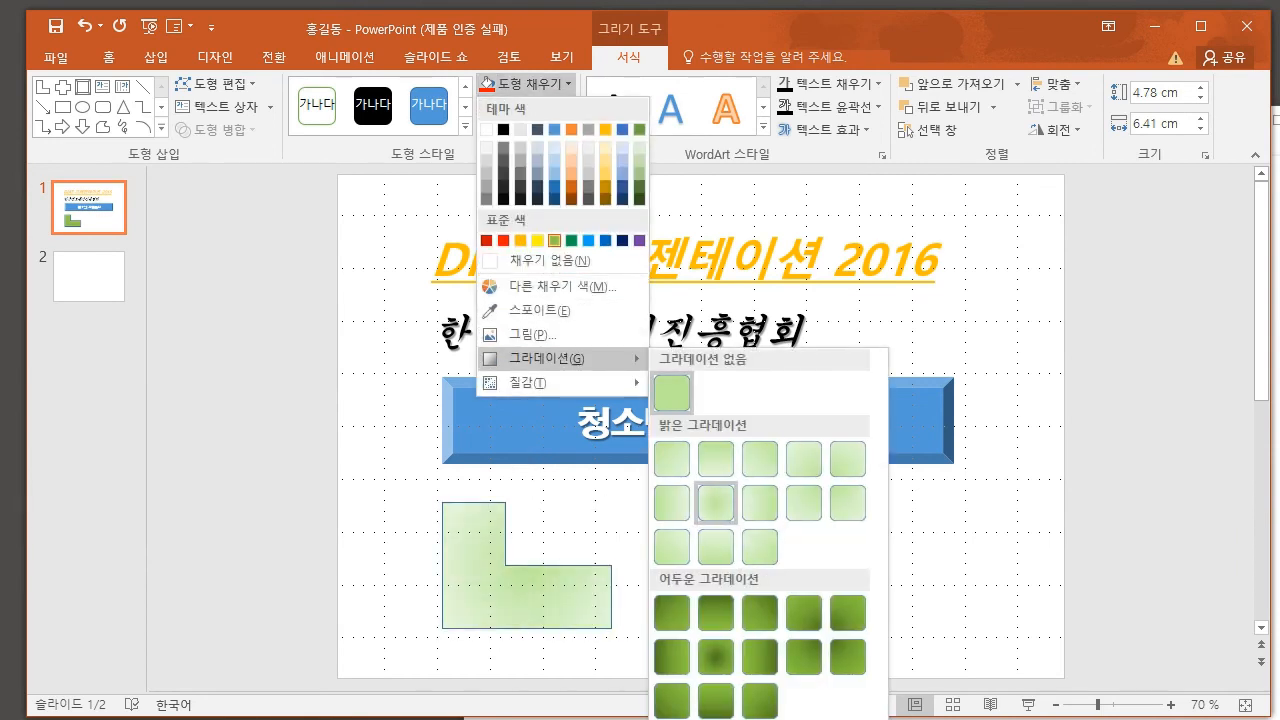
click(716, 613)
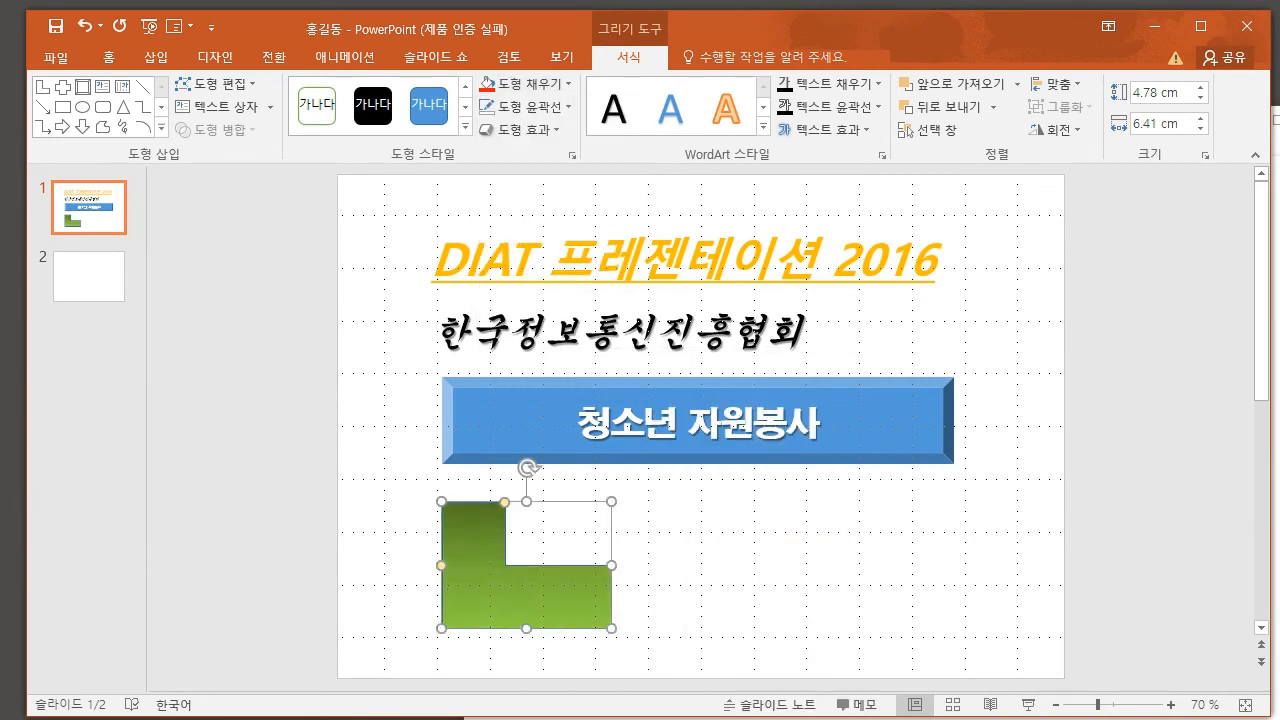
- Set the L-shape's gradient type to 선형 with the 270° direction, and close the shape formatting settings
click(572, 155)
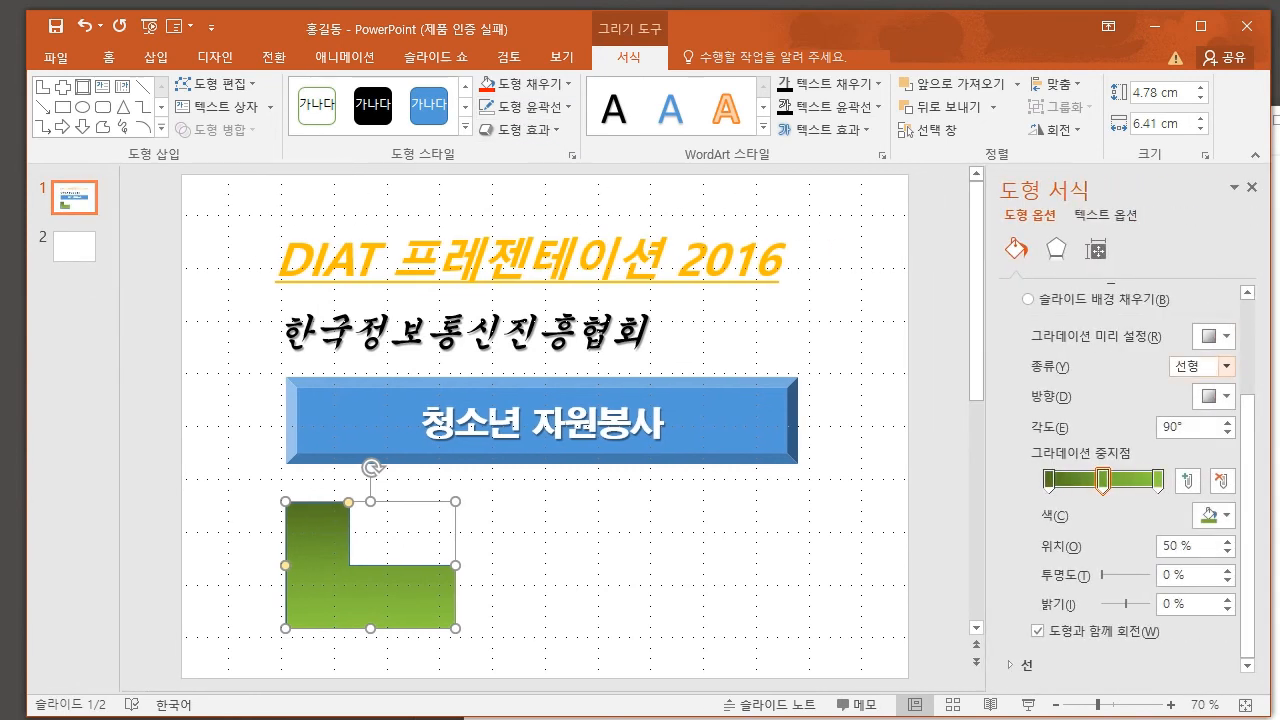
click(1226, 366)
click(1188, 387)
click(1214, 397)
click(1278, 478)
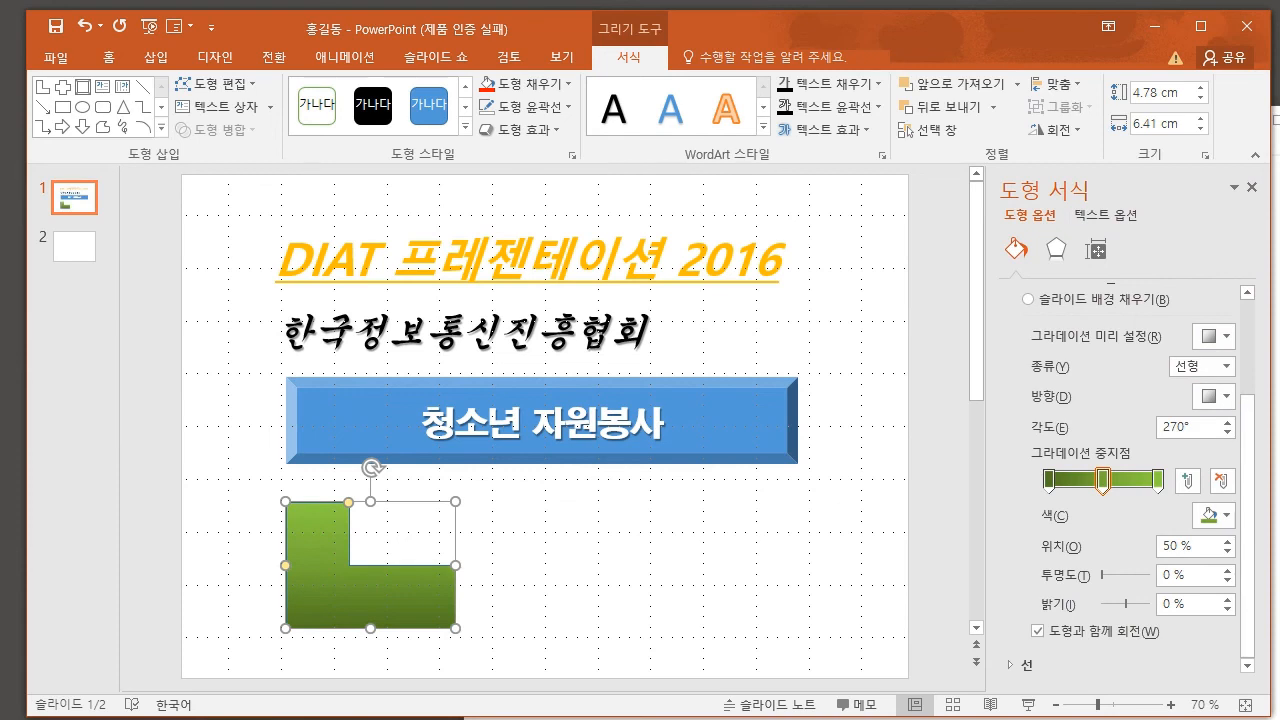
key(Escape)
click(1251, 187)
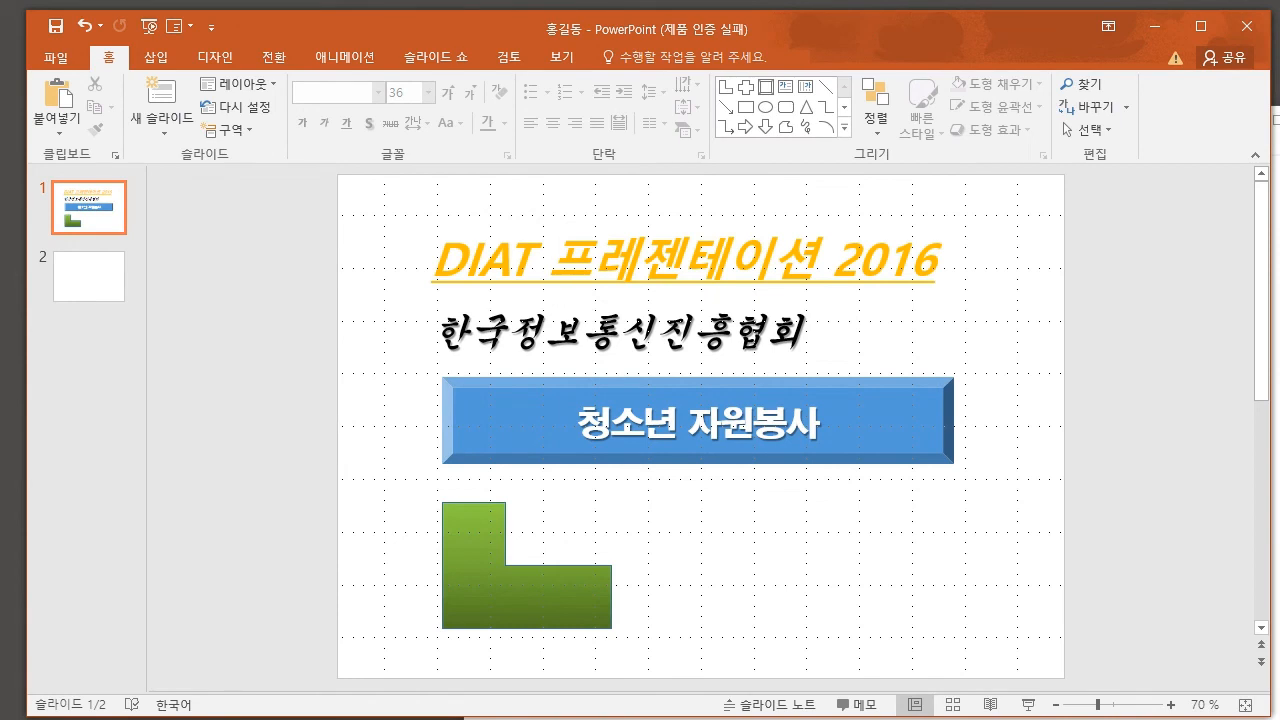
- Draw a three-quarter pie shape about 5.5 cm wide and 4.8 cm high beside the L-shape
click(156, 57)
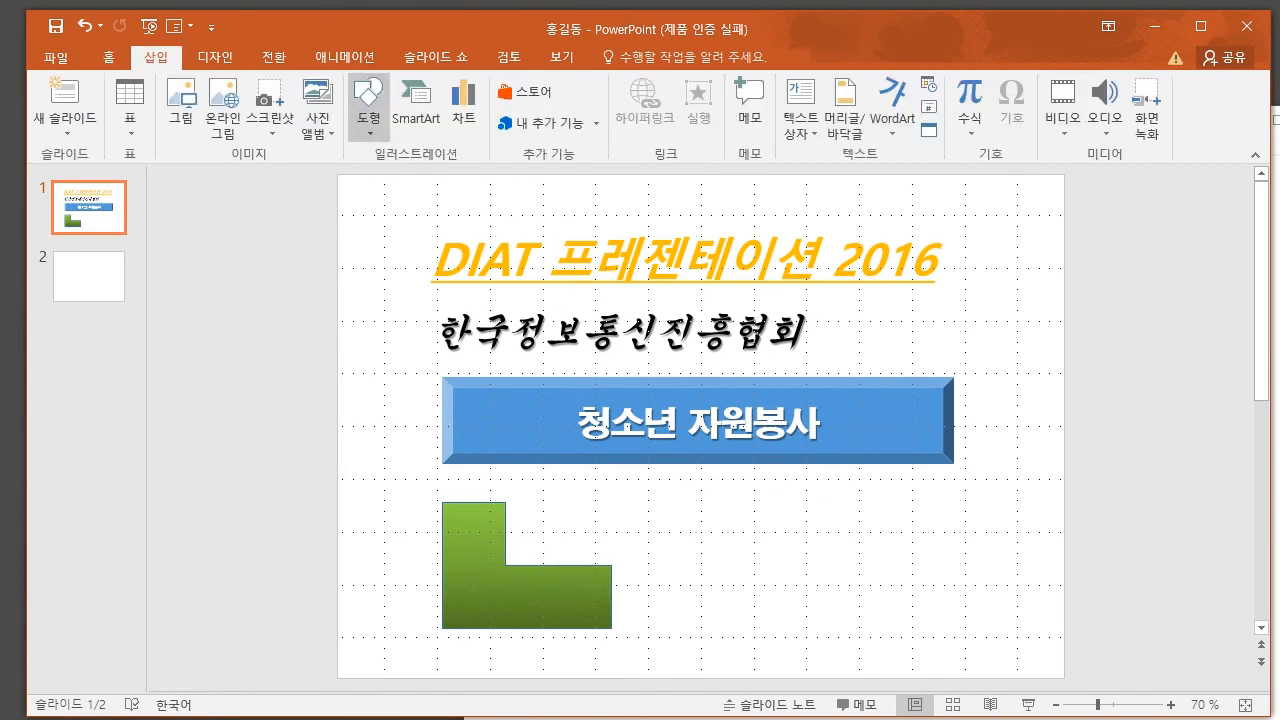
click(369, 105)
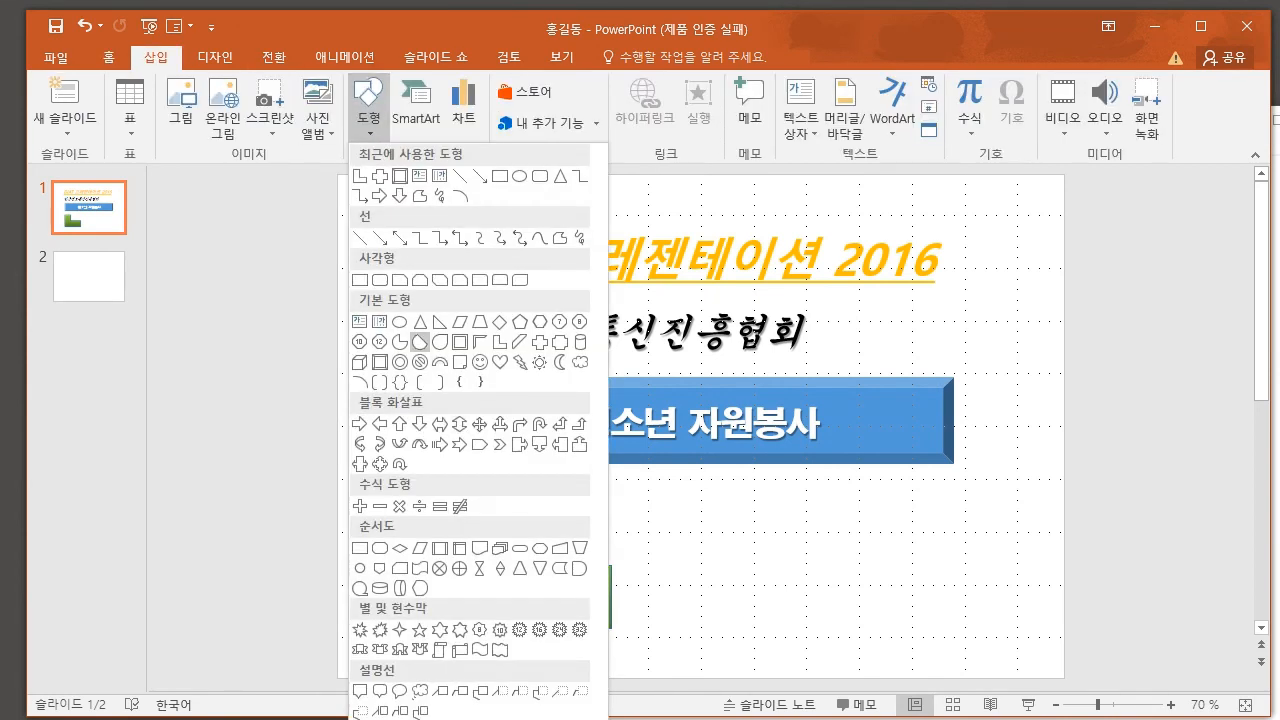
click(420, 341)
drag(655, 503, 799, 628)
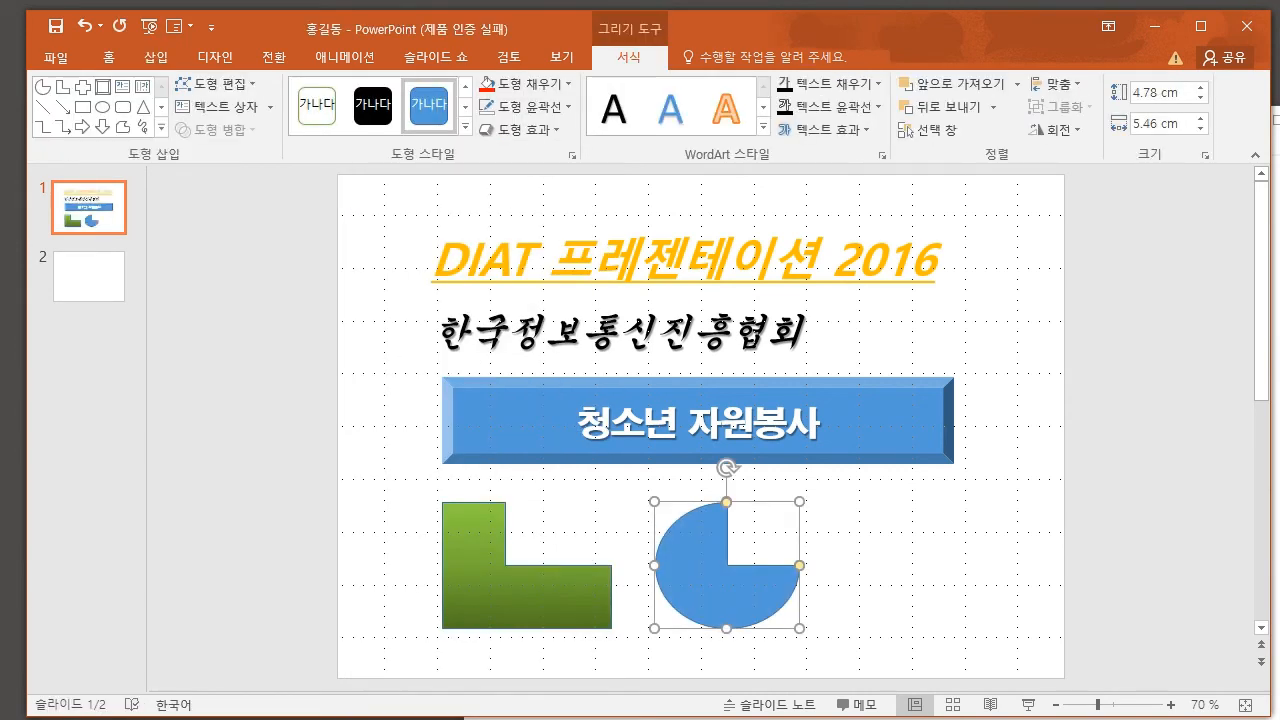
- Fill the pie shape with the 작은 물방울 texture
click(530, 84)
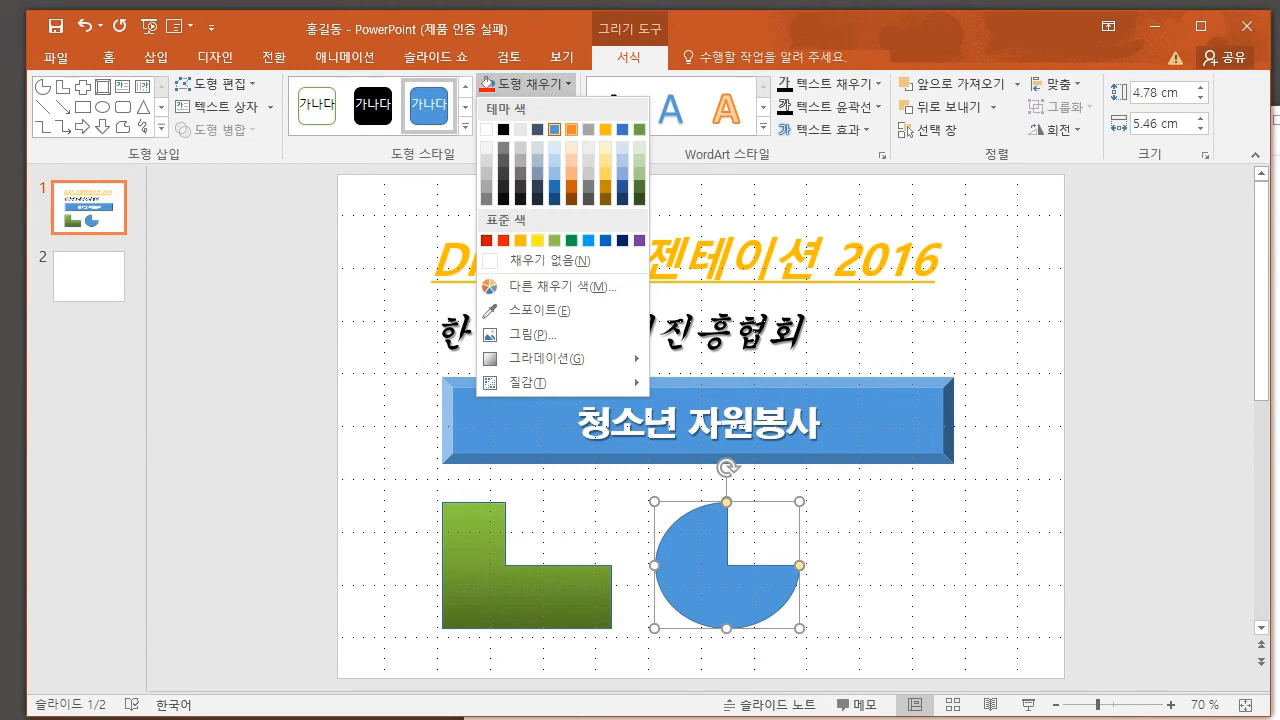
mouse_move(550, 382)
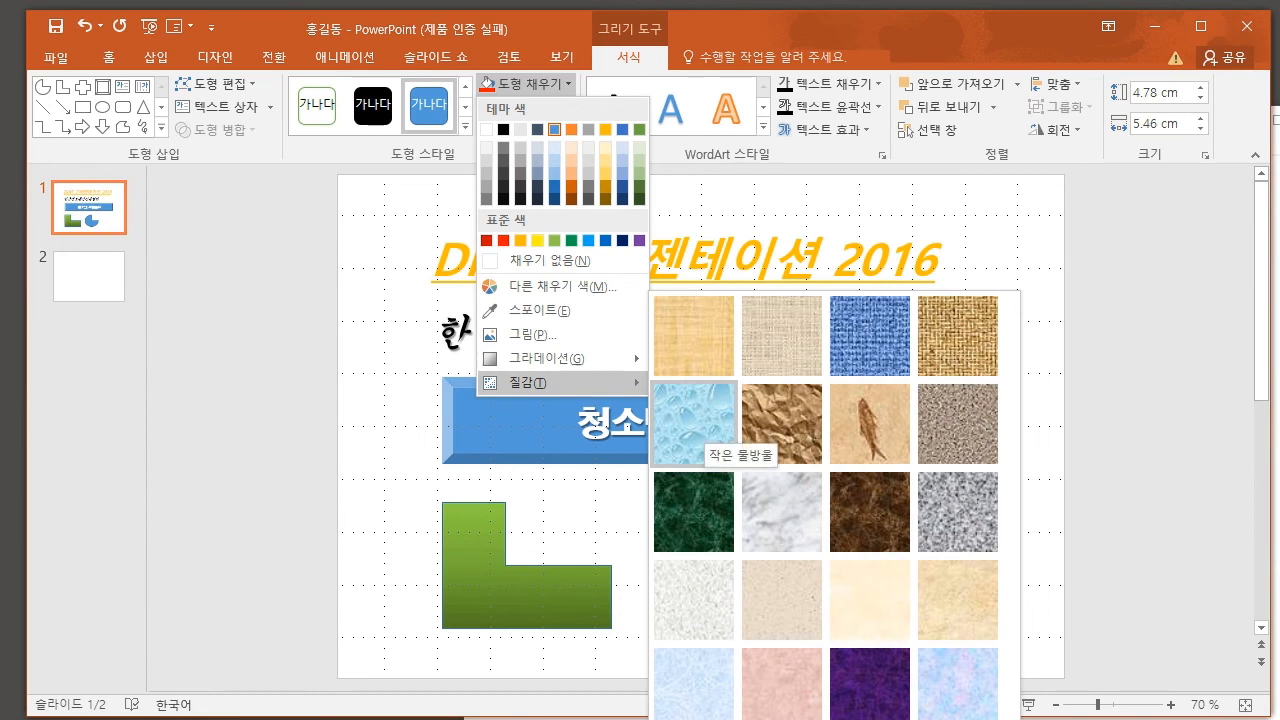
click(695, 425)
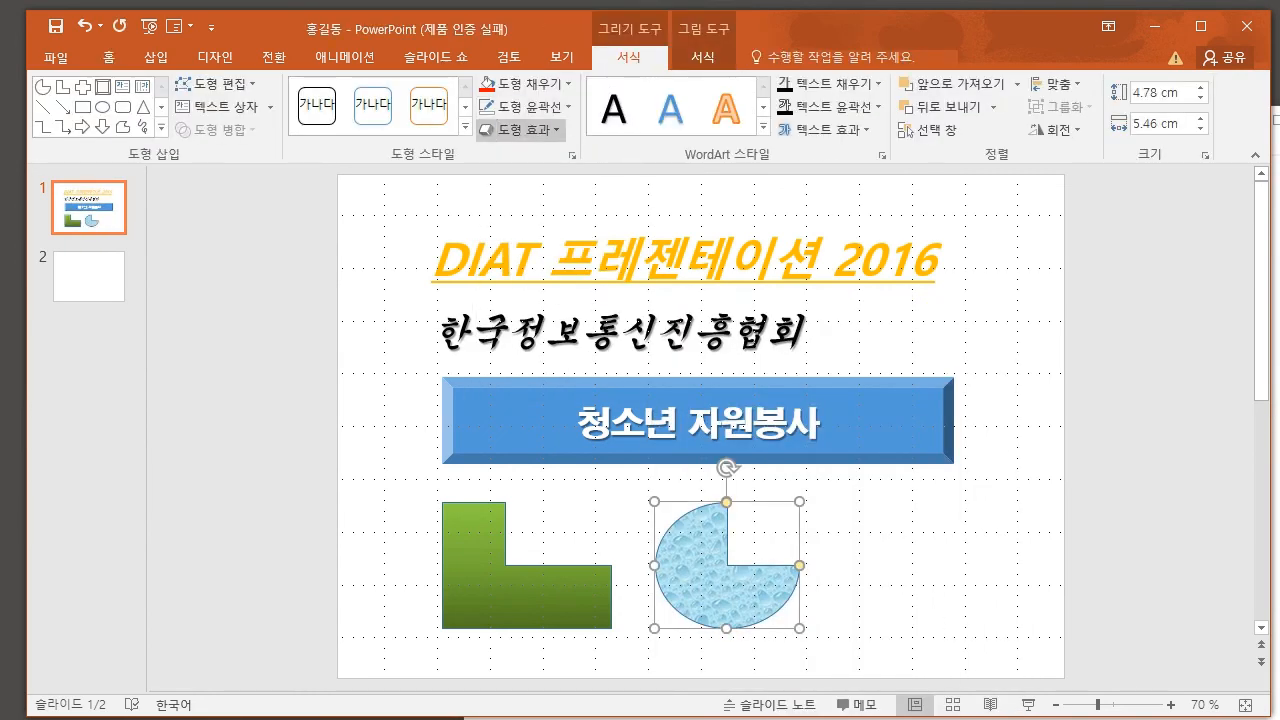
- Remove the outline from the textured pie shape and deselect it
click(520, 129)
click(524, 83)
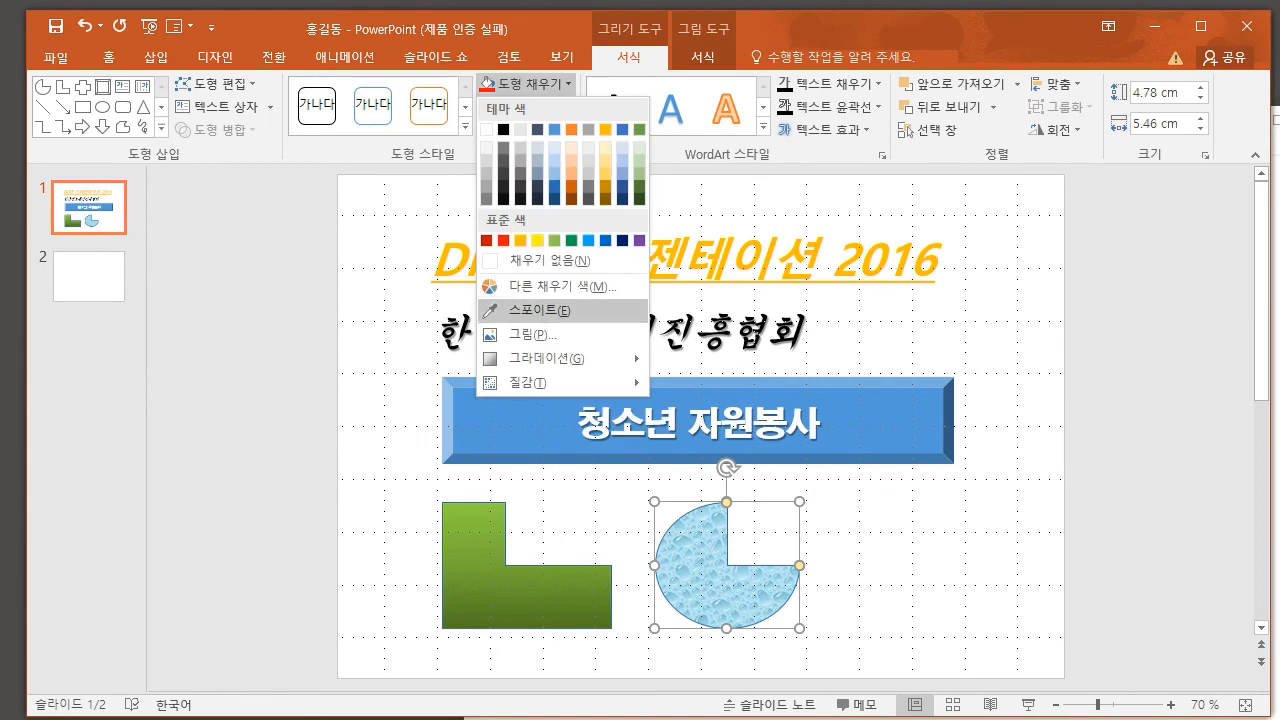
click(524, 106)
click(524, 106)
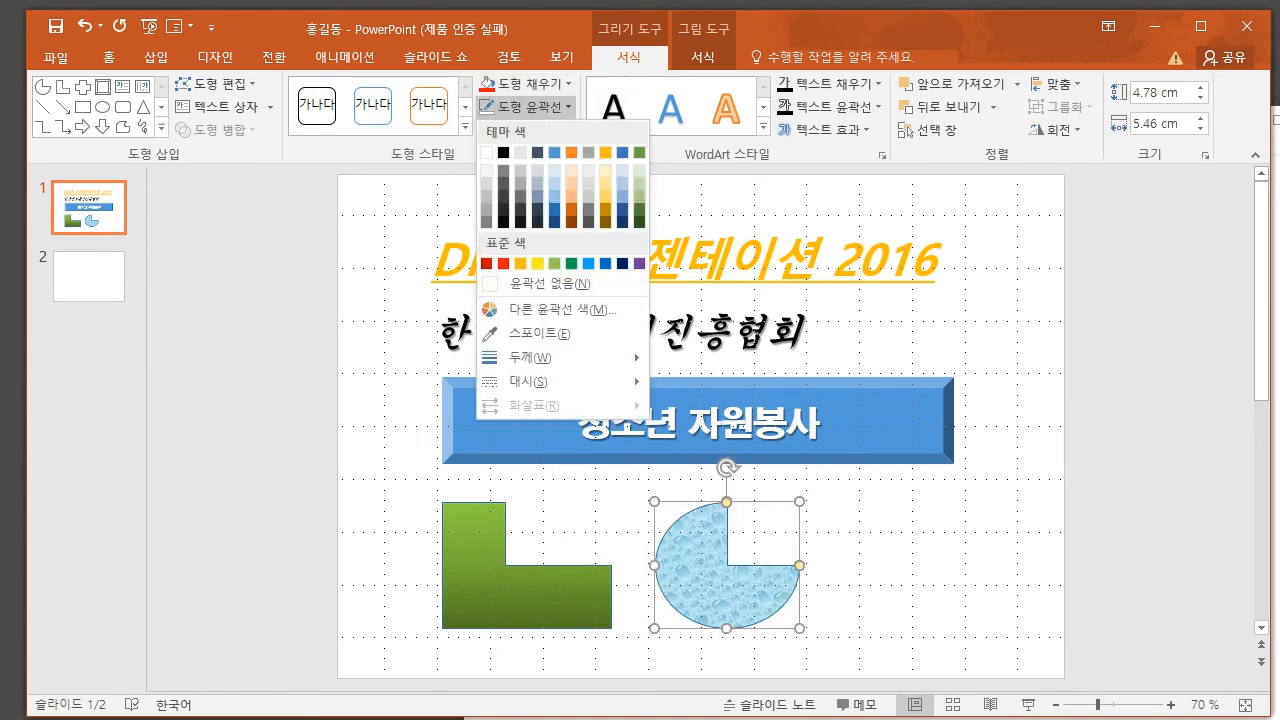
click(549, 284)
key(Escape)
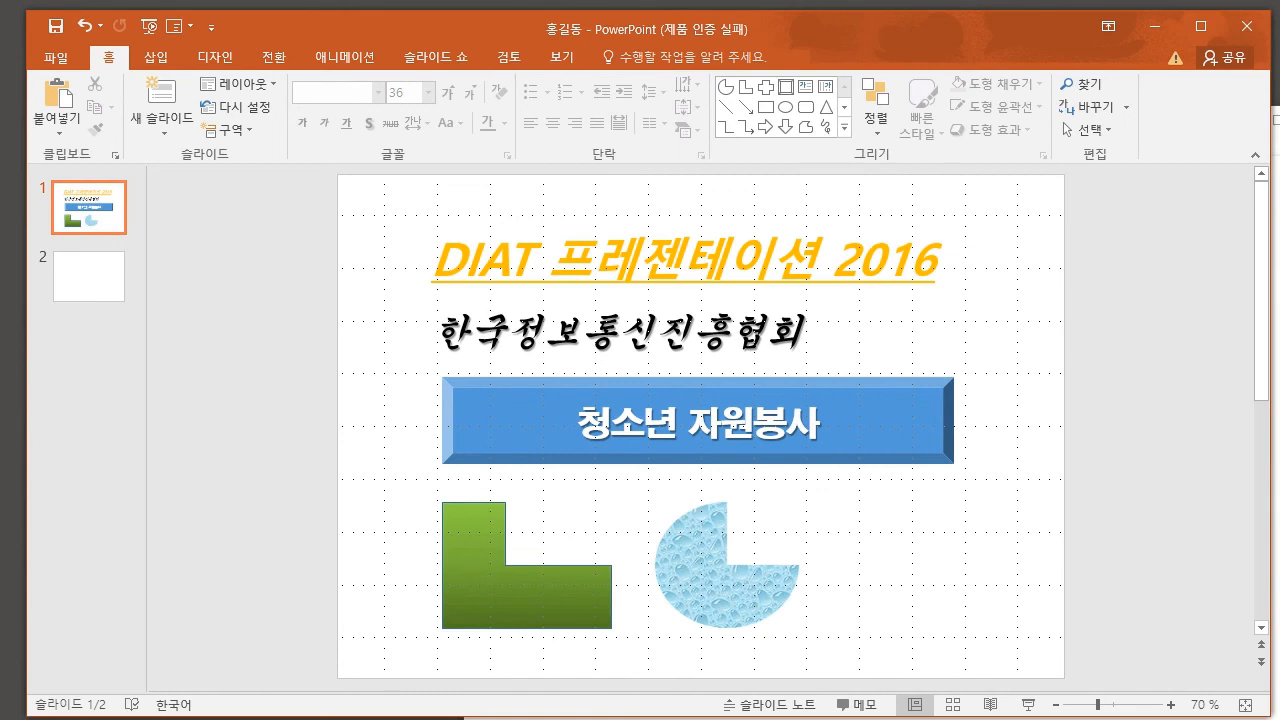
- Switch to the Notepad notes and add the line "- 도형 꾸미기 -> 도형은 "십자형" 진행 ("
key(alt+Tab)
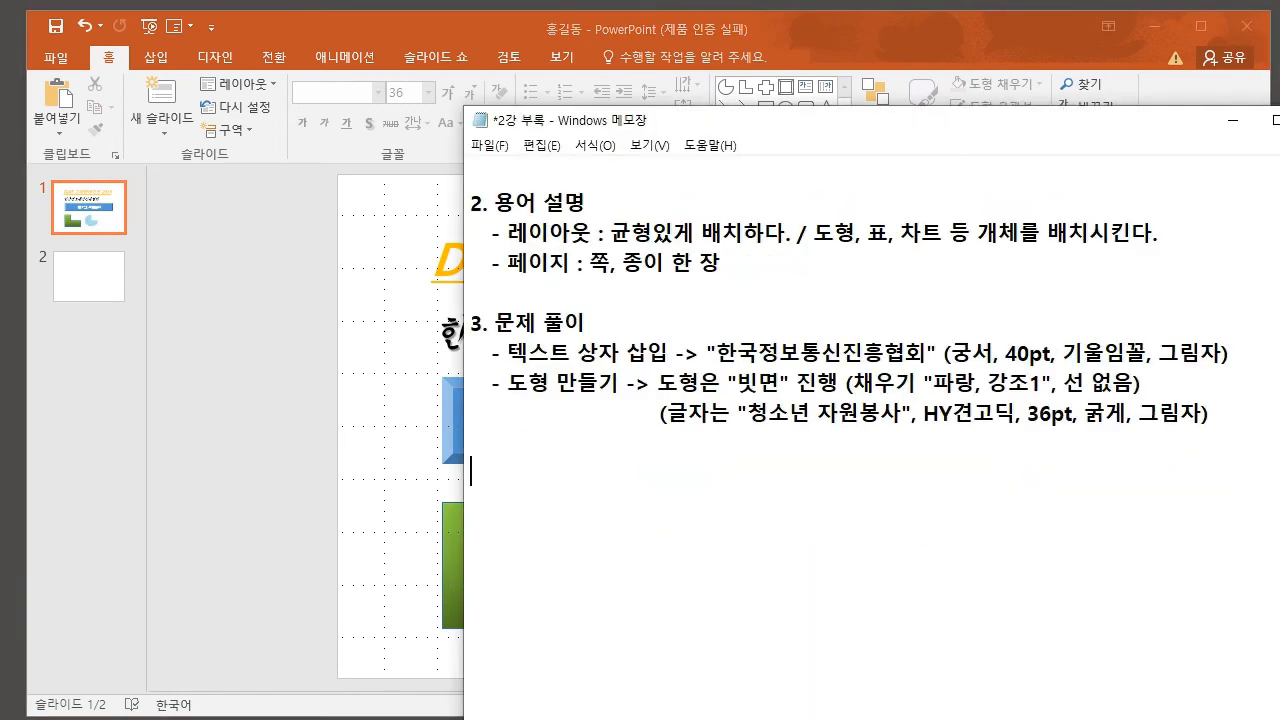
text(- 도형 꾸미기 ->)
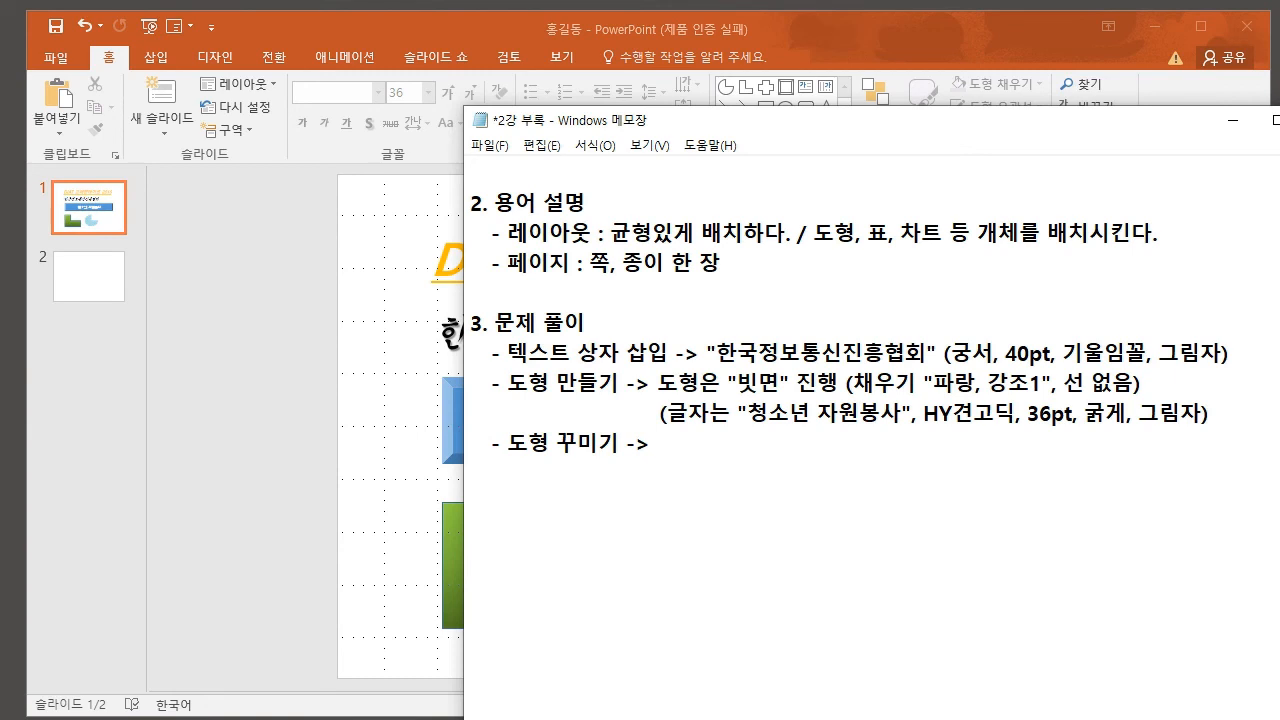
text(도형은 "십자형")
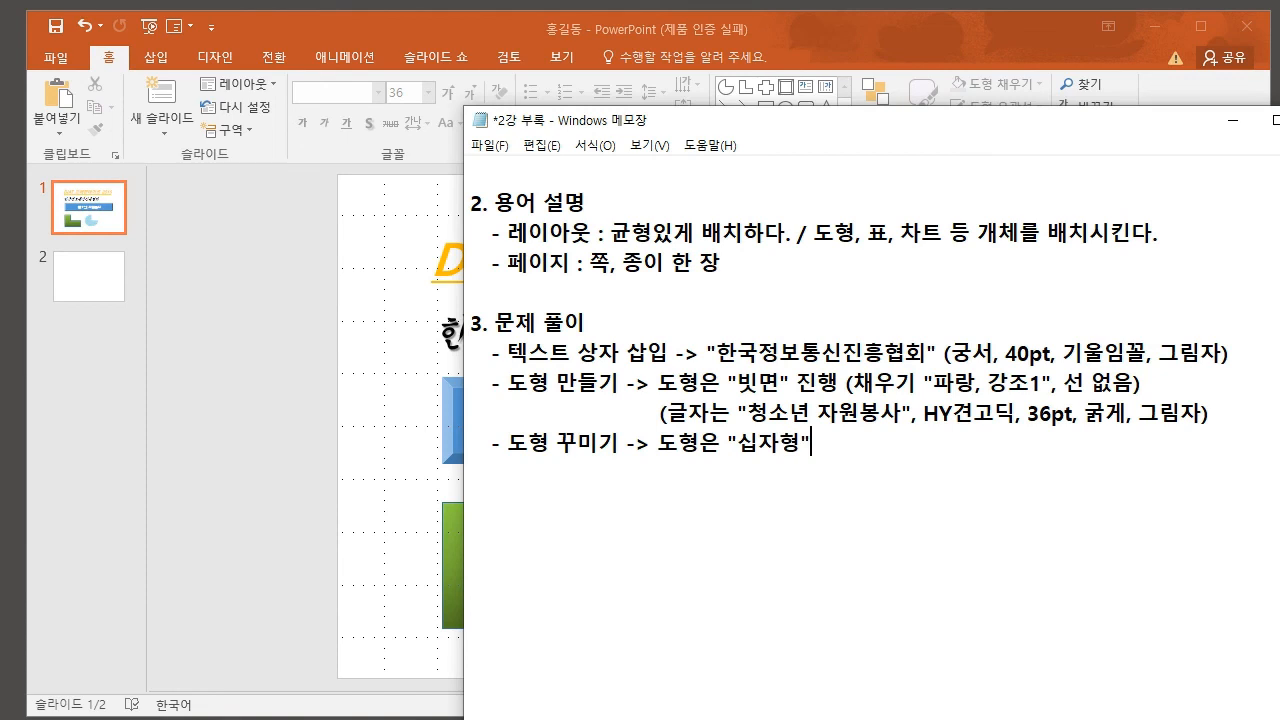
text( (채우)
key(BackSpace)
key(BackSpace)
key(BackSpace)
key(BackSpace)
text(징진행 (채우기)
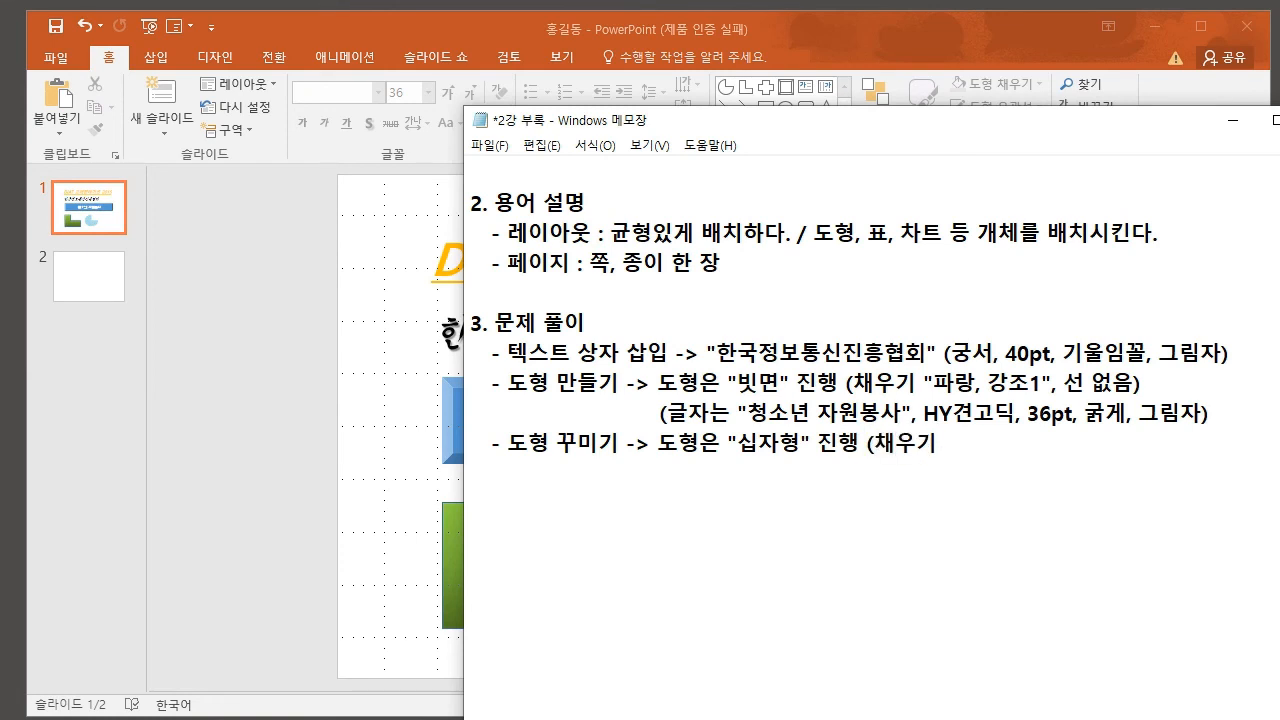
- Complete the 십자형 line in the notes with "그라데이션 가운데 그라데이션 - 강조1)"
key(BackSpace)
key(BackSpace)
key(BackSpace)
text(그라이데)
key(BackSpace)
key(BackSpace)
key(BackSpace)
text(데이션)
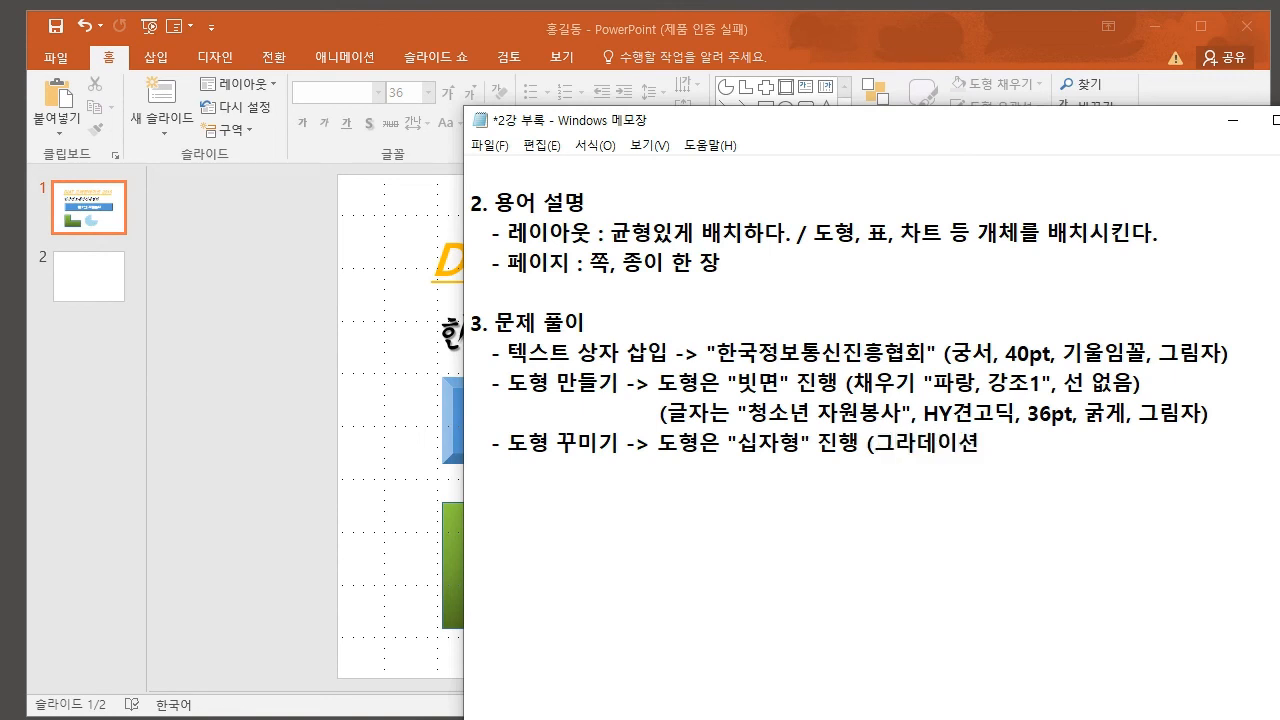
text( 가운데 그라데이션)
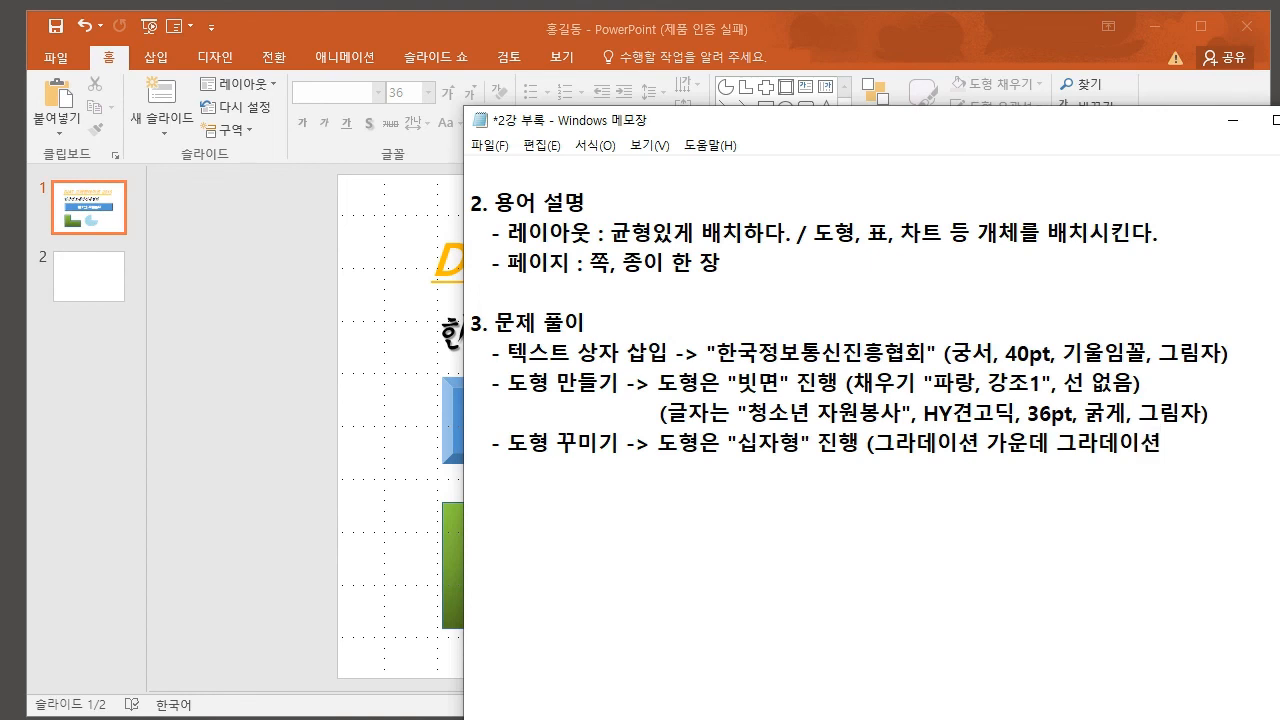
text( - 가ㅇ)
text(조1)
text())
- Add the notes line "(선형, 방향 : 선형 위쪽, 윤곽선 : 실선, 노랑, 2pt)" below the gradient requirement
key(Return)
text((선형, 방향 : )
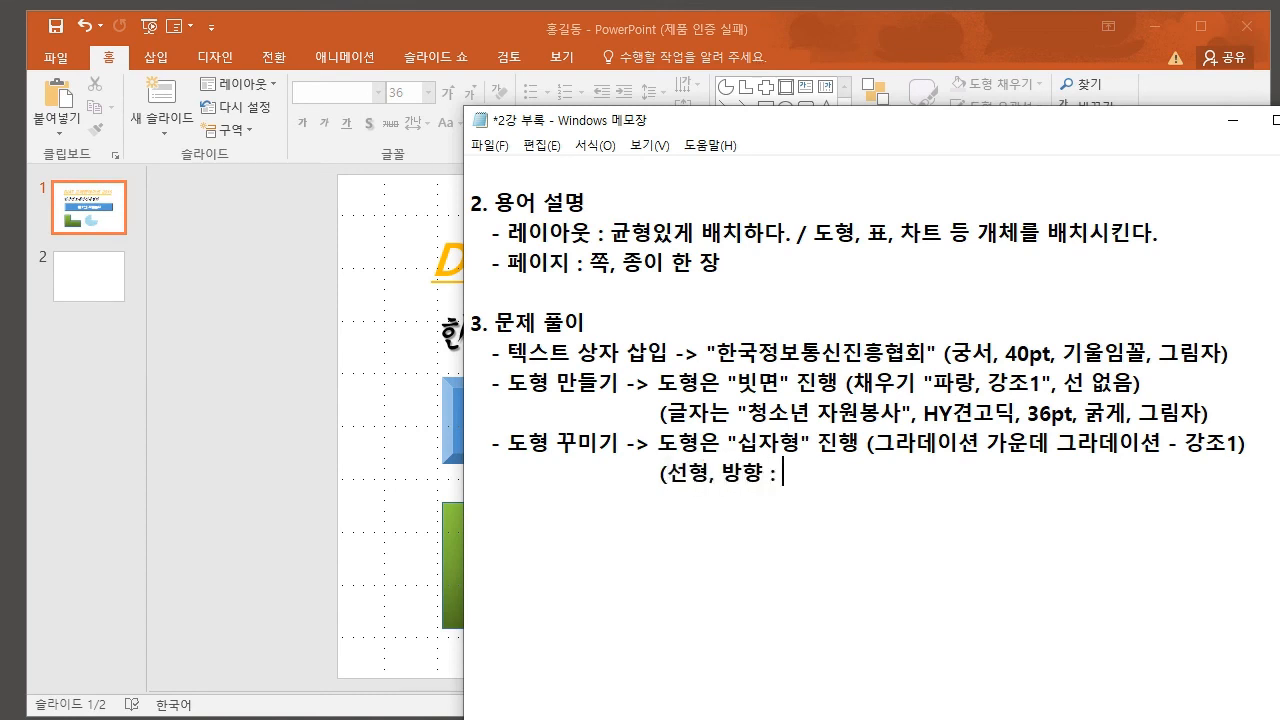
text(위)
key(BackSpace)
key(BackSpace)
text(선)
text(형 )
text(위쪽)
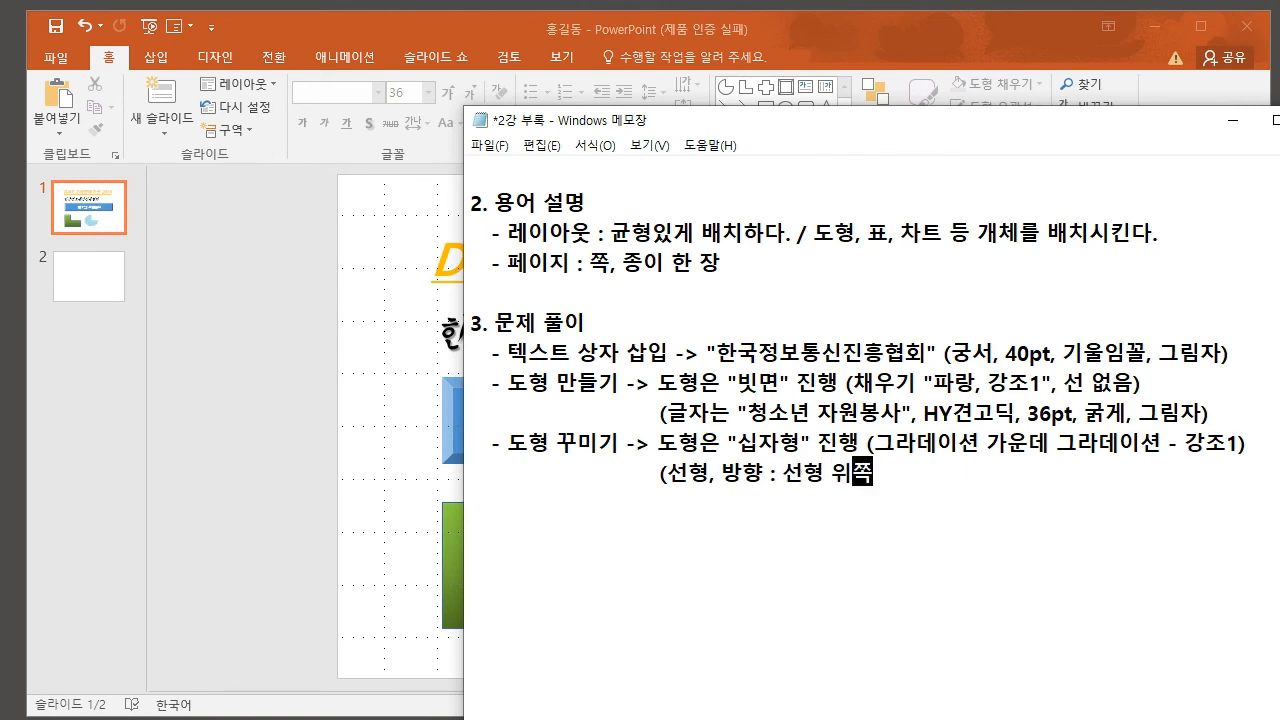
text(, ㅇ윤곽선)
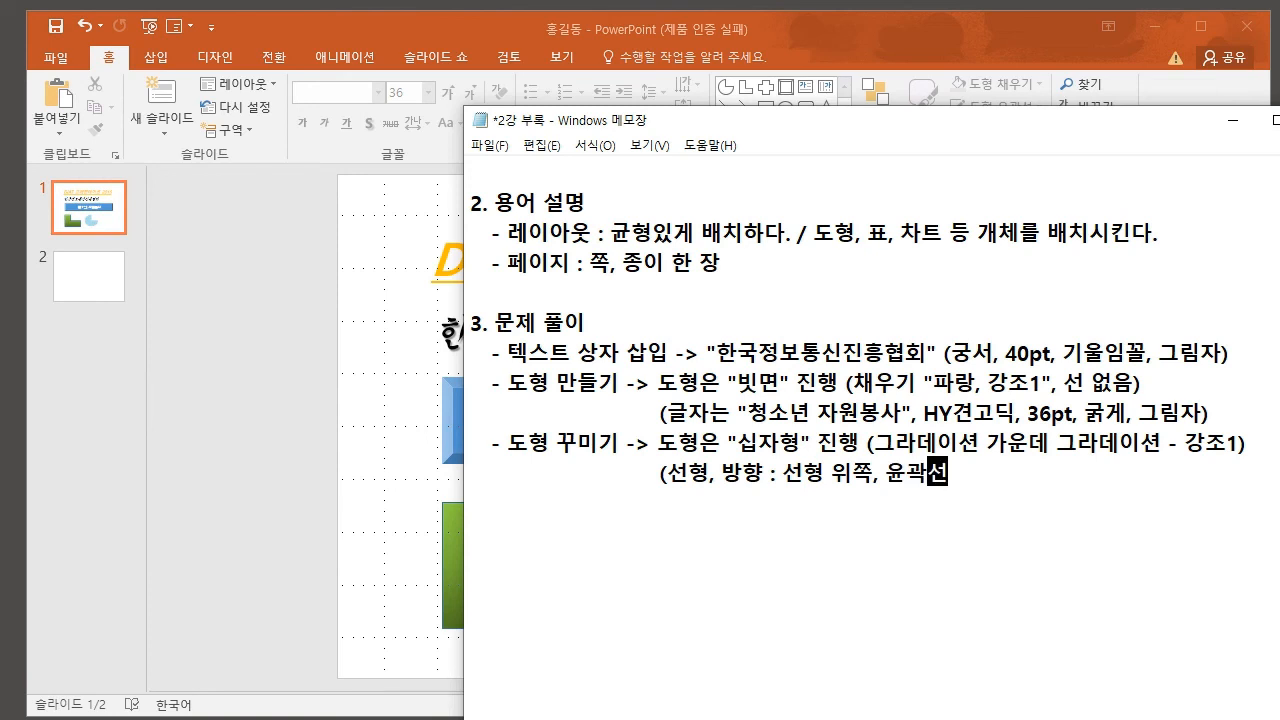
text( : 실선)
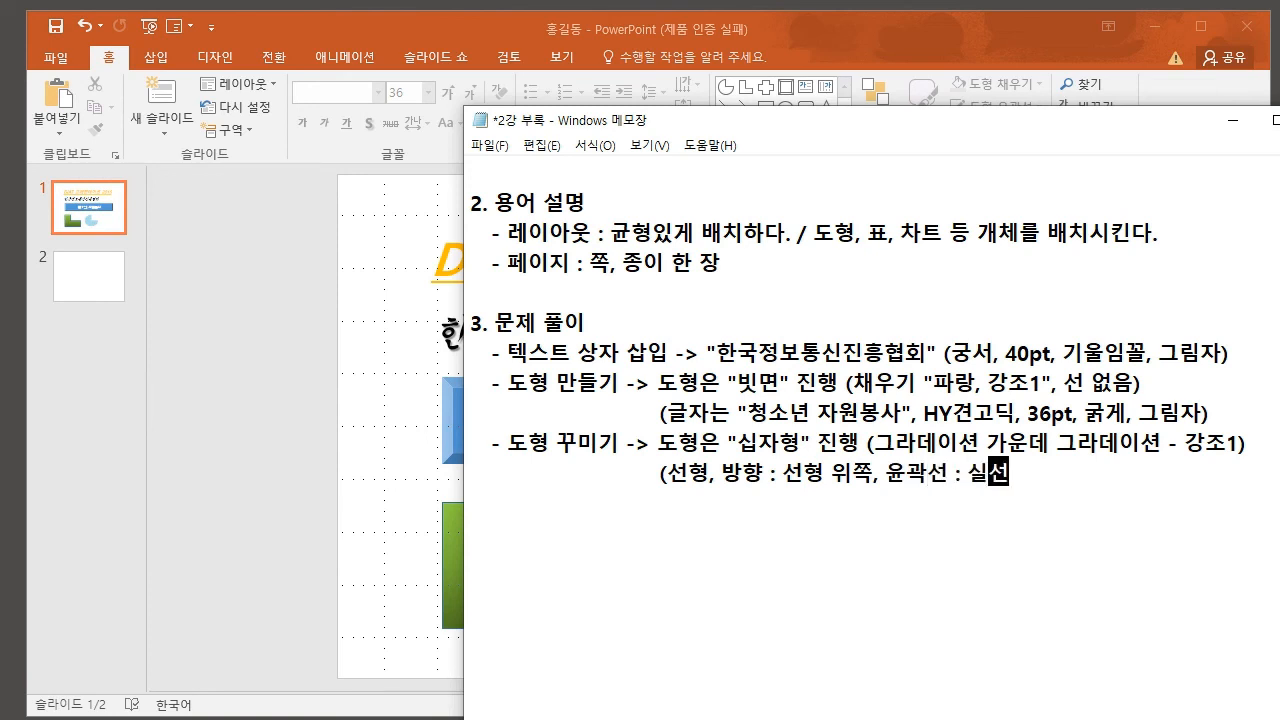
text(, 노랑, 2pt)
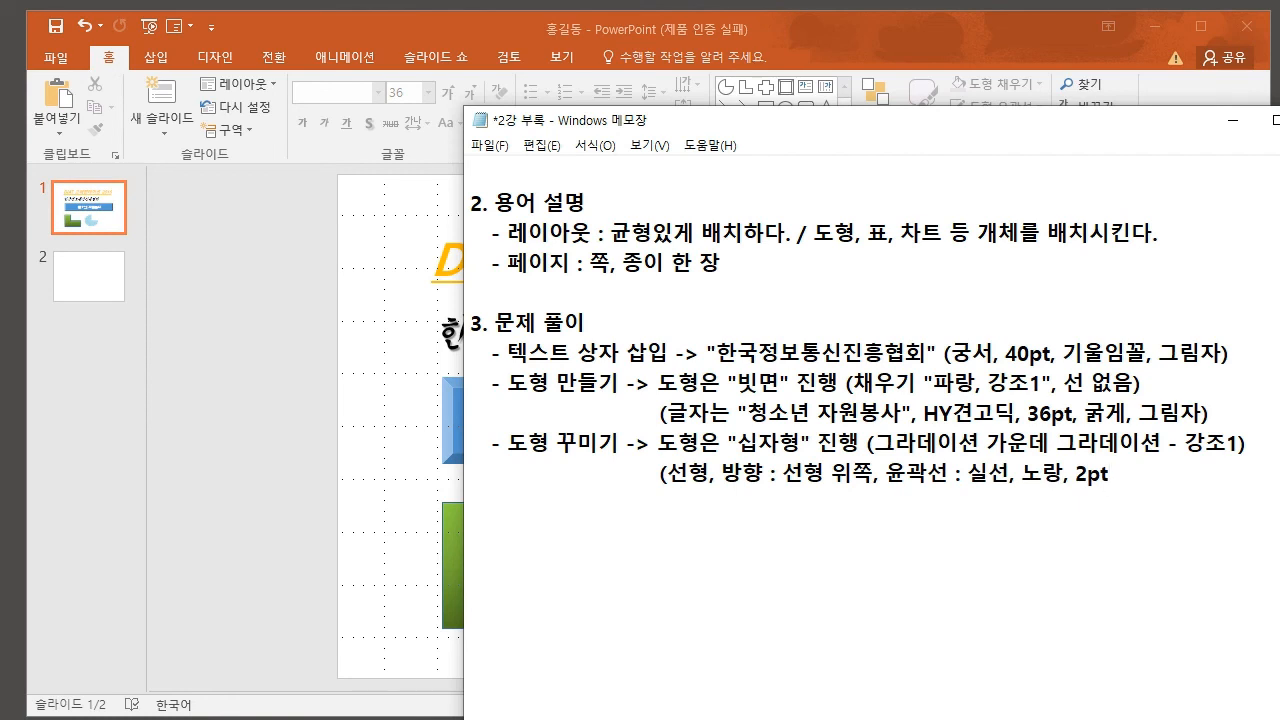
text())
- Add the notes line "(글자는 "개방형 혁신", 궁서체, 40pt, 기울임꼴, 밑줄, 검정색)"
key(Return)
text((글자)
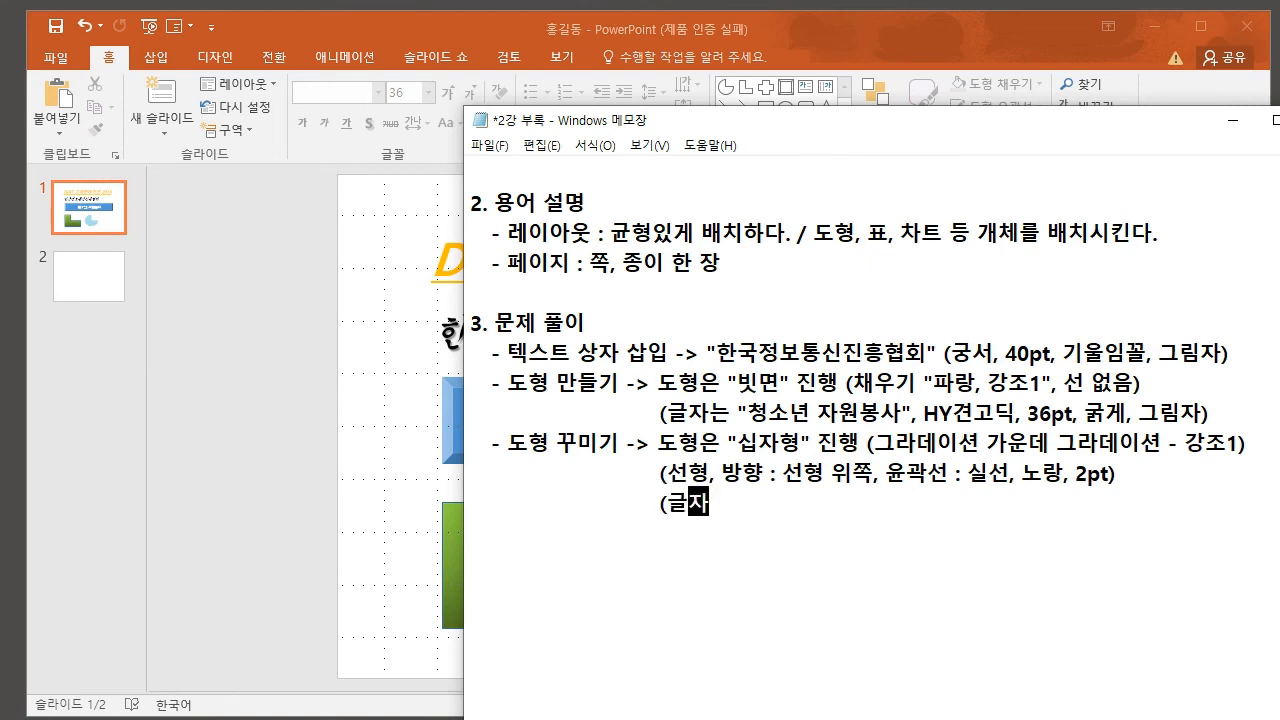
text(는 "개방)
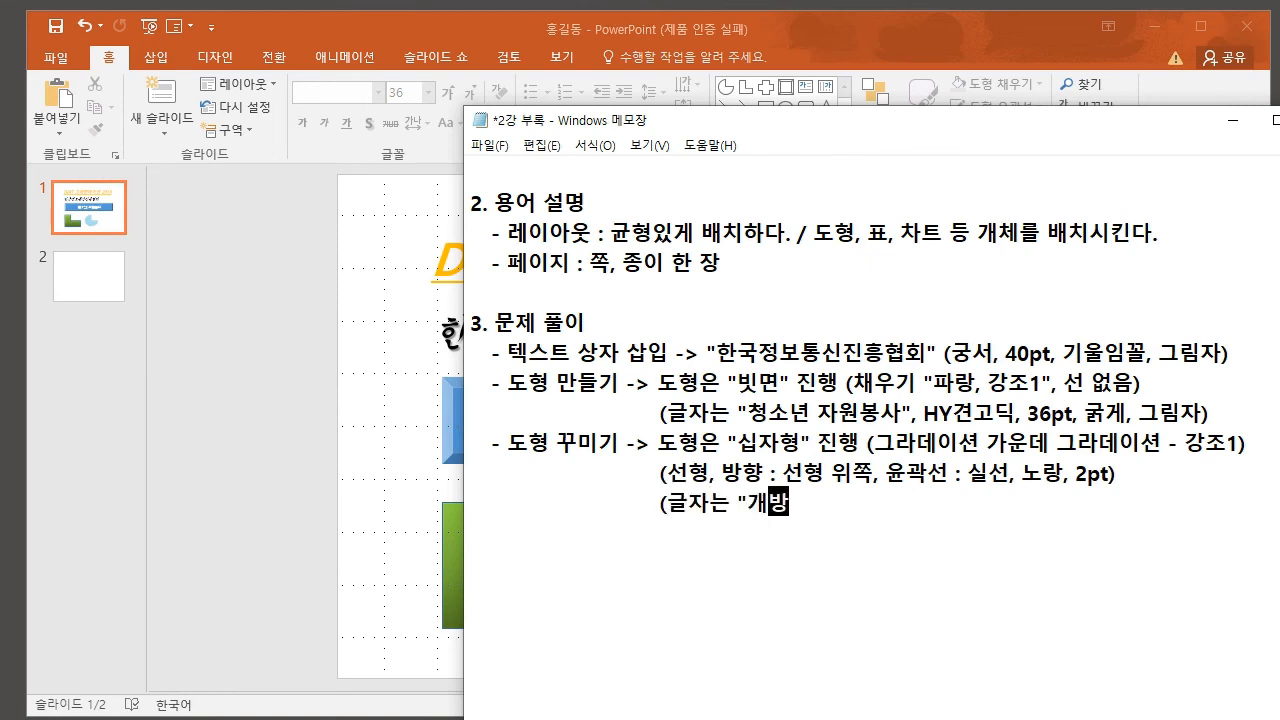
text(형 ㅎ혁신")
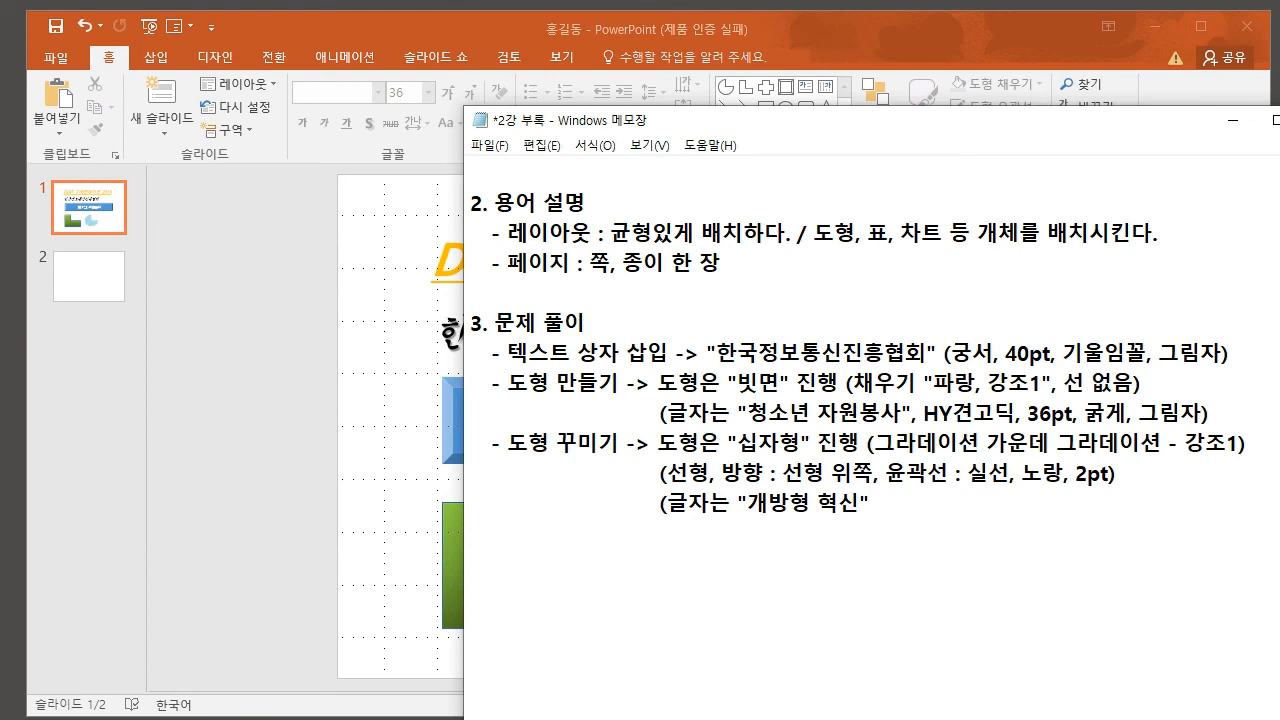
text(, )
text(궁서체, 40)
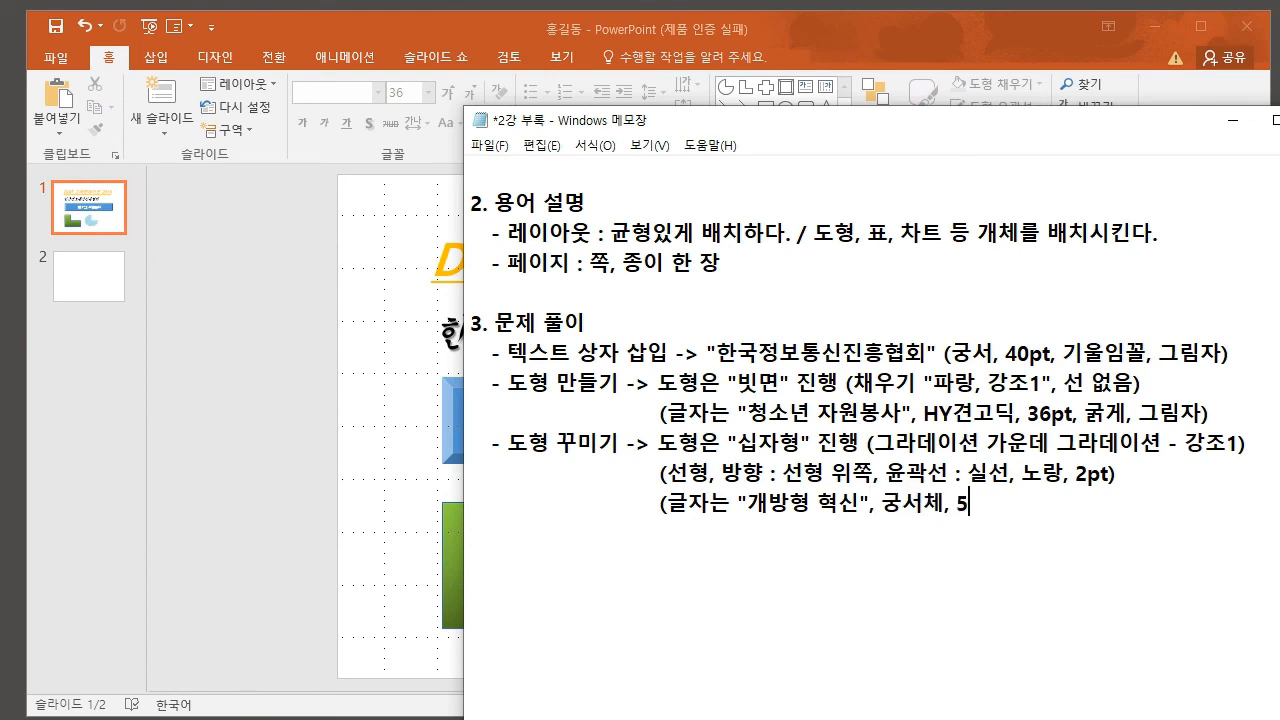
text(pt, 기울임꼴)
text(줄, 검정색))
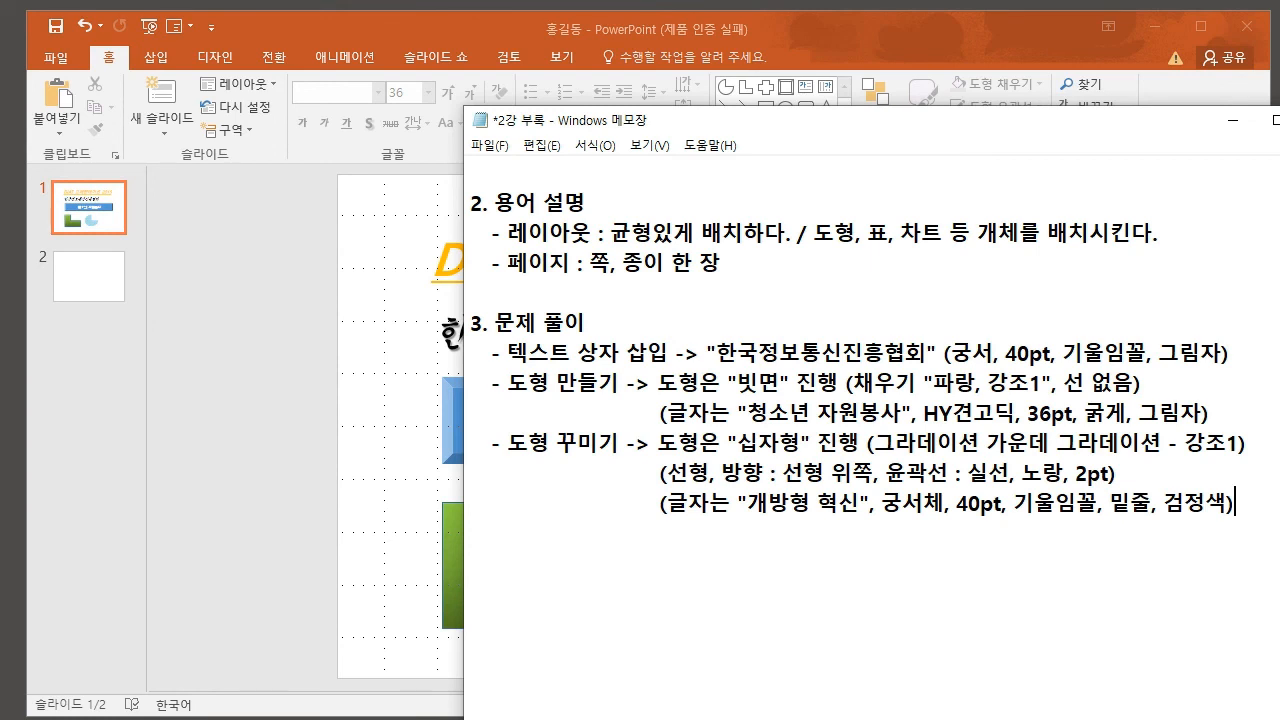
- Highlight the gradient and outline requirements for the 십자형 shape in the notes to review them
drag(656, 440, 1247, 440)
click(1185, 441)
drag(668, 471, 1118, 472)
click(1117, 472)
- Return to PowerPoint and delete the green L-shape and the textured pie shape from slide 1
click(1155, 26)
click(500, 590)
key(Delete)
click(700, 585)
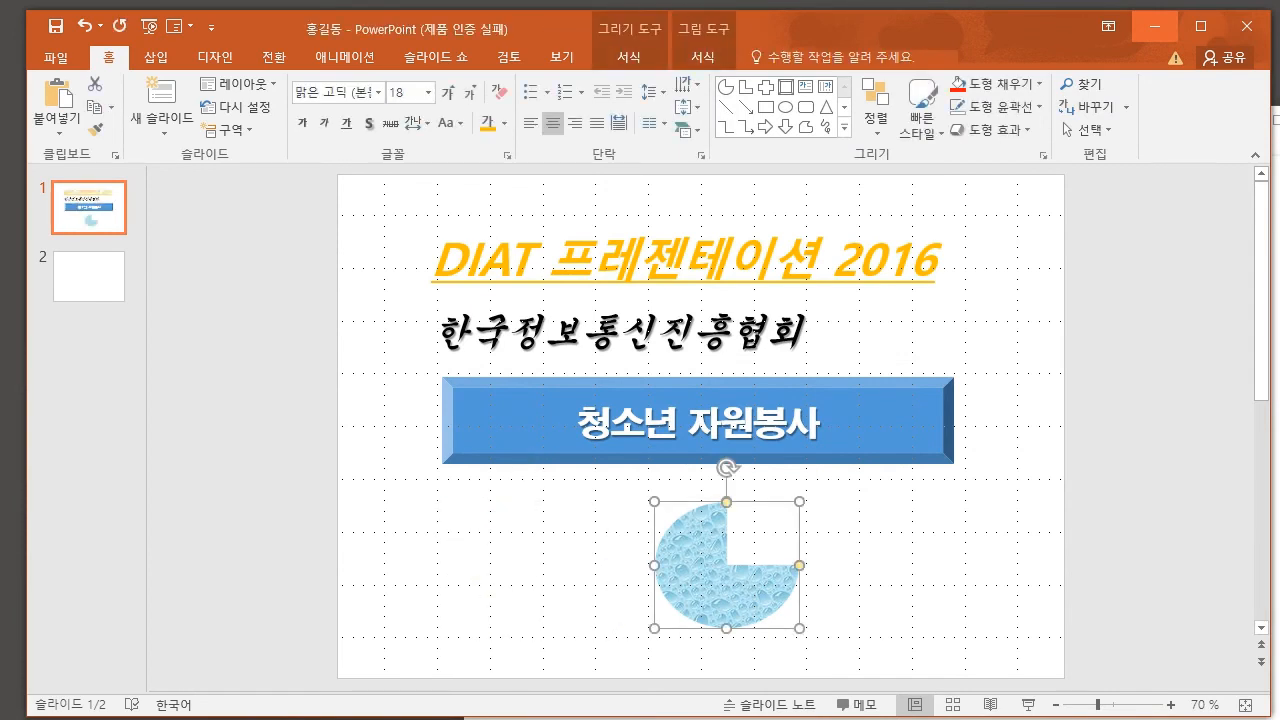
key(Delete)
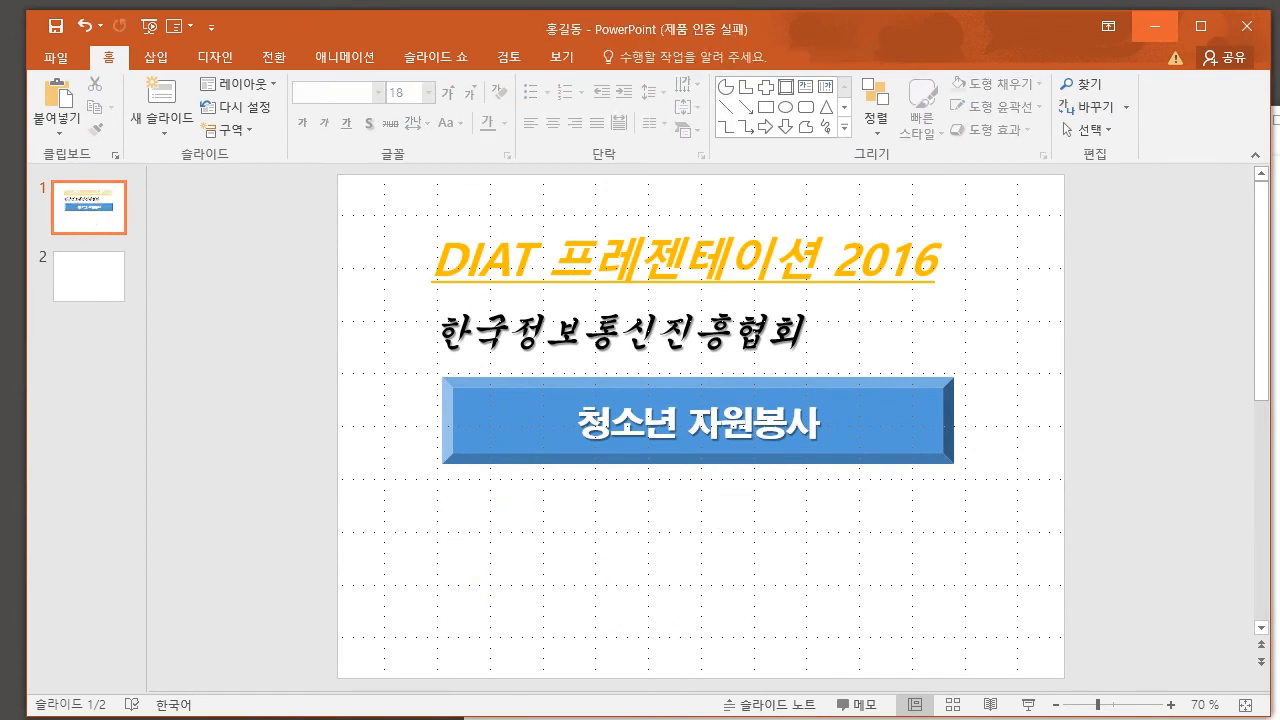
- Draw a 십자형 shape about 20.2 cm wide and 3 cm high below the 청소년 자원봉사 shape
click(156, 57)
click(369, 105)
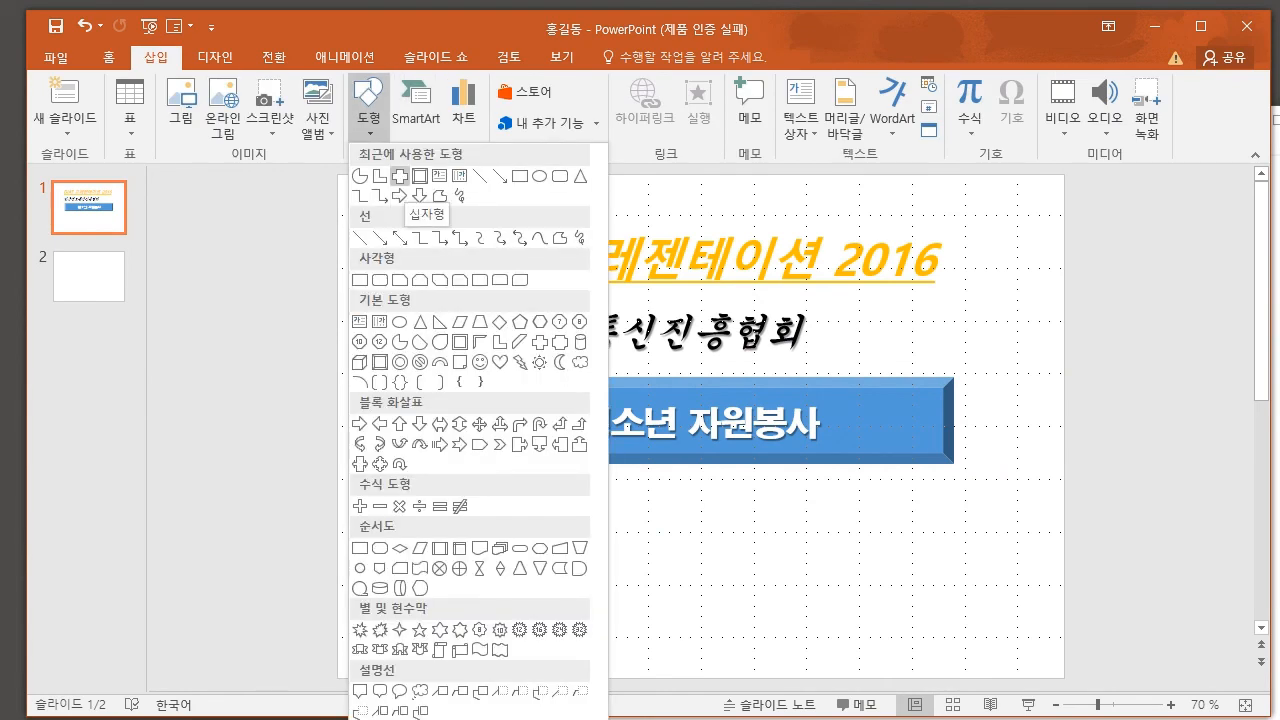
click(399, 176)
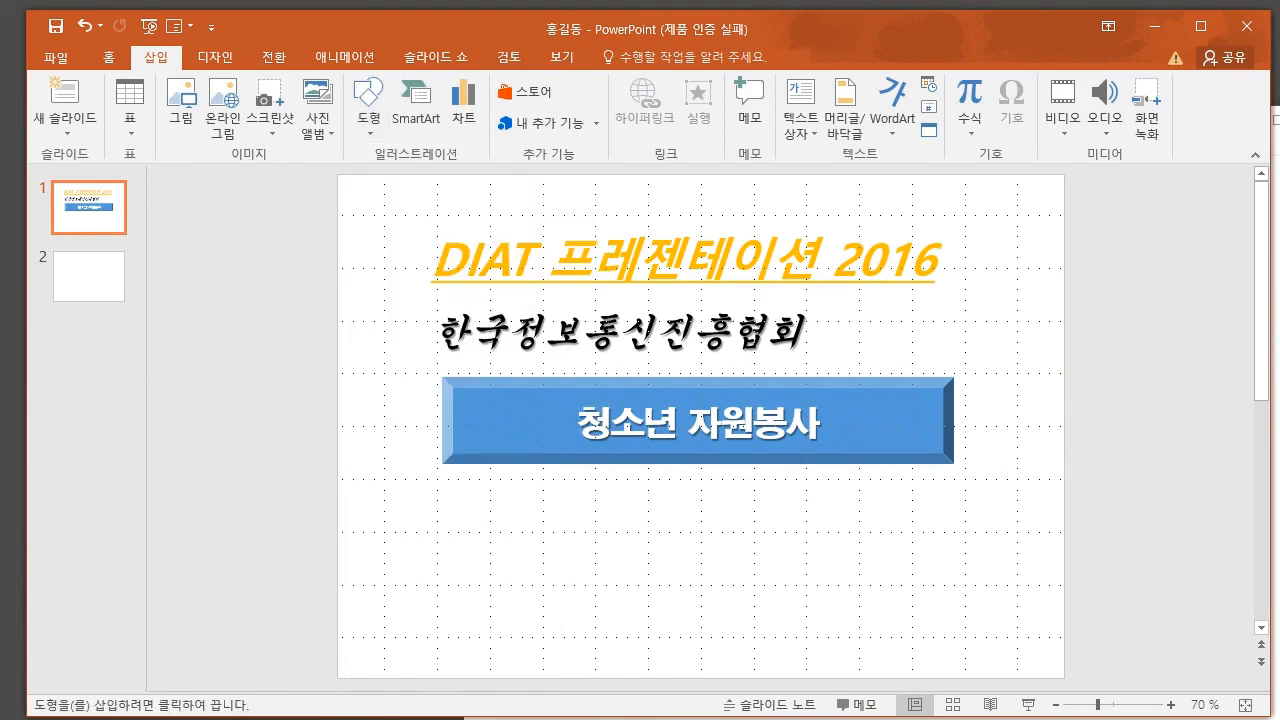
drag(448, 508, 983, 588)
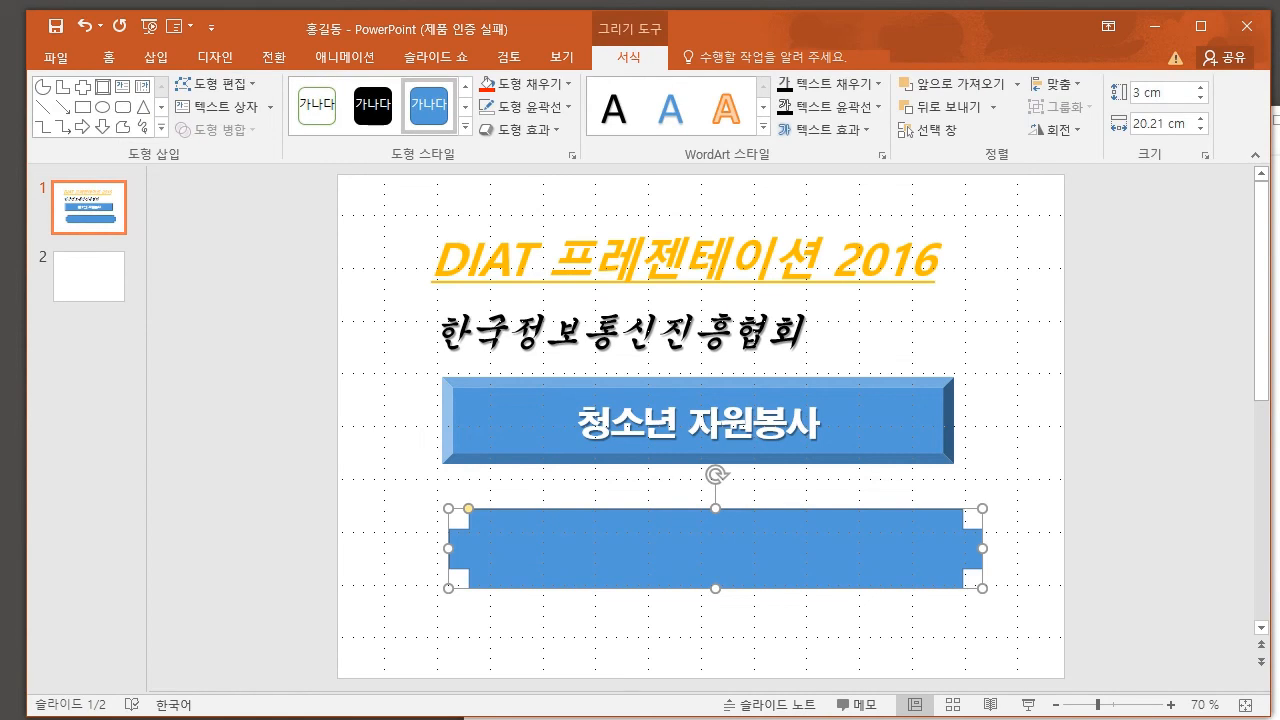
- Open the detailed gradient settings for the 십자형 shape's fill
click(560, 84)
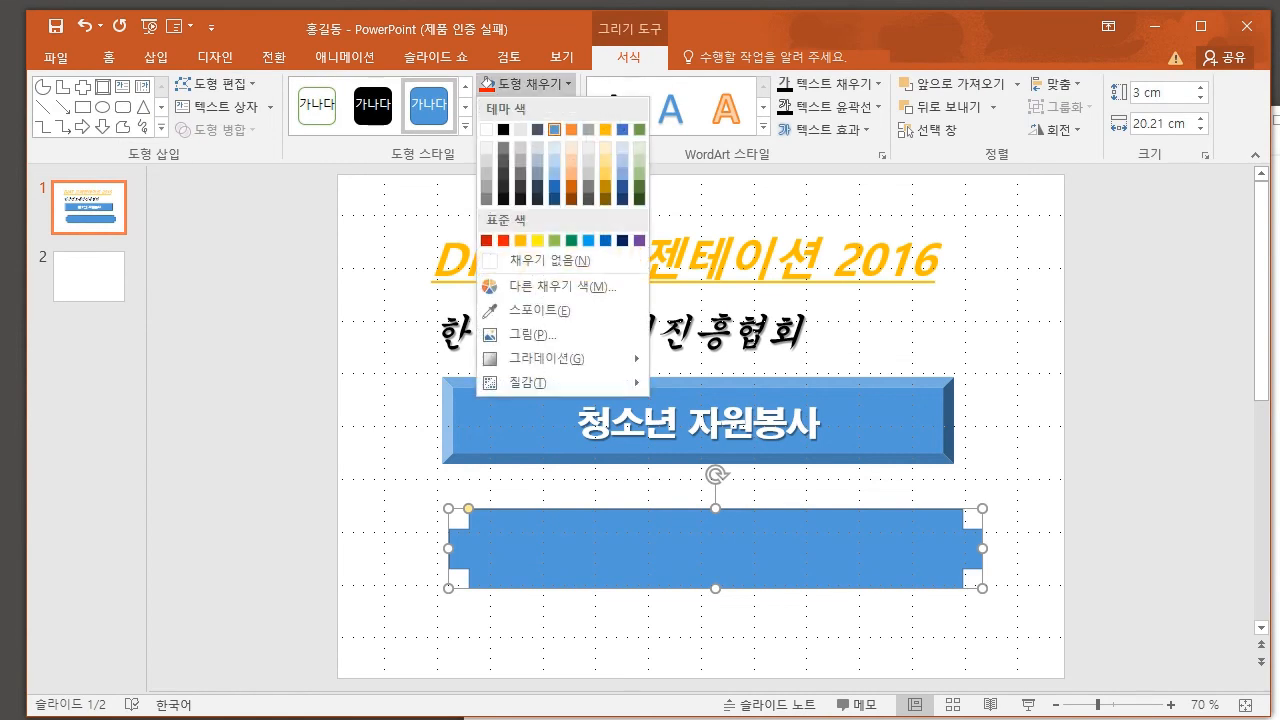
mouse_move(560, 358)
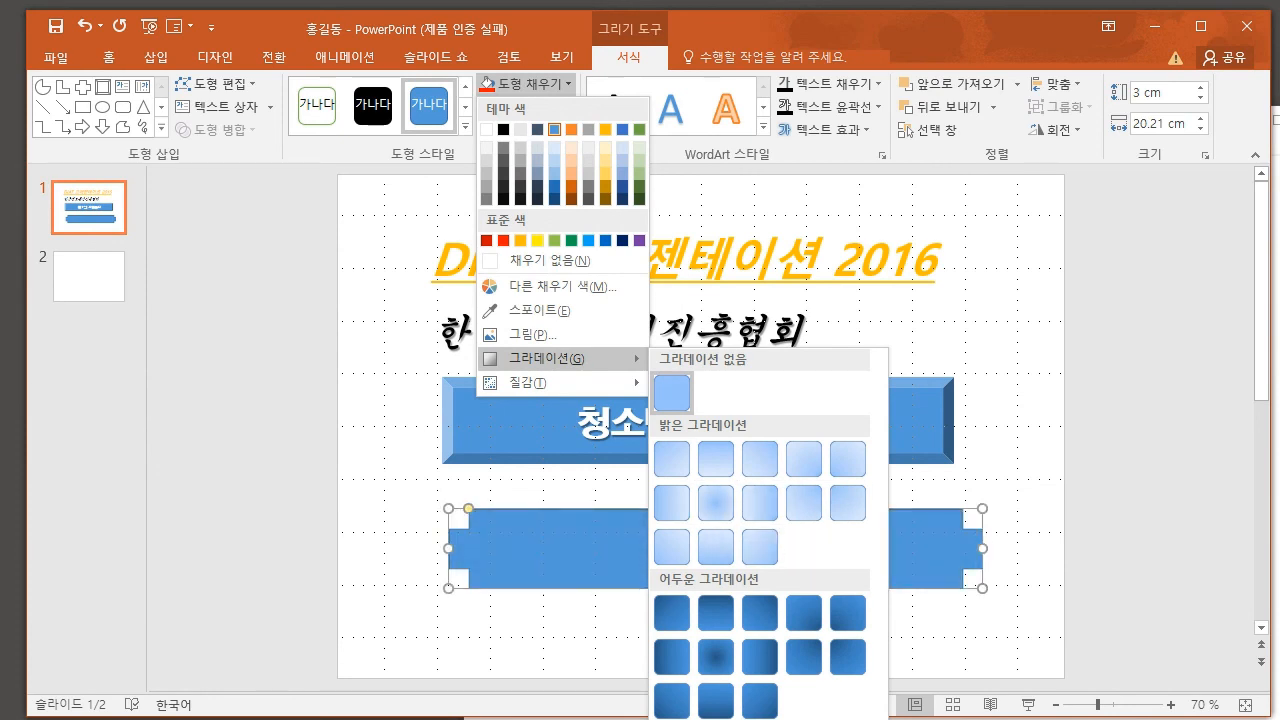
click(716, 719)
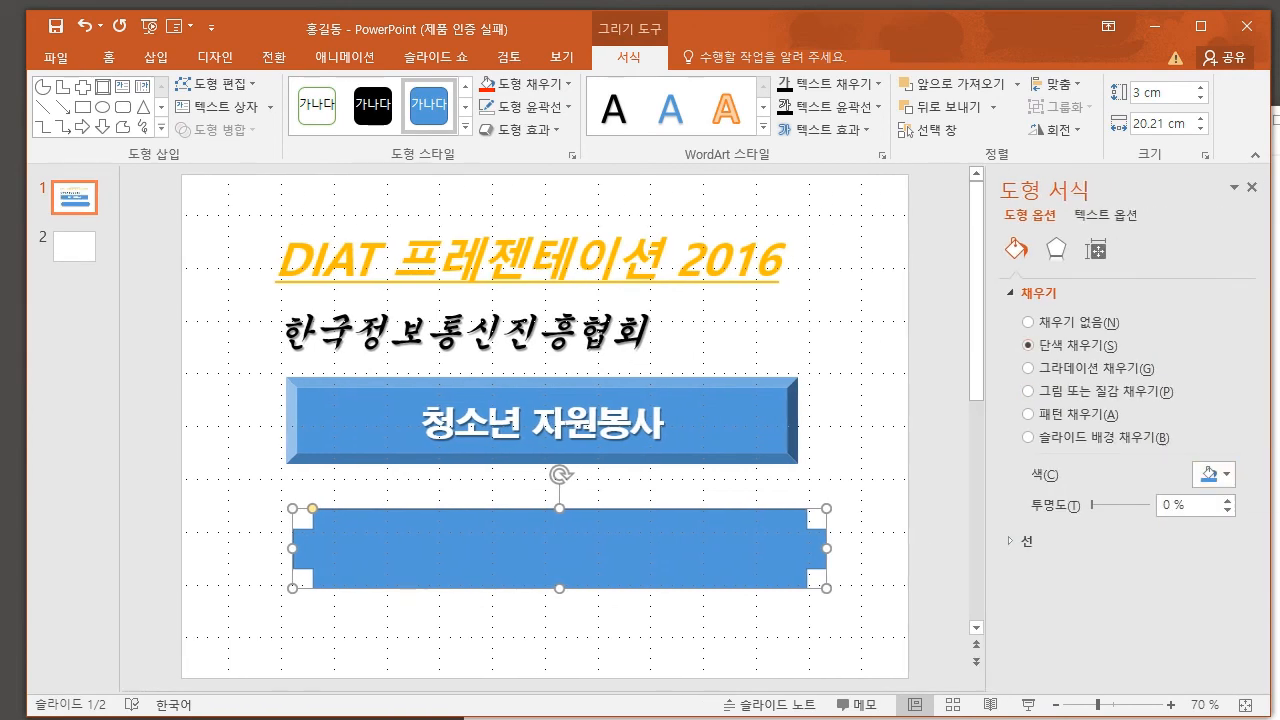
- Try a gradient fill on the 십자형 shape, look through its settings, and restore the solid fill
click(1028, 368)
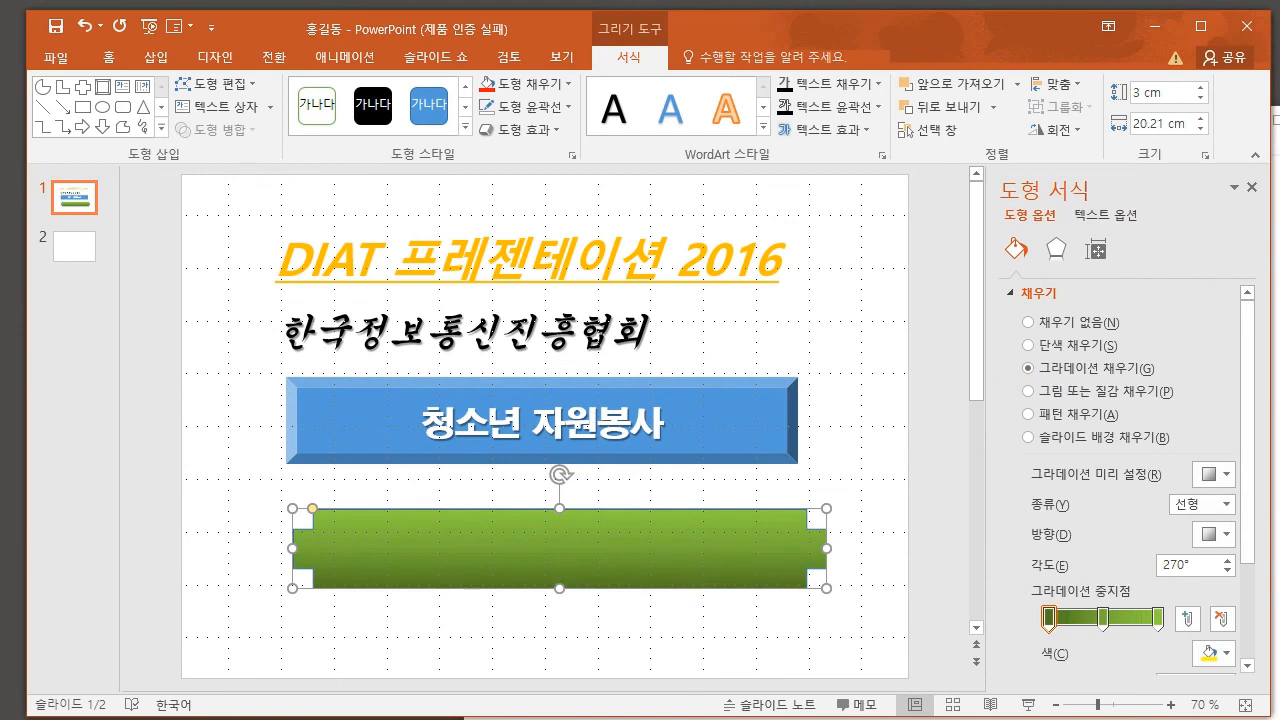
scroll(1130, 480, down, 3)
scroll(1130, 480, up, 3)
click(1028, 345)
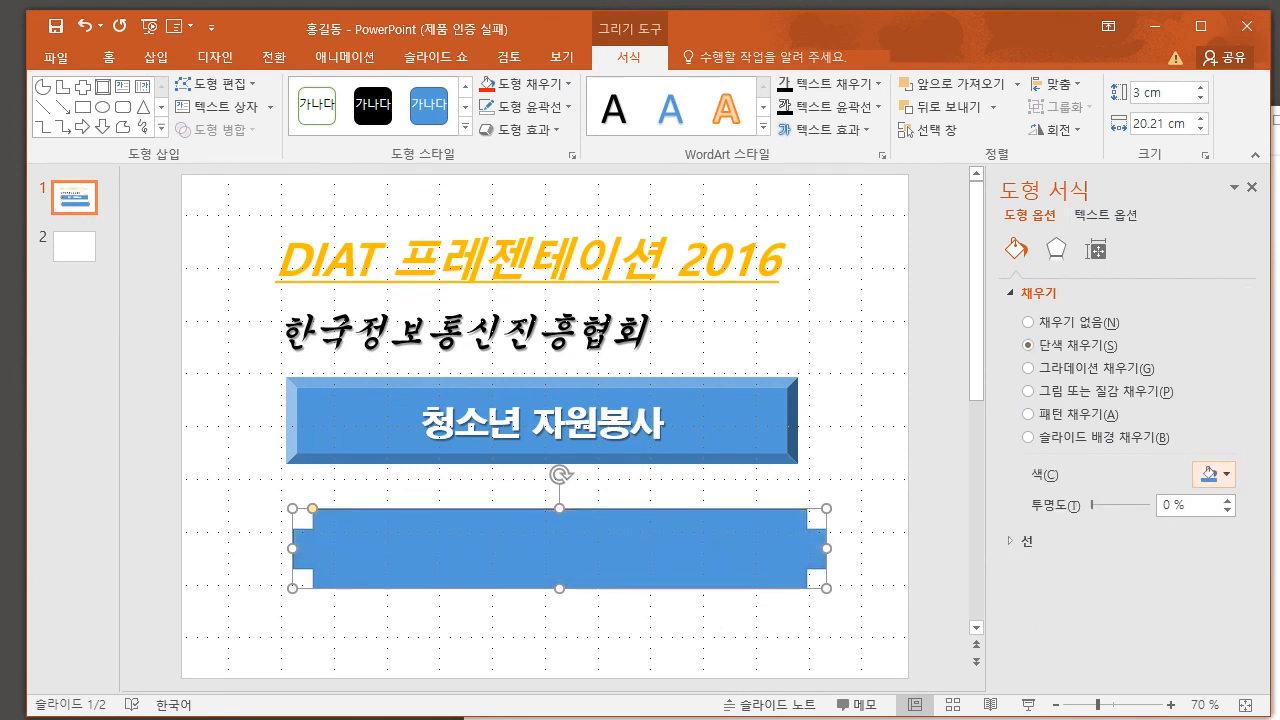
- Try the light gradient radiating from the center on the 십자형 shape, and reset its fill to 그라데이션 없음
click(868, 545)
click(560, 548)
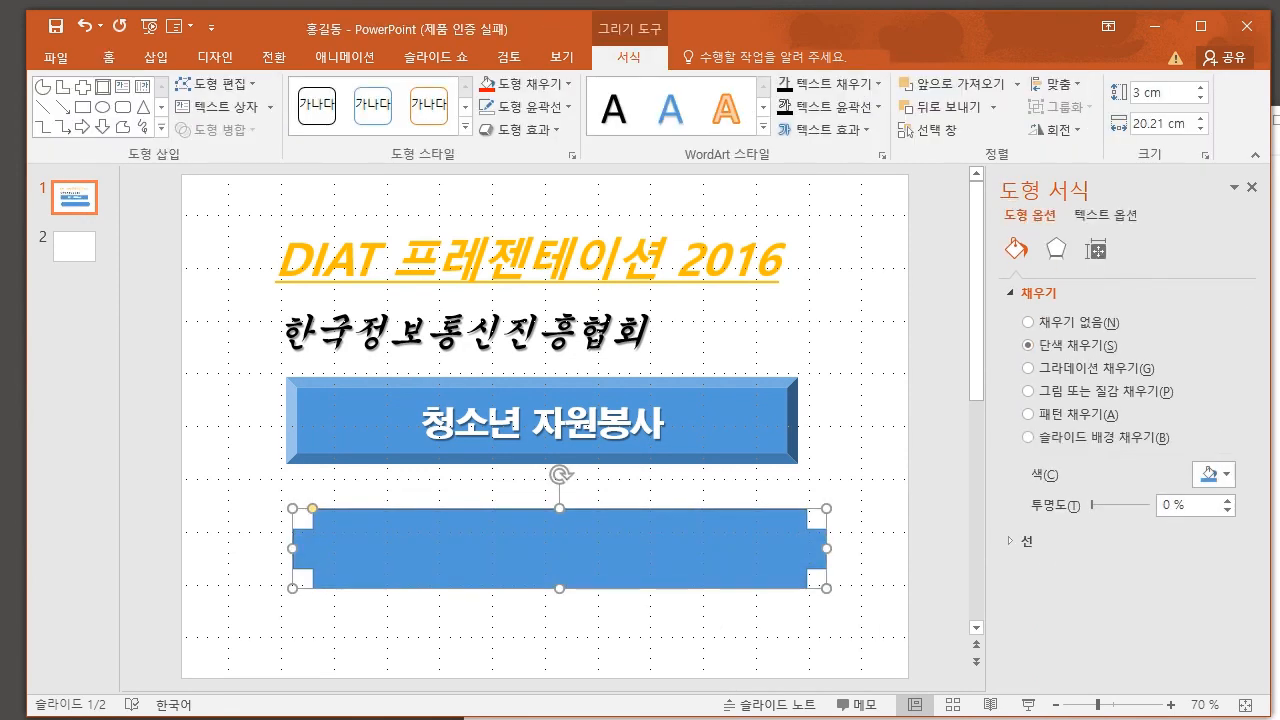
click(568, 83)
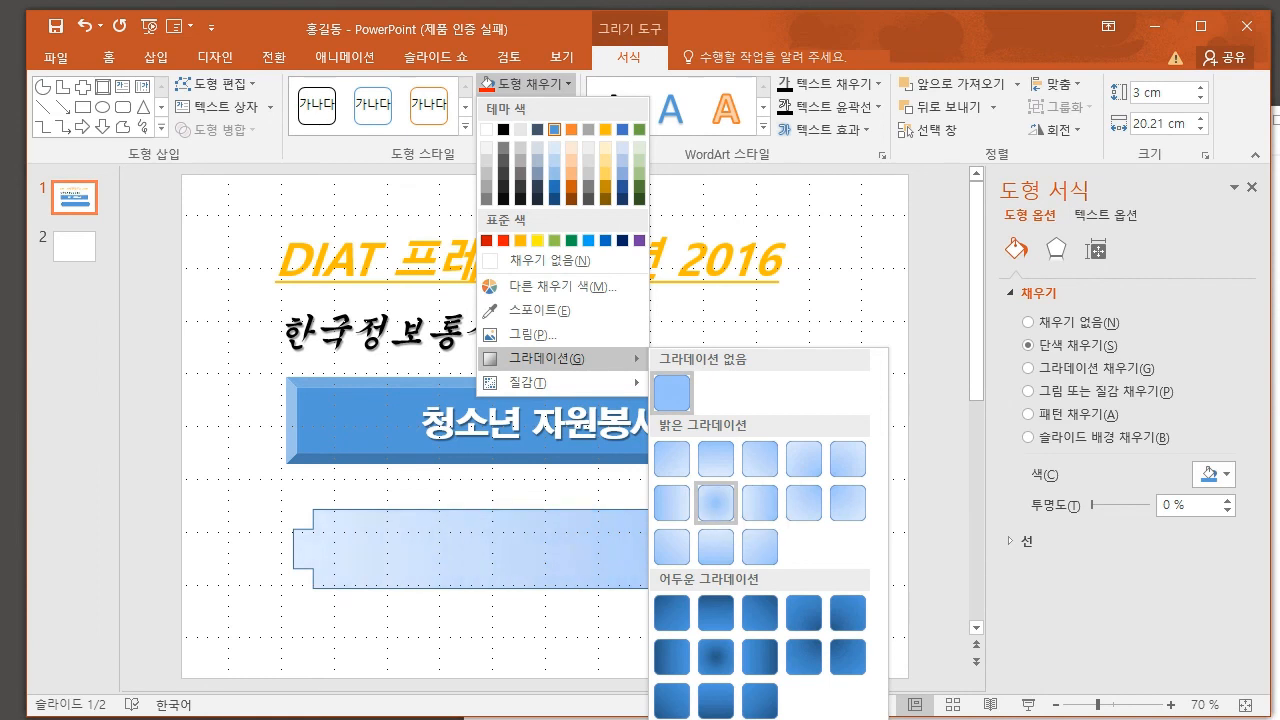
click(715, 503)
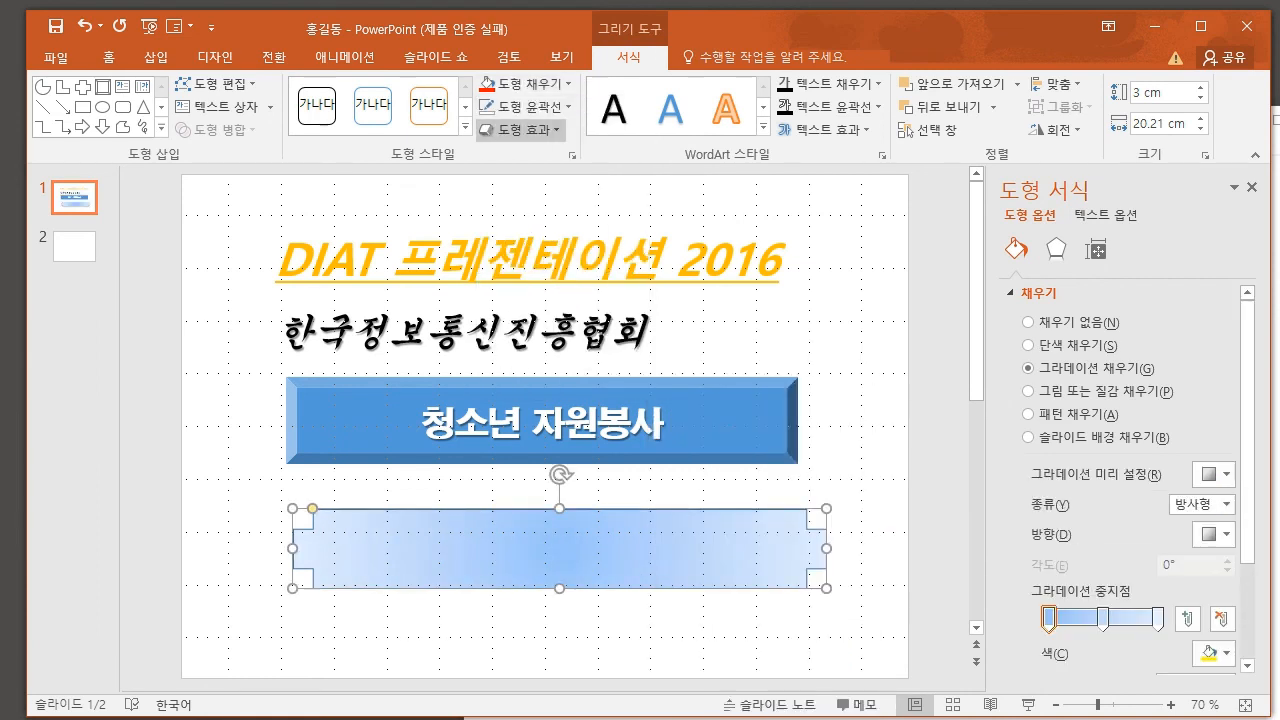
click(525, 84)
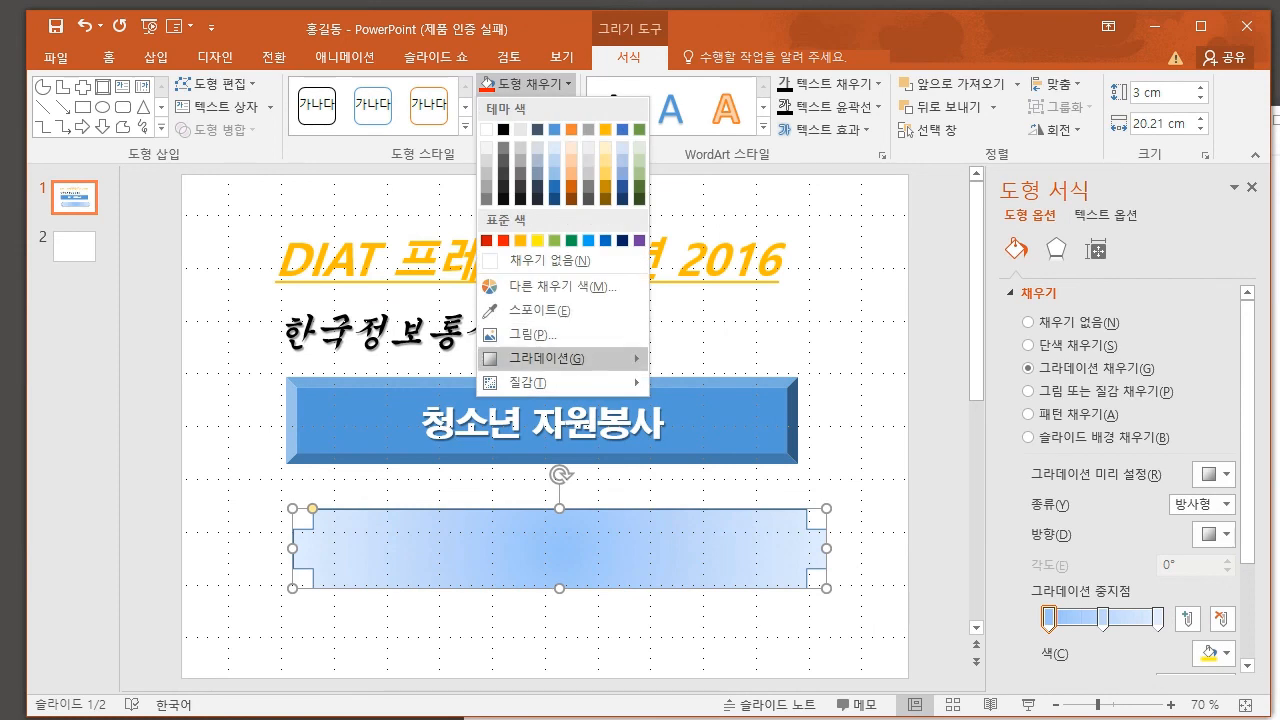
mouse_move(530, 358)
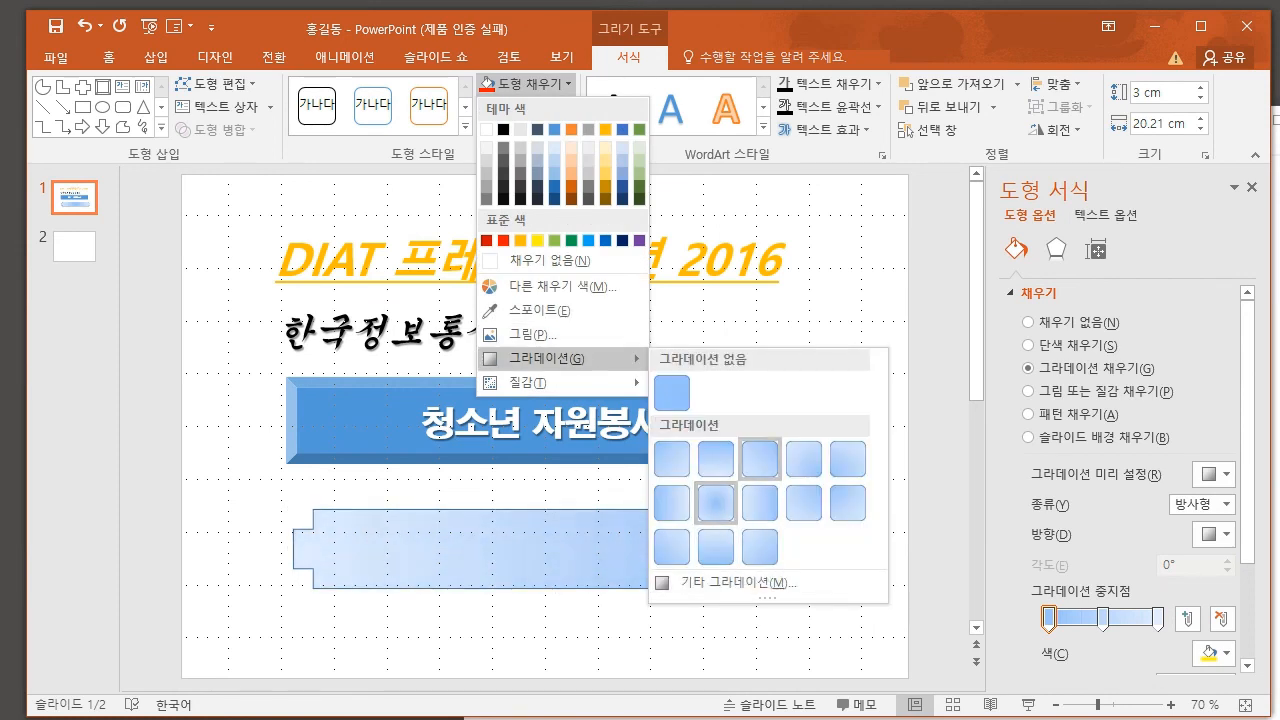
click(672, 392)
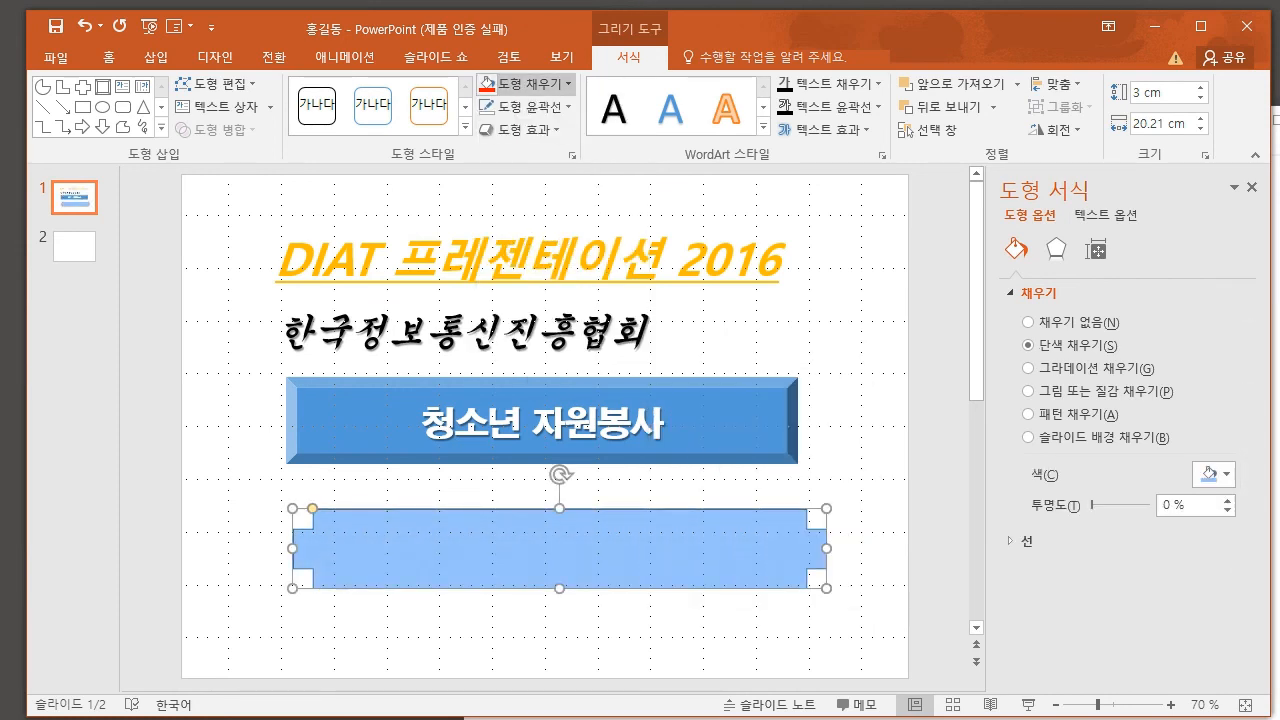
- Try the dark gradient radiating from the center on the 십자형 shape's fill
click(525, 84)
mouse_move(530, 358)
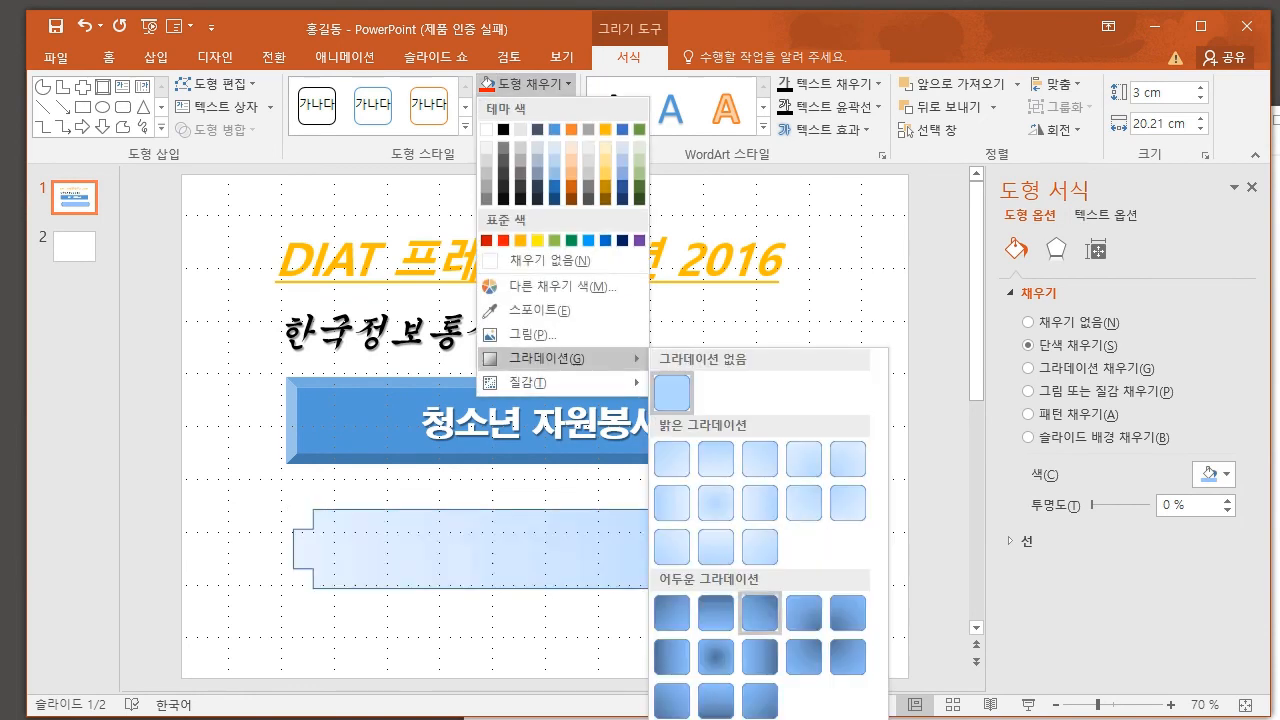
click(716, 656)
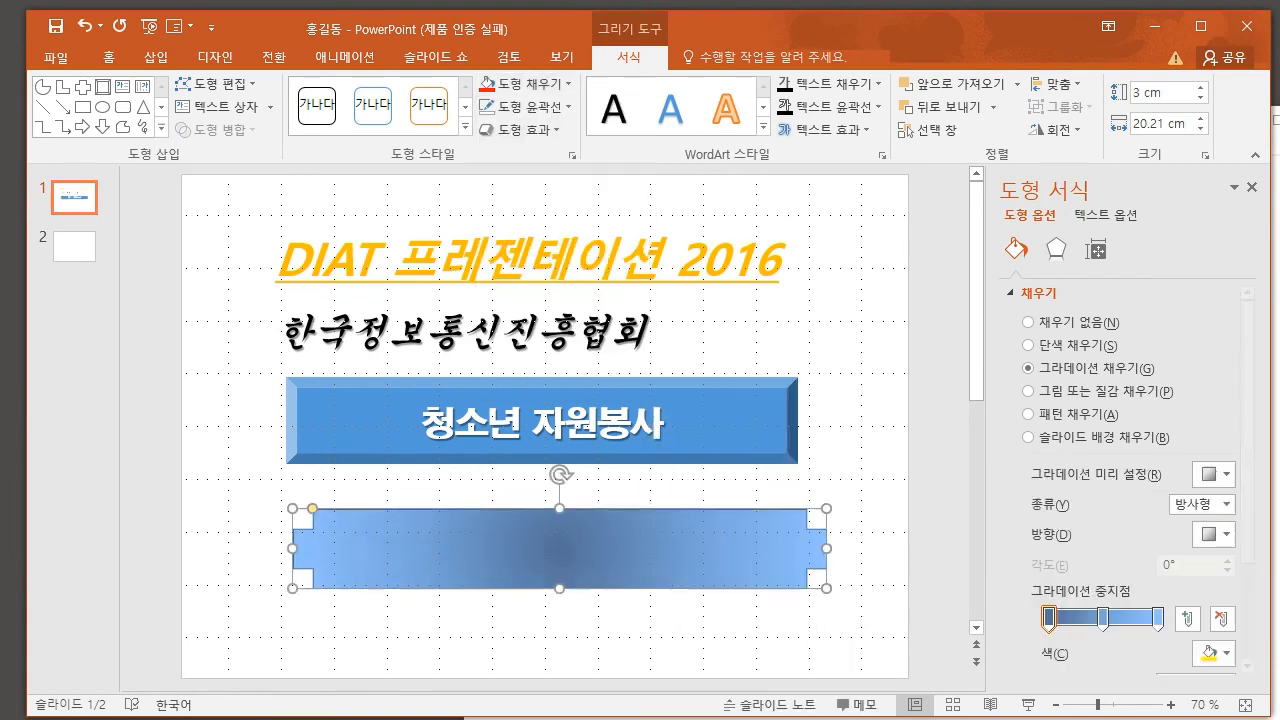
- Apply the preset gradient 가운데 그라데이션 - 강조 1 to the 십자형 shape's fill
scroll(1210, 440, down, 1)
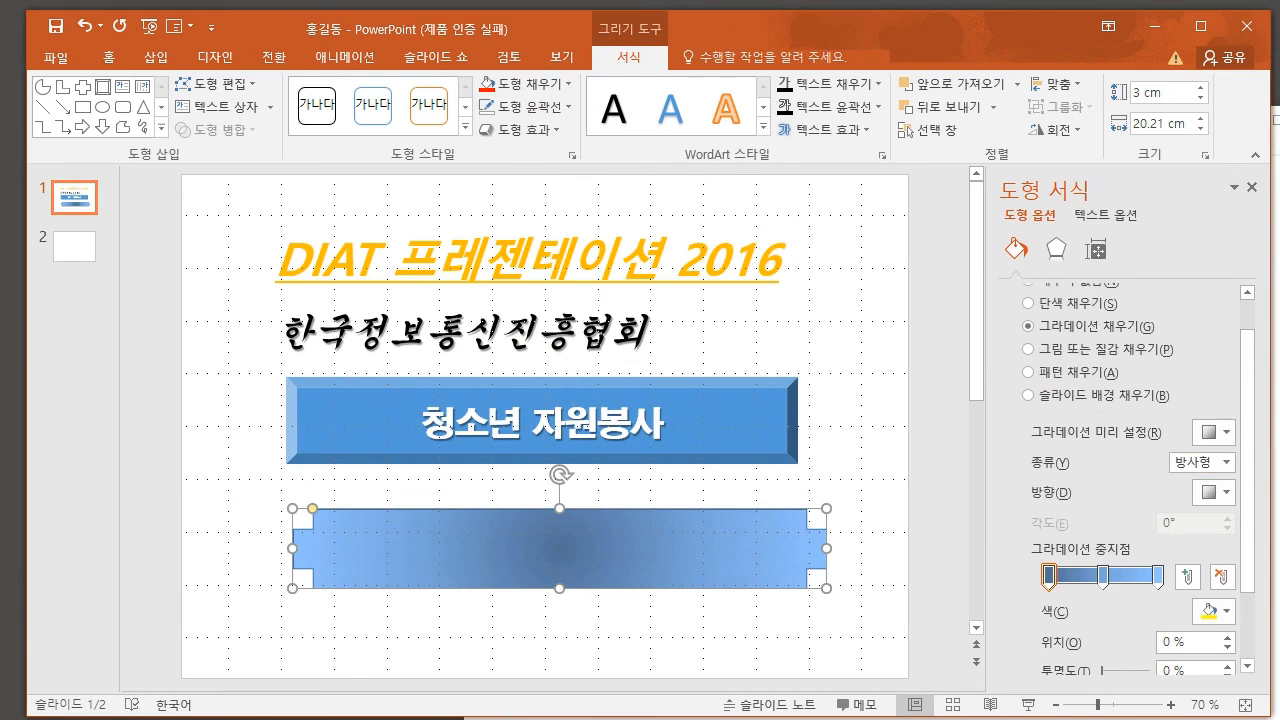
click(1212, 432)
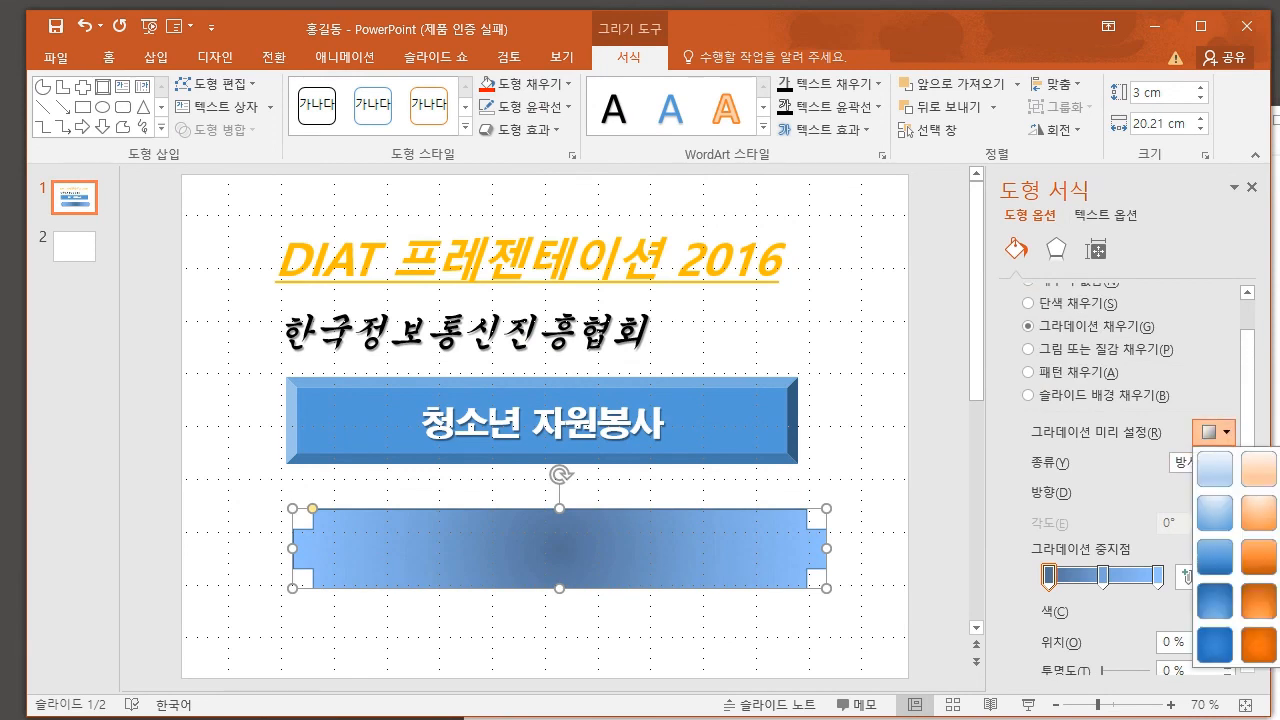
click(1214, 556)
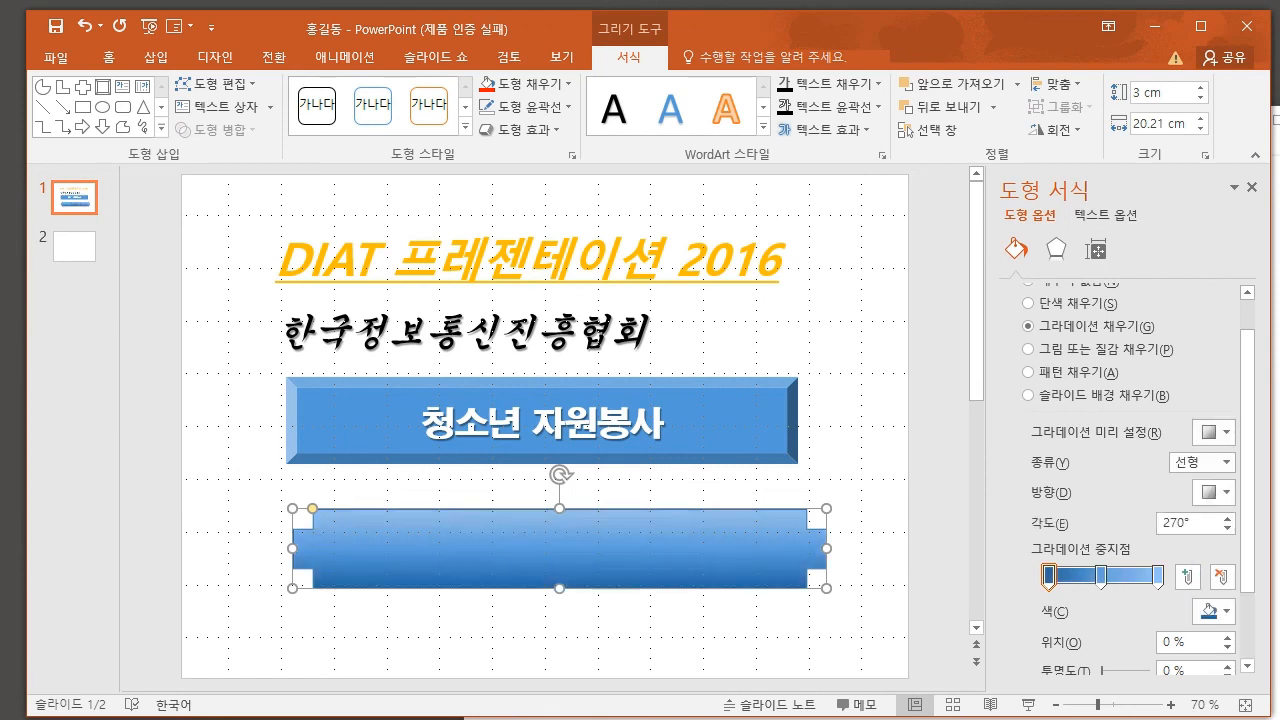
click(1213, 432)
click(1213, 432)
- Set the 십자형 shape's gradient direction to 선형 위쪽 and close the shape format settings
click(1276, 413)
drag(908, 474, 1120, 443)
key(alt+Tab)
click(1213, 492)
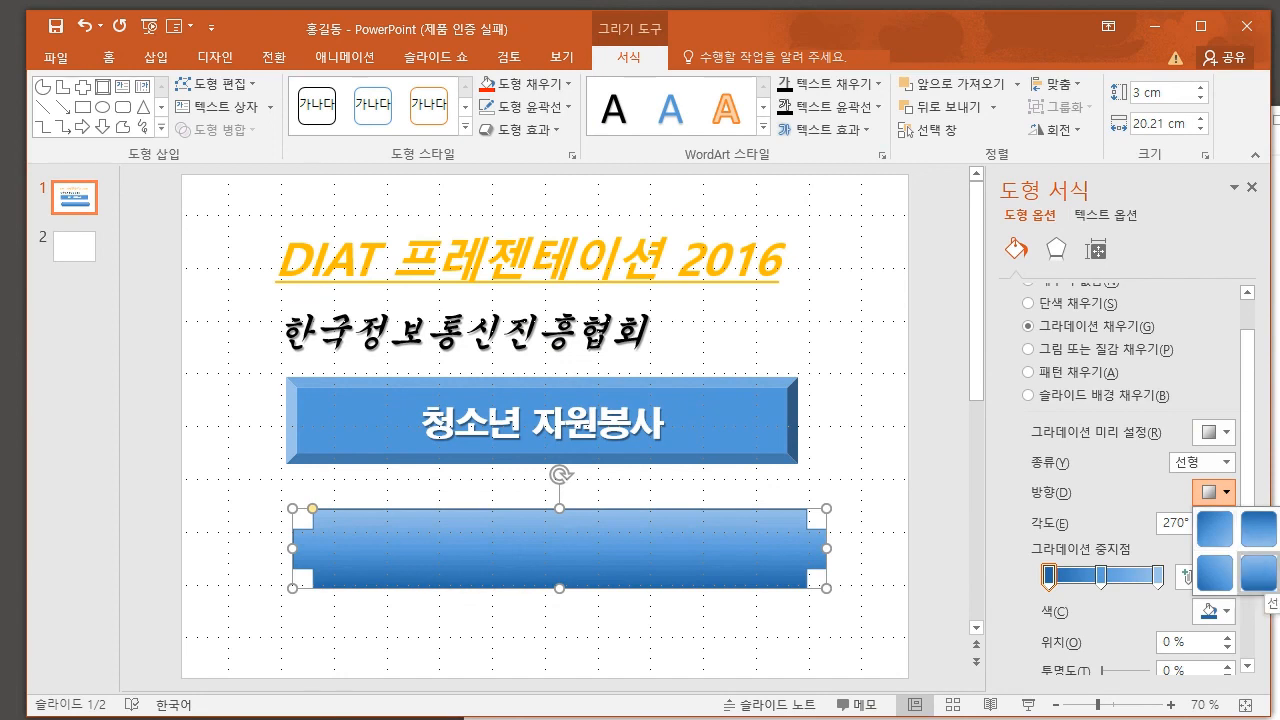
click(1258, 572)
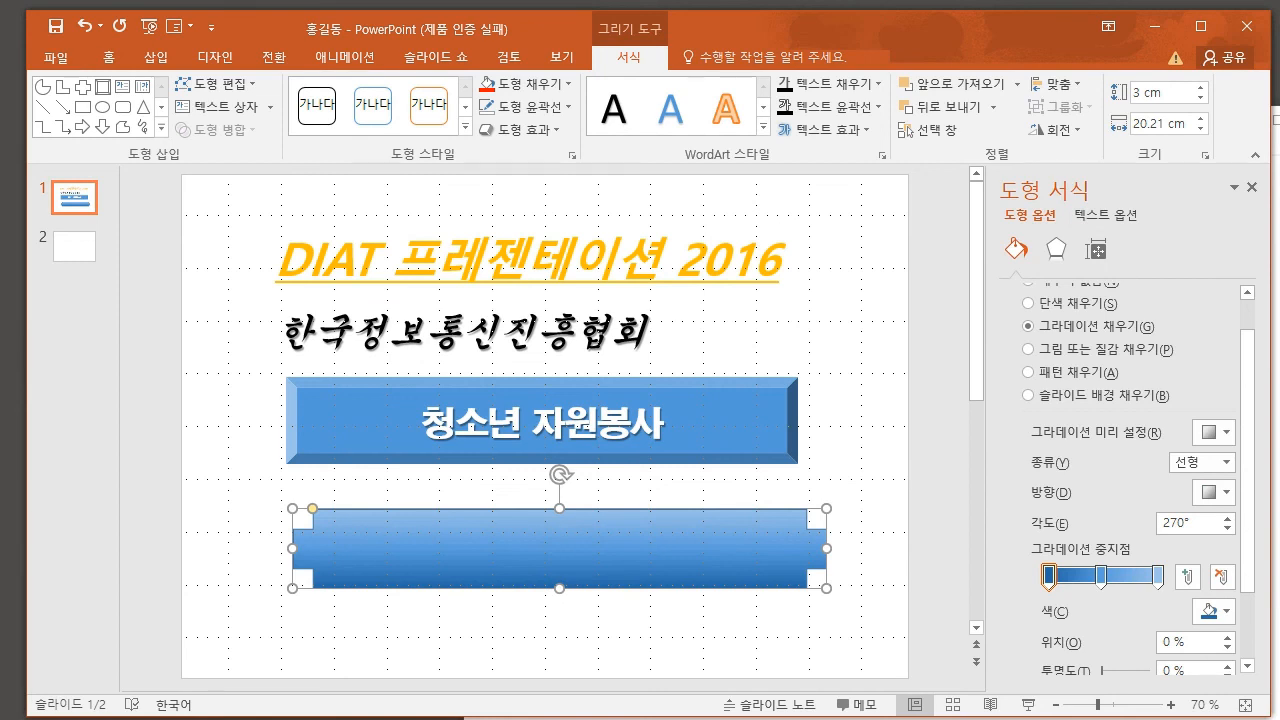
click(1251, 187)
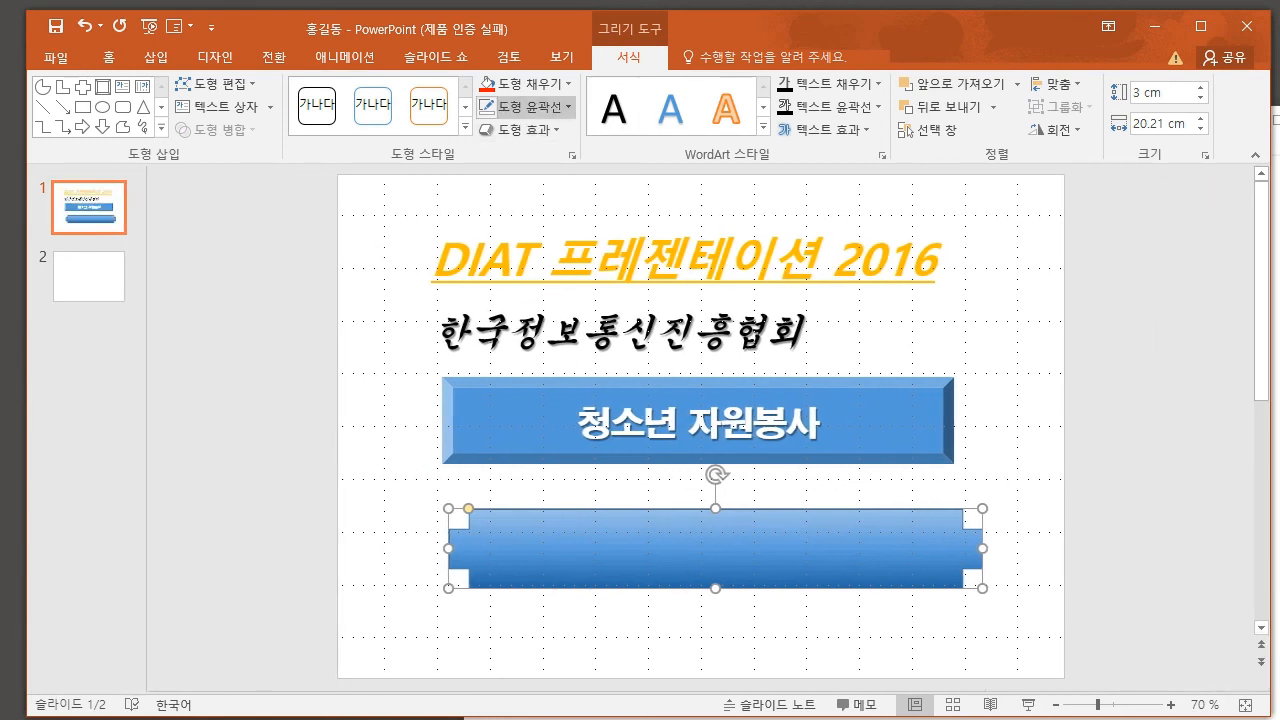
- Give the 십자형 shape a yellow outline with a width of 2 pt
click(525, 106)
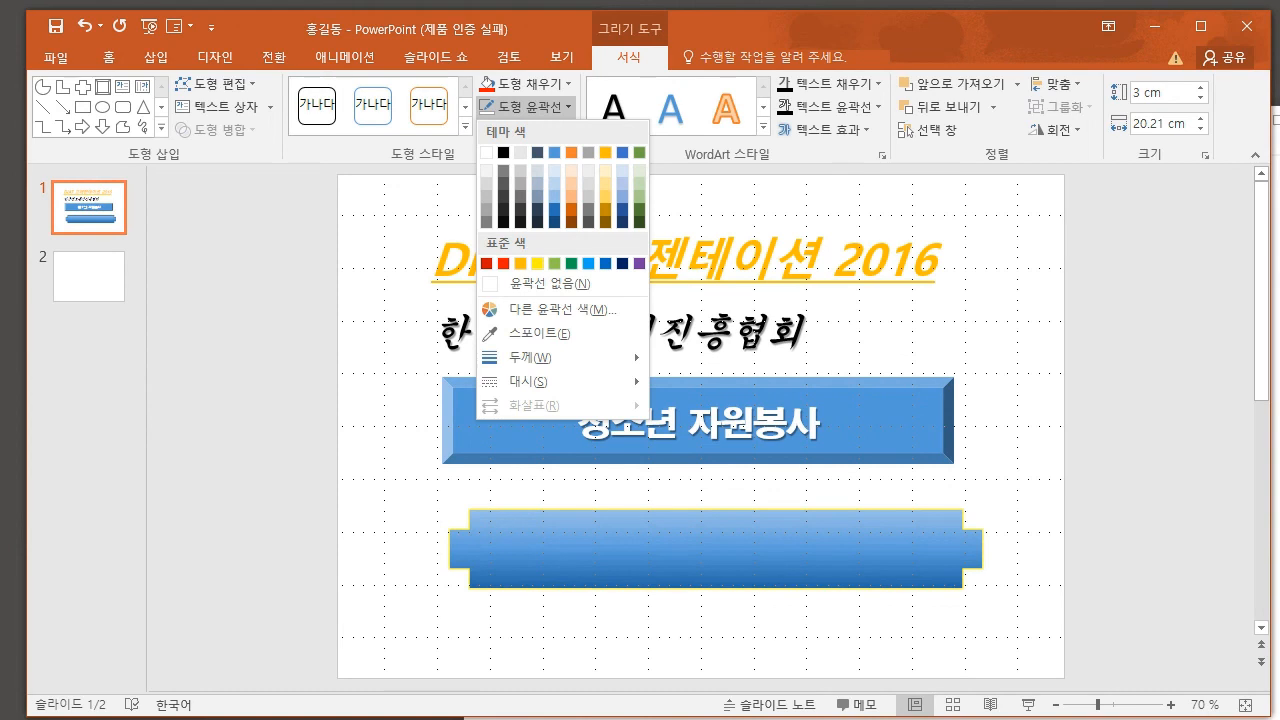
click(537, 263)
click(525, 106)
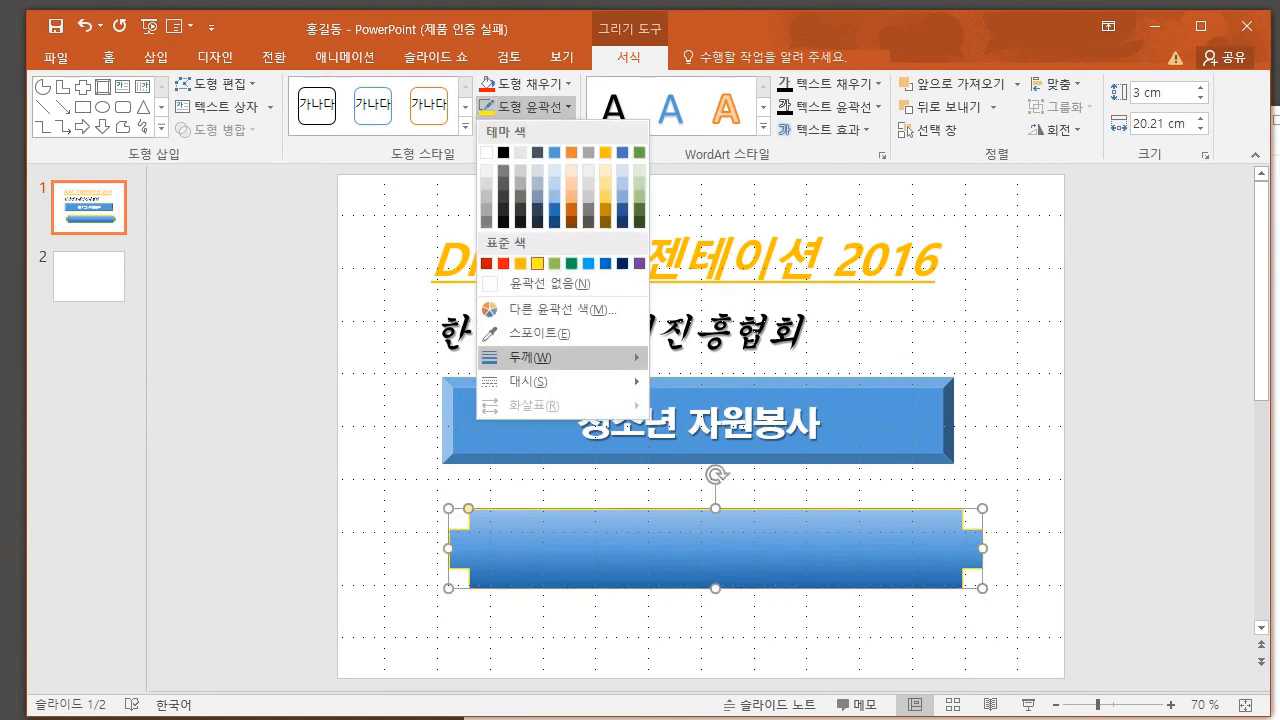
mouse_move(560, 357)
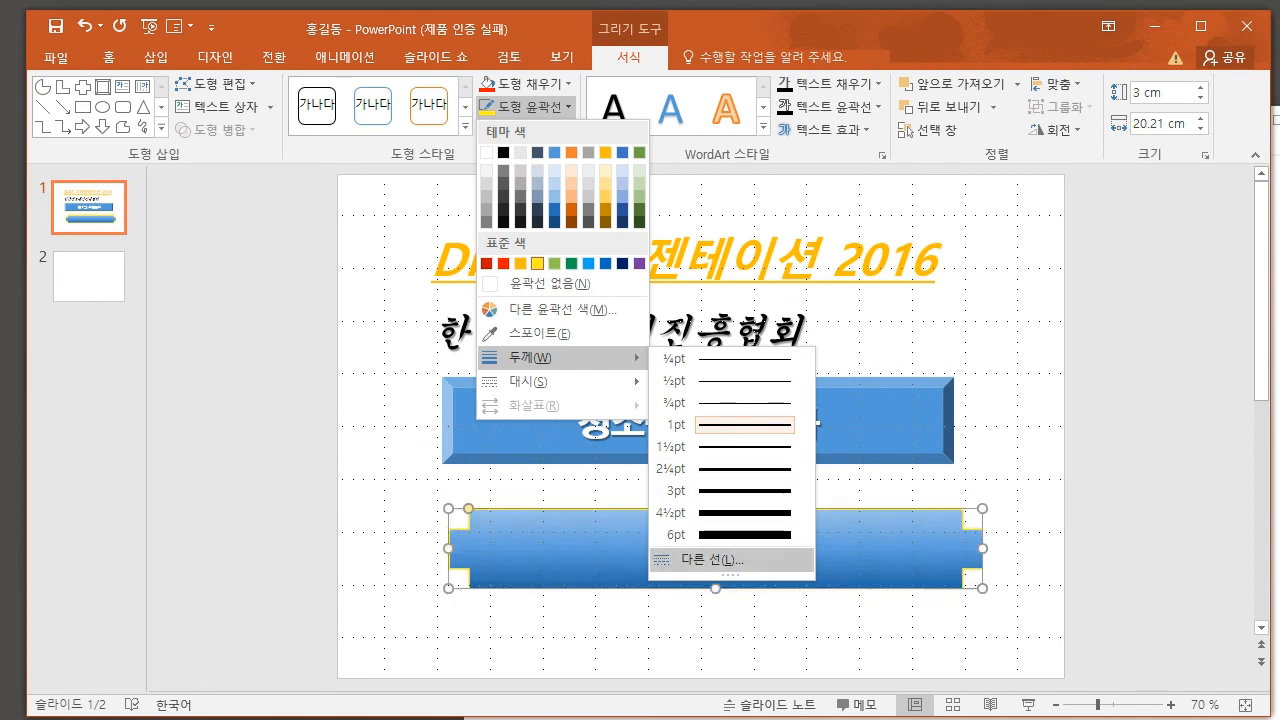
click(700, 559)
click(1188, 465)
text(2)
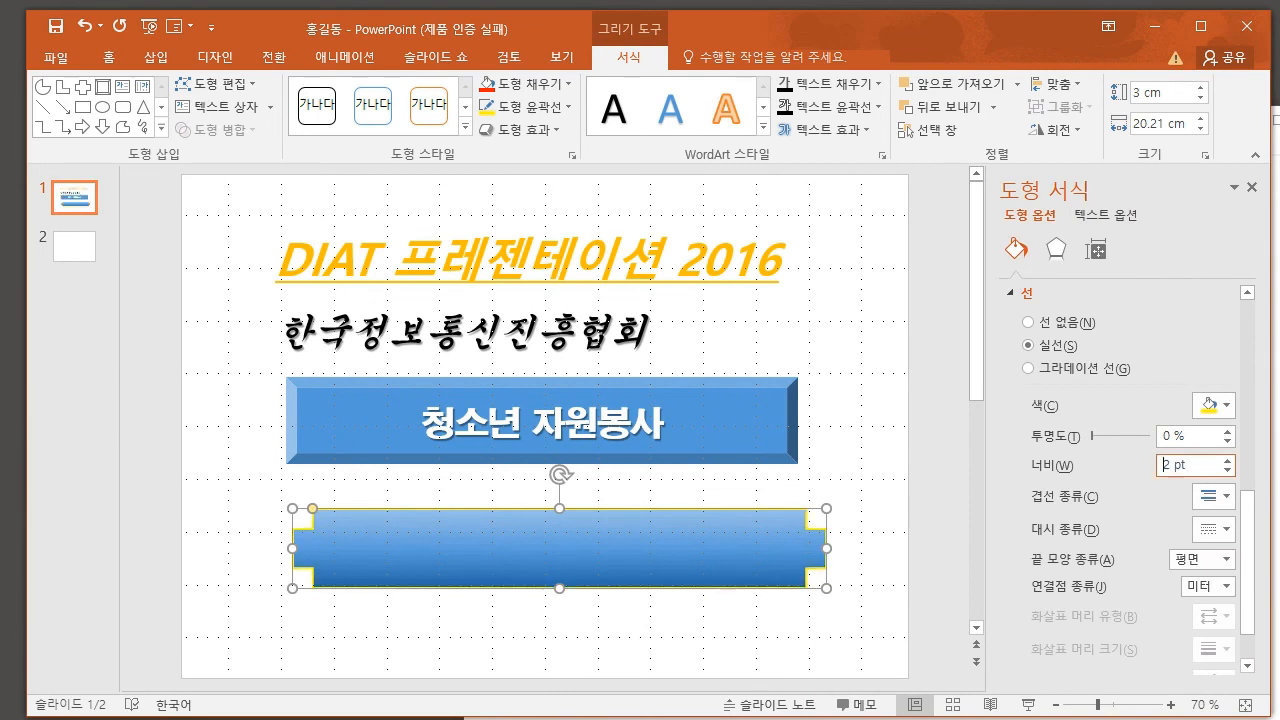
click(872, 362)
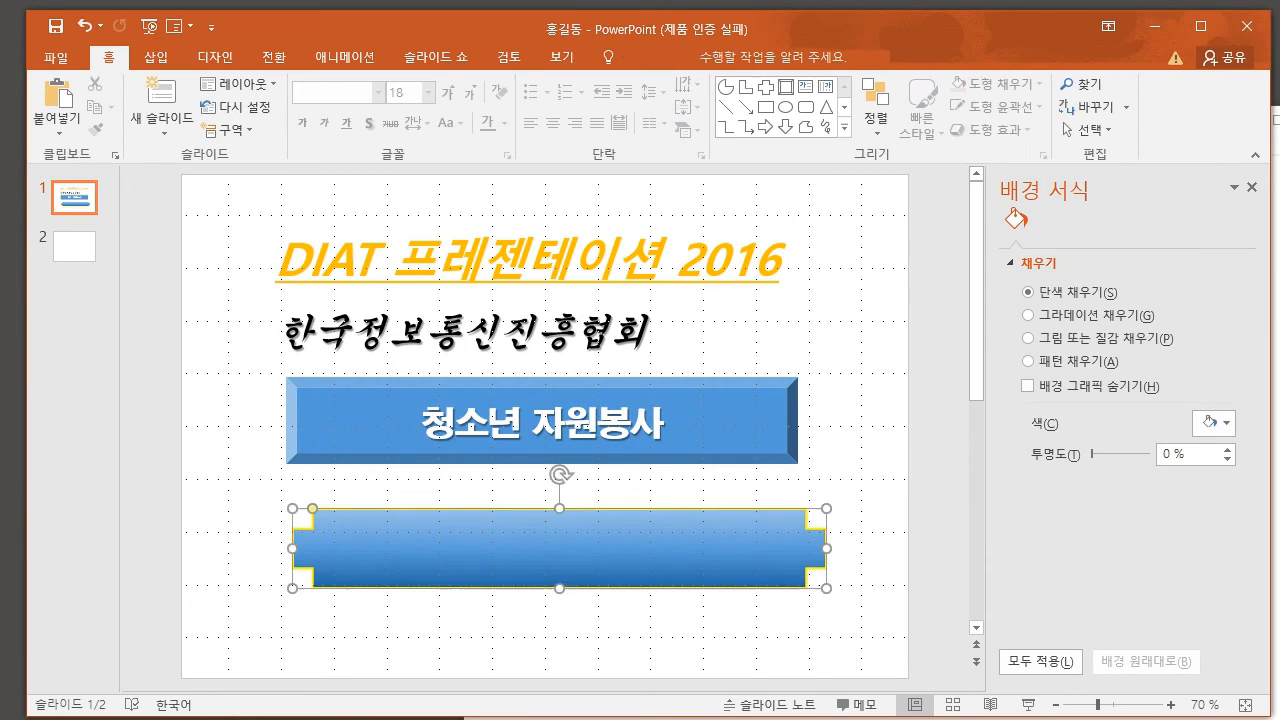
- Enter the text 개방형 혁신 inside the 십자형 shape
click(559, 548)
text(개방형)
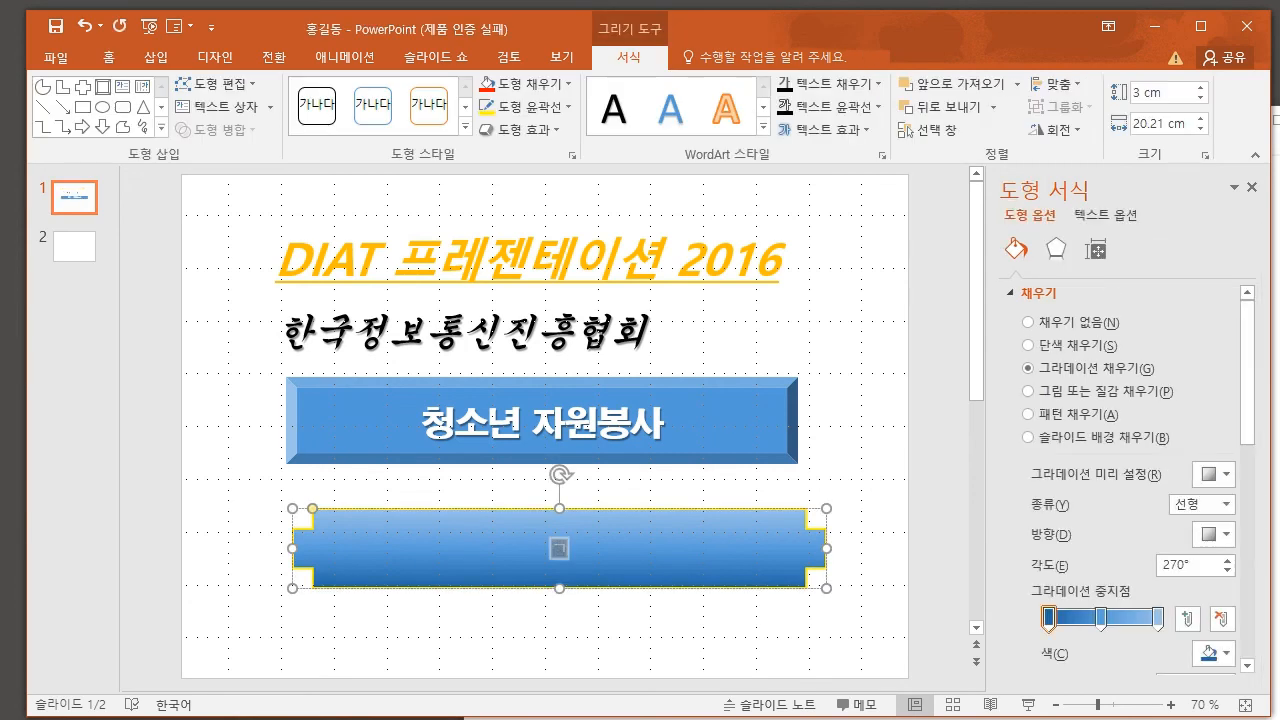
text( 혁신)
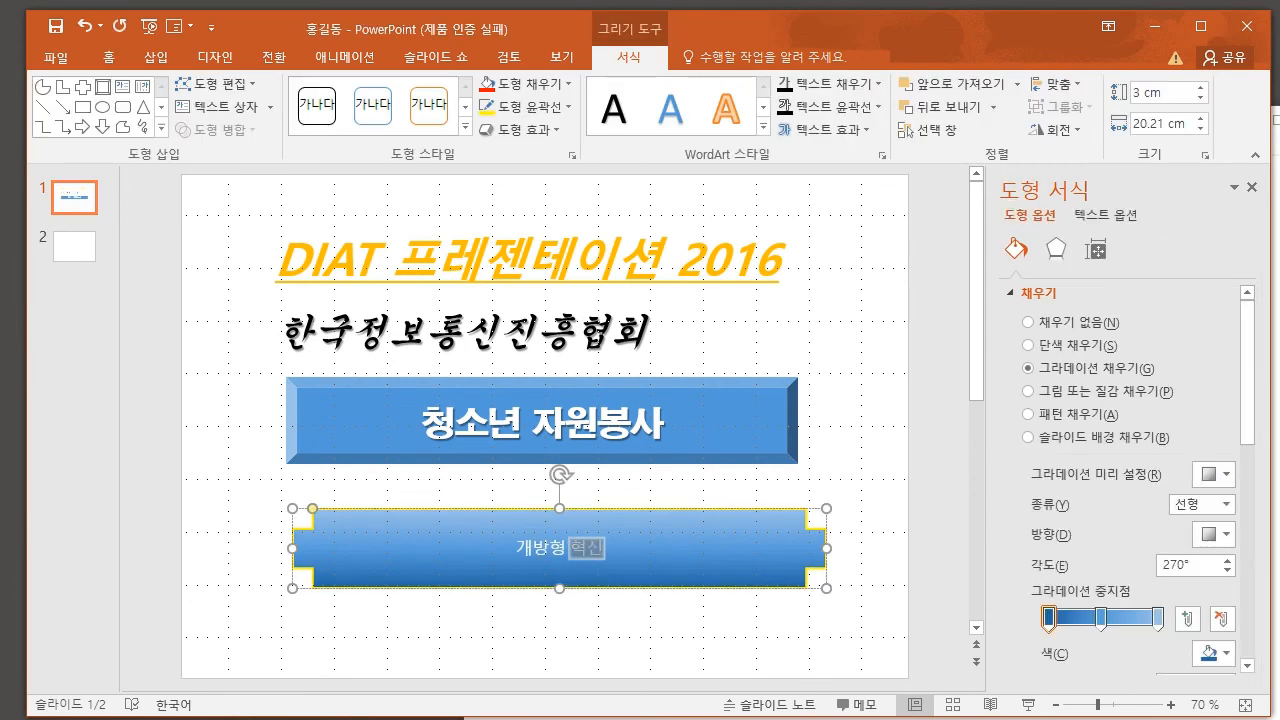
- Set all of the 개방형 혁신 text to the 궁서체 font at 40 pt
key(ctrl+a)
click(108, 57)
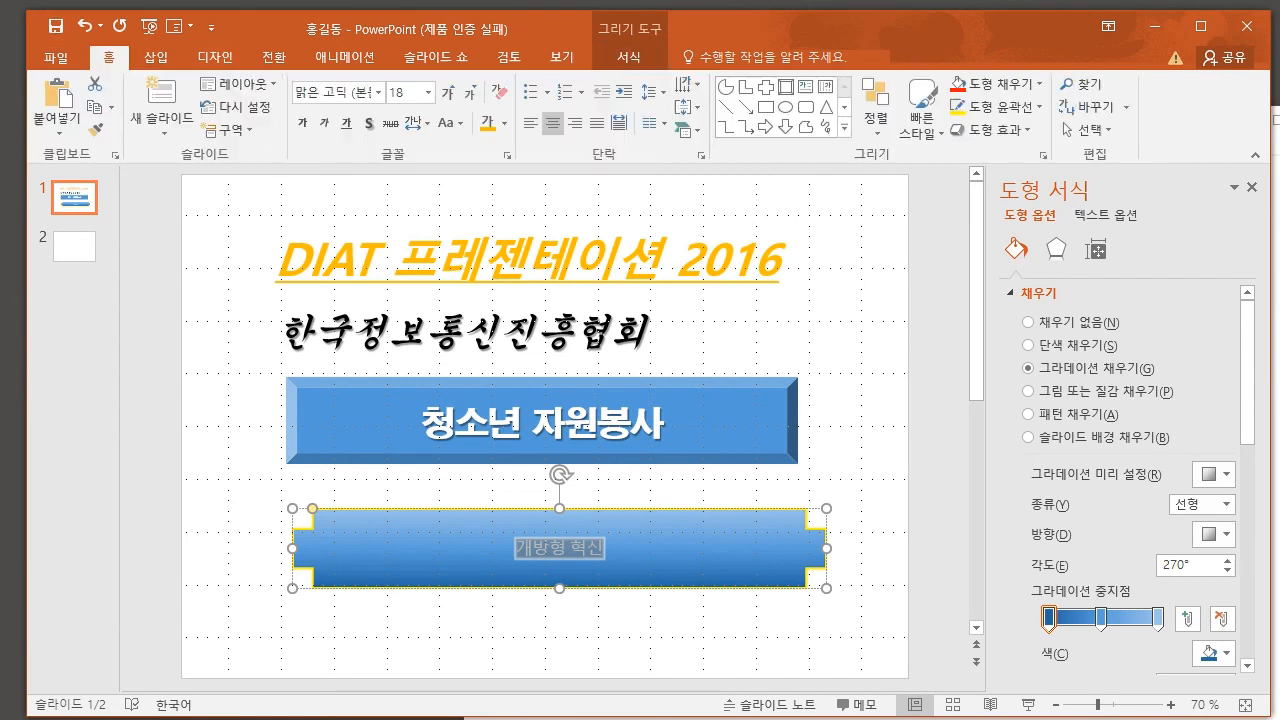
click(333, 92)
text(궁서체)
key(Return)
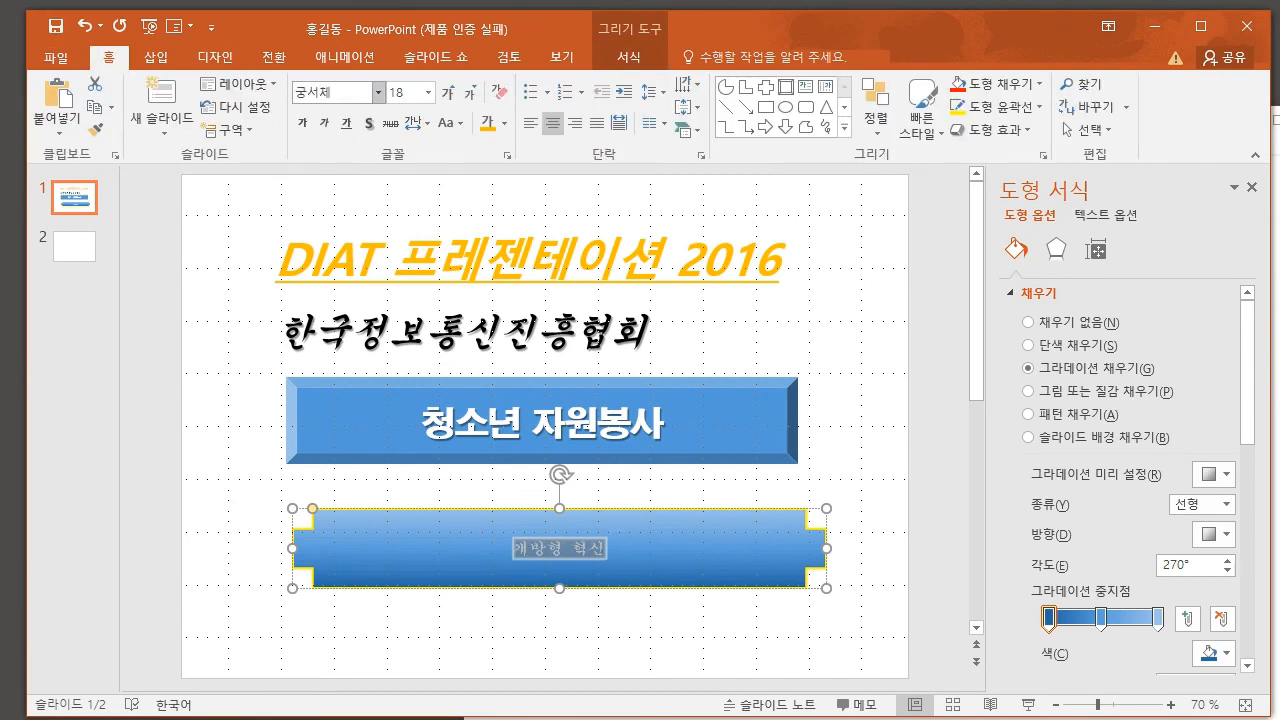
click(403, 92)
text(40)
key(Return)
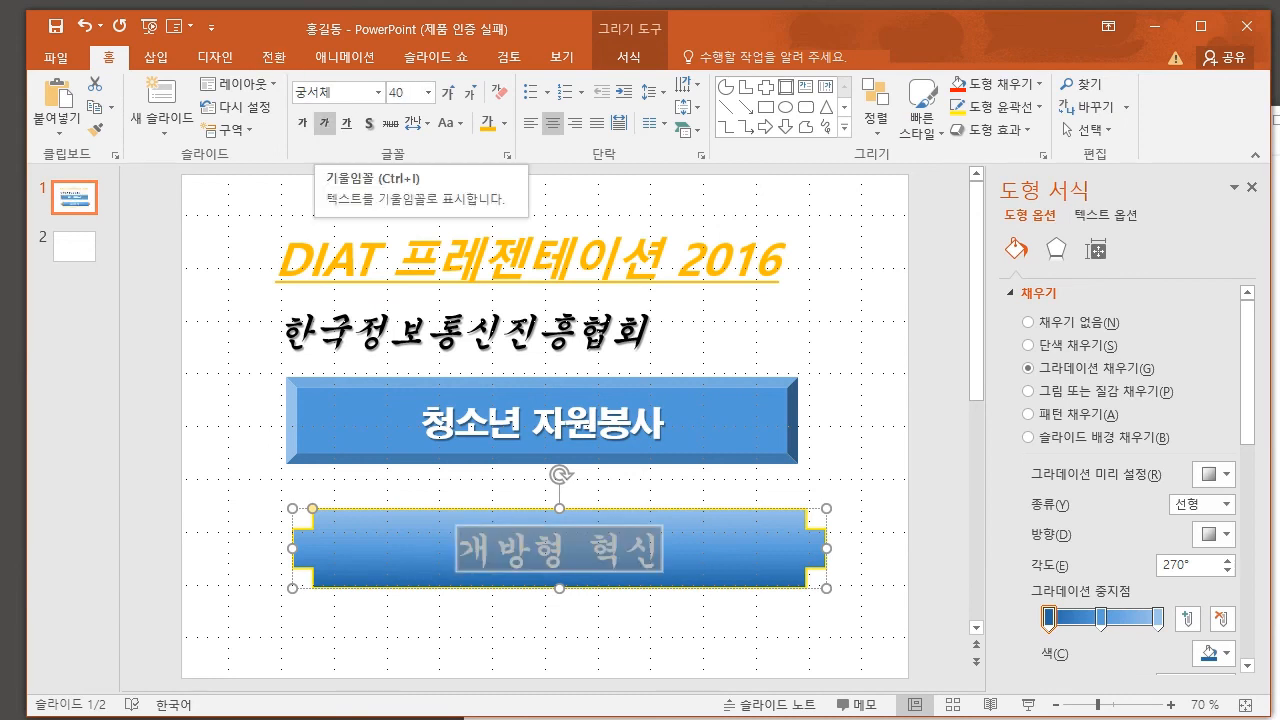
- Make the 개방형 혁신 text italic, underlined and black, and close the format settings
click(323, 123)
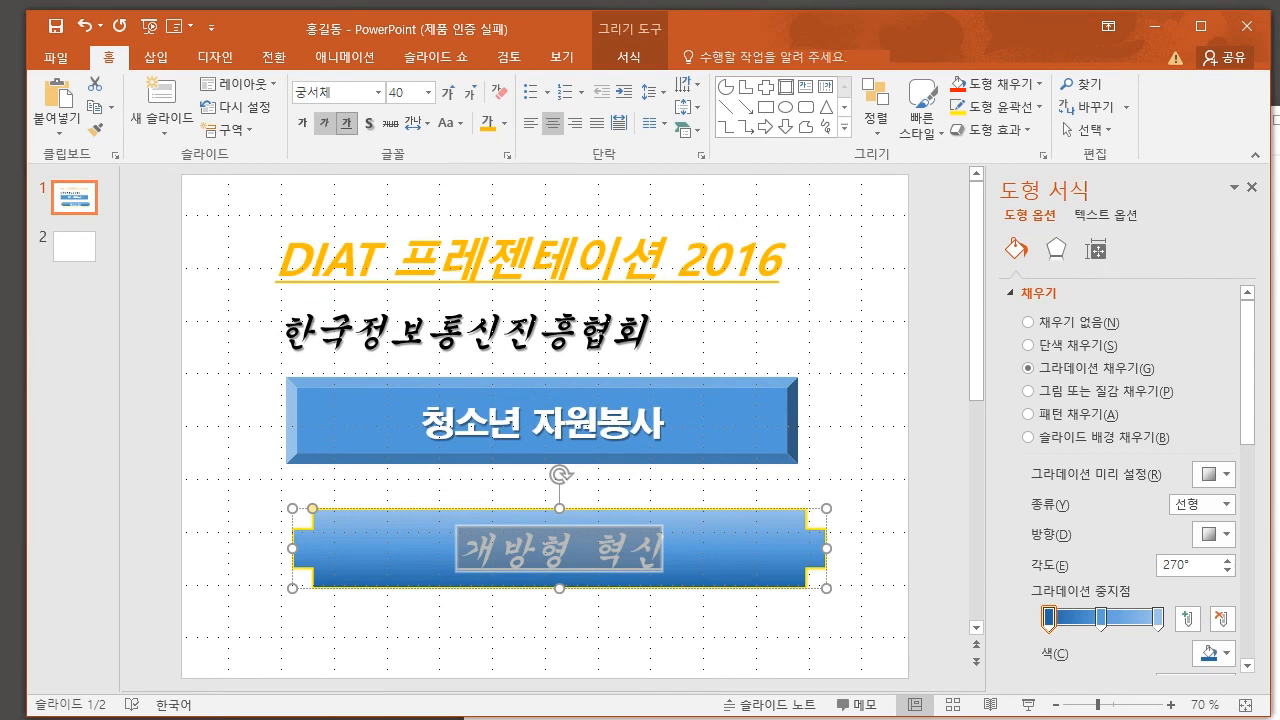
click(503, 123)
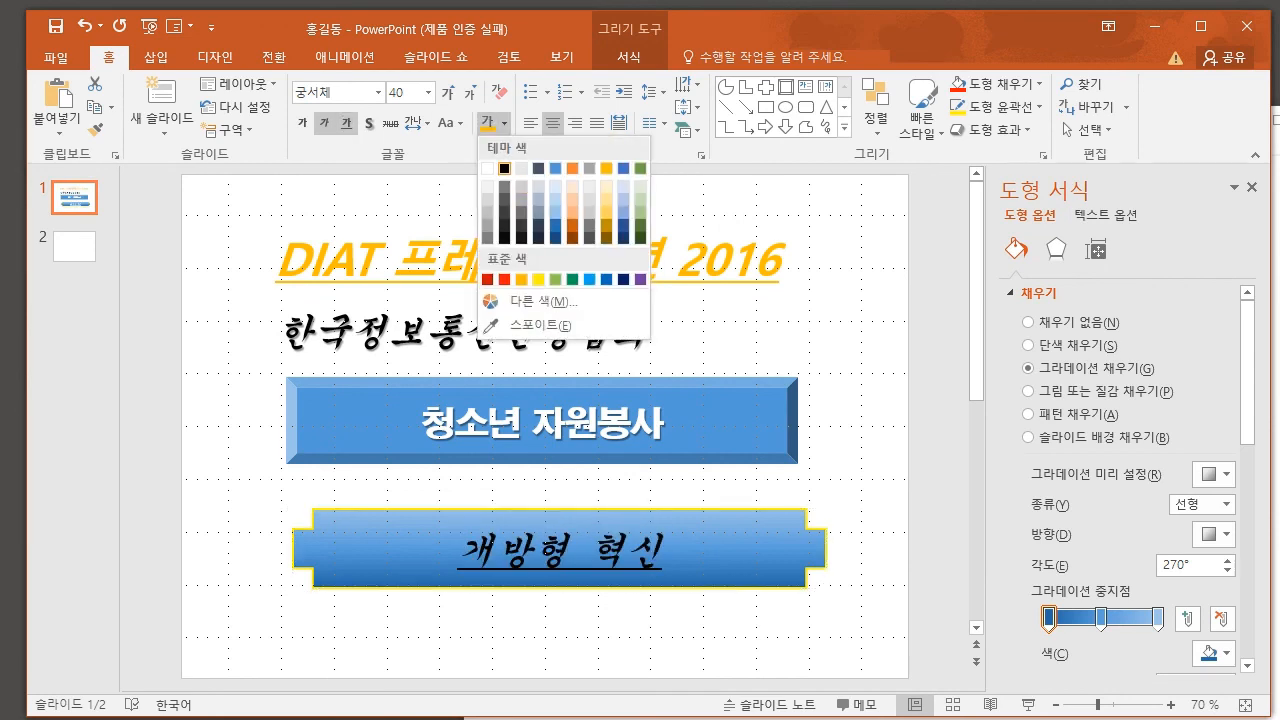
click(501, 166)
click(858, 452)
click(1252, 188)
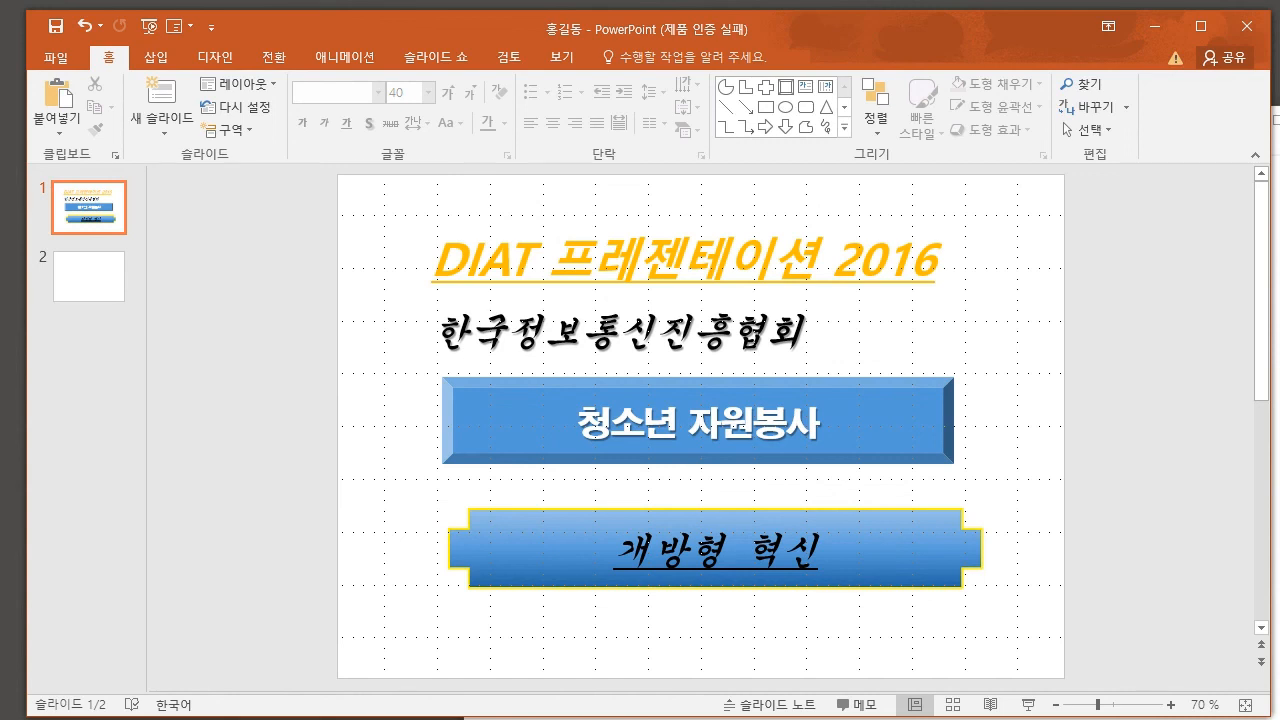
- Delete the 청소년 자원봉사 shape and move the 개방형 혁신 shape up into its place
click(925, 425)
key(Delete)
drag(925, 550, 917, 425)
click(1077, 343)
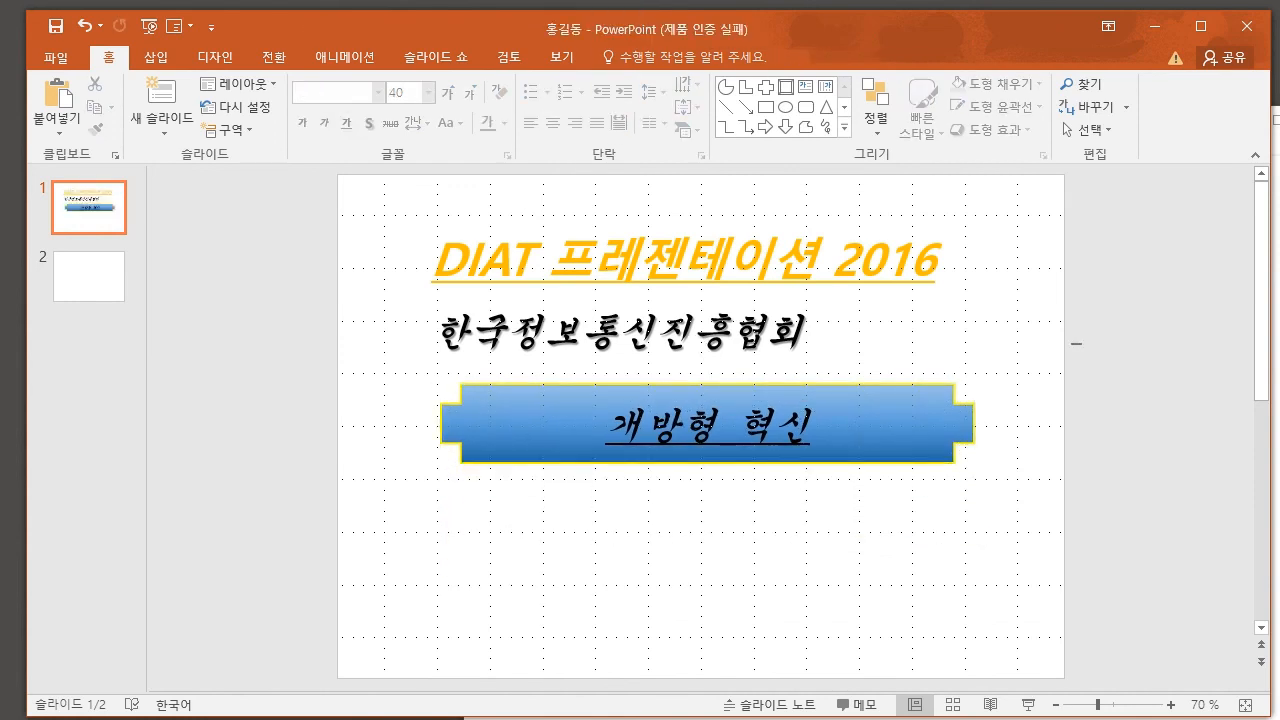
- Switch to the Notepad notes and add the line '- 도형 꾸미기2 -> 도형은 "배지" (채우기 질감 : 캔버스)'
key(alt+Tab)
text(- 둥)
key(BackSpace)
key(BackSpace)
text(도형 꾸미)
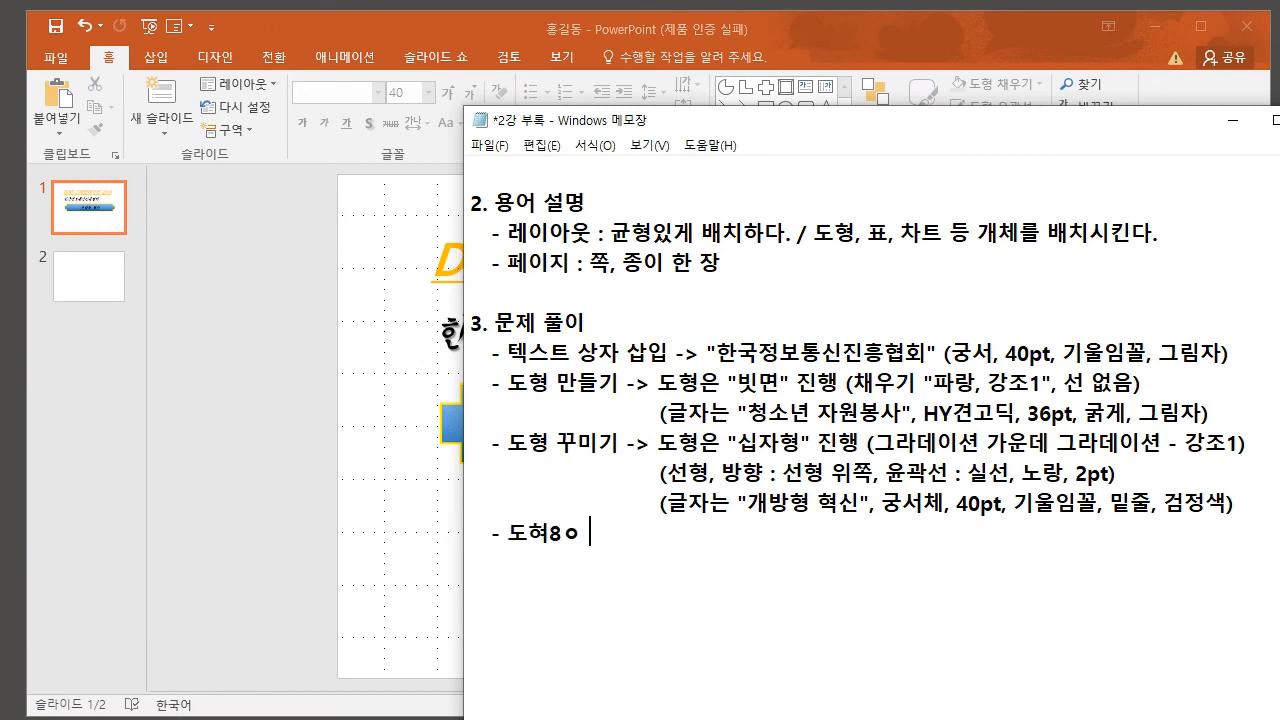
text(기2 -> )
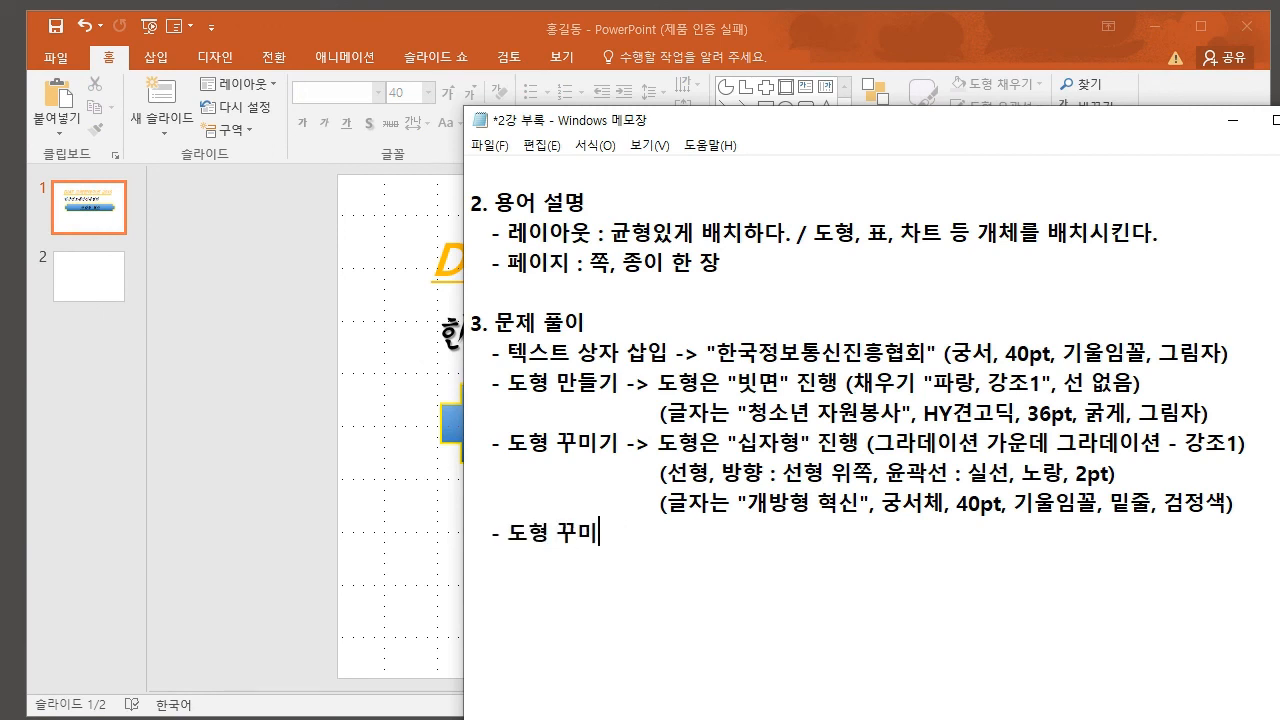
text(도형은 ")
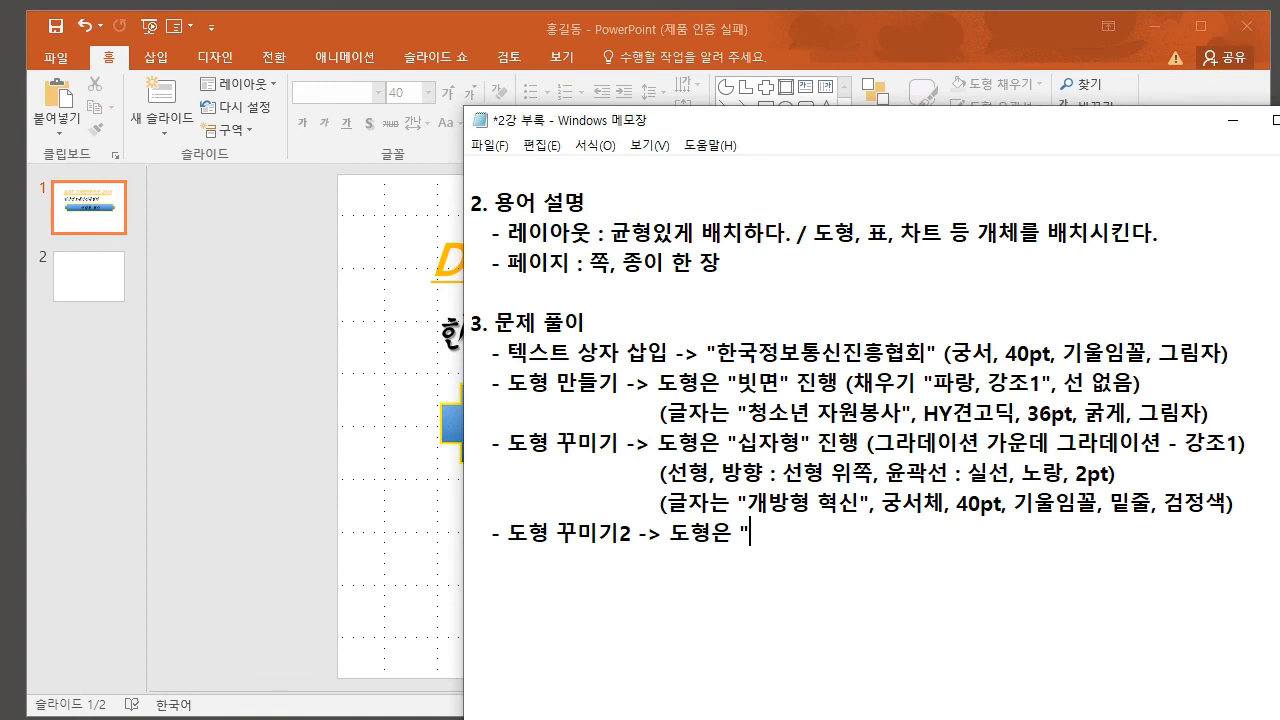
text(배지" (채우기 질감 : 캔버스))
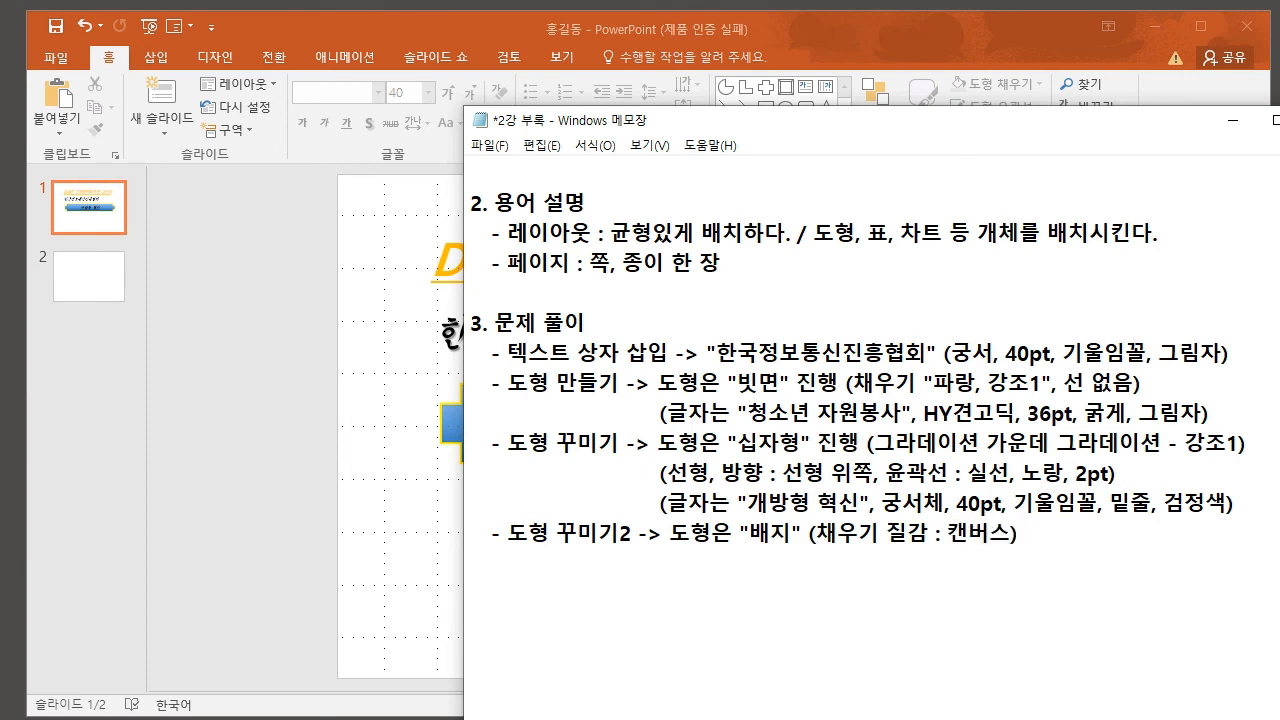
- Add the outline note '(윤곽선 : 파랑, 강조1, 너비 2pt)' below the 도형 꾸미기2 line
key(Return)
text((윤고)
text(곽선 :)
text(파랑, 강조1)
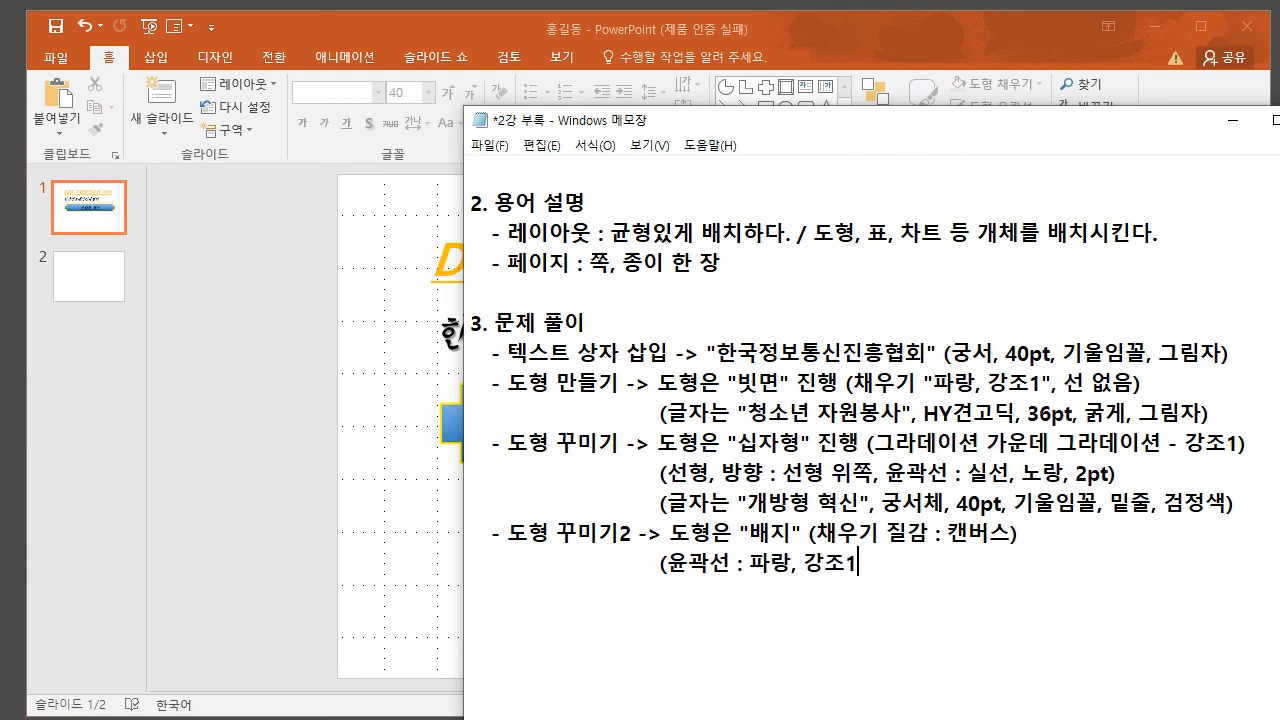
text(, 너비 2pt / )
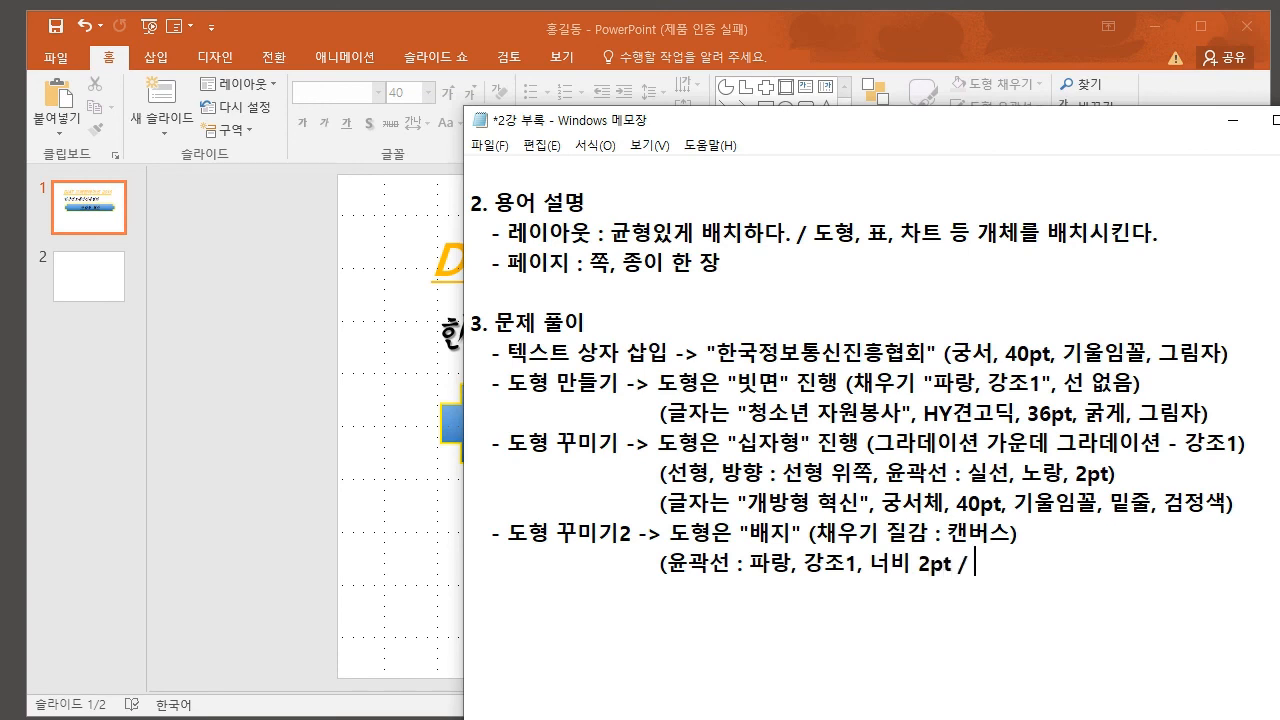
text(ㅔ)
key(BackSpace)
key(BackSpace)
key(BackSpace)
text())
- Add the text note '(글자는 "I love korea", 굴림체, 48, 굵게, 기울임꼴, 검정색)' below the outline note and review the 도형 꾸미기2 notes
key(Return)
text((글자는 "I lov)
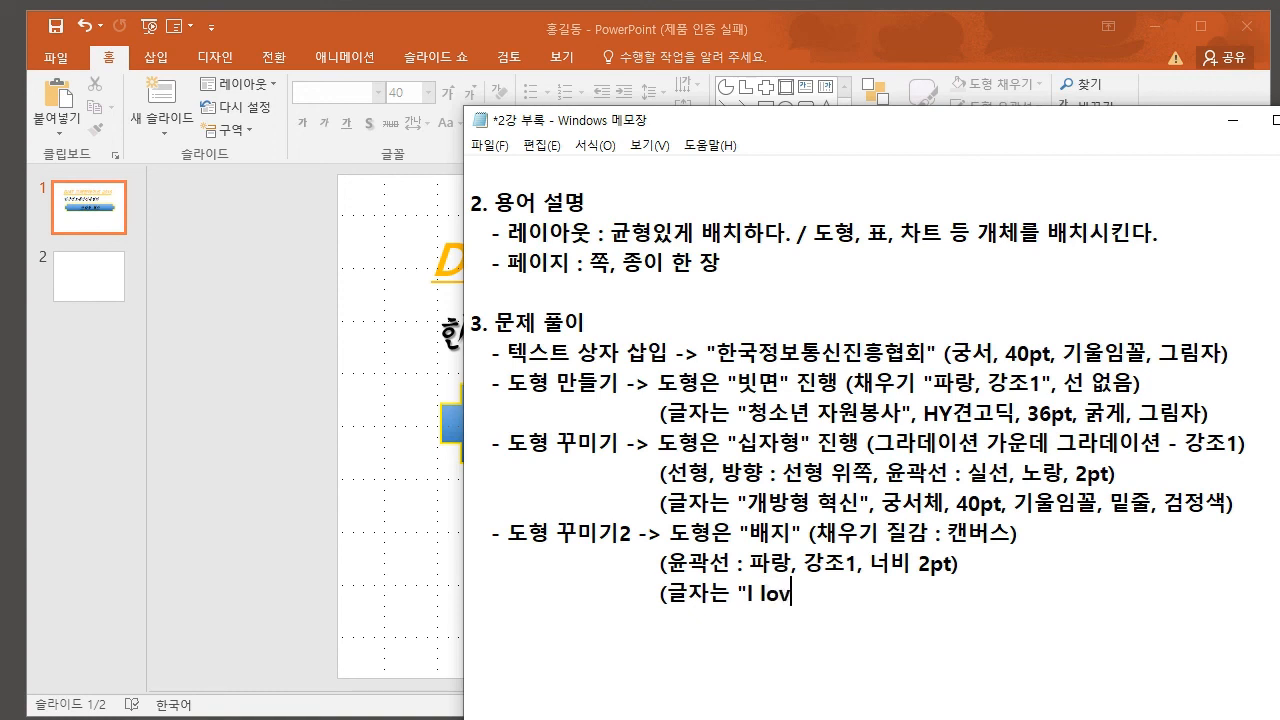
text(e korea", 굴림체, 48, 굵게, 기울임꼴))
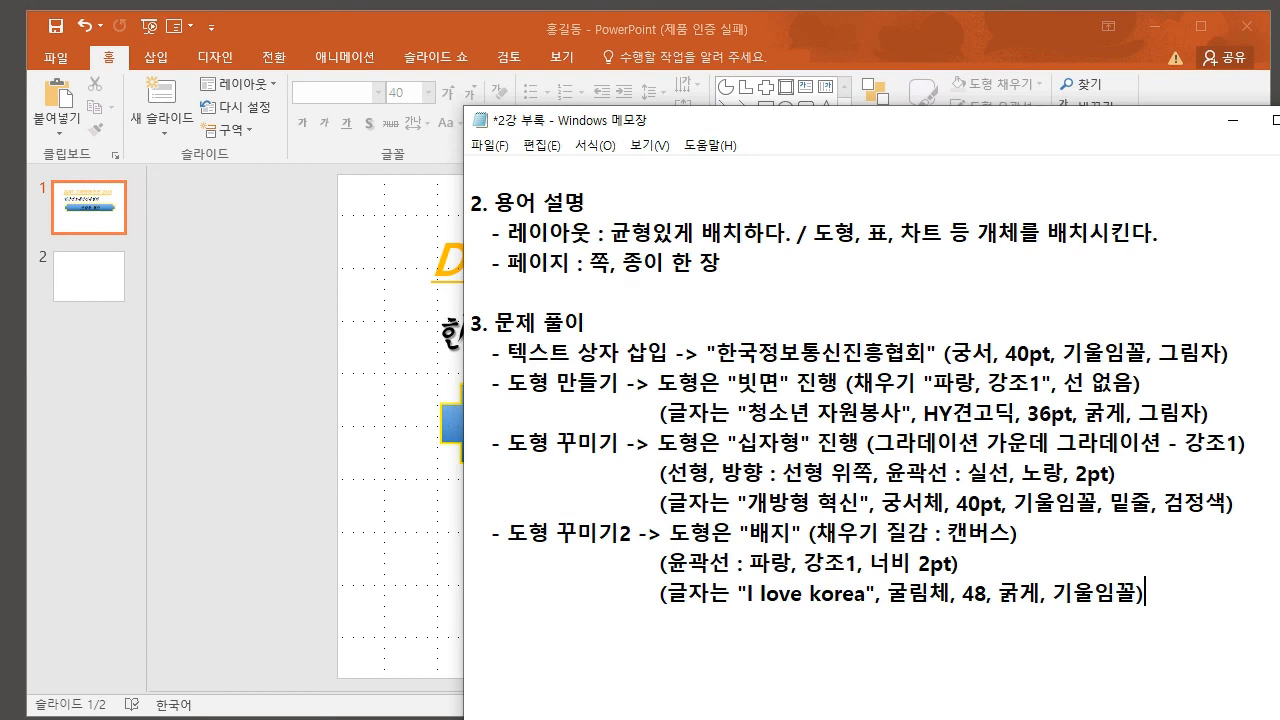
key(BackSpace)
text(, 검정색))
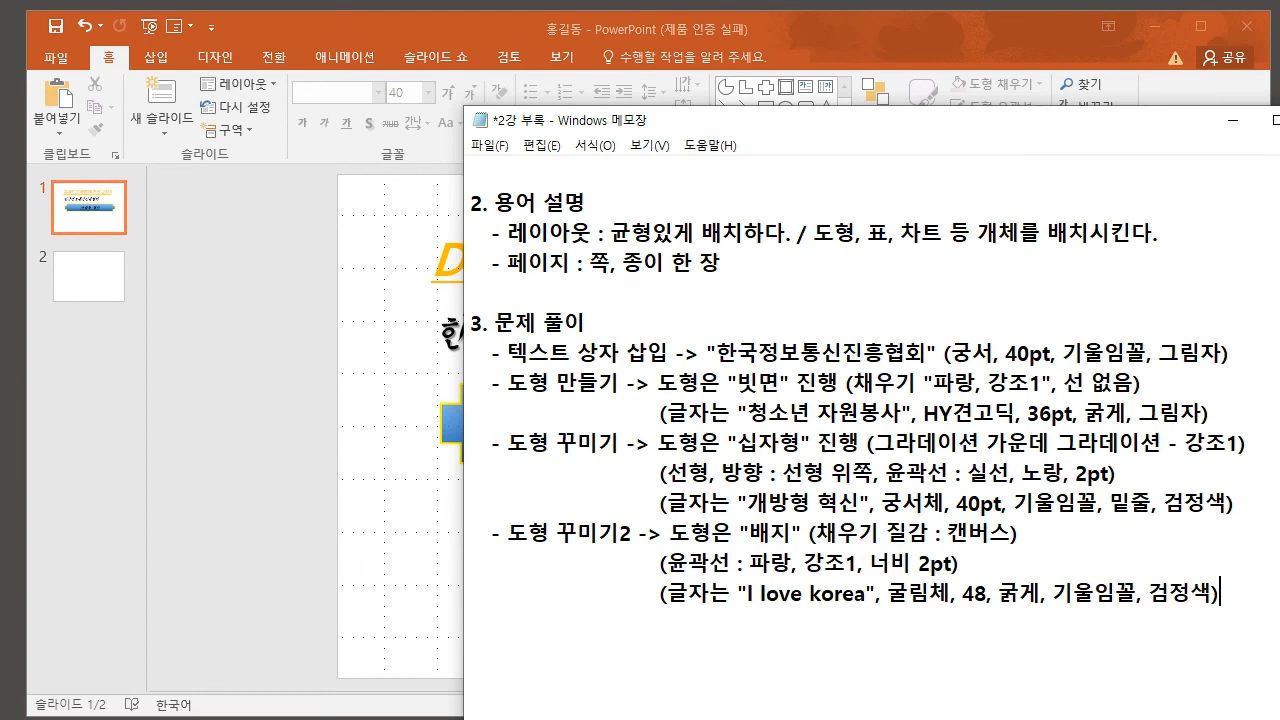
drag(658, 532, 1222, 592)
click(1222, 592)
drag(887, 532, 1020, 532)
click(1020, 532)
- Switch to PowerPoint and draw a 배지 shape about 16.8 cm wide and 4.7 cm high below the 개방형 혁신 shape
key(alt+Tab)
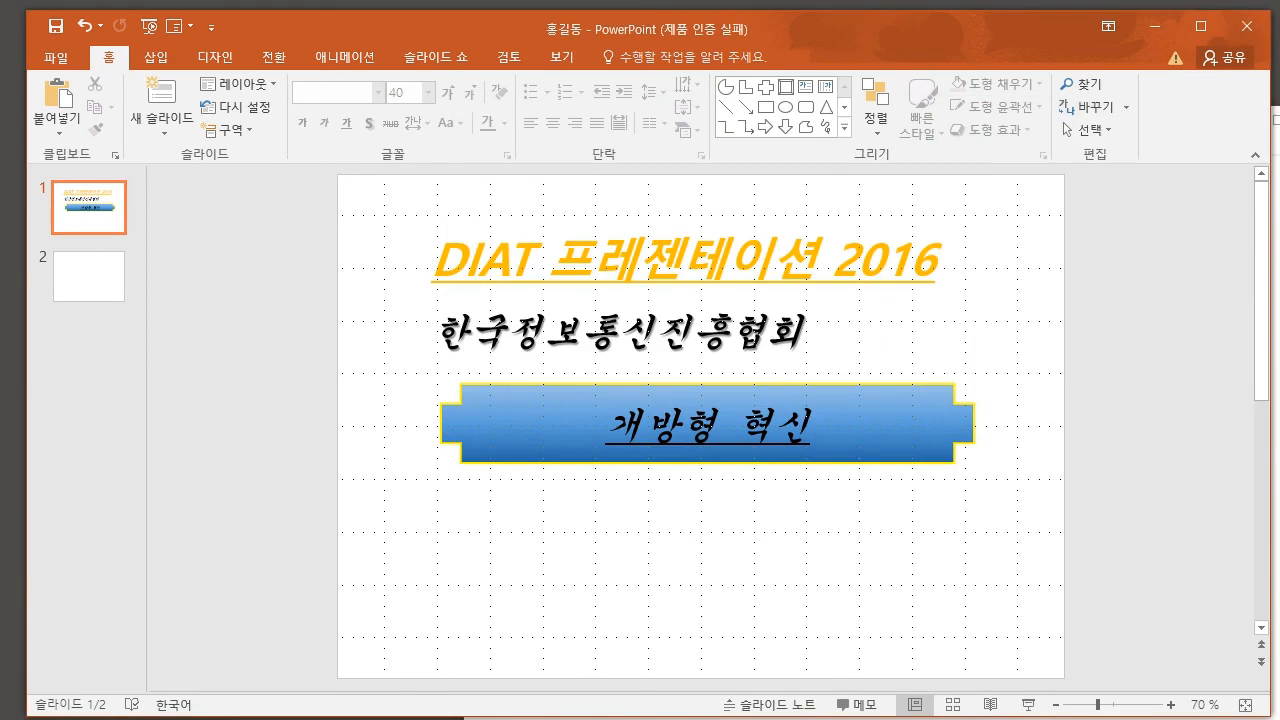
click(156, 57)
click(368, 108)
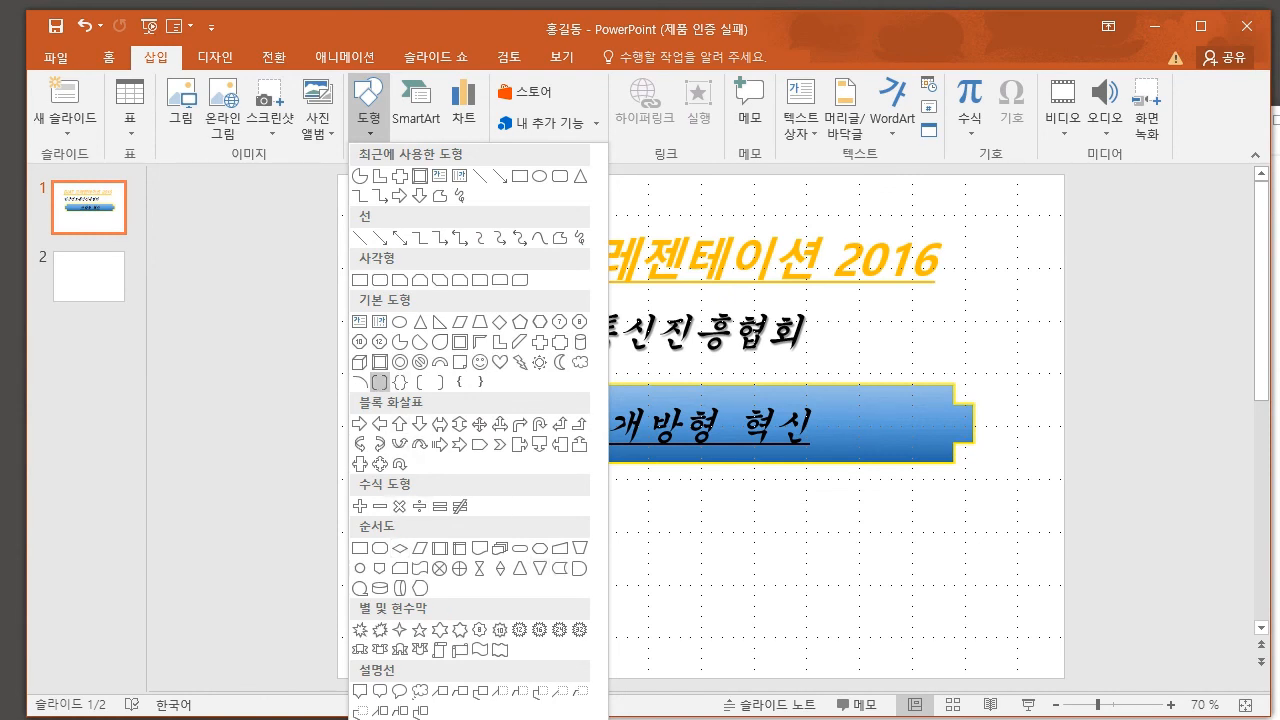
key(alt+Tab)
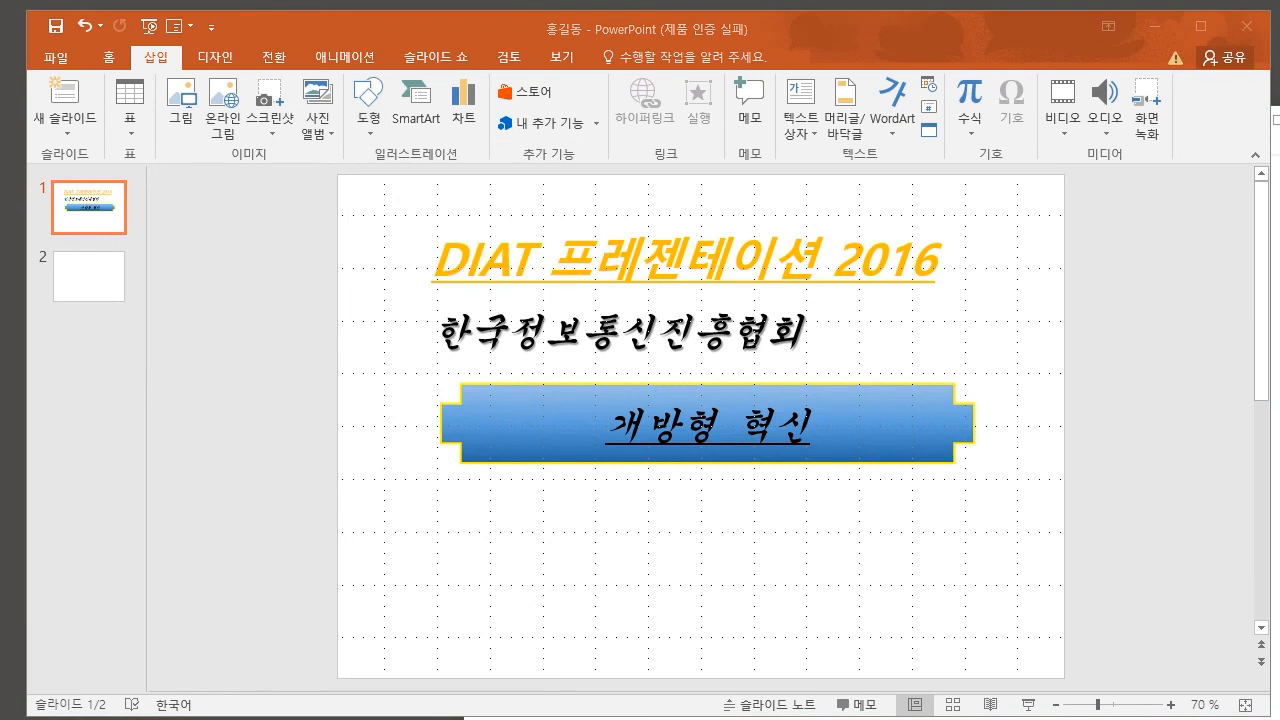
click(369, 105)
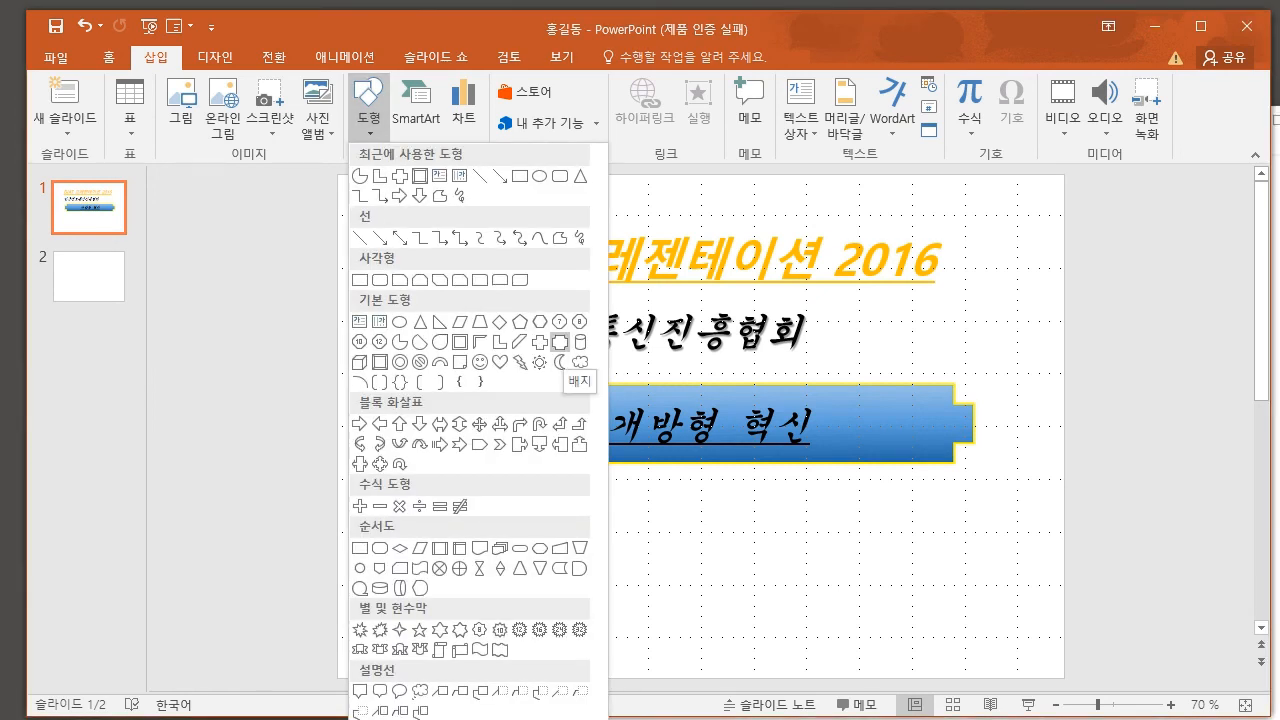
click(560, 342)
mouse_move(502, 504)
mouse_down()
mouse_move(612, 564)
mouse_move(940, 630)
mouse_move(928, 630)
mouse_up()
drag(502, 565, 483, 565)
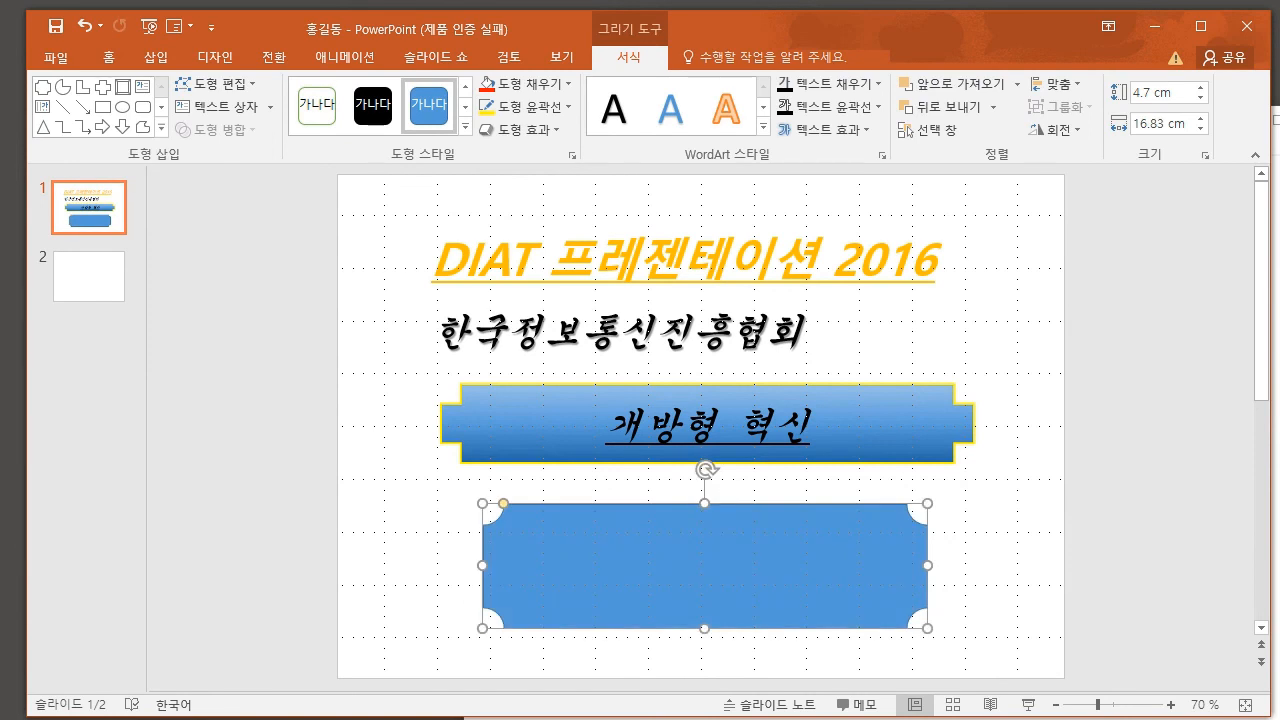
- Fill the 배지 shape with the 캔버스 texture
click(567, 84)
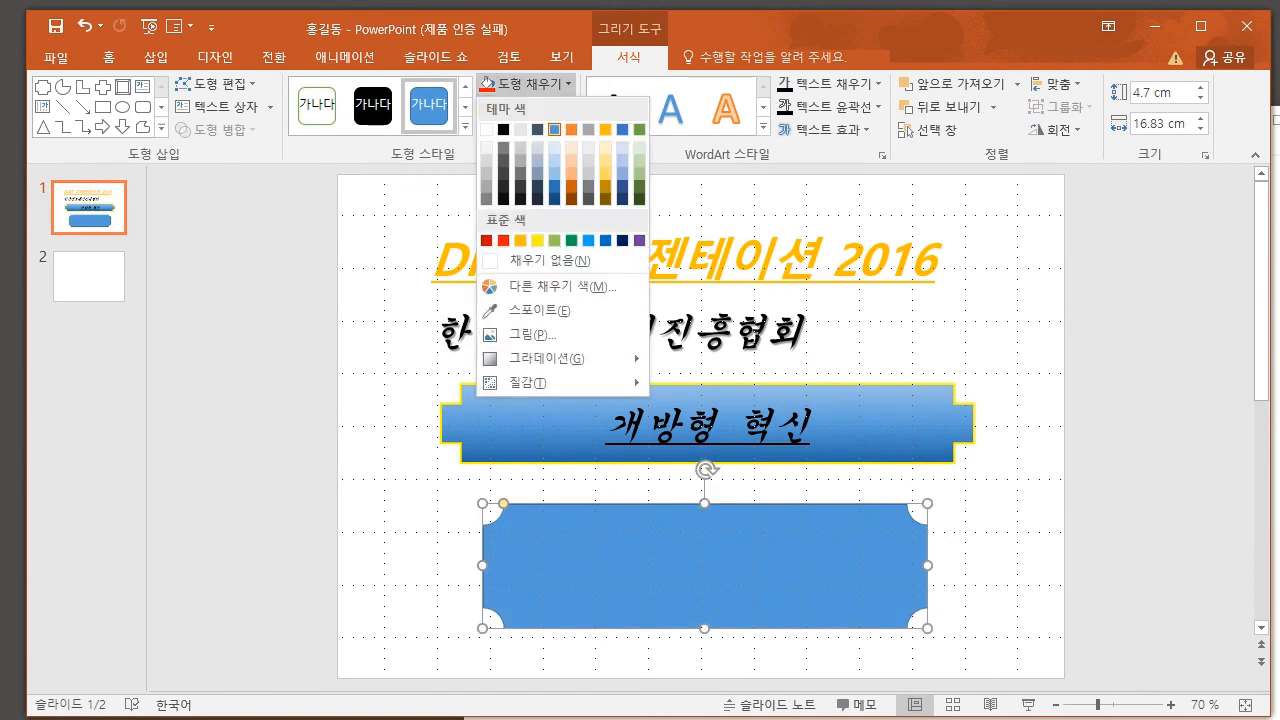
mouse_move(560, 382)
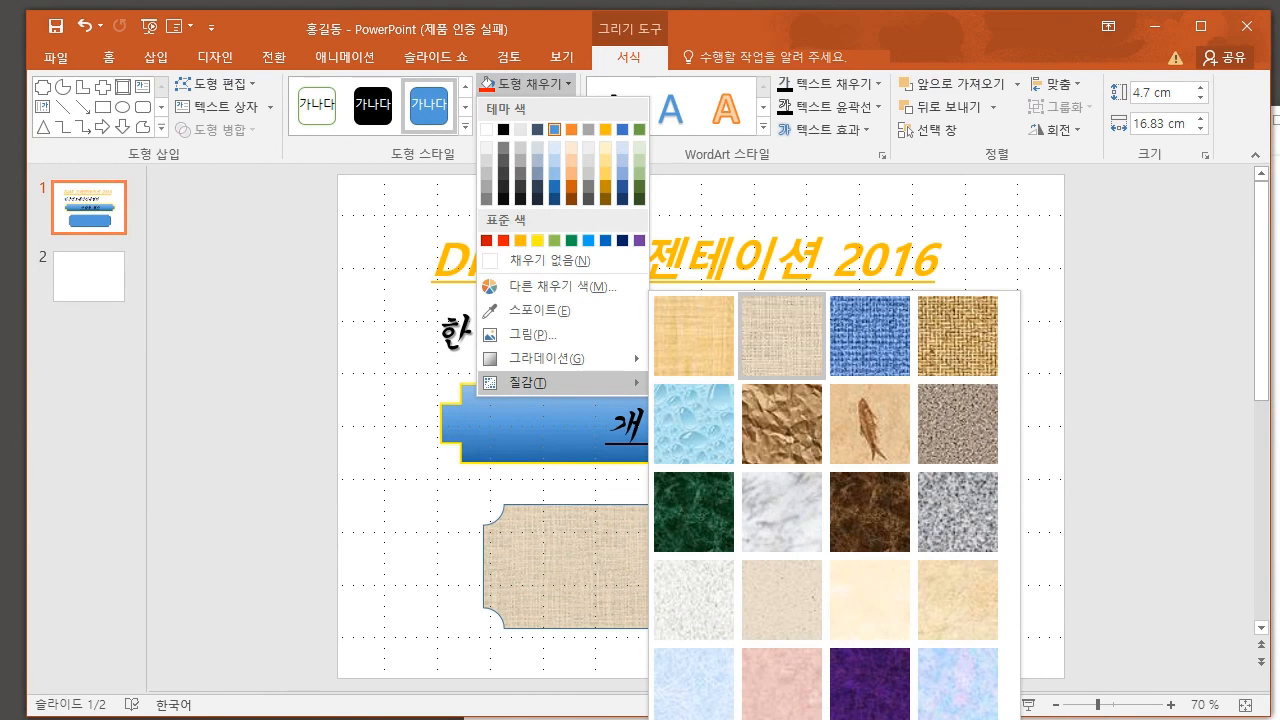
click(790, 350)
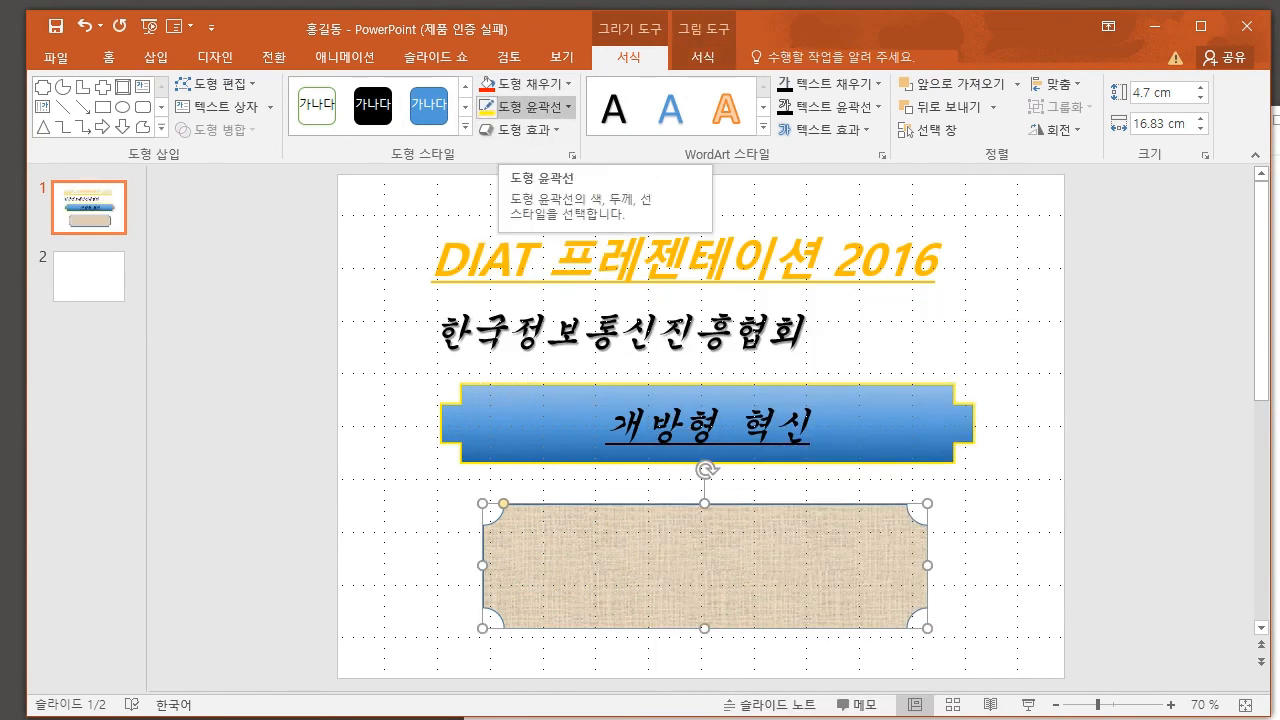
- Set the 배지 shape's solid outline width to 2 pt
click(522, 106)
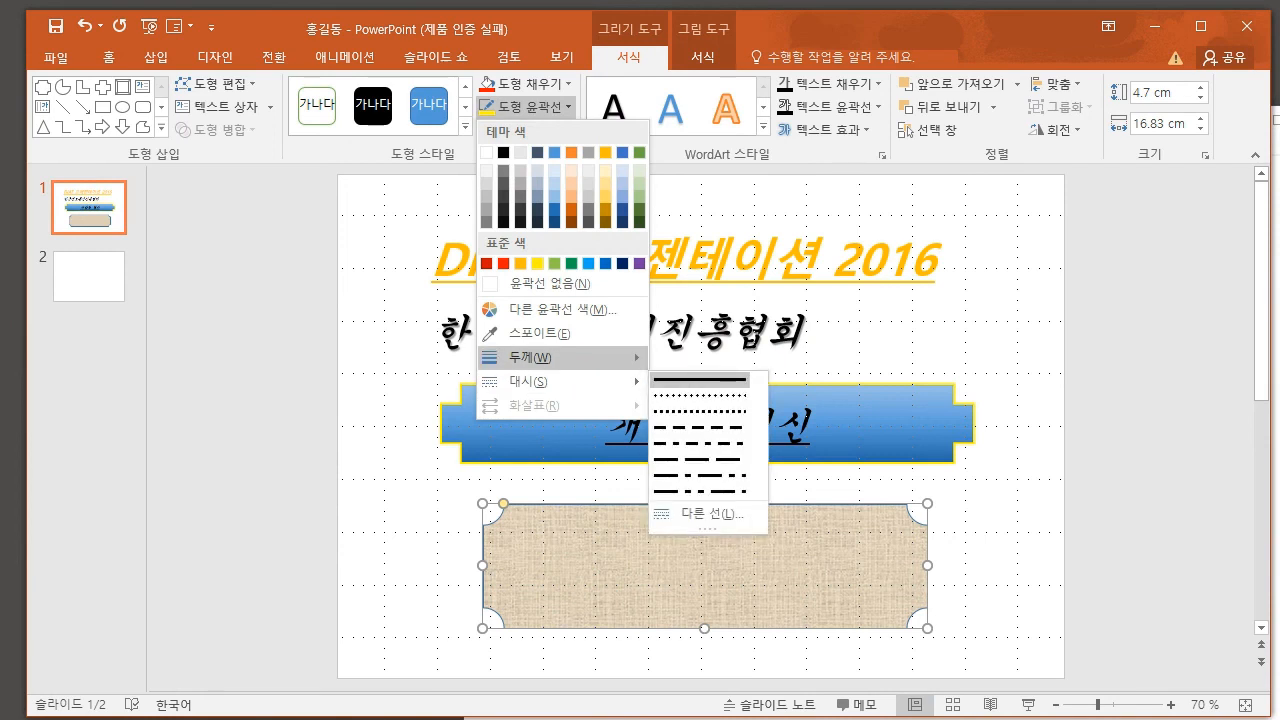
mouse_move(530, 357)
click(710, 559)
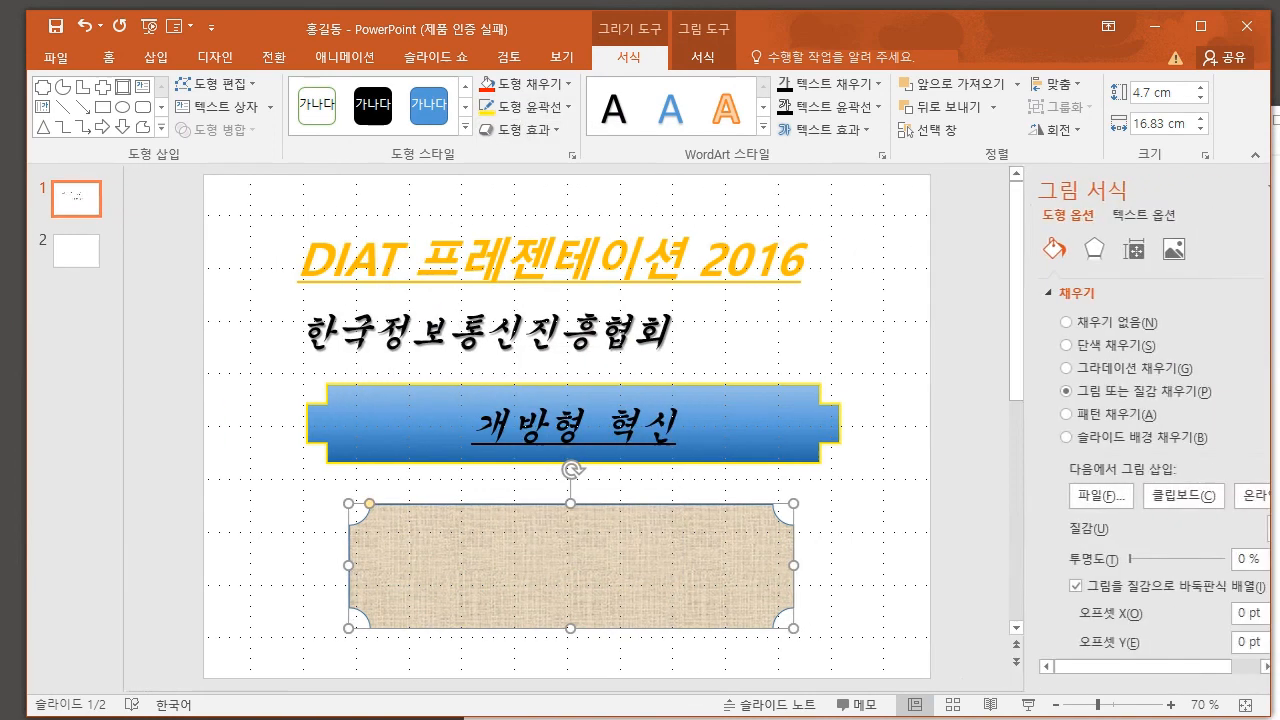
scroll(1128, 470, up, 5)
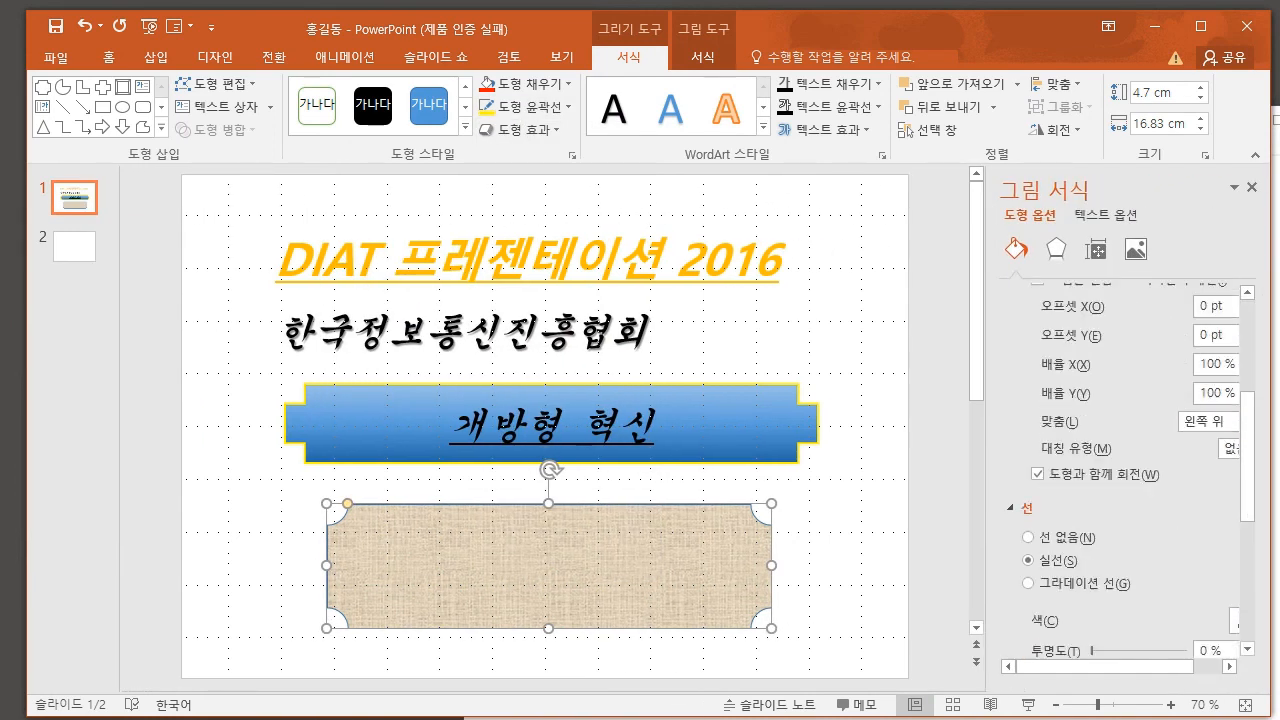
scroll(1128, 470, up, 2)
scroll(1128, 470, down, 8)
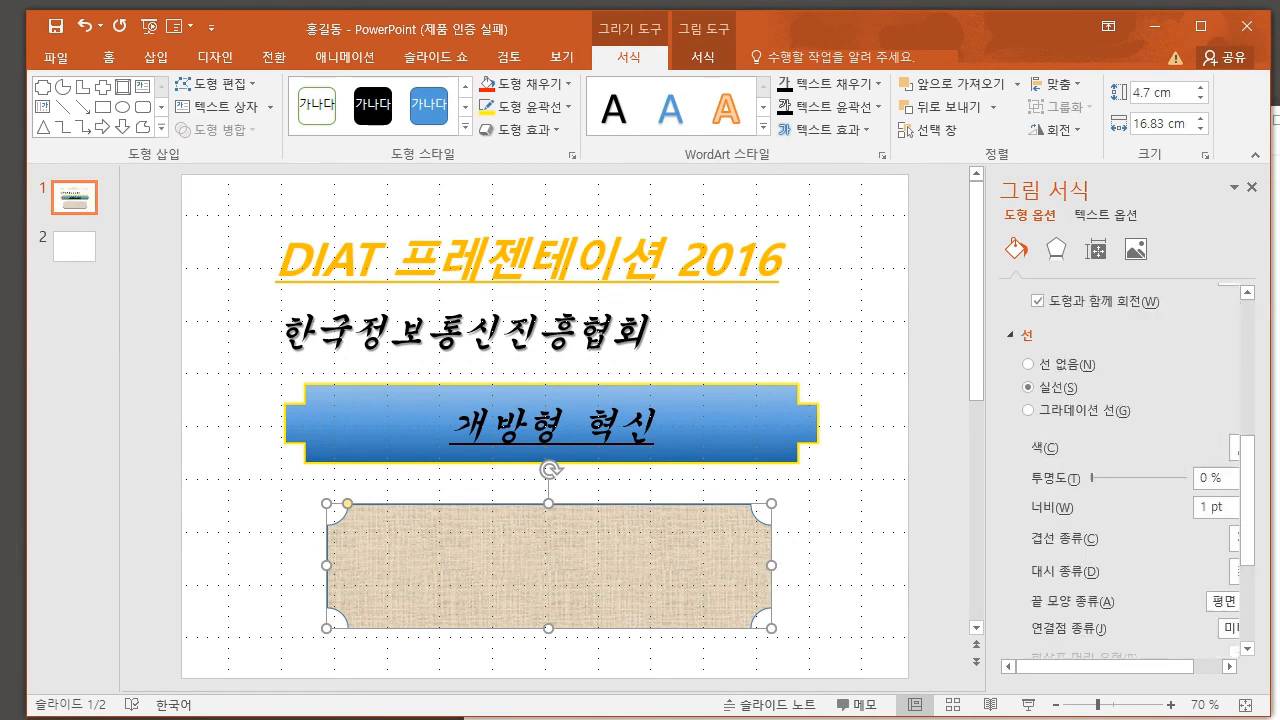
drag(1226, 386, 1197, 386)
text(2)
key(Return)
click(868, 500)
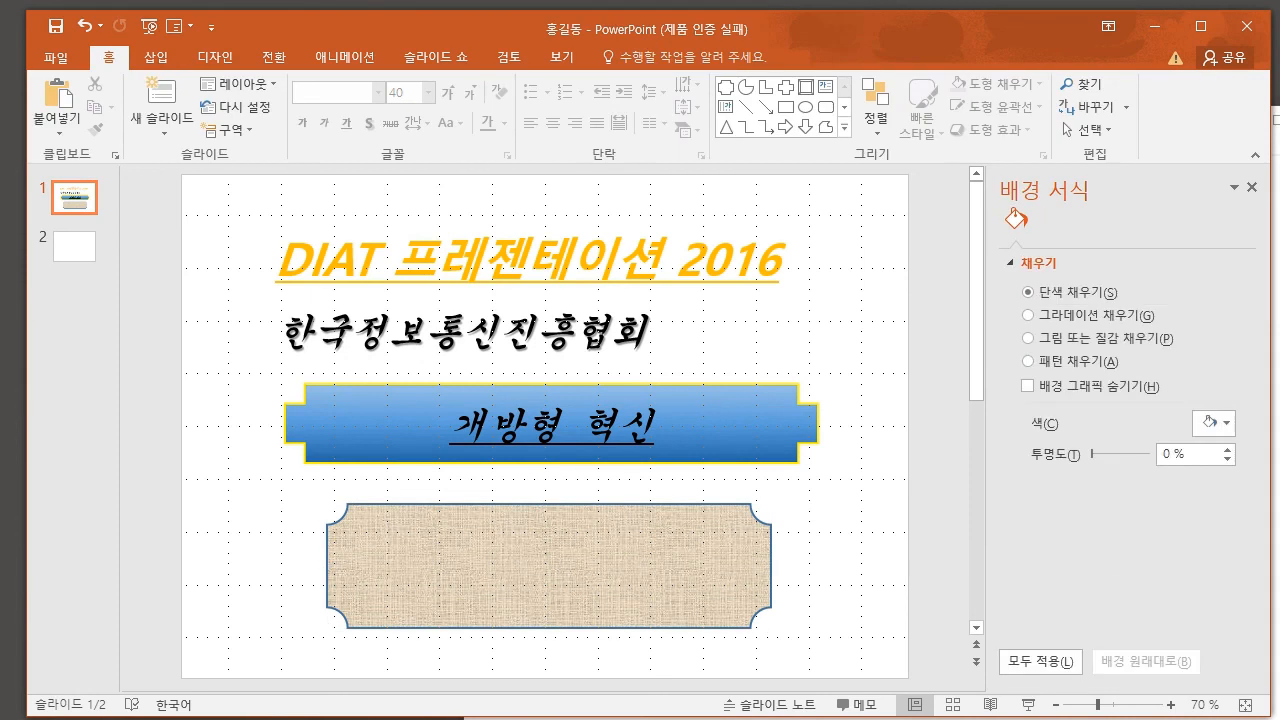
- Enter the text 'I love korea' inside the 배지 shape
click(640, 562)
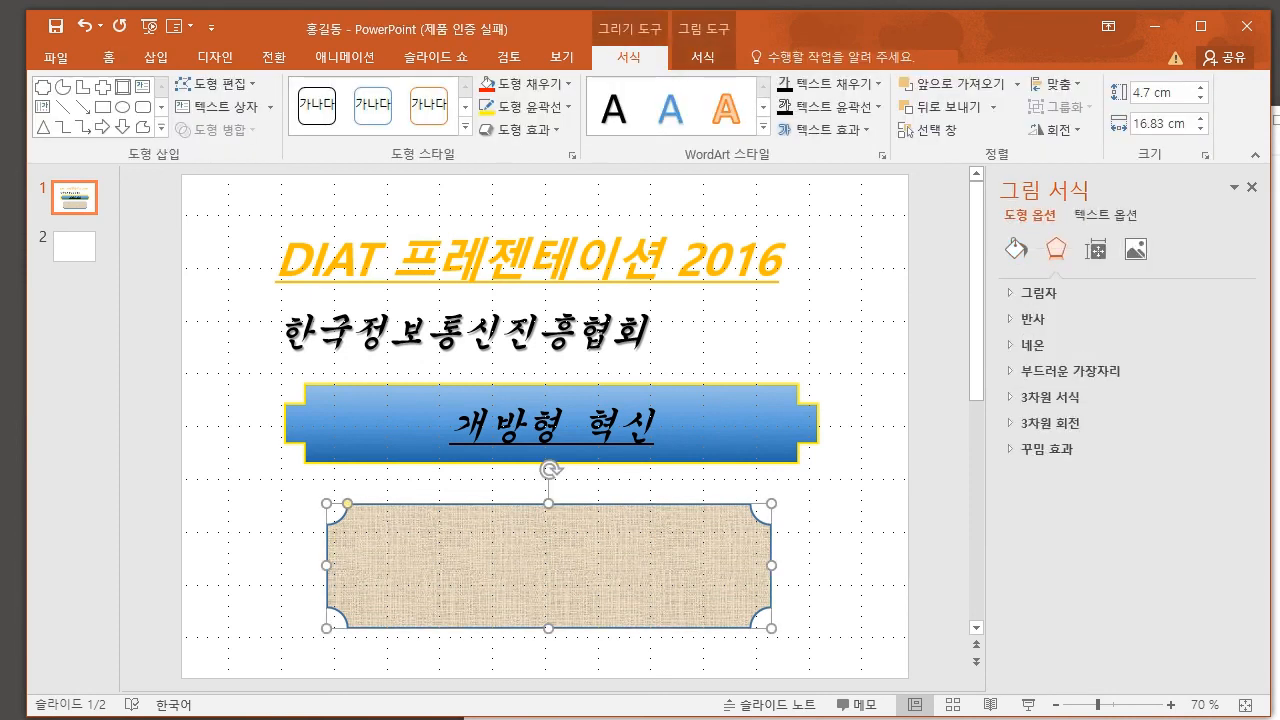
text(Ho)
text(ve korea)
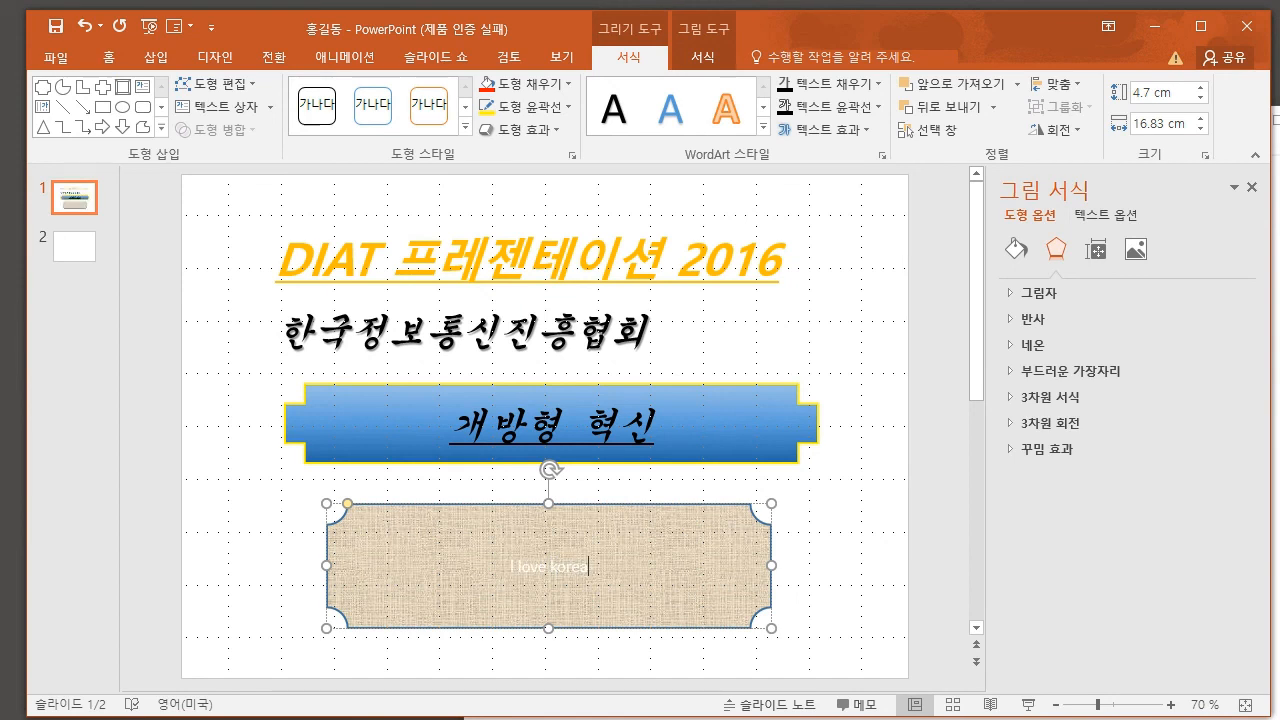
- Set the 'I love korea' text to the 굴림체 font at size 48
drag(591, 567, 510, 567)
click(109, 57)
click(330, 93)
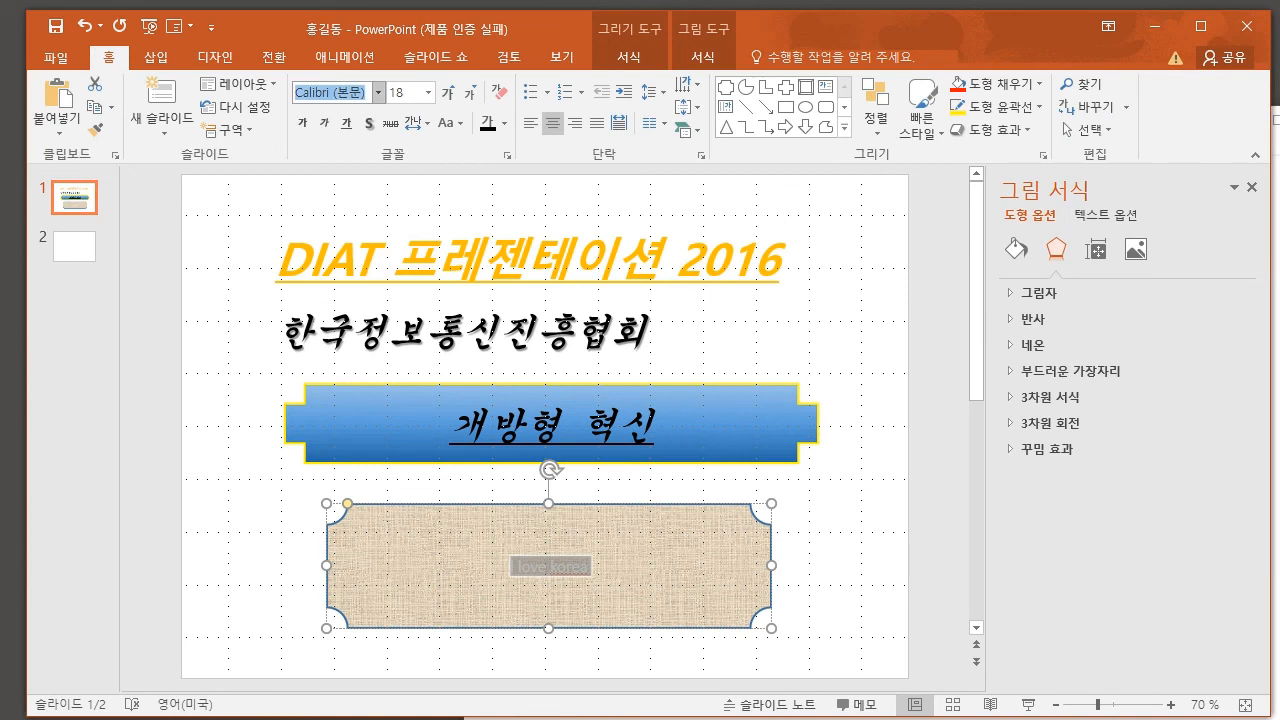
text(굴림체)
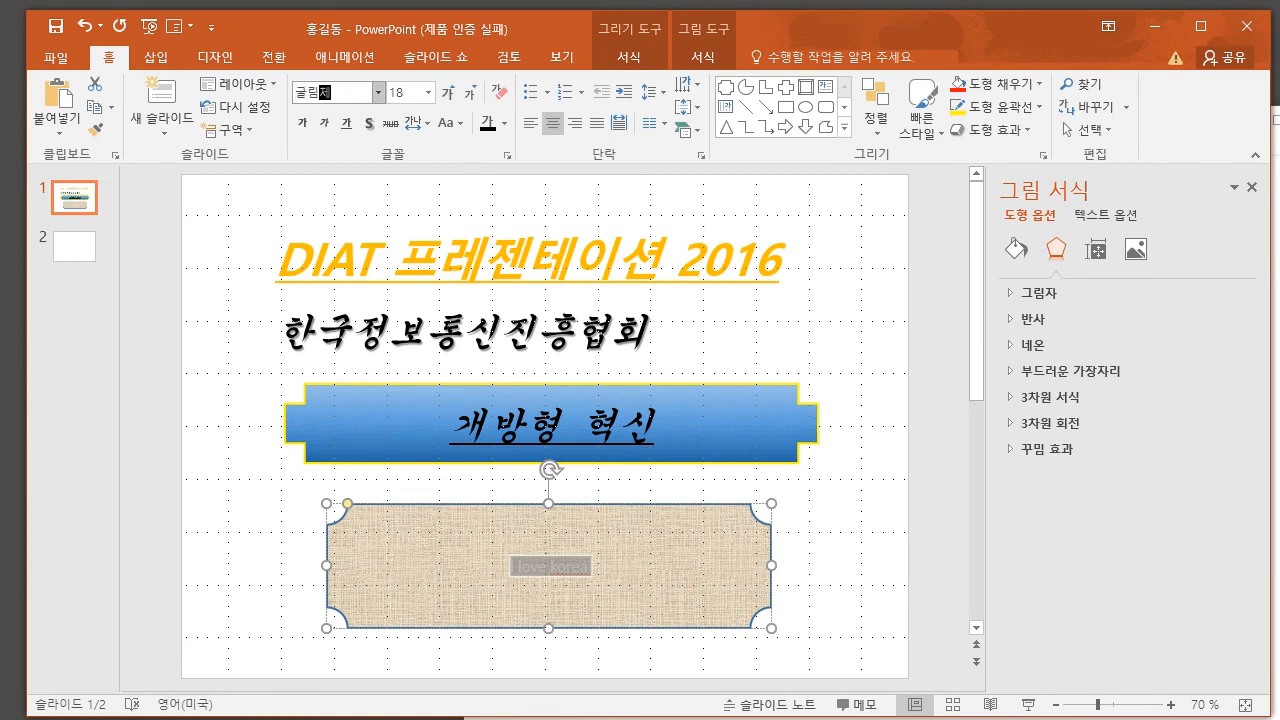
key(Return)
click(401, 93)
text(48)
key(Return)
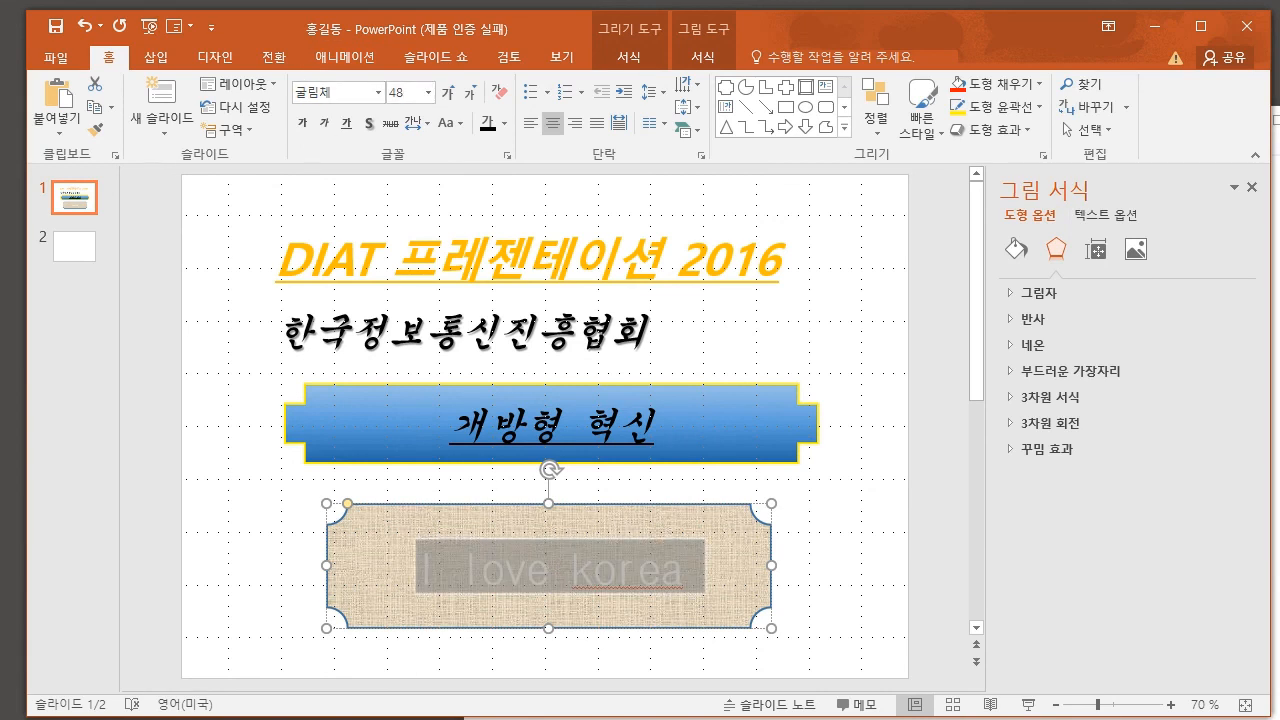
- Make the 'I love korea' text italic and black, and close the format settings
key(ctrl+i)
click(488, 123)
click(858, 340)
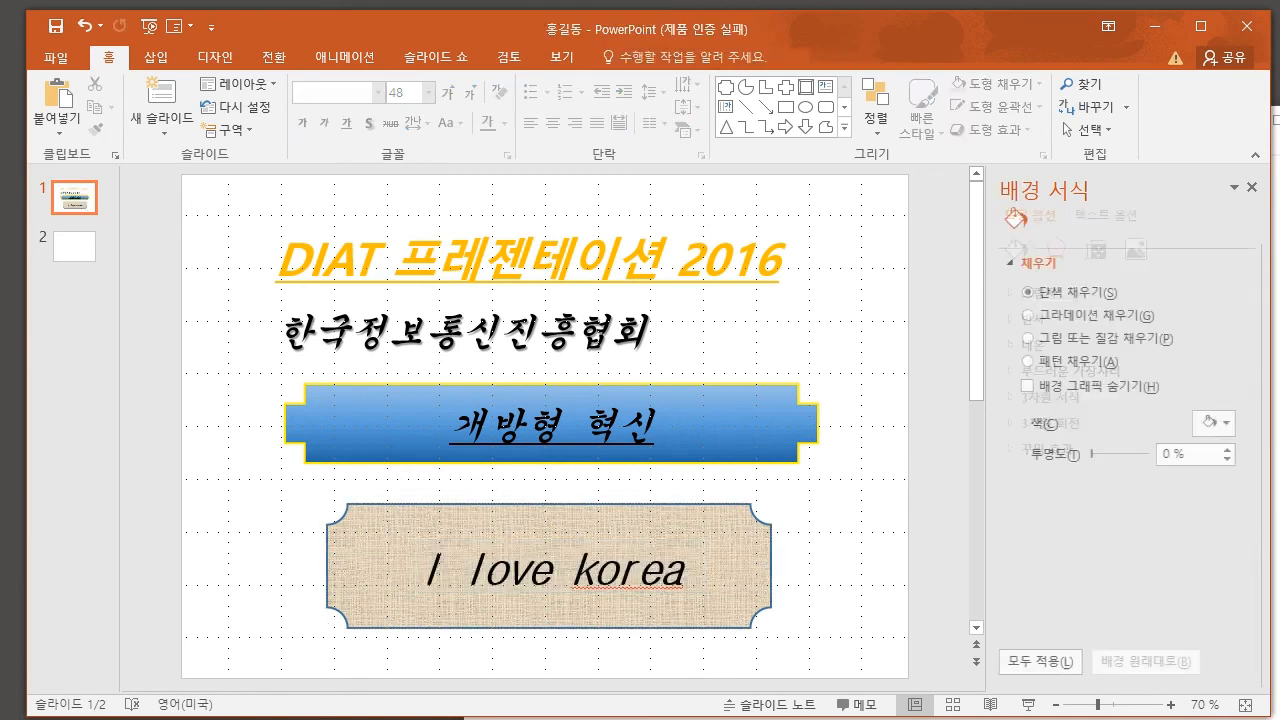
click(1252, 187)
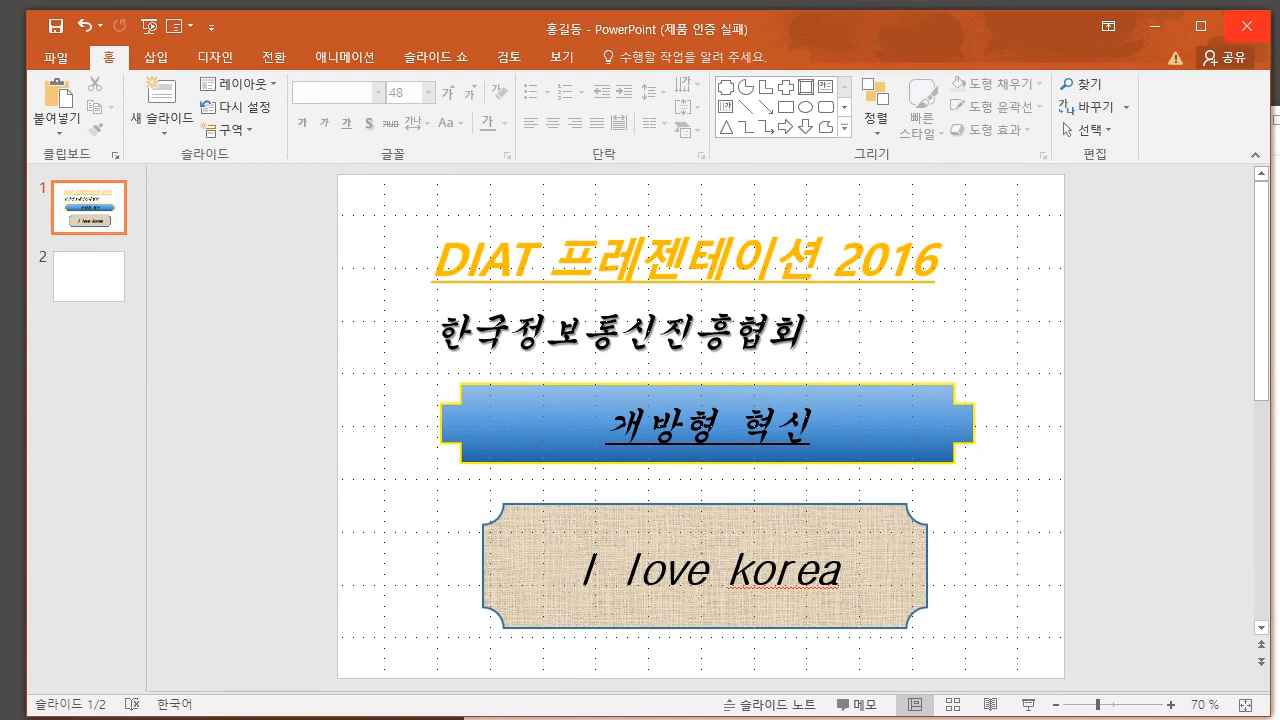
- Close the exercise presentation without saving and show the lesson subtitle on the title slide of the lecture deck
click(1247, 27)
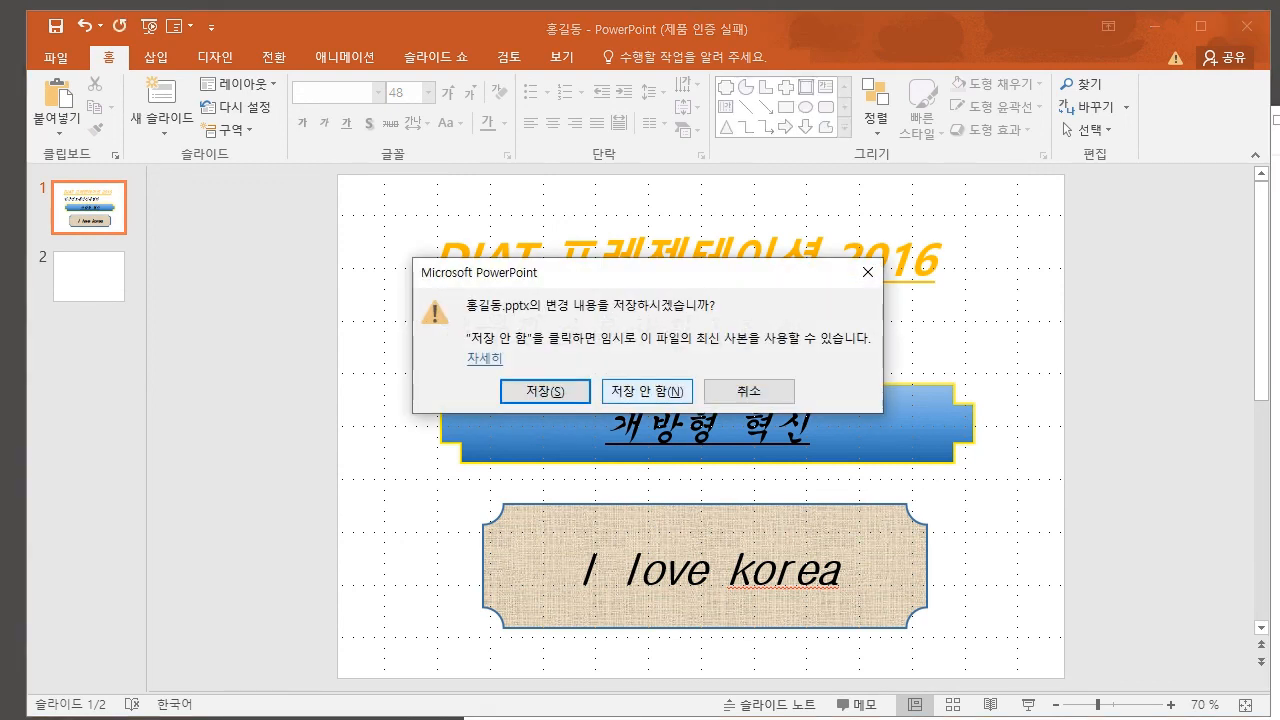
click(647, 391)
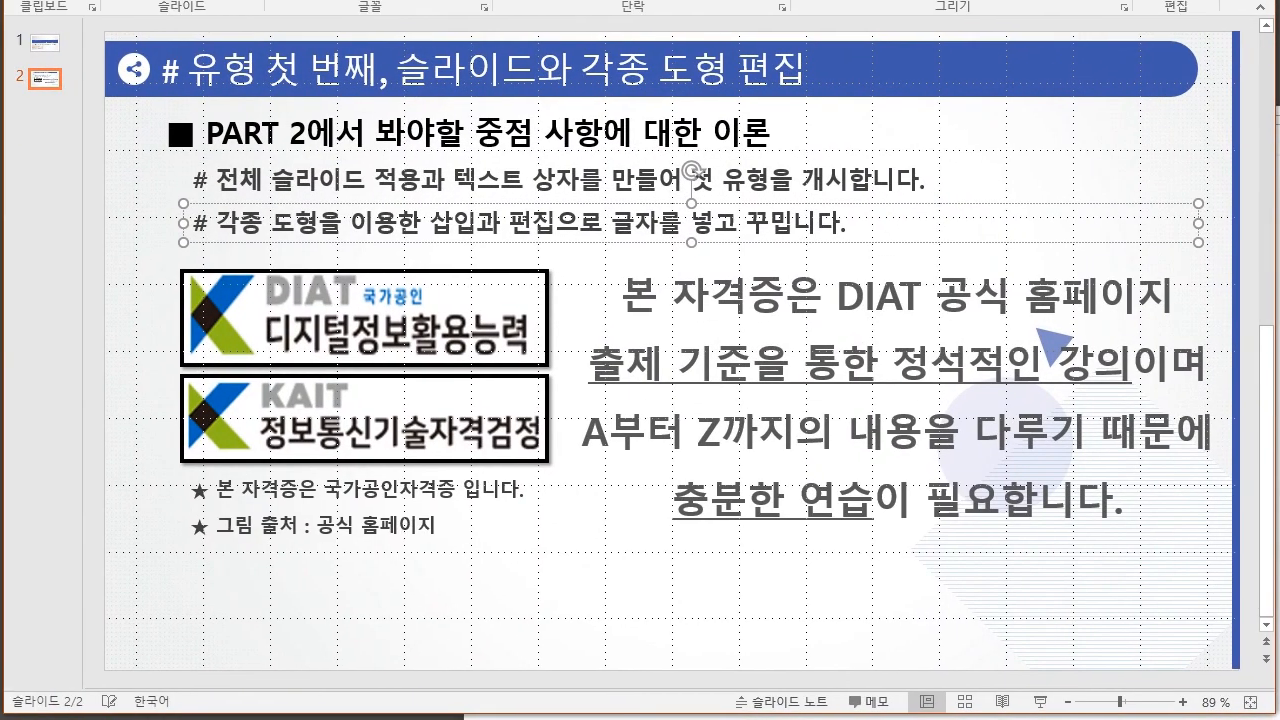
click(43, 47)
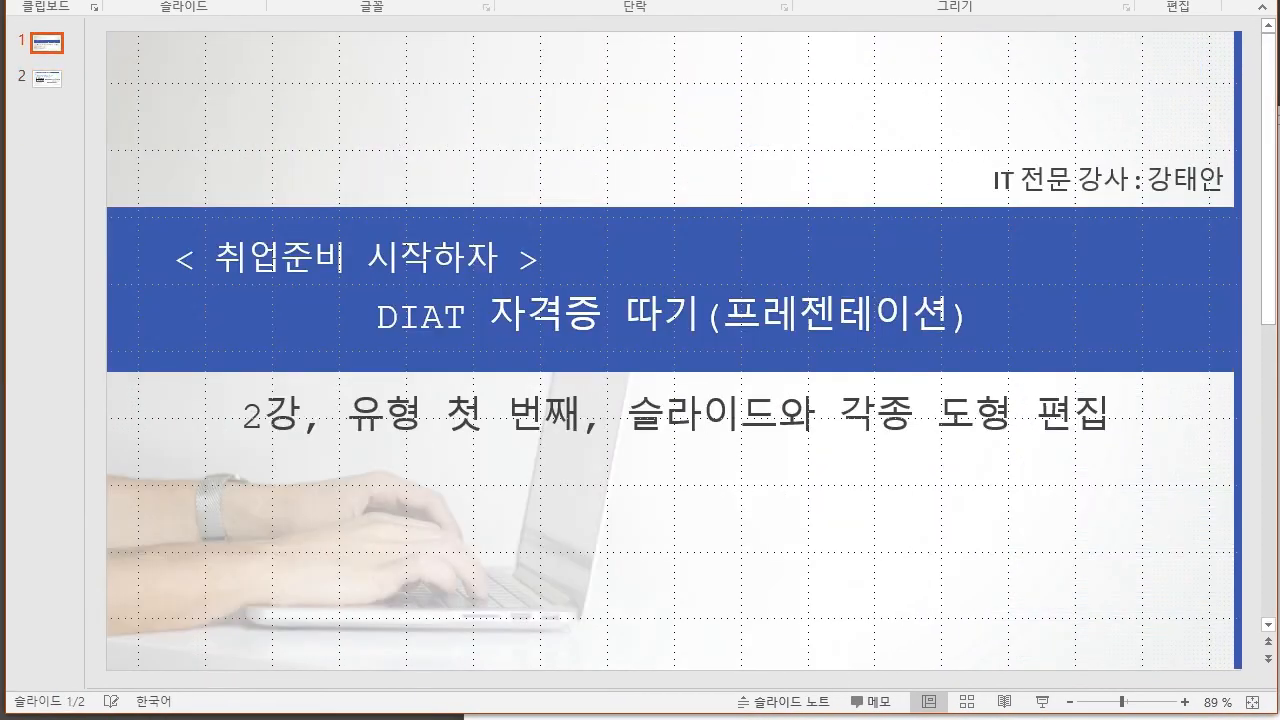
drag(627, 414, 1130, 416)
- Switch to the Notepad notes and review the three topics listed under '1. 2강 진도'
key(alt+Tab)
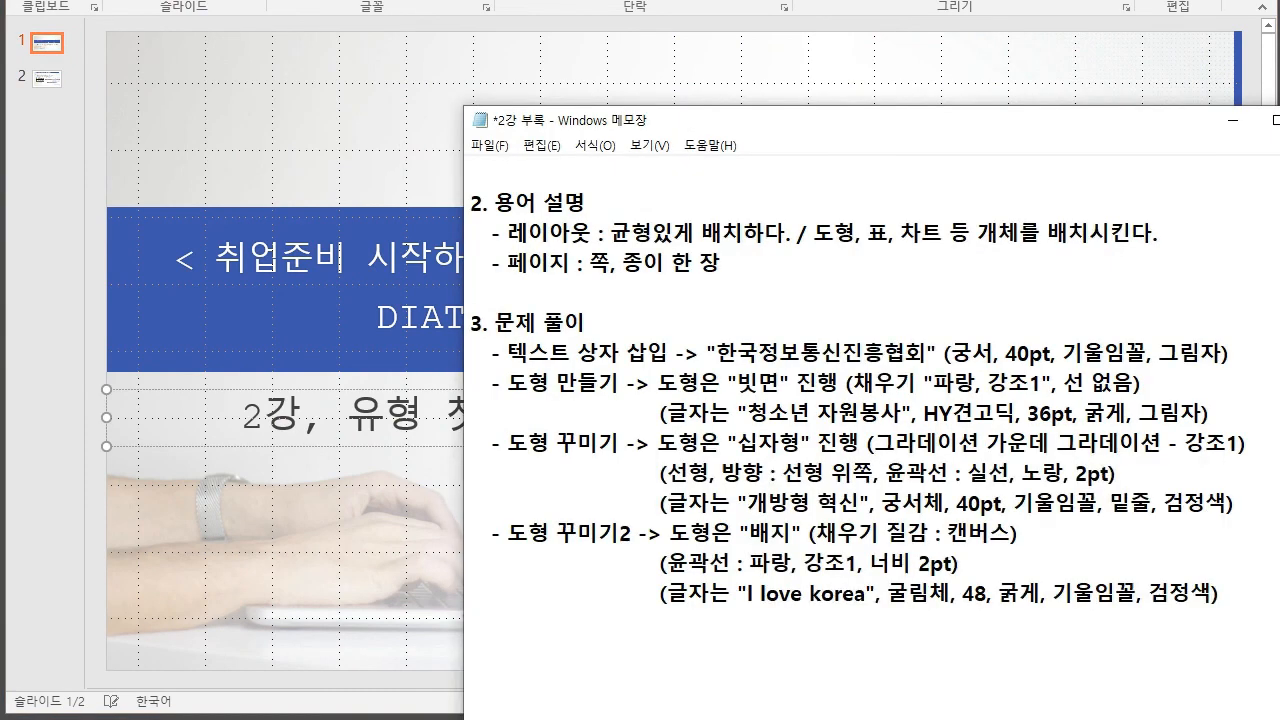
scroll(872, 414, up, 3)
drag(508, 352, 1137, 352)
click(1138, 352)
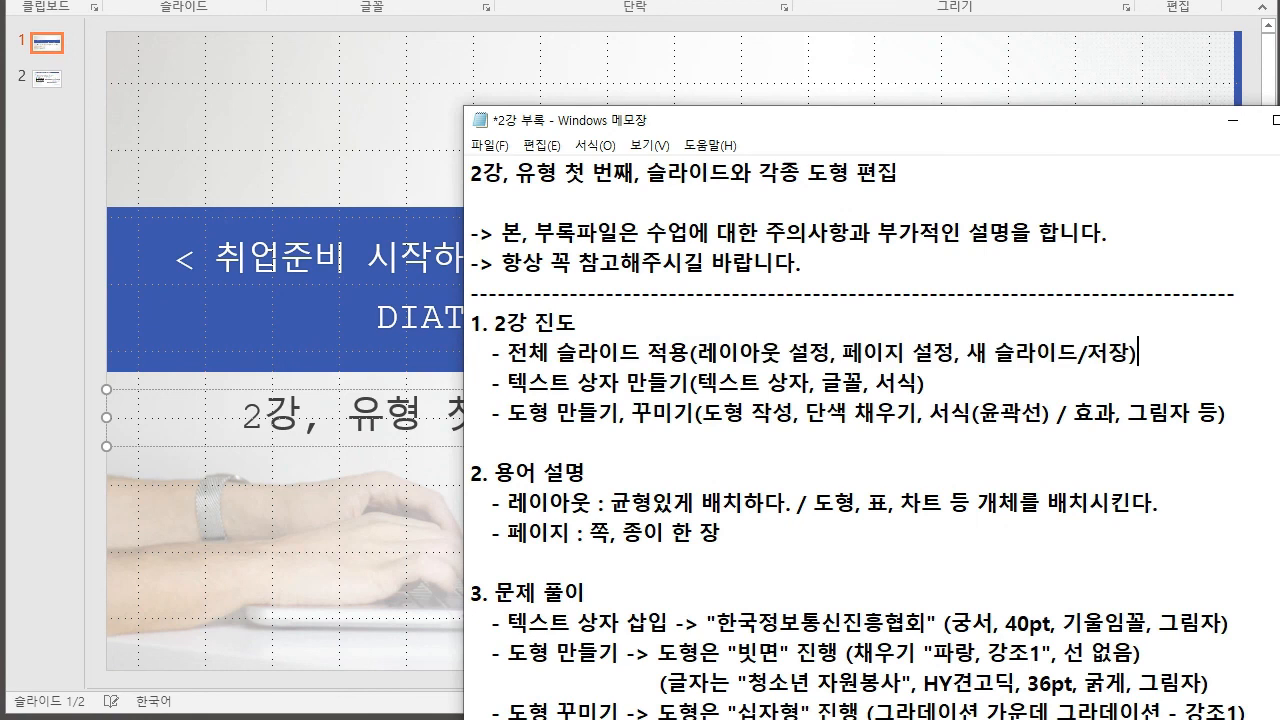
drag(508, 383, 690, 362)
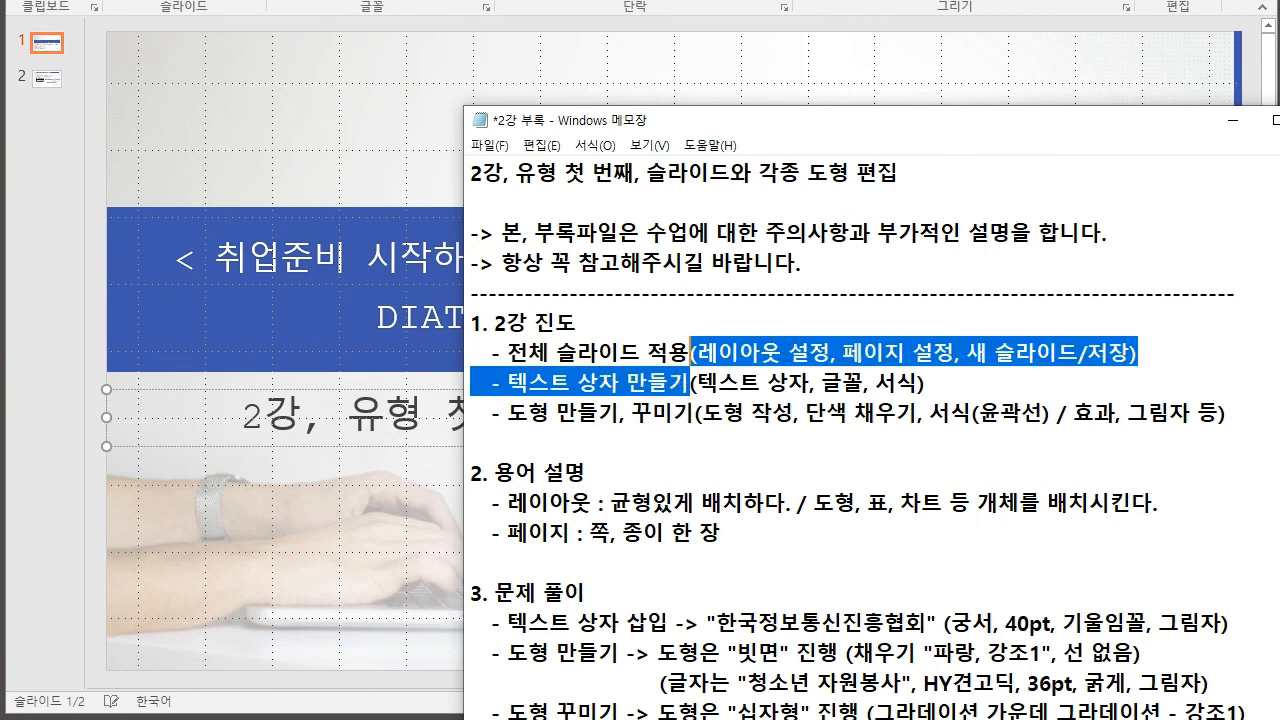
click(578, 413)
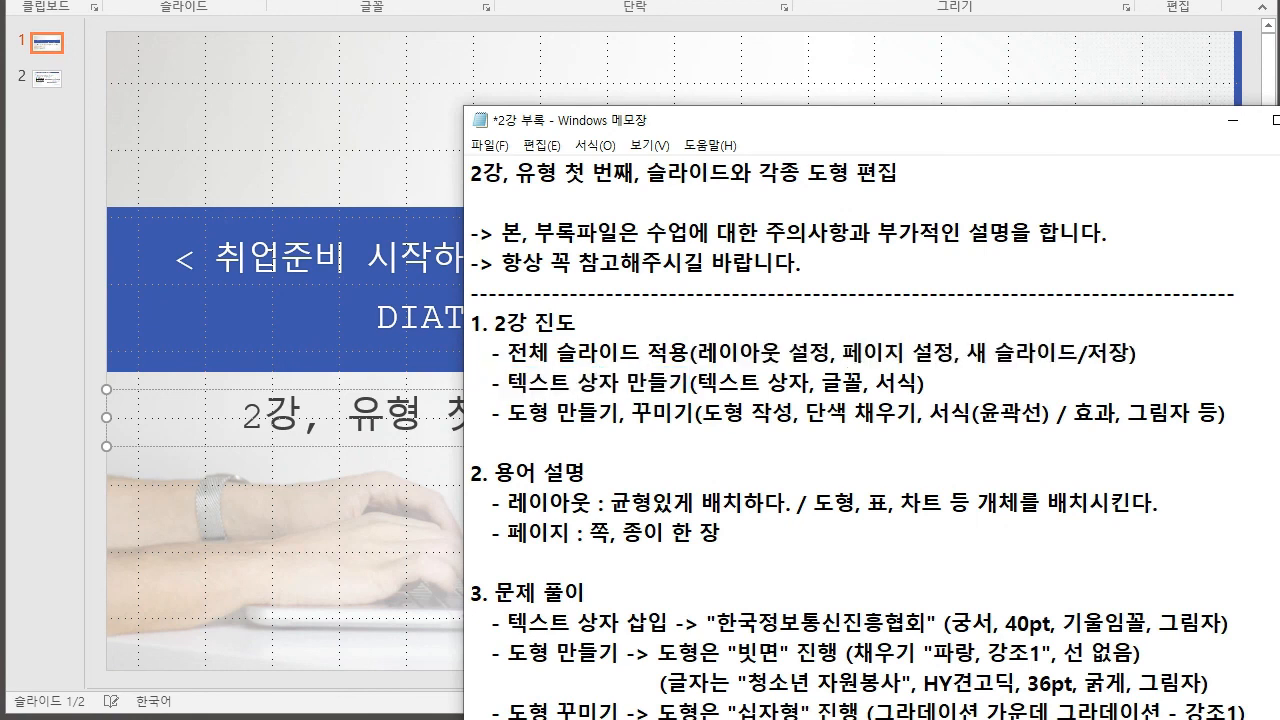
drag(507, 413, 1227, 413)
click(471, 440)
- Add the closing notes '* 3강, 유형 두 번째 진행!' and '4강, 유형 세 번째 진행! // 여기까지 진도' at the end of the notes
scroll(471, 440, down, 4)
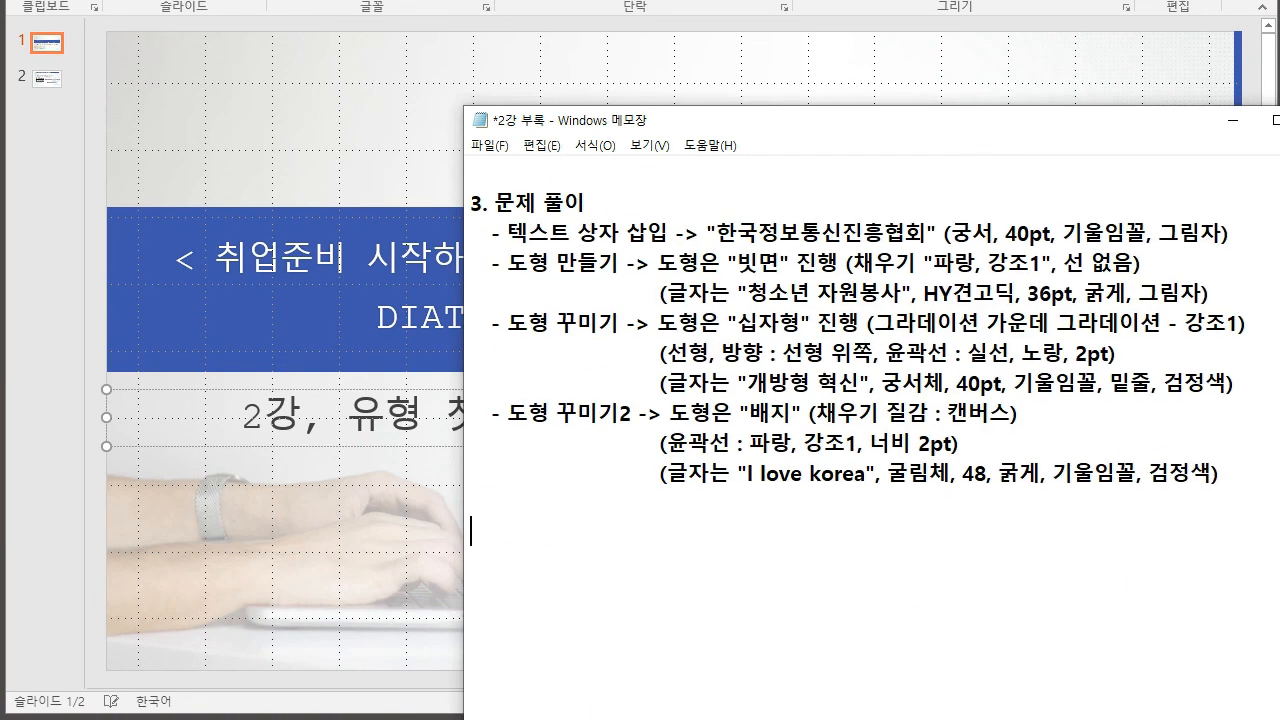
text(3강,)
key(BackSpace)
key(BackSpace)
key(BackSpace)
text(* 3강, 유형 두 번째 지ㄴ행! 4강, 유형 셉)
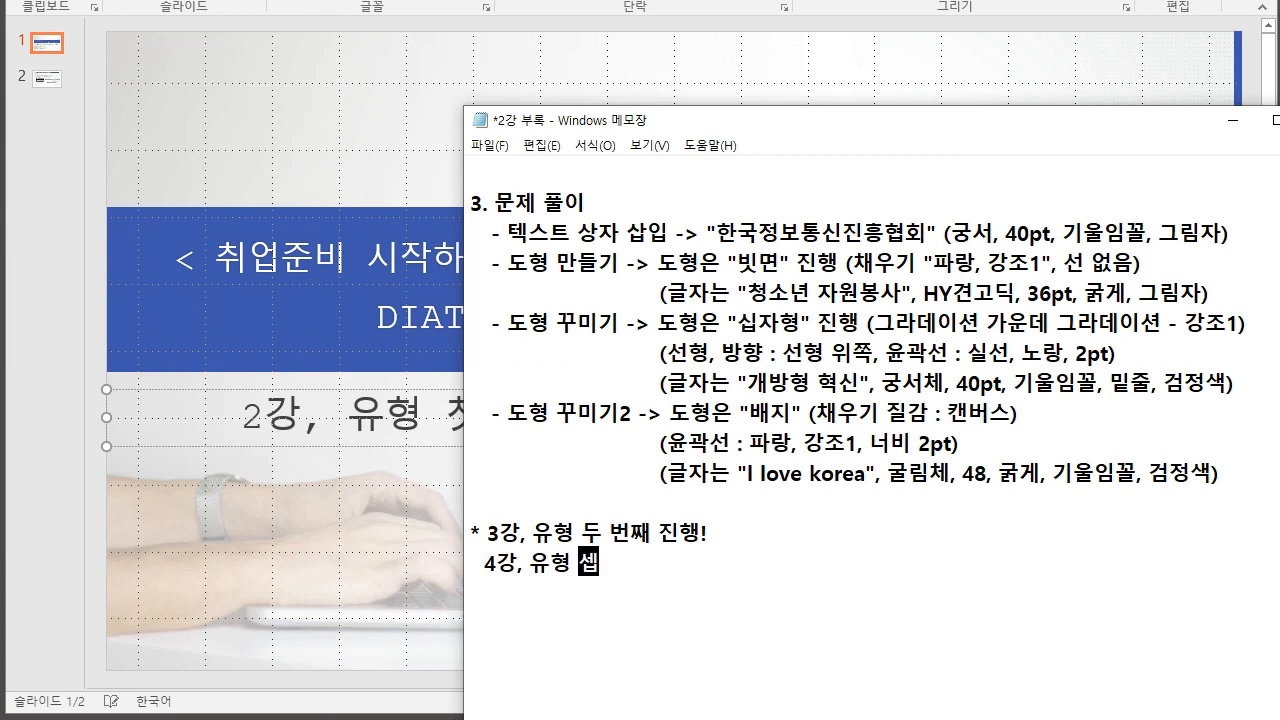
key(BackSpace)
text(번)
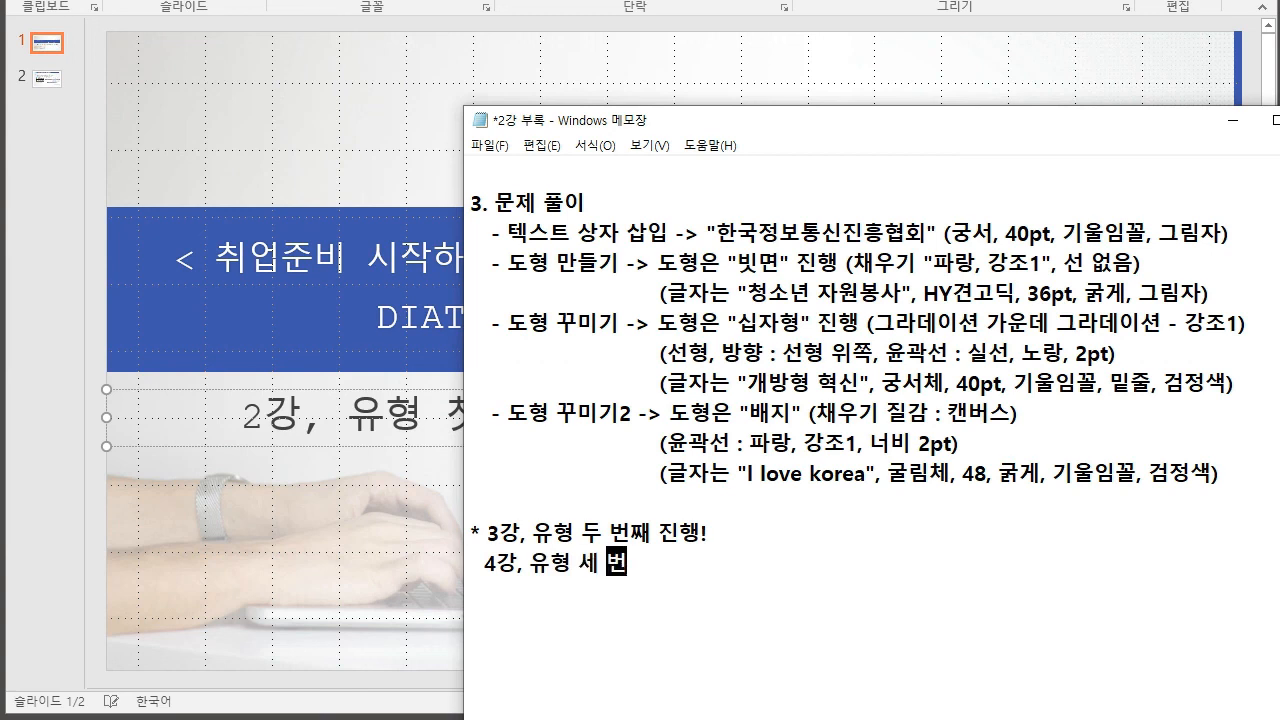
text(째 진행!   // 여기까지  |)
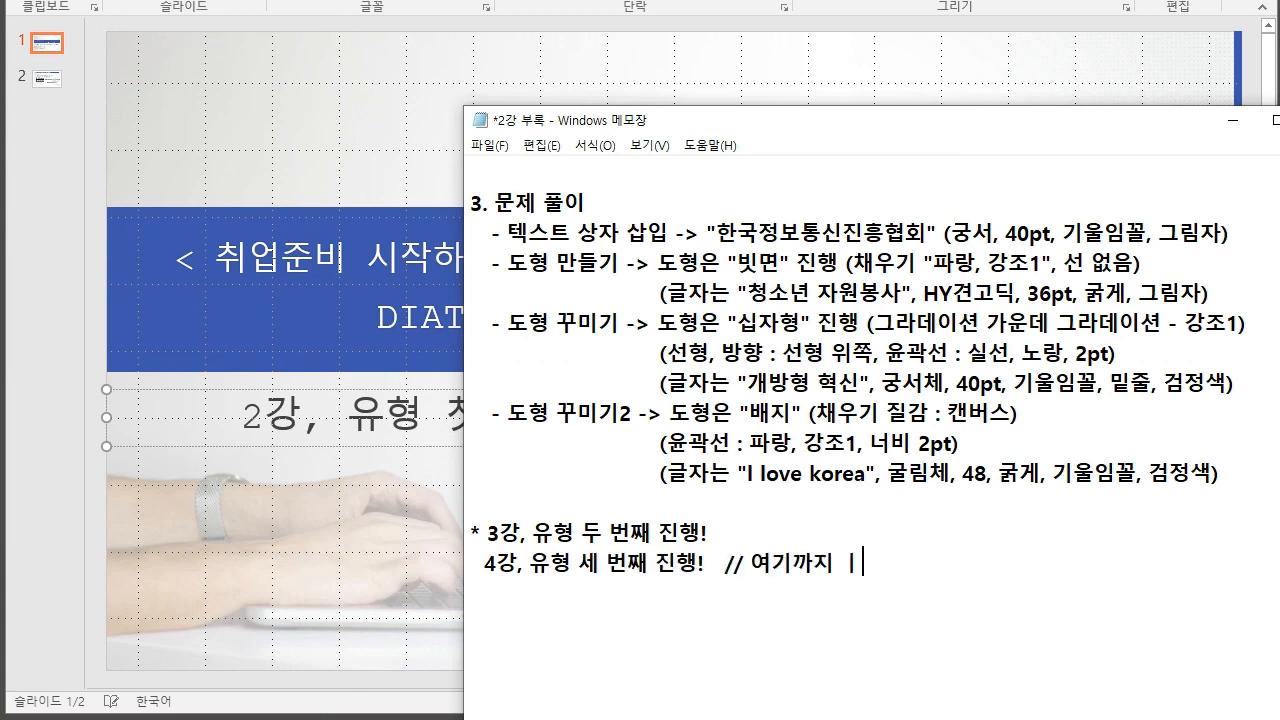
key(BackSpace)
text(진도)
- Review the '3. 문제 풀이' section and the rest of the lesson notes
key(ctrl+Home)
scroll(870, 430, down, 3)
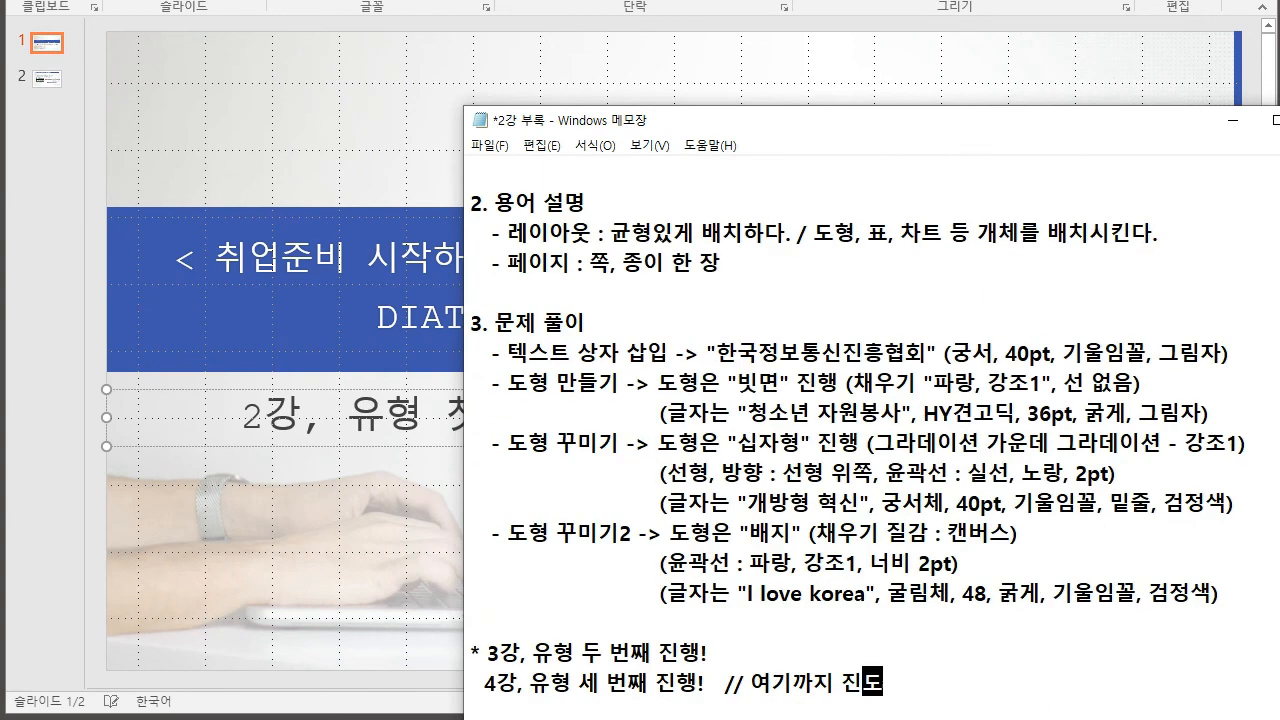
drag(1222, 593, 1100, 565)
drag(958, 563, 471, 322)
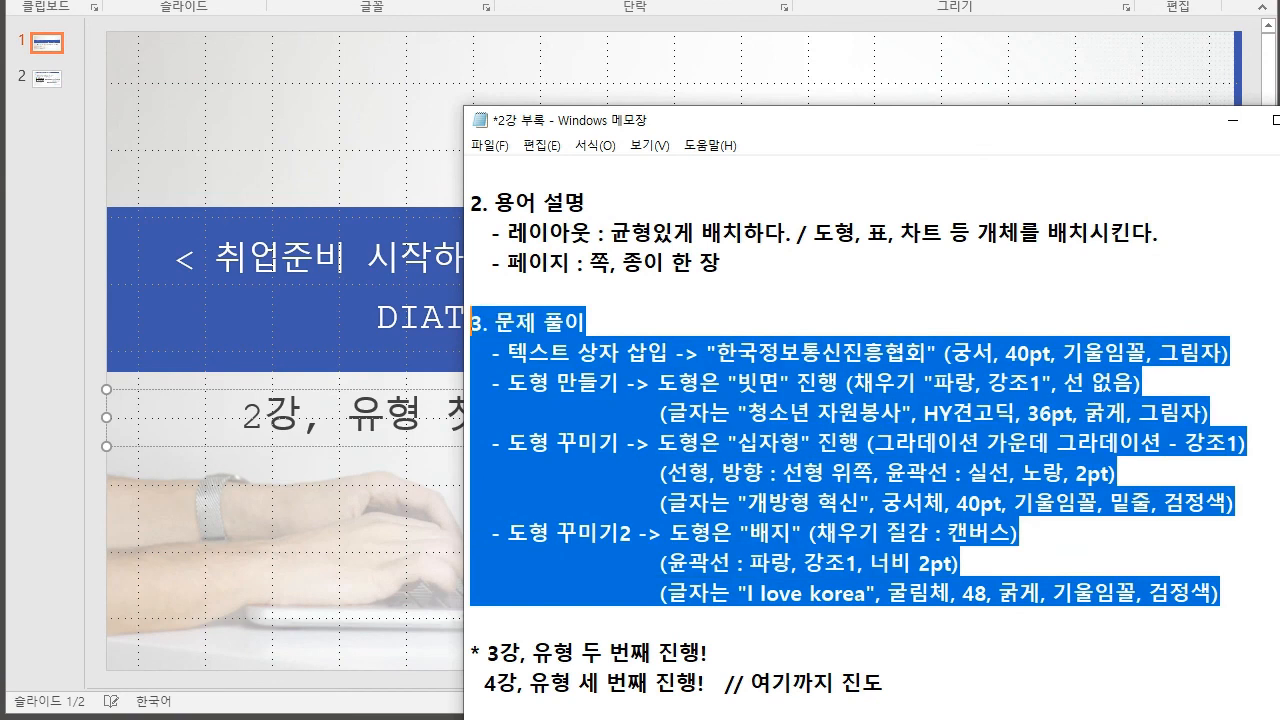
scroll(471, 322, up, 3)
scroll(471, 322, down, 3)
scroll(880, 400, up, 3)
click(897, 383)
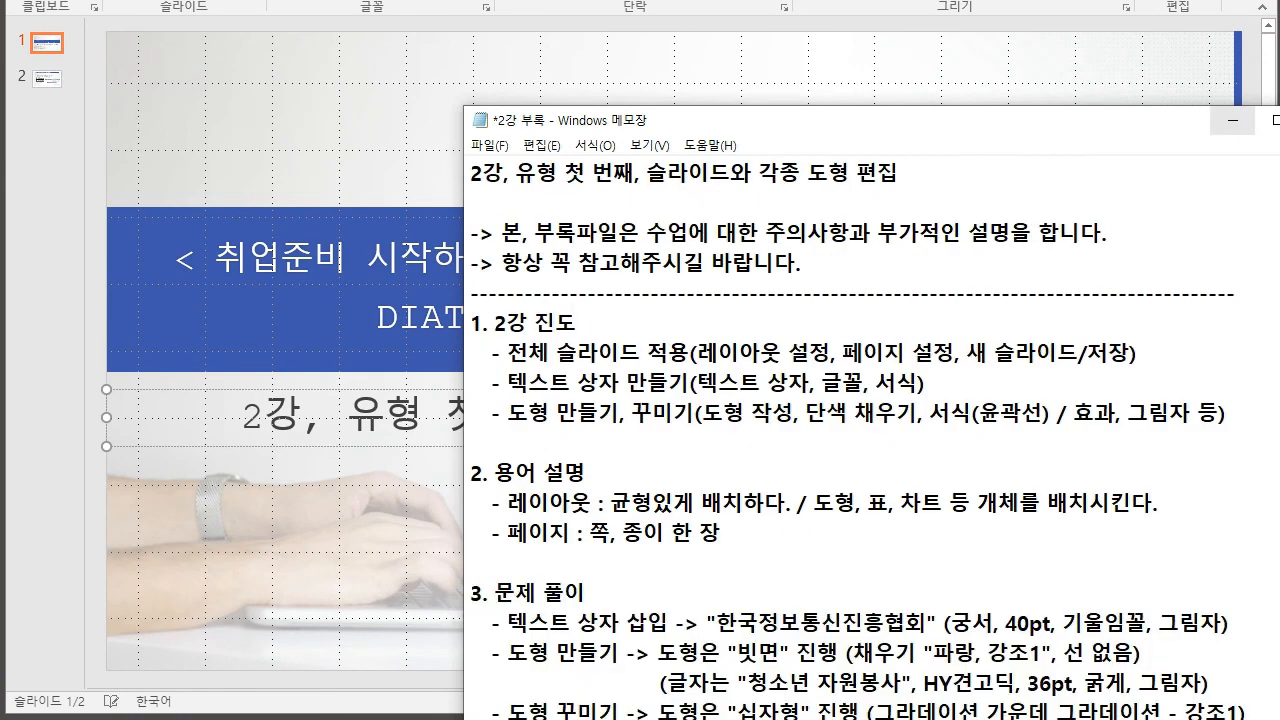
- Put the notes window away and clear the subtitle selection on the lecture deck's title slide
key(alt+F4)
key(Return)
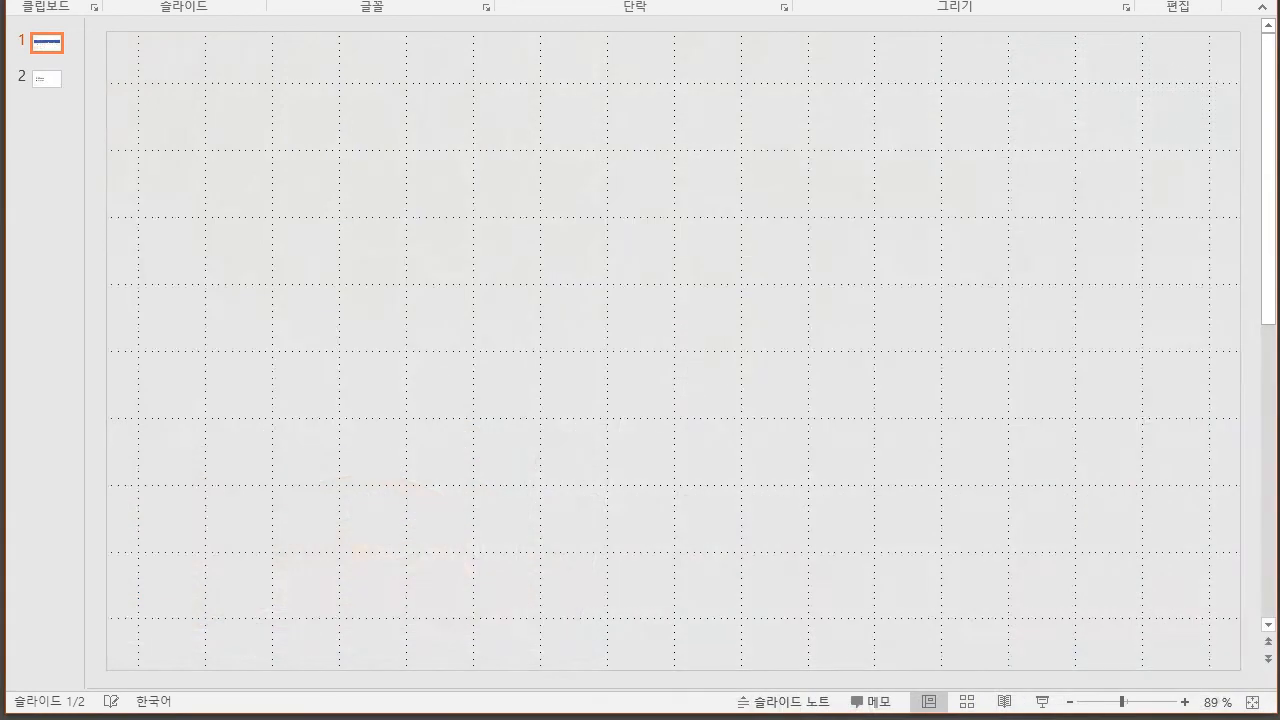
key(Escape)
key(Escape)
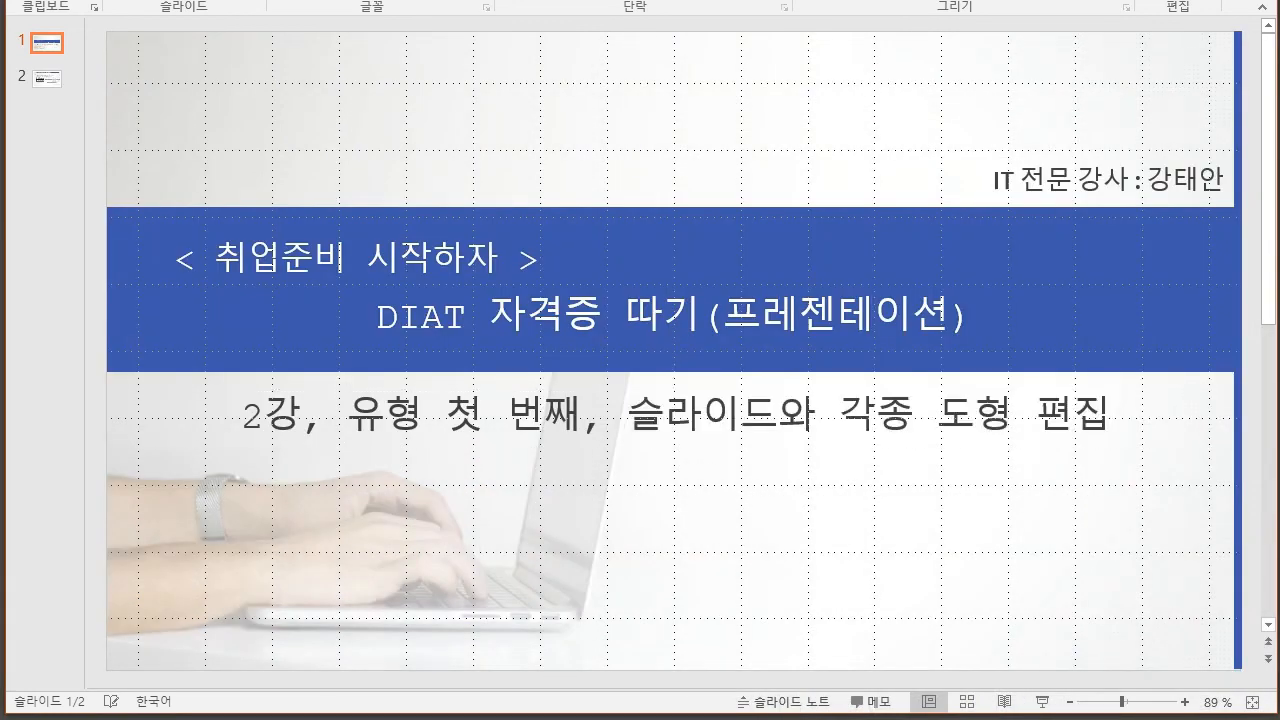